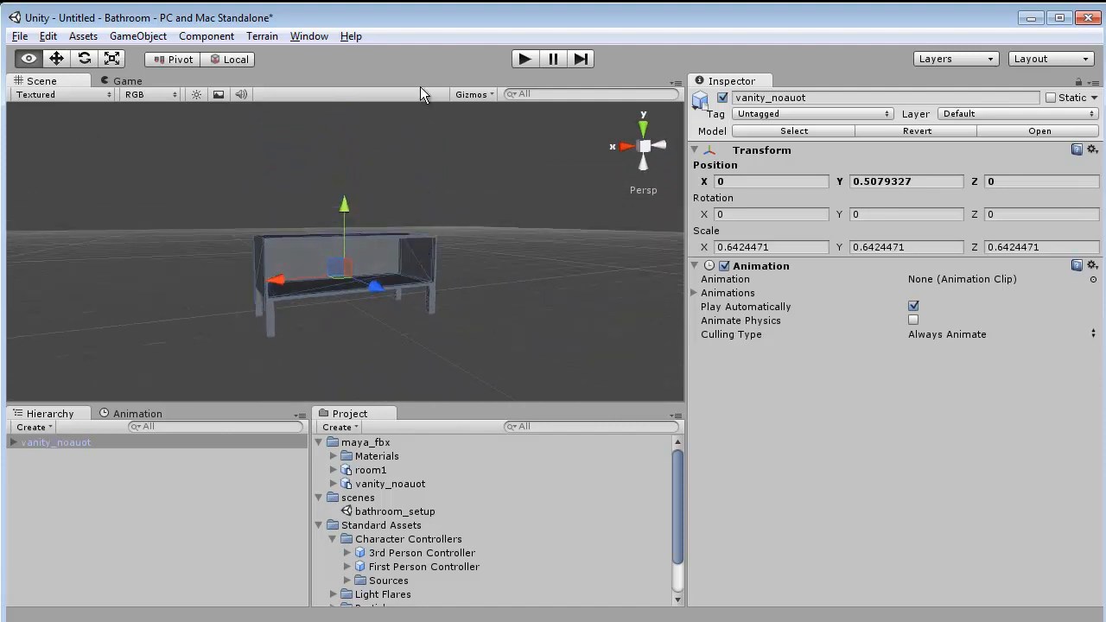
Place a First Person Controller in the scene beside the vanity, at about X -4.54, Y 0.35, Z -1.04
{"action": "left_click", "coordinate": [372, 567]}
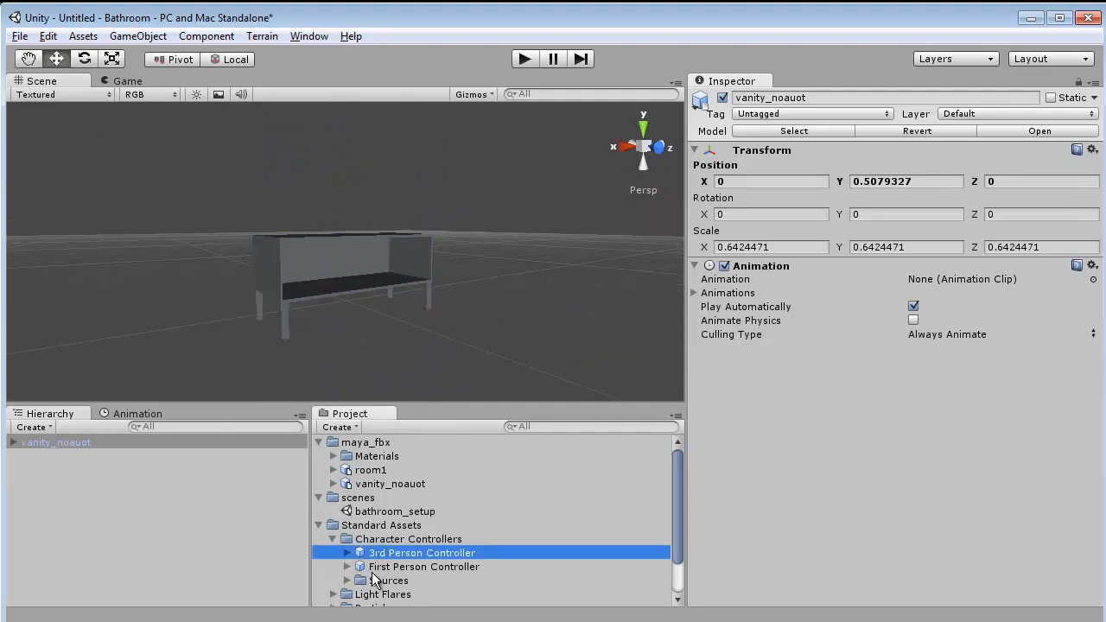
{"action": "left_click_drag", "start_coordinate": [366, 567], "coordinate": [441, 259]}
{"action": "left_click_drag", "start_coordinate": [438, 110], "coordinate": [372, 285], "text": "alt"}
Set the First Person Controller's position to X 0, Y 0, Z 0
{"action": "left_click", "coordinate": [813, 180]}
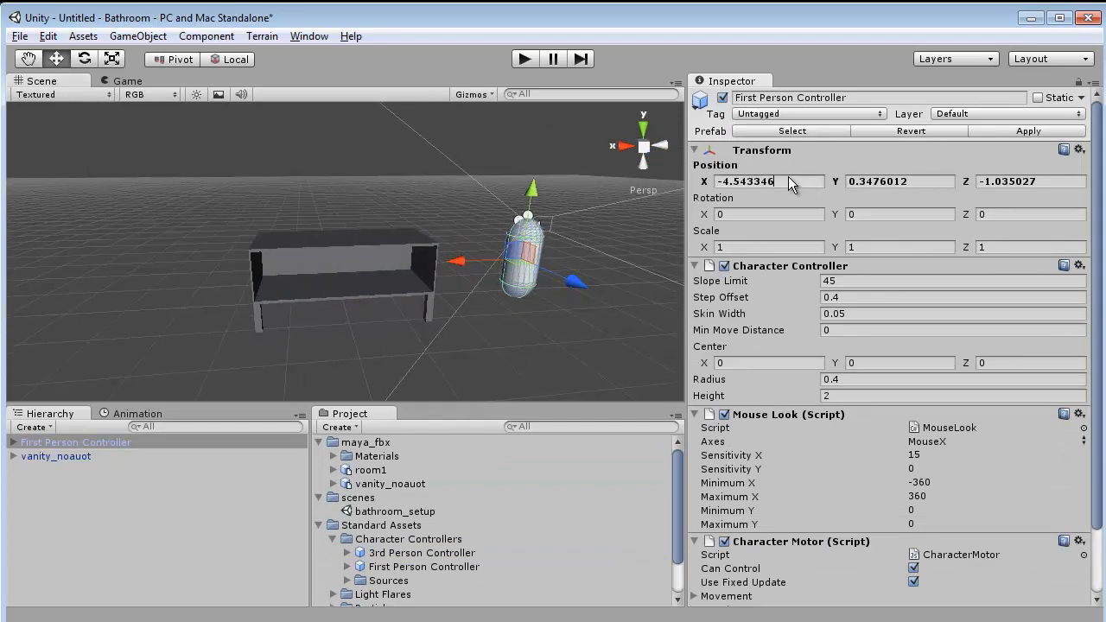
{"action": "type", "text": "0"}
{"action": "key", "text": "Tab"}
{"action": "type", "text": "0"}
{"action": "key", "text": "Tab"}
{"action": "type", "text": "0"}
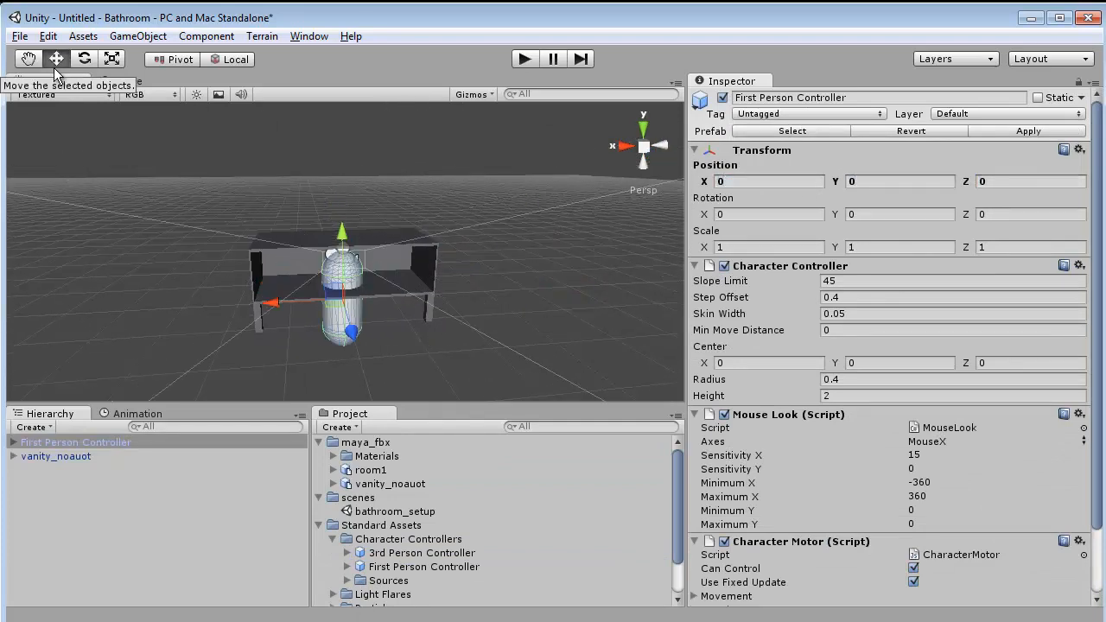
Raise the First Person Controller slightly along the Y axis so it can be compared with the vanity
{"action": "left_click_drag", "start_coordinate": [346, 273], "coordinate": [345, 191], "text": "alt"}
{"action": "left_click_drag", "start_coordinate": [346, 192], "coordinate": [527, 224], "text": "alt"}
{"action": "left_click_drag", "start_coordinate": [350, 207], "coordinate": [350, 189]}
{"action": "left_click_drag", "start_coordinate": [350, 190], "coordinate": [328, 277], "text": "alt"}
Set the scale factor of the vanity_noauot model to 1 in its import settings and apply the change
{"action": "left_click", "coordinate": [387, 484]}
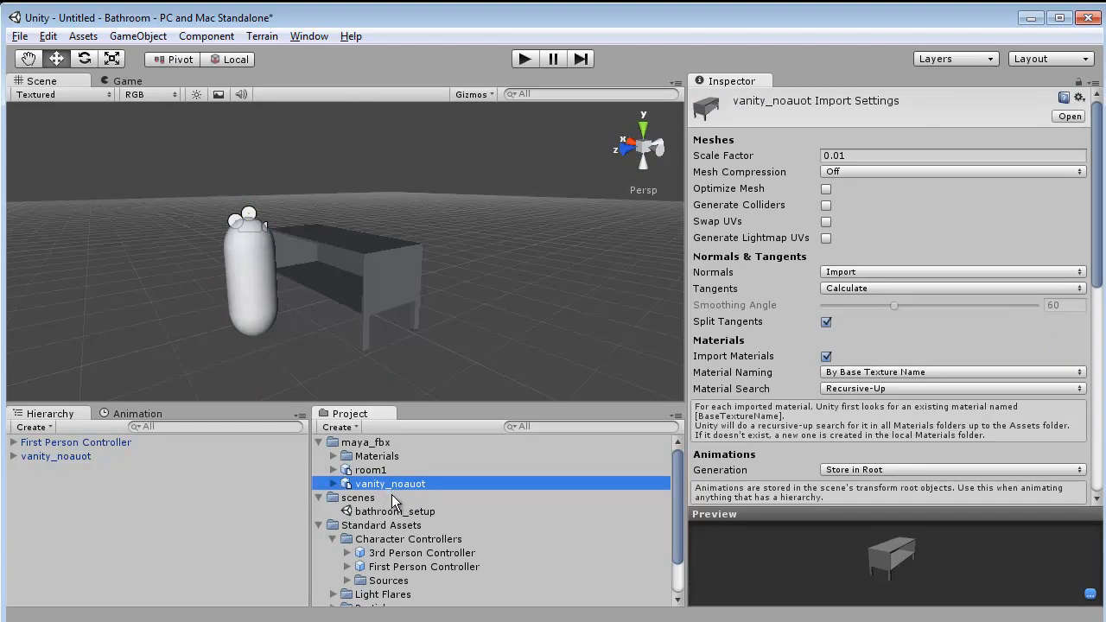
{"action": "mouse_move", "coordinate": [721, 156]}
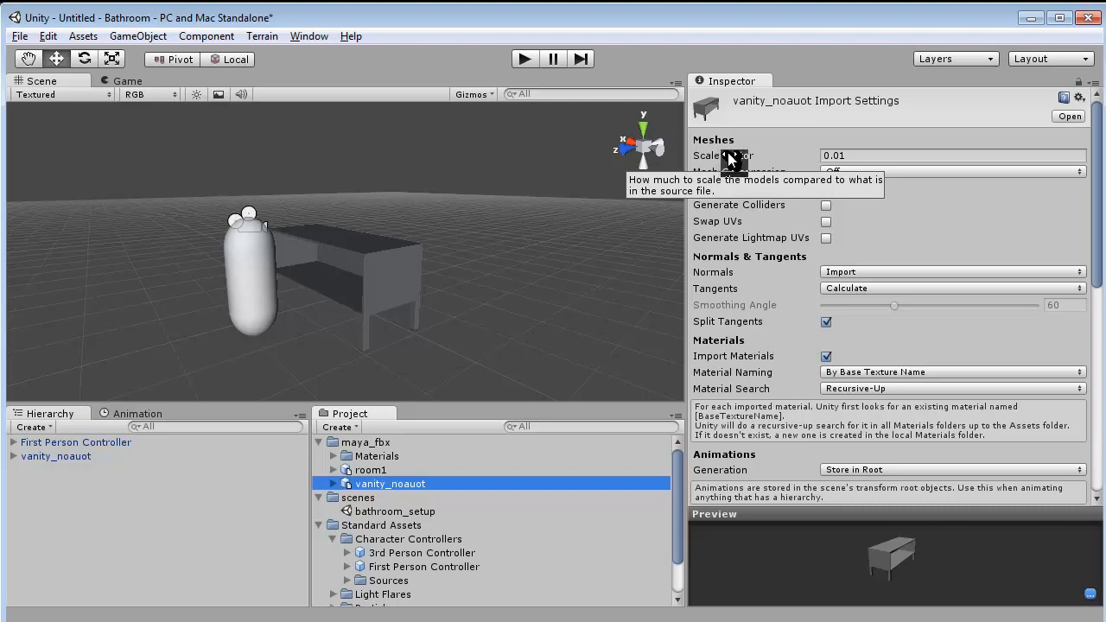
{"action": "left_click", "coordinate": [870, 158]}
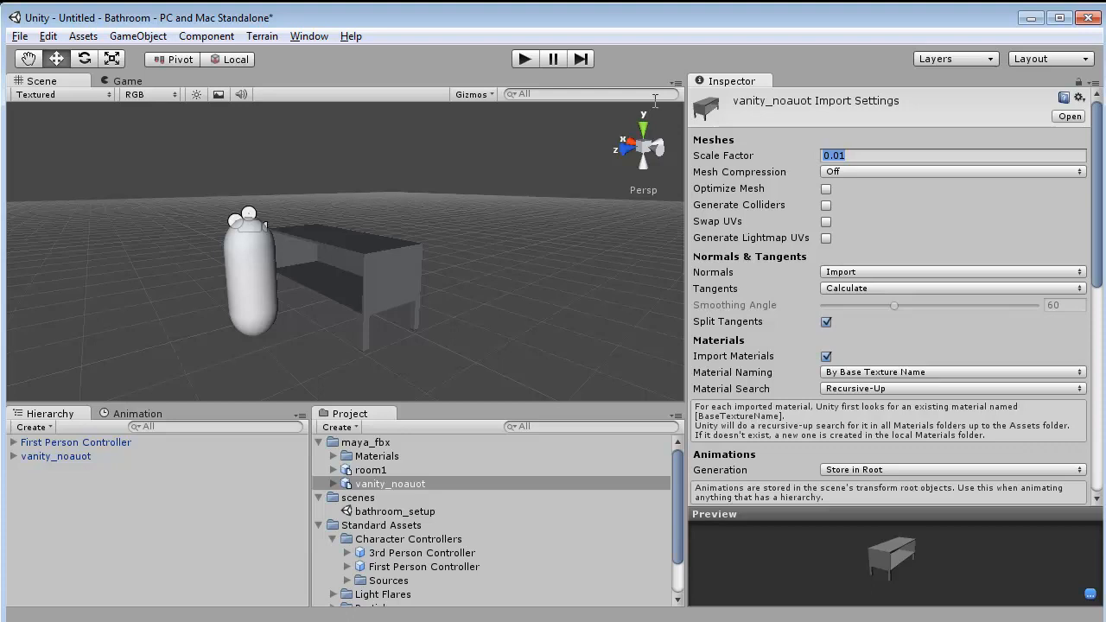
{"action": "type", "text": "1"}
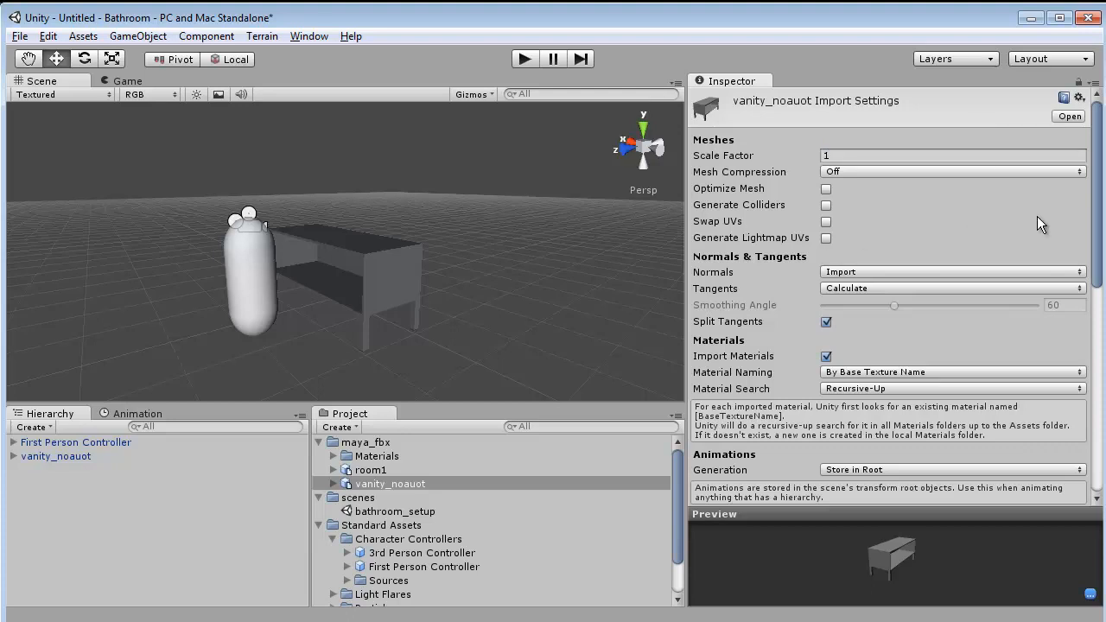
{"action": "left_click_drag", "start_coordinate": [1096, 244], "coordinate": [1089, 381]}
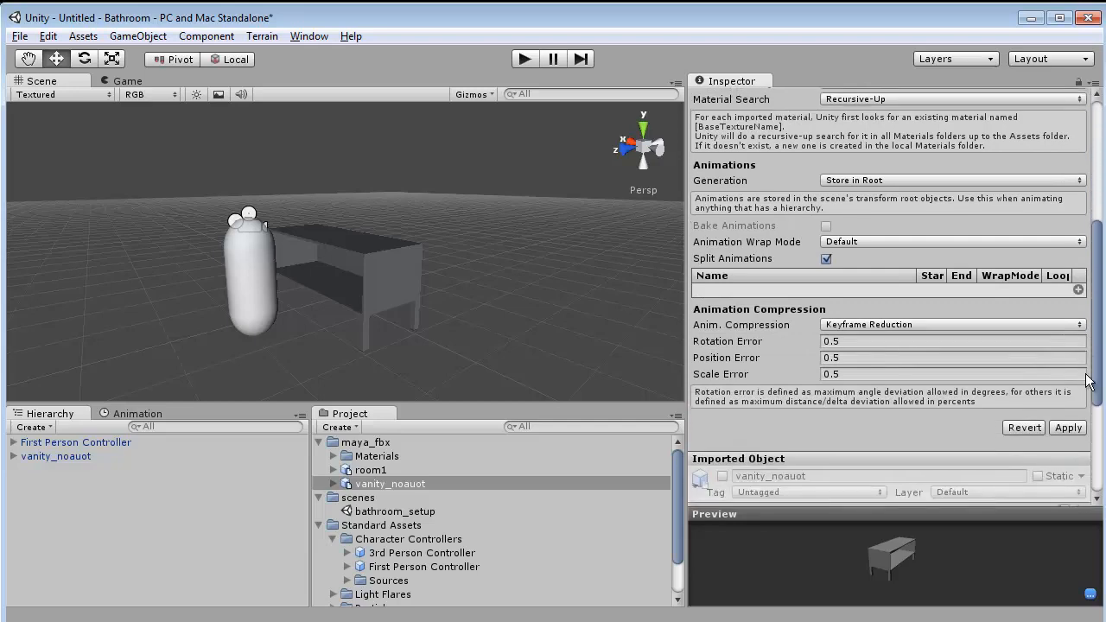
{"action": "left_click", "coordinate": [1068, 428]}
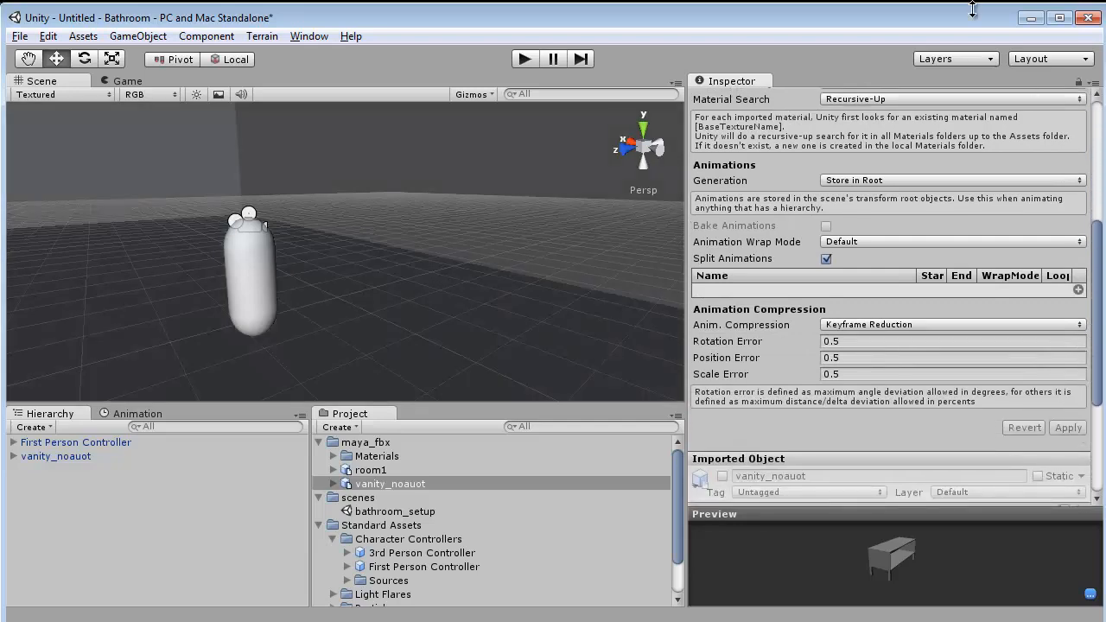
Examine the size of the rescaled vanity in the scene from several angles
{"action": "left_click_drag", "start_coordinate": [420, 248], "coordinate": [289, 220], "text": "alt"}
{"action": "left_click_drag", "start_coordinate": [466, 129], "coordinate": [532, 229], "text": "alt"}
{"action": "right_click_drag", "start_coordinate": [531, 229], "coordinate": [244, 240], "text": "alt"}
{"action": "left_click_drag", "start_coordinate": [244, 248], "coordinate": [297, 266], "text": "alt"}
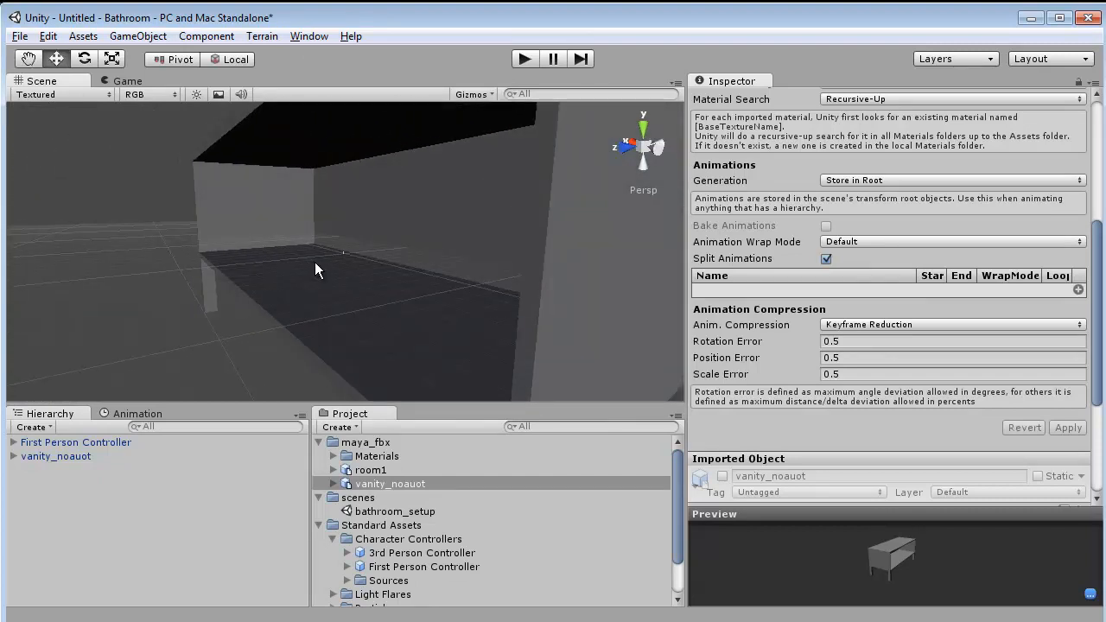
{"action": "left_click", "coordinate": [290, 256]}
{"action": "left_click_drag", "start_coordinate": [290, 298], "coordinate": [551, 254], "text": "alt"}
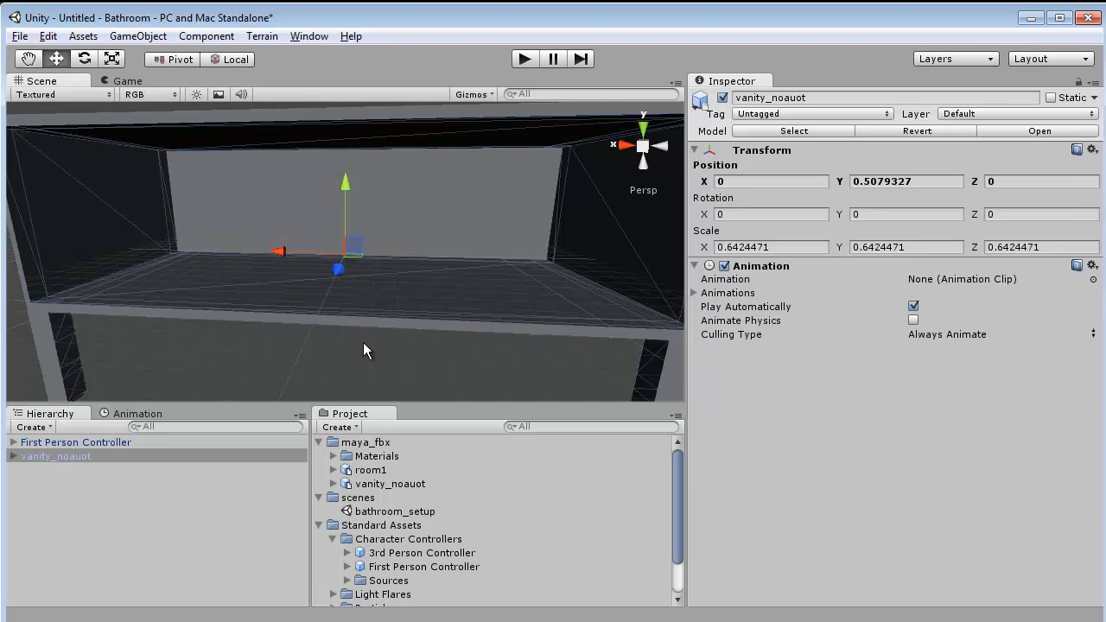
{"action": "left_click_drag", "start_coordinate": [363, 343], "coordinate": [396, 234], "text": "alt"}
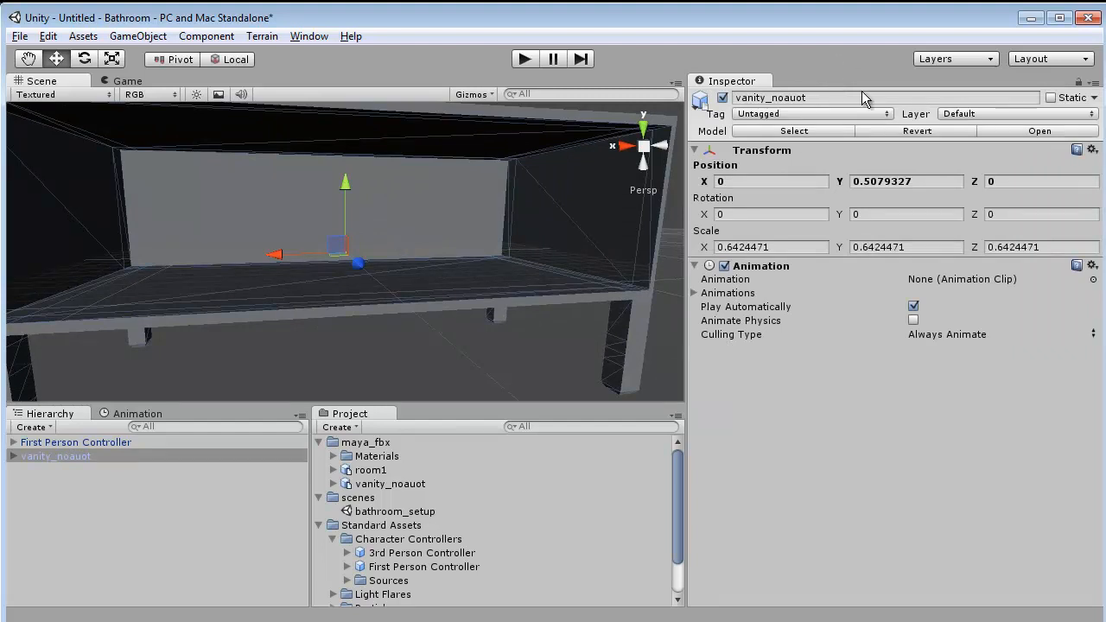
Set the vanity_noauot import scale factor to 0.01 and apply the change
{"action": "left_click", "coordinate": [376, 485]}
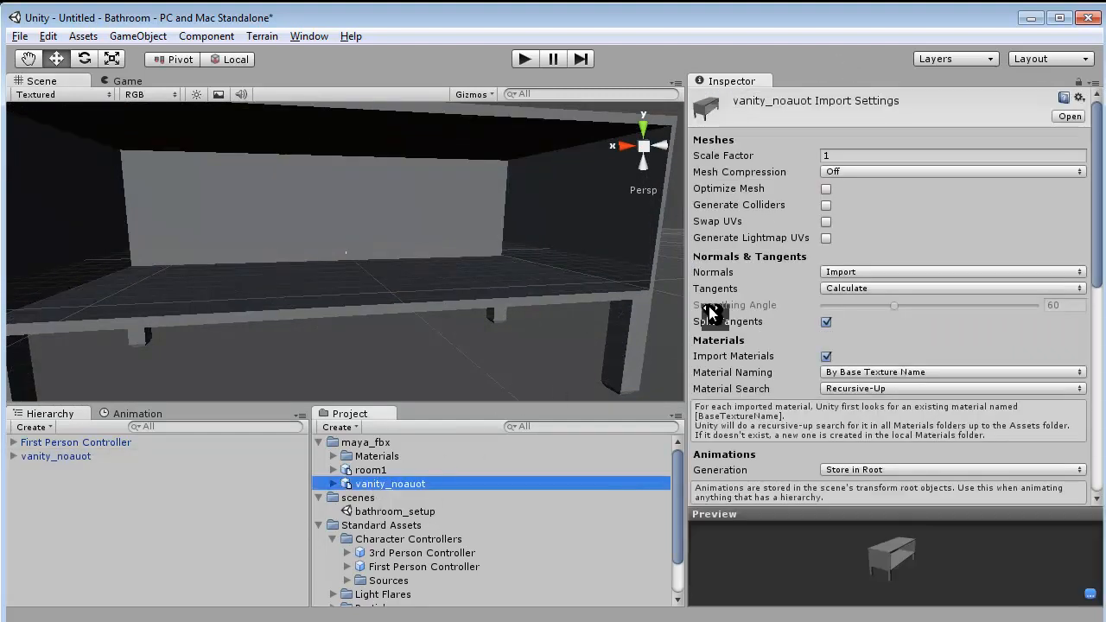
{"action": "left_click", "coordinate": [894, 157]}
{"action": "type", "text": ".01"}
{"action": "key", "text": "Return"}
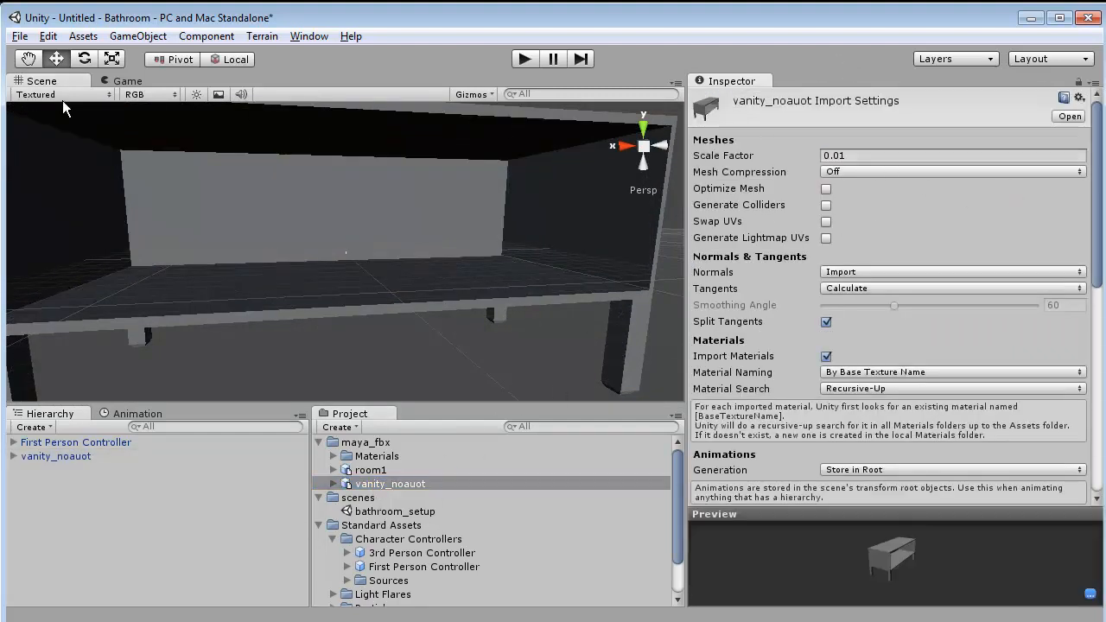
{"action": "left_click_drag", "start_coordinate": [1099, 272], "coordinate": [1088, 394]}
{"action": "scroll", "coordinate": [1087, 395], "scroll_direction": "down", "scroll_amount": 1}
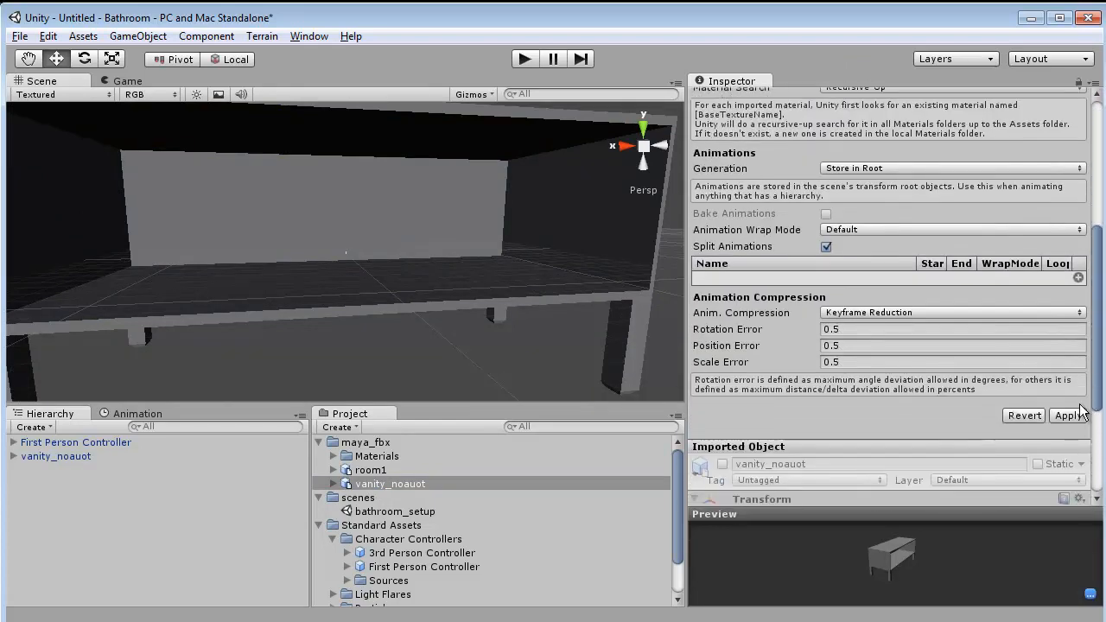
{"action": "left_click", "coordinate": [1068, 415]}
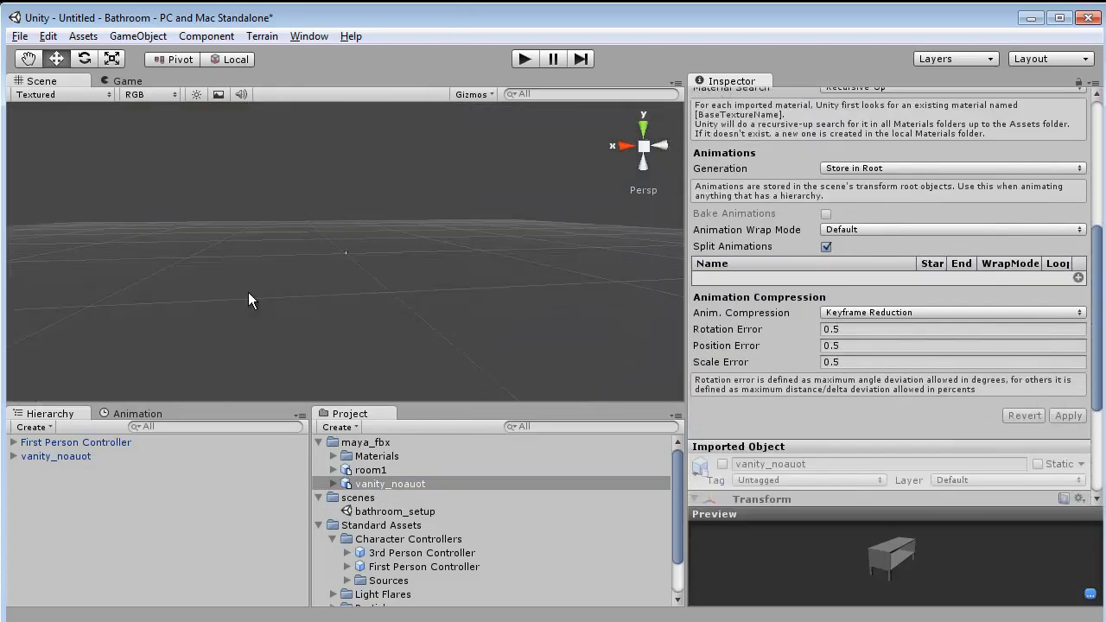
Select the vanity and the First Person Controller together in the scene and delete them
{"action": "left_click", "coordinate": [89, 453]}
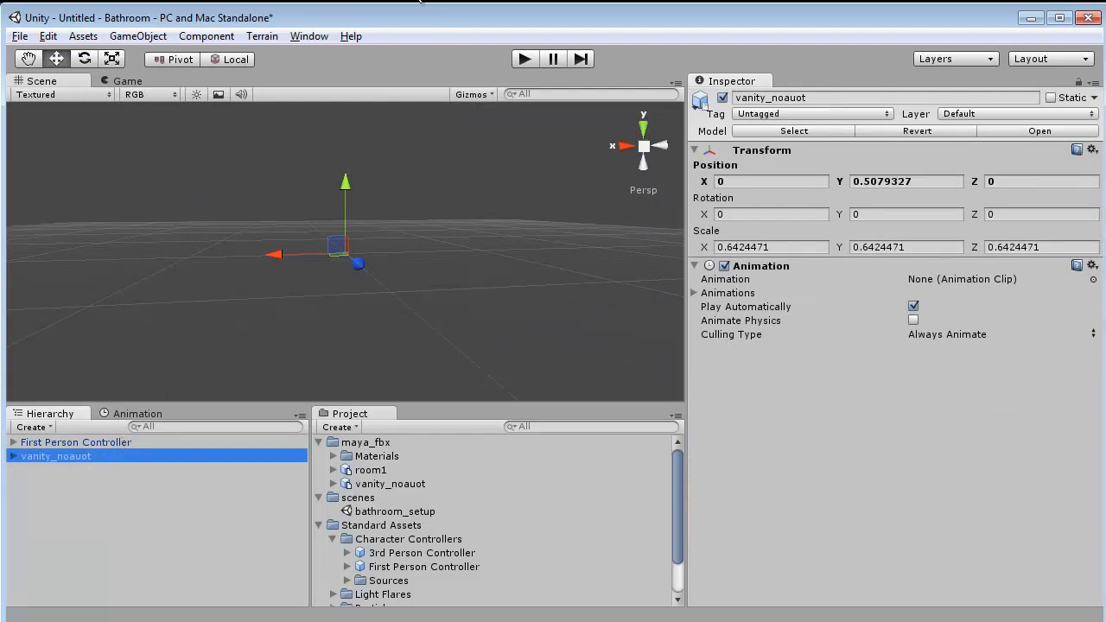
{"action": "left_click", "coordinate": [394, 242]}
{"action": "left_click", "coordinate": [343, 250]}
{"action": "right_click_drag", "start_coordinate": [346, 250], "coordinate": [449, 227], "text": "alt"}
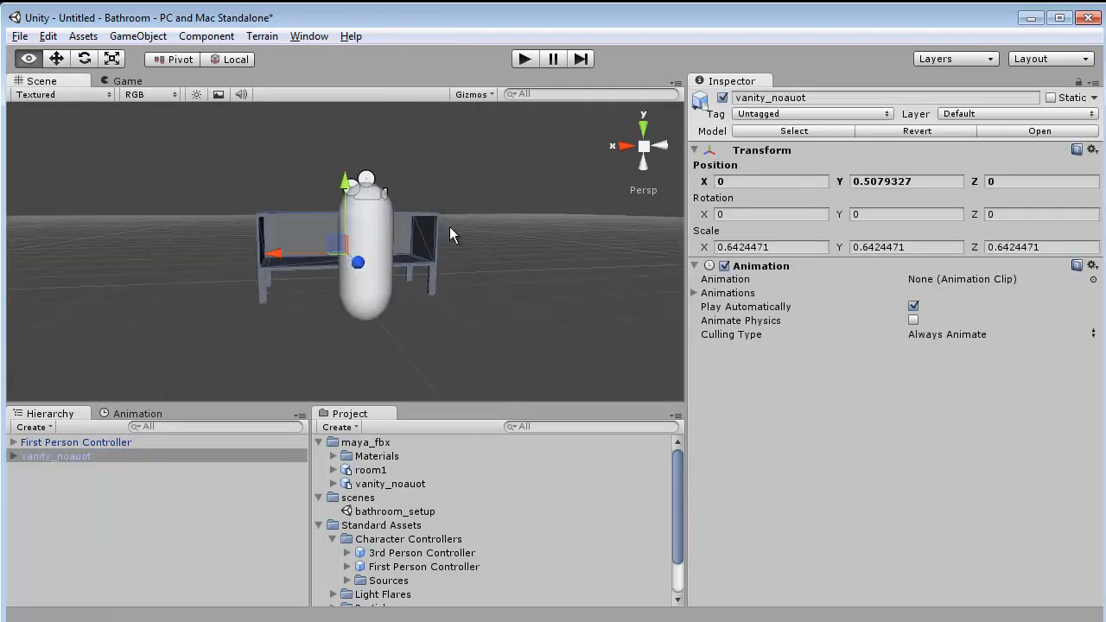
{"action": "left_click_drag", "start_coordinate": [450, 227], "coordinate": [218, 265], "text": "alt"}
{"action": "left_click_drag", "start_coordinate": [157, 190], "coordinate": [448, 224]}
{"action": "key", "text": "Delete"}
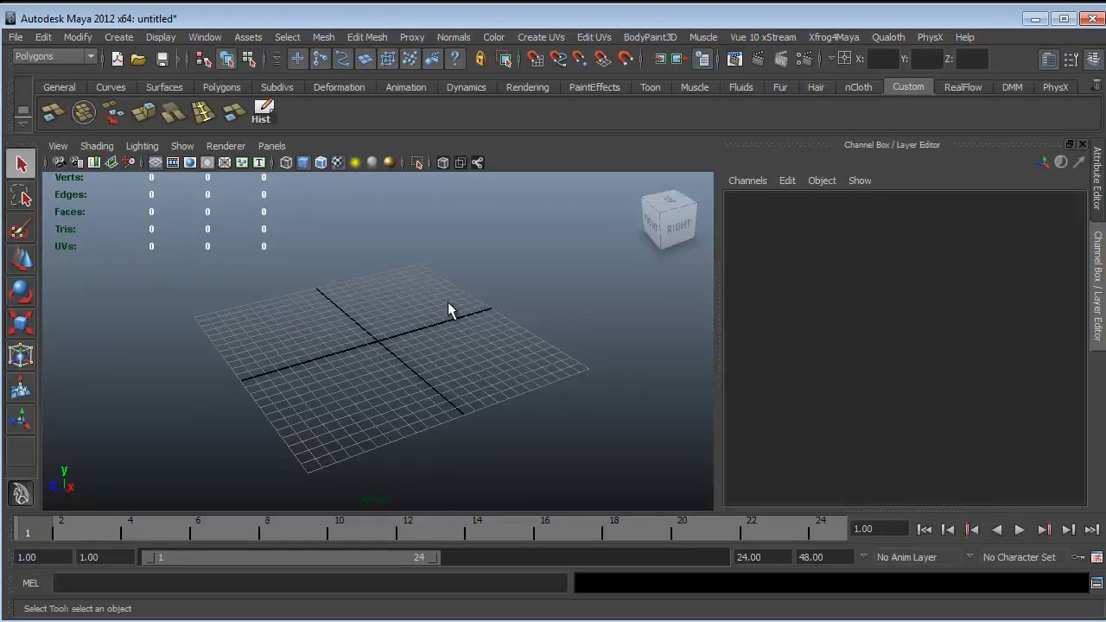
In Maya, review the linear working unit options in the general settings preferences and close them without choosing another unit
{"action": "left_click_drag", "start_coordinate": [447, 306], "coordinate": [478, 327], "text": "alt"}
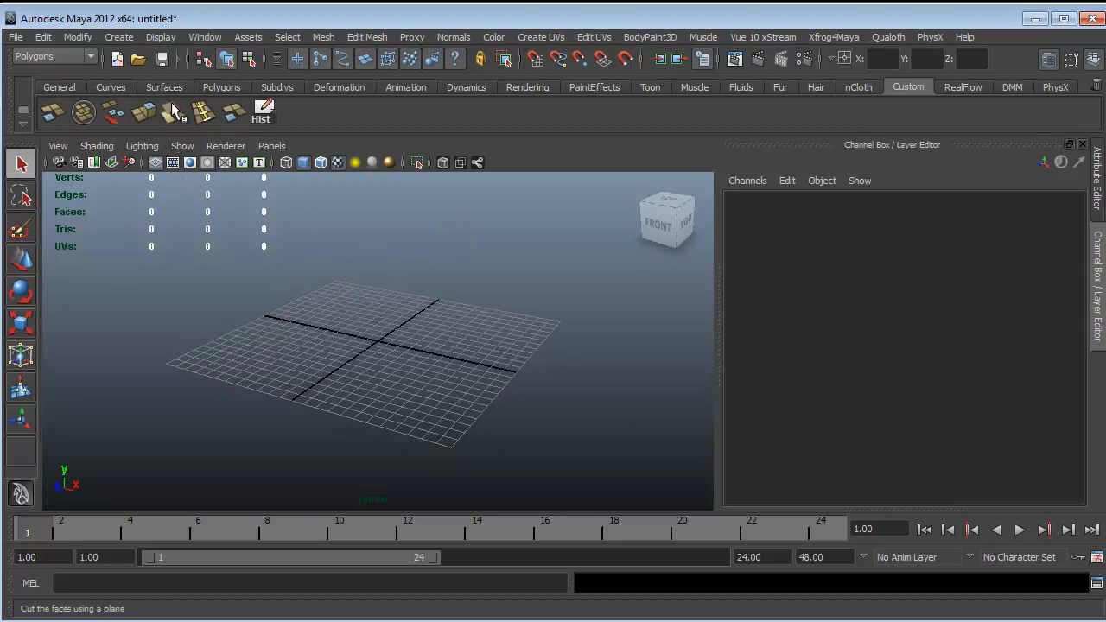
{"action": "left_click", "coordinate": [76, 37]}
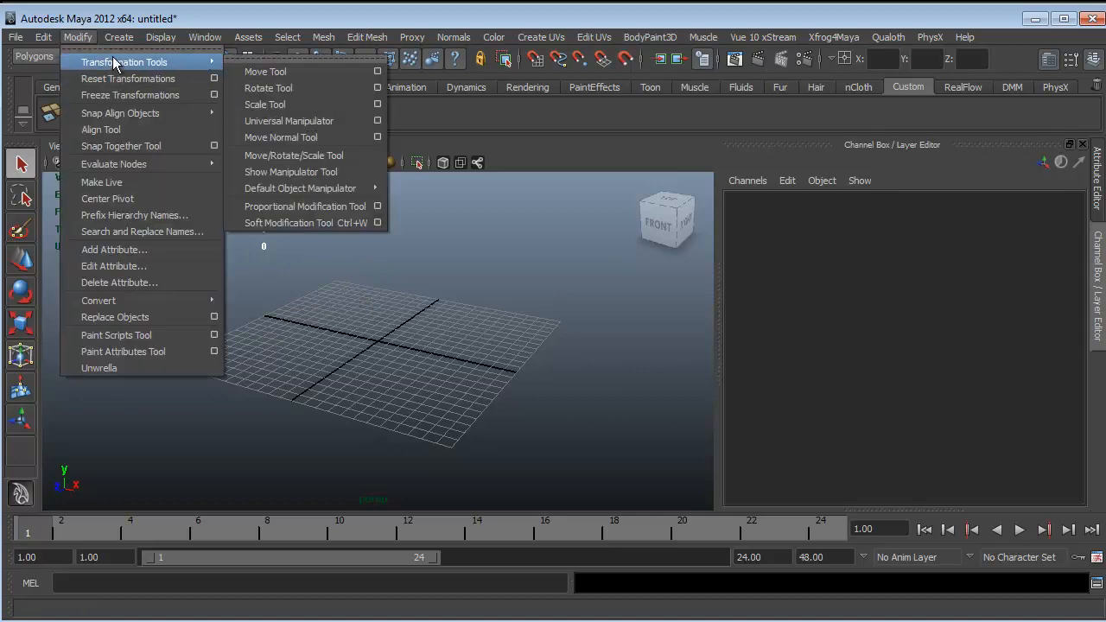
{"action": "mouse_move", "coordinate": [137, 36]}
{"action": "mouse_move", "coordinate": [215, 37]}
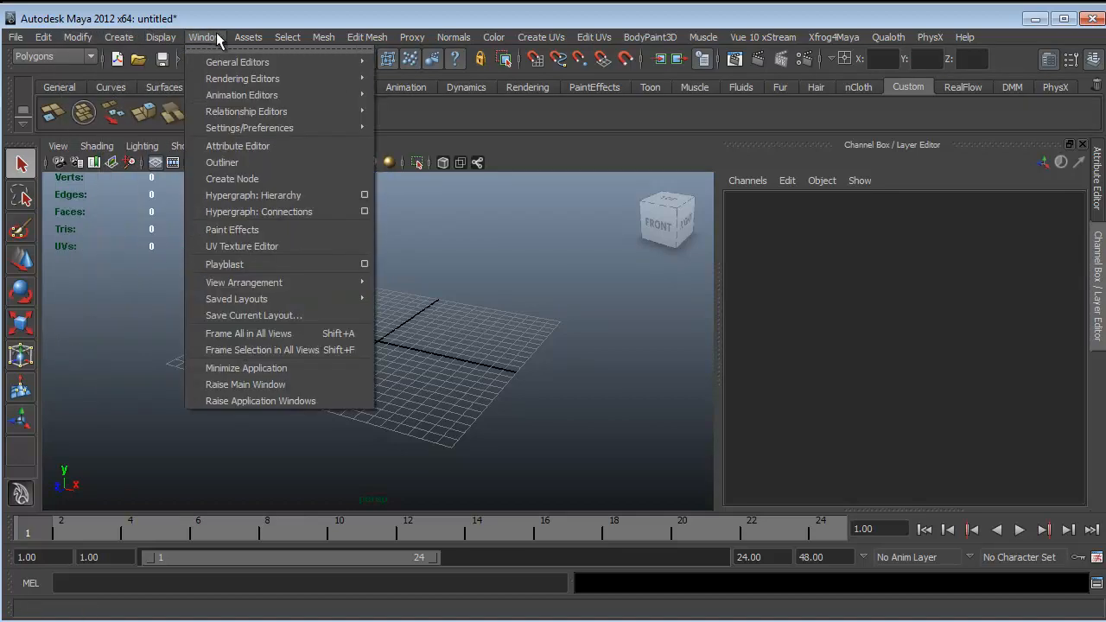
{"action": "mouse_move", "coordinate": [273, 128]}
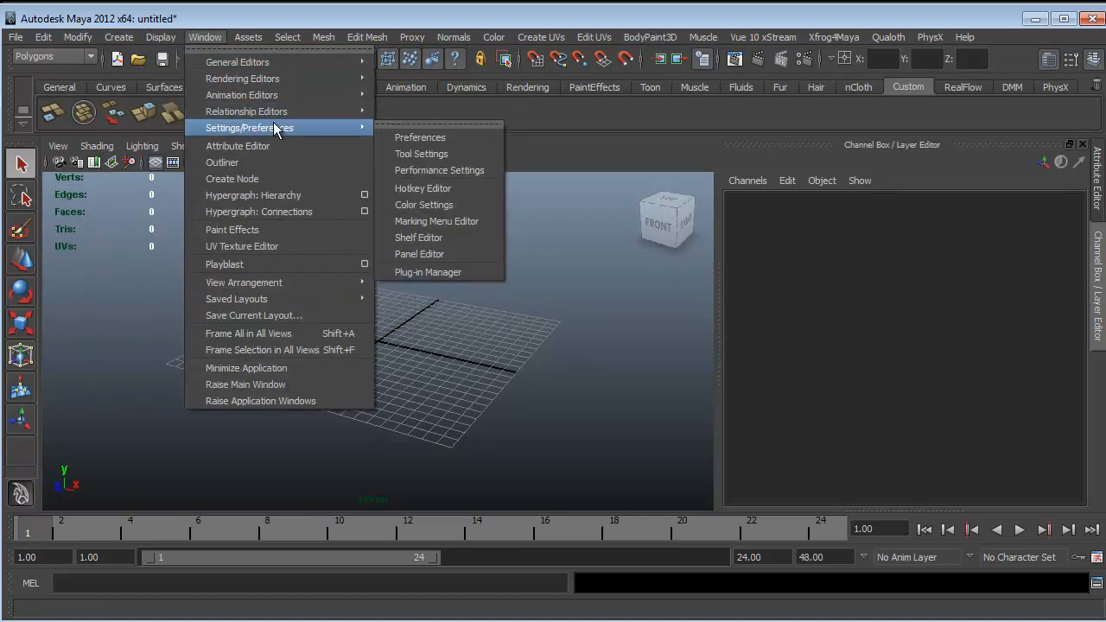
{"action": "left_click", "coordinate": [421, 139]}
{"action": "left_click", "coordinate": [394, 345]}
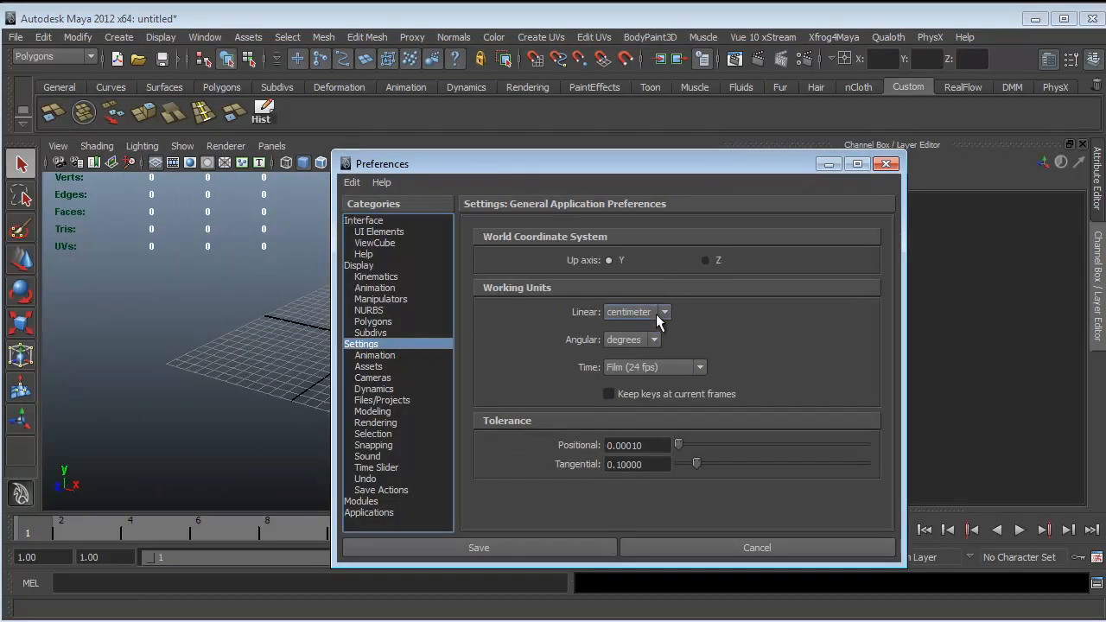
{"action": "left_click", "coordinate": [660, 318]}
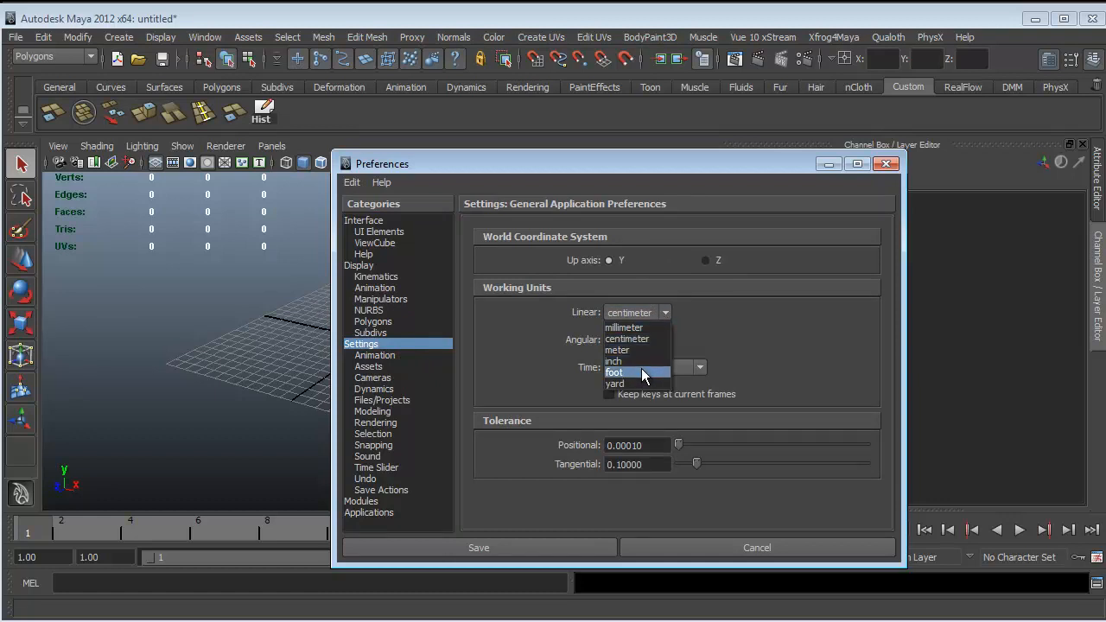
{"action": "left_click", "coordinate": [681, 313]}
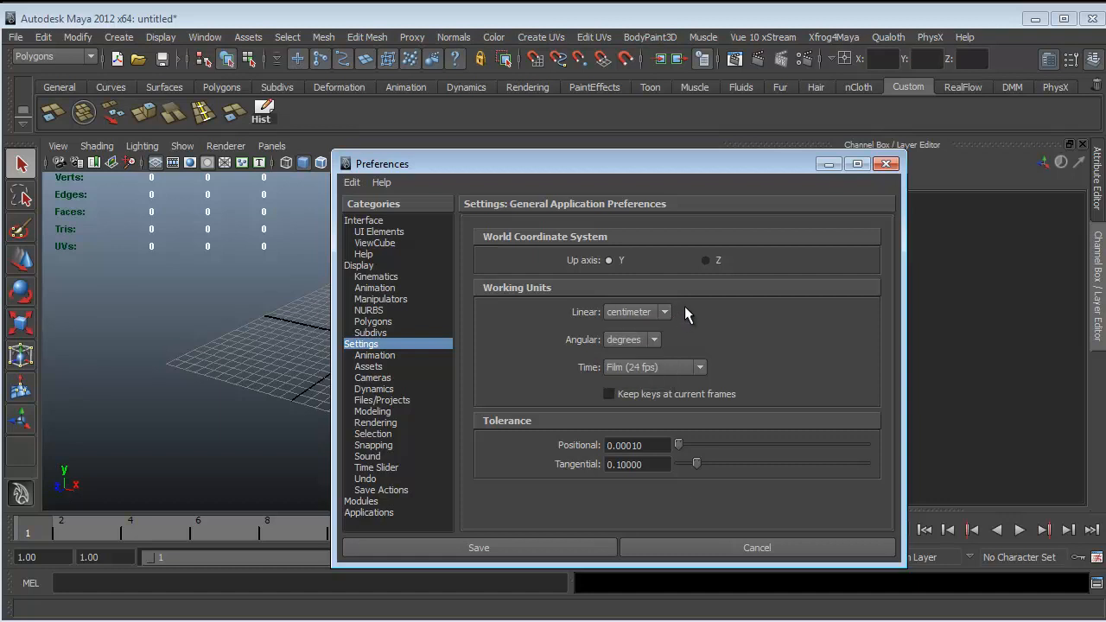
{"action": "left_click", "coordinate": [884, 166]}
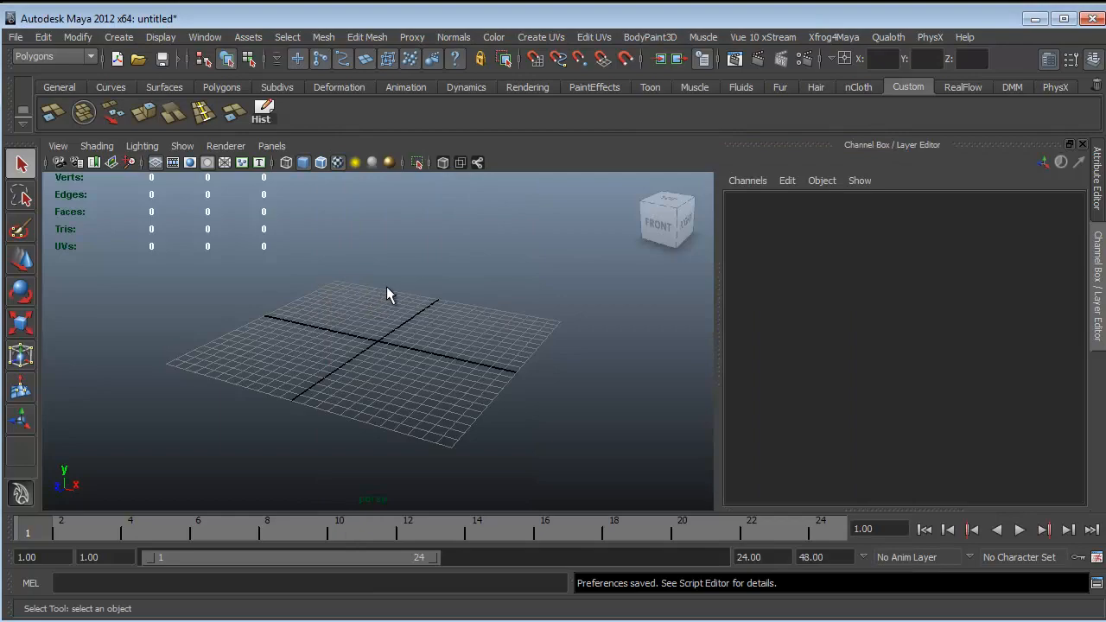
Examine the spacing and extent of Maya's perspective grid from several distances and angles
{"action": "left_click_drag", "start_coordinate": [387, 295], "coordinate": [282, 293], "text": "alt"}
{"action": "right_click_drag", "start_coordinate": [282, 294], "coordinate": [672, 297], "text": "alt"}
{"action": "left_click_drag", "start_coordinate": [671, 296], "coordinate": [447, 304], "text": "alt"}
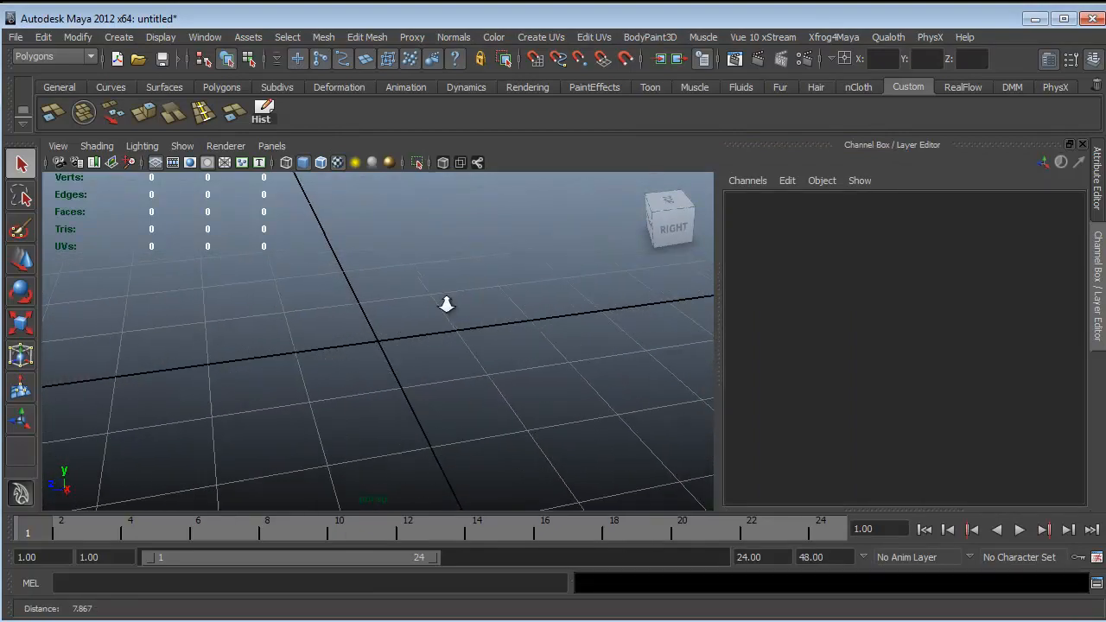
{"action": "right_click_drag", "start_coordinate": [447, 304], "coordinate": [400, 247], "text": "alt"}
{"action": "left_click_drag", "start_coordinate": [400, 247], "coordinate": [504, 316], "text": "alt"}
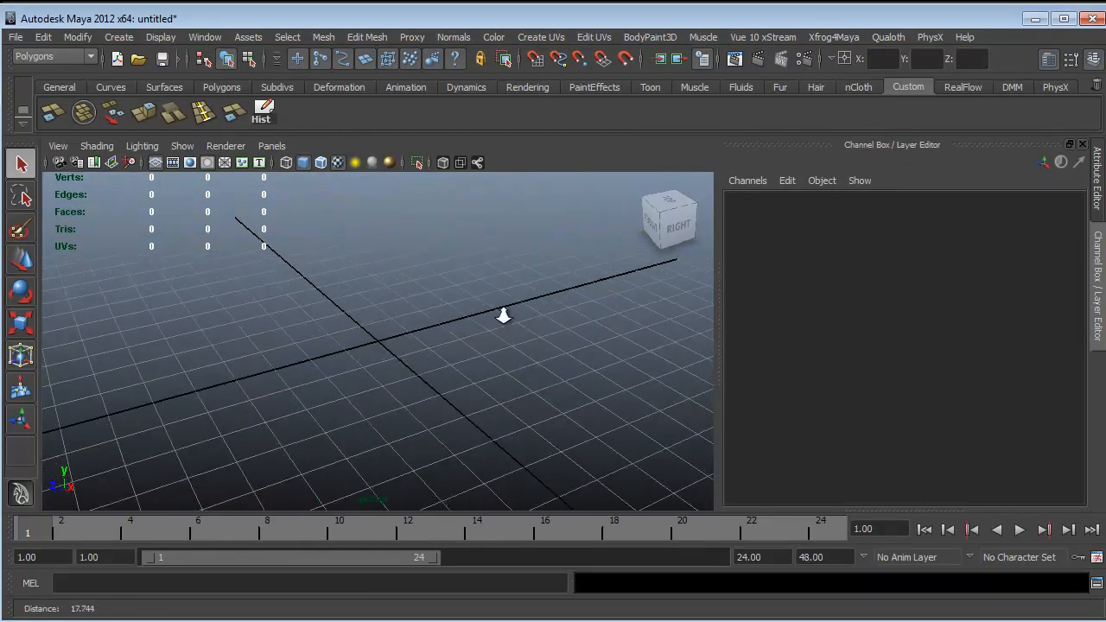
{"action": "right_click_drag", "start_coordinate": [504, 316], "coordinate": [380, 321], "text": "alt"}
{"action": "left_click_drag", "start_coordinate": [377, 251], "coordinate": [403, 213], "text": "alt"}
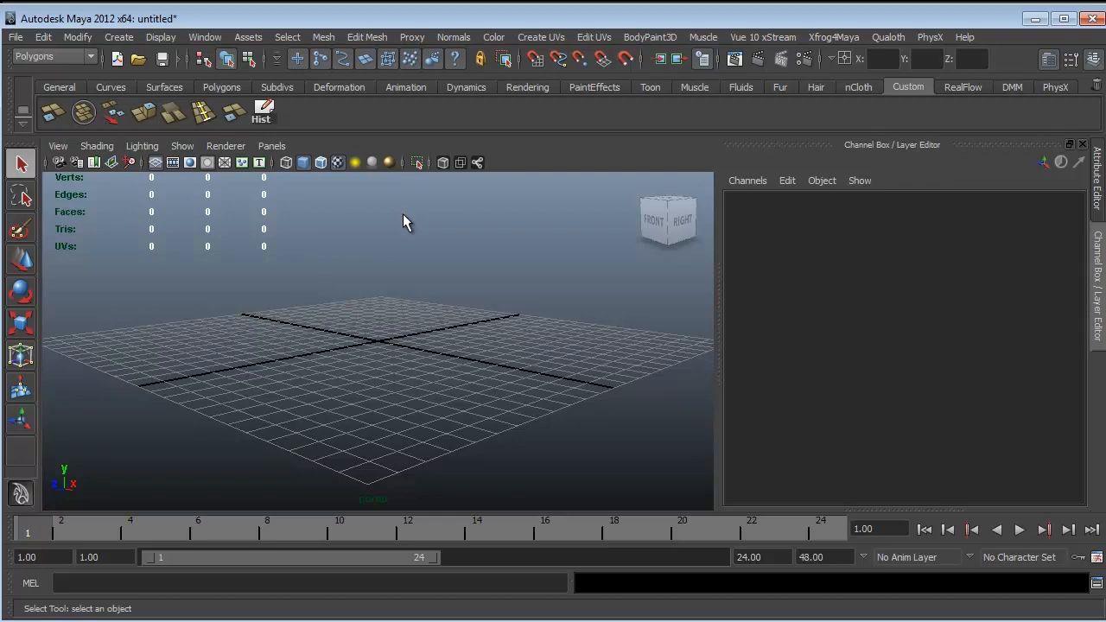
{"action": "left_click_drag", "start_coordinate": [374, 313], "coordinate": [346, 312], "text": "alt"}
Create a polygon cube at the origin and move it up to about Y 0.753
{"action": "left_click", "coordinate": [118, 37]}
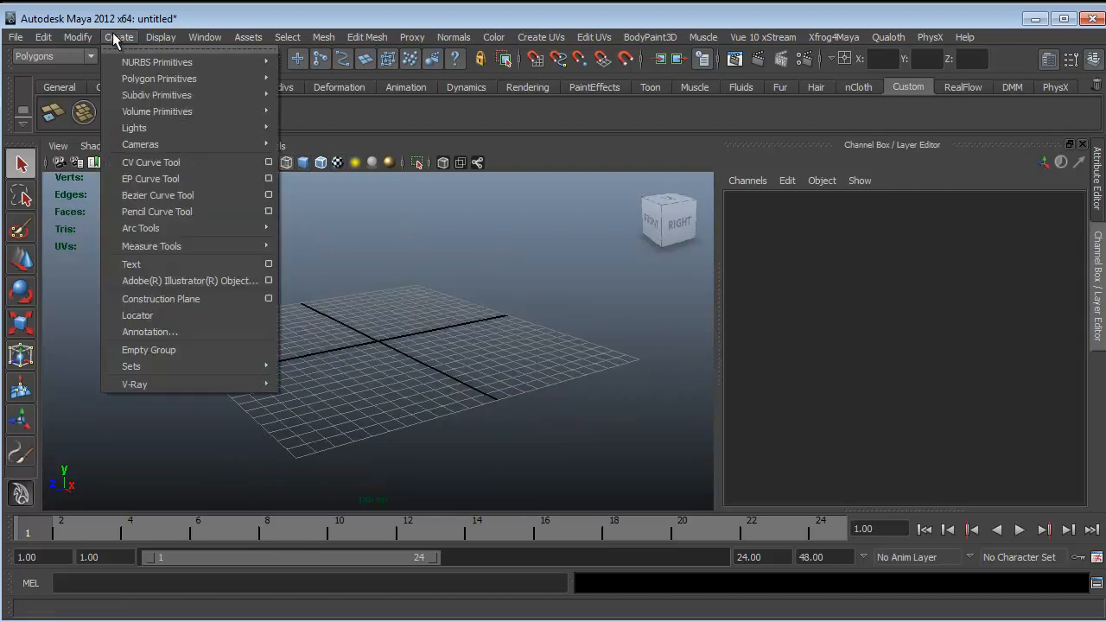
{"action": "mouse_move", "coordinate": [155, 80]}
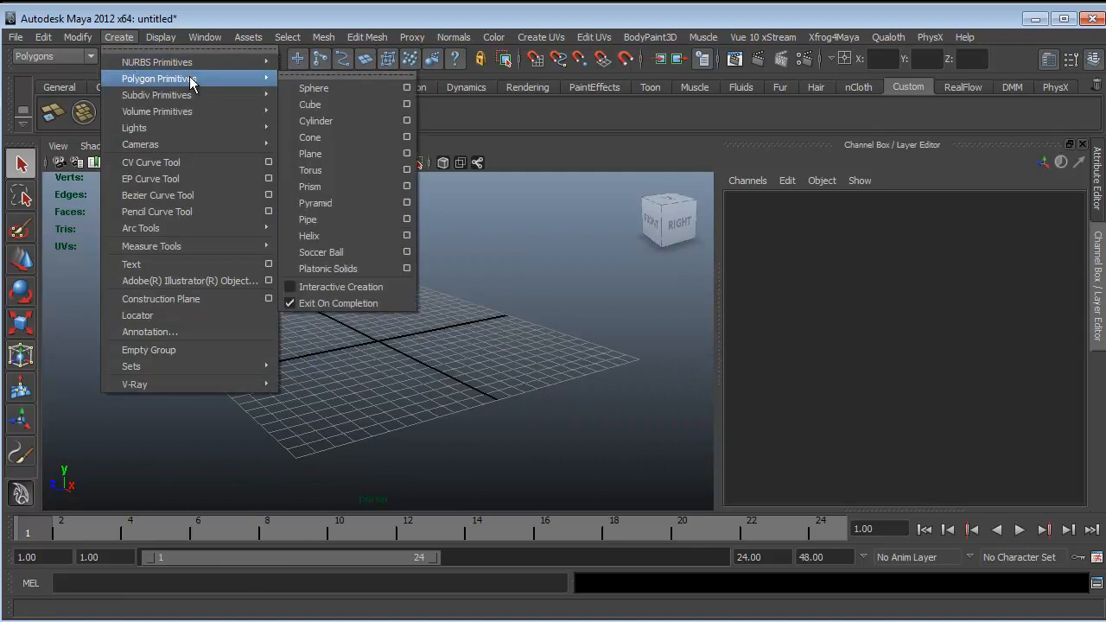
{"action": "left_click", "coordinate": [351, 105]}
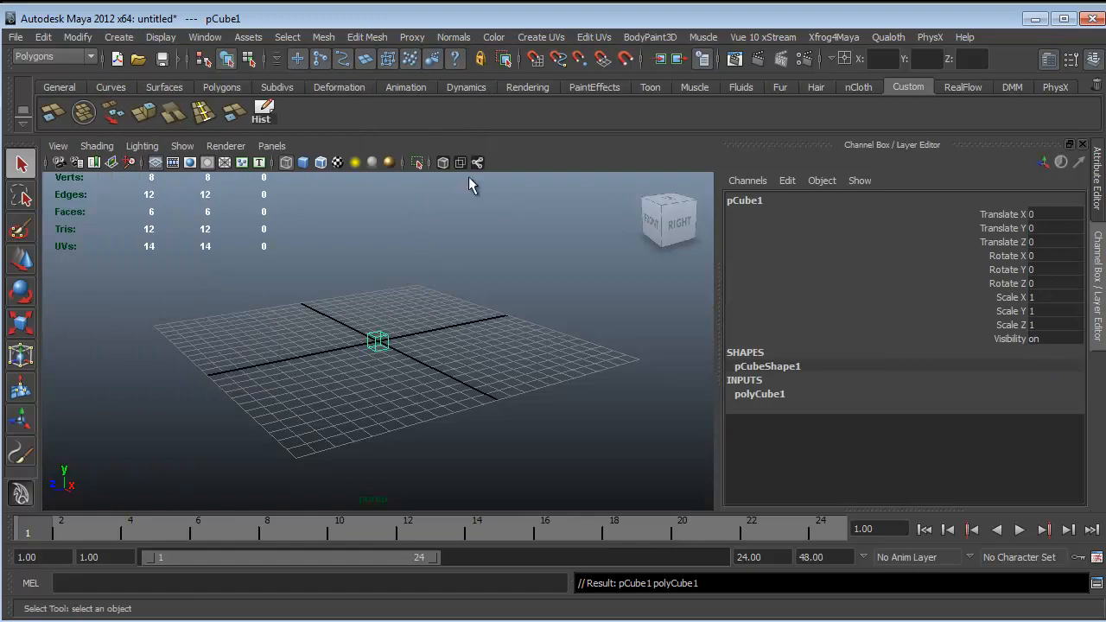
{"action": "left_click_drag", "start_coordinate": [387, 346], "coordinate": [436, 537], "text": "alt"}
{"action": "scroll", "coordinate": [339, 354], "scroll_direction": "up", "scroll_amount": 5}
{"action": "left_click_drag", "start_coordinate": [409, 249], "coordinate": [447, 279], "text": "alt"}
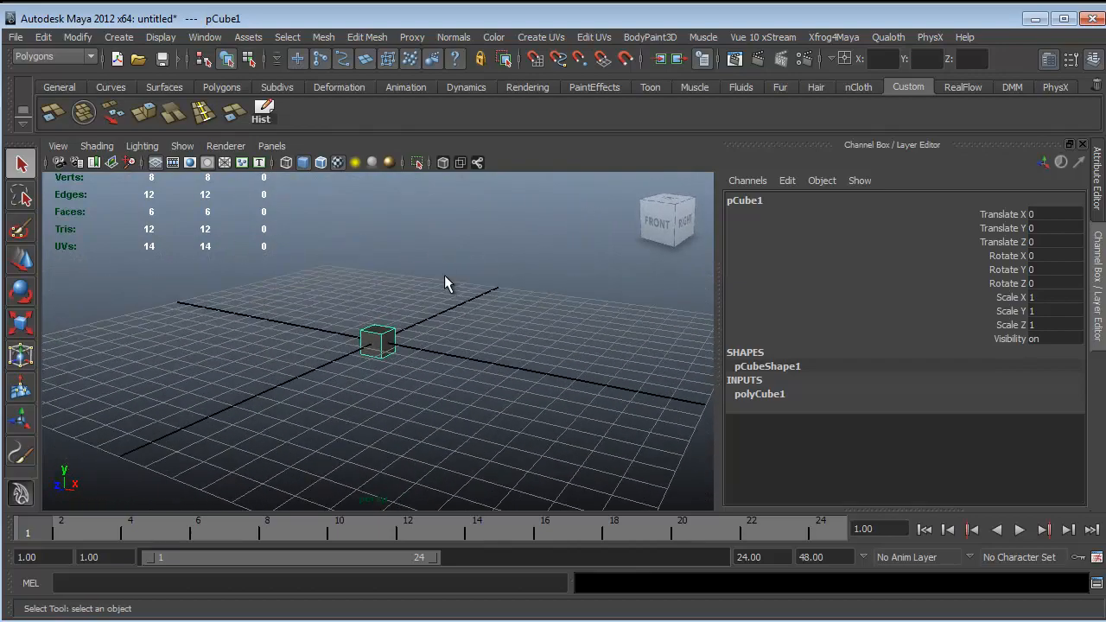
{"action": "key", "text": "w"}
{"action": "left_click_drag", "start_coordinate": [386, 299], "coordinate": [784, 256]}
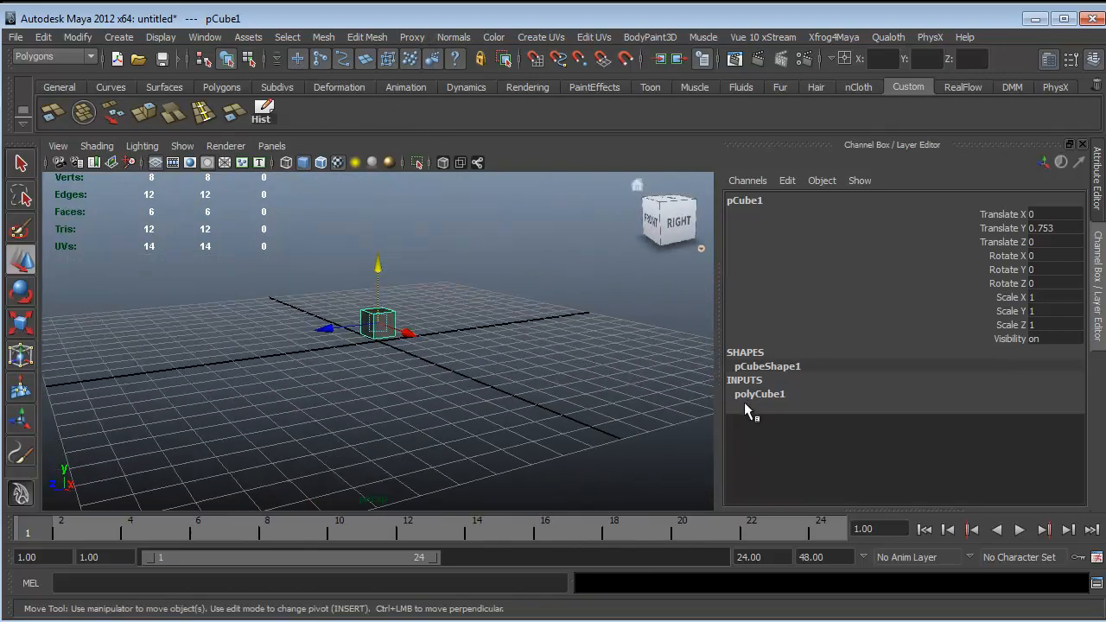
Rename the cube bed_room and lower it to about Y 0.546, close to the grid
{"action": "left_click", "coordinate": [757, 200]}
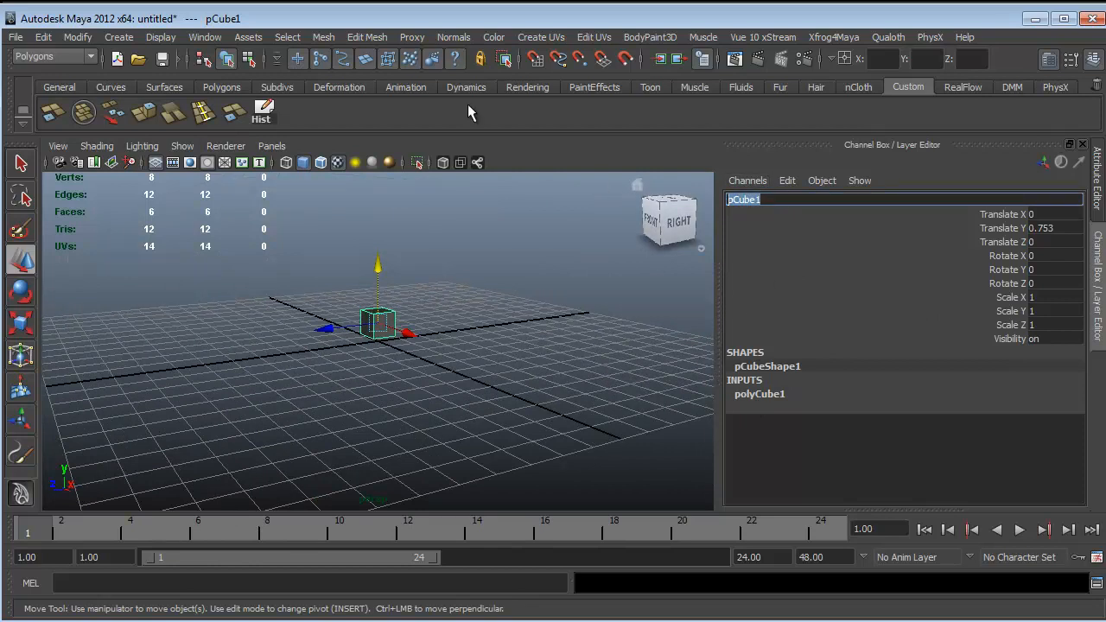
{"action": "type", "text": "bed_room"}
{"action": "key", "text": "Return"}
{"action": "left_click_drag", "start_coordinate": [333, 289], "coordinate": [458, 304], "text": "alt"}
{"action": "left_click", "coordinate": [336, 334]}
{"action": "left_click", "coordinate": [378, 320]}
{"action": "left_click_drag", "start_coordinate": [381, 271], "coordinate": [383, 279]}
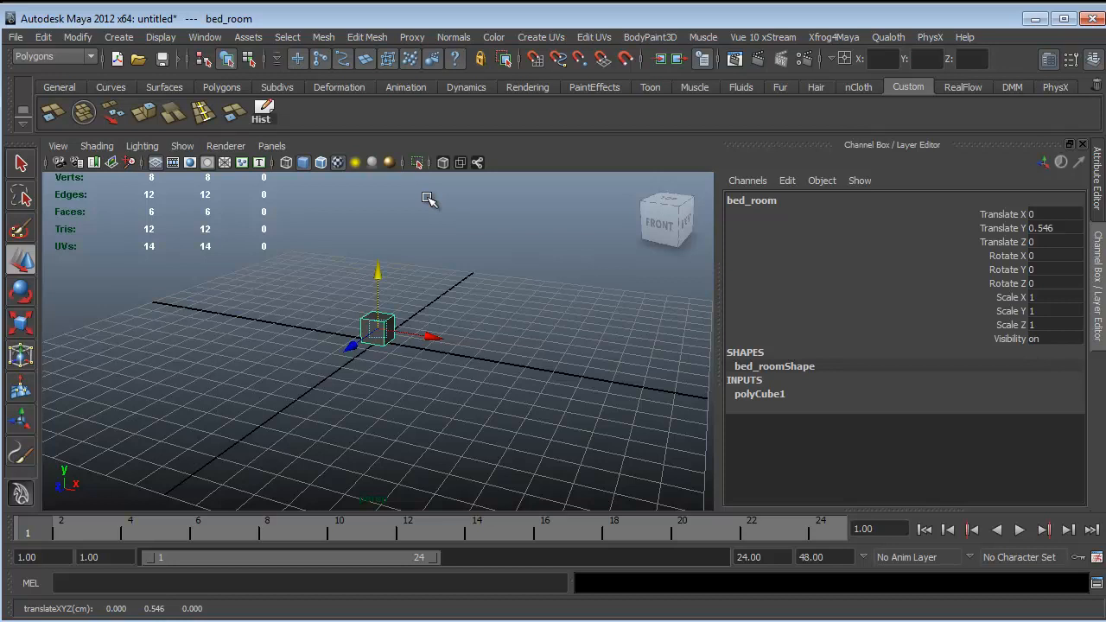
Set the bed_room cube's width to 300 in its polyCube1 construction settings
{"action": "left_click_drag", "start_coordinate": [426, 333], "coordinate": [380, 322], "text": "alt"}
{"action": "right_click_drag", "start_coordinate": [381, 321], "coordinate": [619, 329], "text": "alt"}
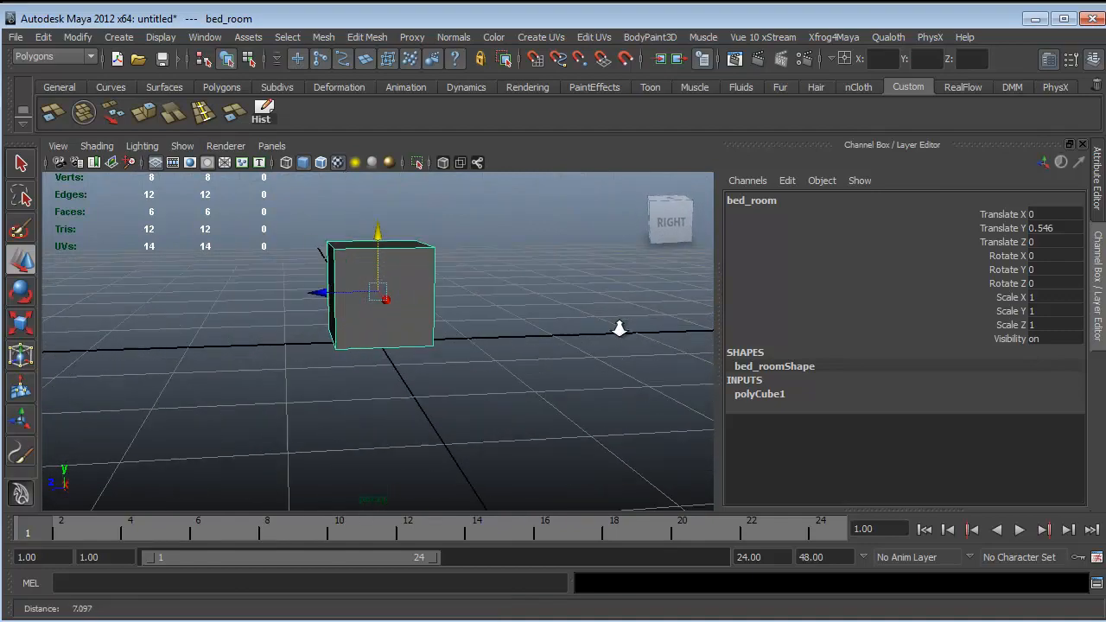
{"action": "left_click_drag", "start_coordinate": [619, 328], "coordinate": [366, 314], "text": "alt"}
{"action": "left_click", "coordinate": [741, 394]}
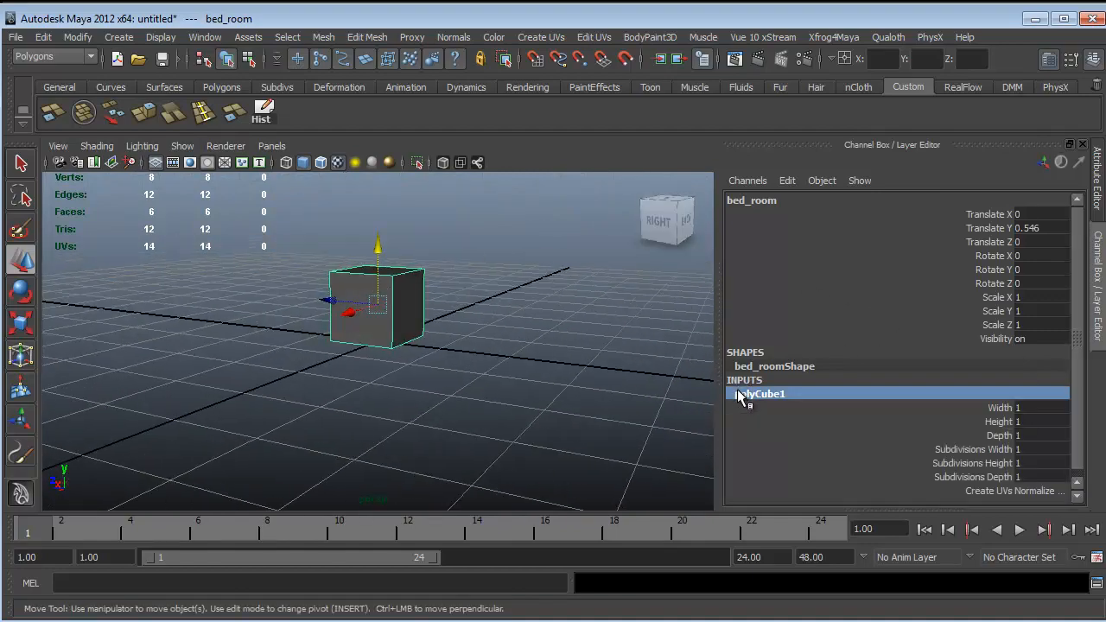
{"action": "double_click", "coordinate": [741, 394]}
{"action": "left_click", "coordinate": [1048, 406]}
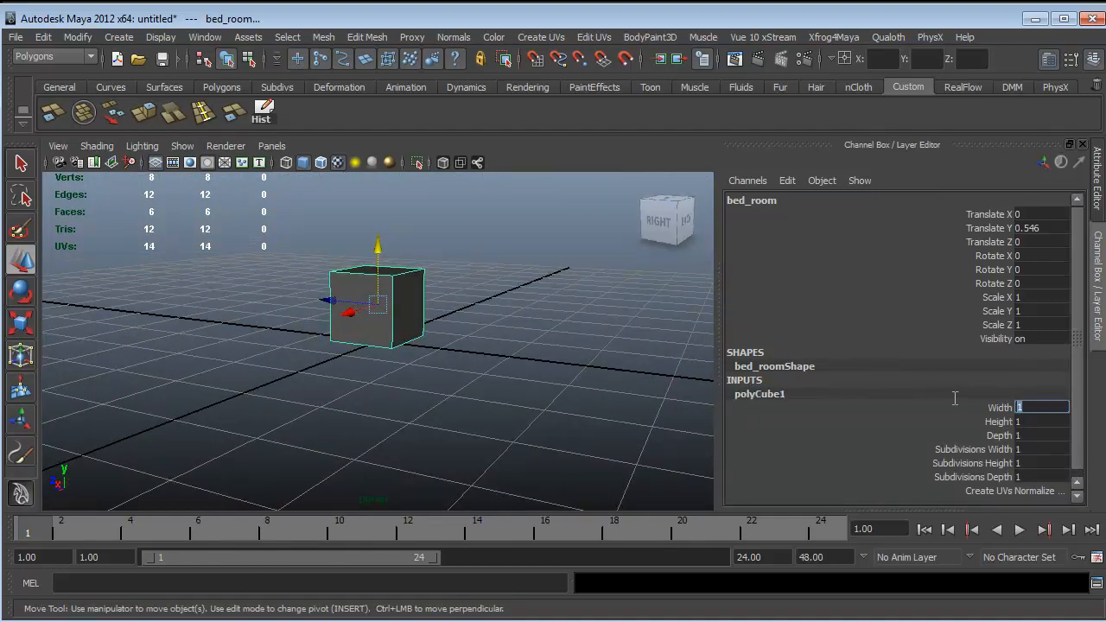
{"action": "type", "text": "300"}
{"action": "key", "text": "Return"}
{"action": "left_click_drag", "start_coordinate": [674, 398], "coordinate": [613, 435], "text": "alt"}
{"action": "right_click_drag", "start_coordinate": [613, 434], "coordinate": [175, 372], "text": "alt"}
{"action": "left_click_drag", "start_coordinate": [355, 327], "coordinate": [533, 348], "text": "alt"}
{"action": "left_click_drag", "start_coordinate": [648, 417], "coordinate": [526, 403], "text": "alt"}
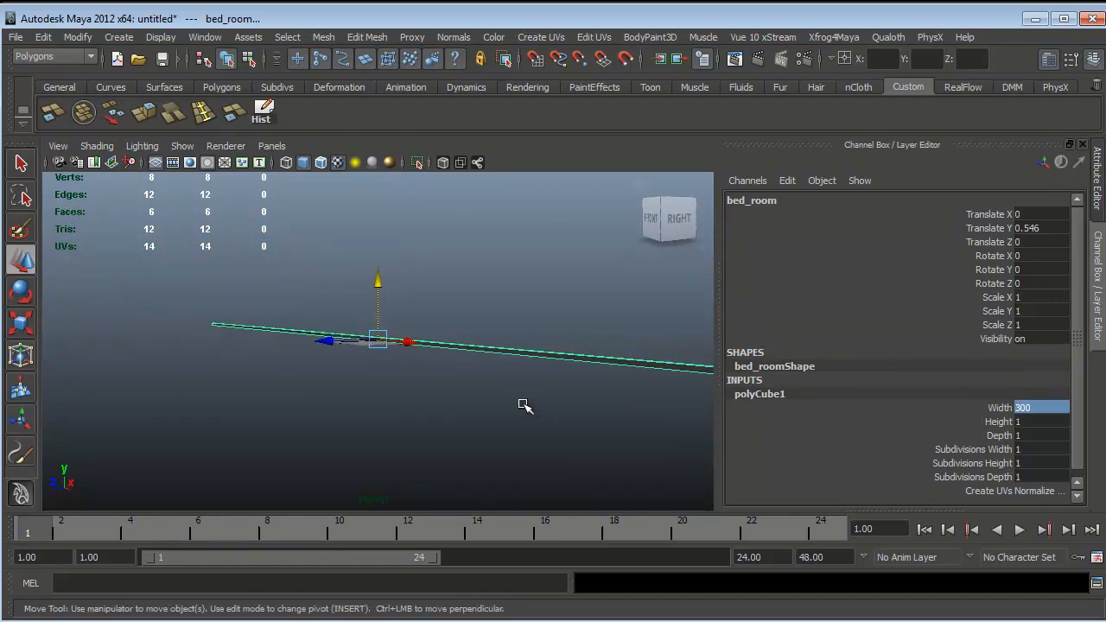
Set the bed_room cube's height to 300 and its depth to 180
{"action": "left_click", "coordinate": [1022, 422]}
{"action": "type", "text": "300"}
{"action": "key", "text": "Return"}
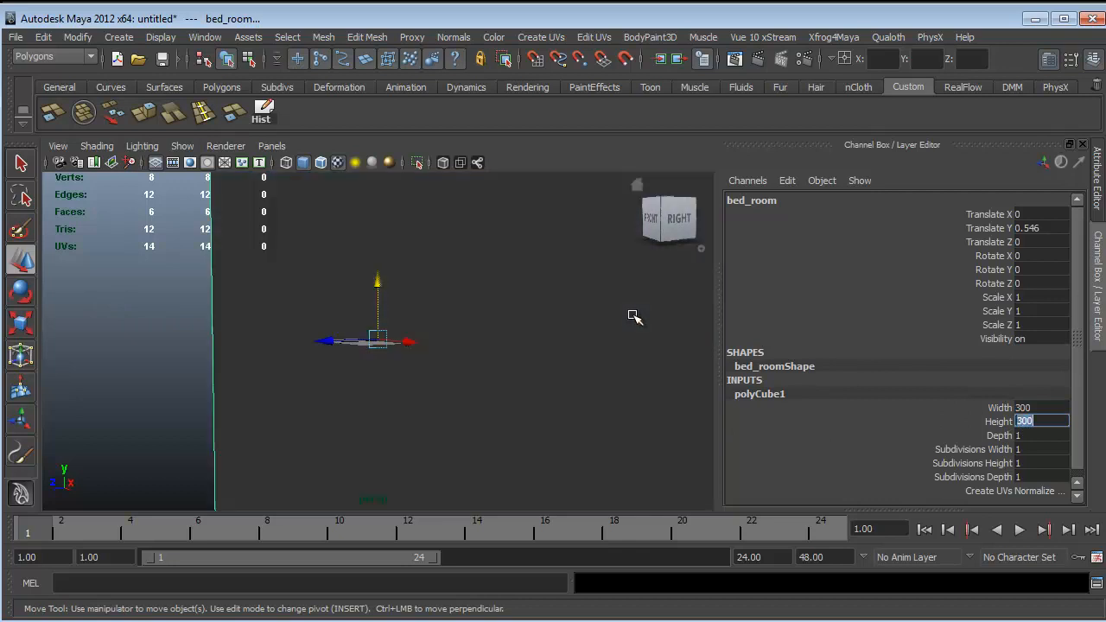
{"action": "left_click_drag", "start_coordinate": [482, 312], "coordinate": [342, 305], "text": "alt"}
{"action": "left_click", "coordinate": [1032, 434]}
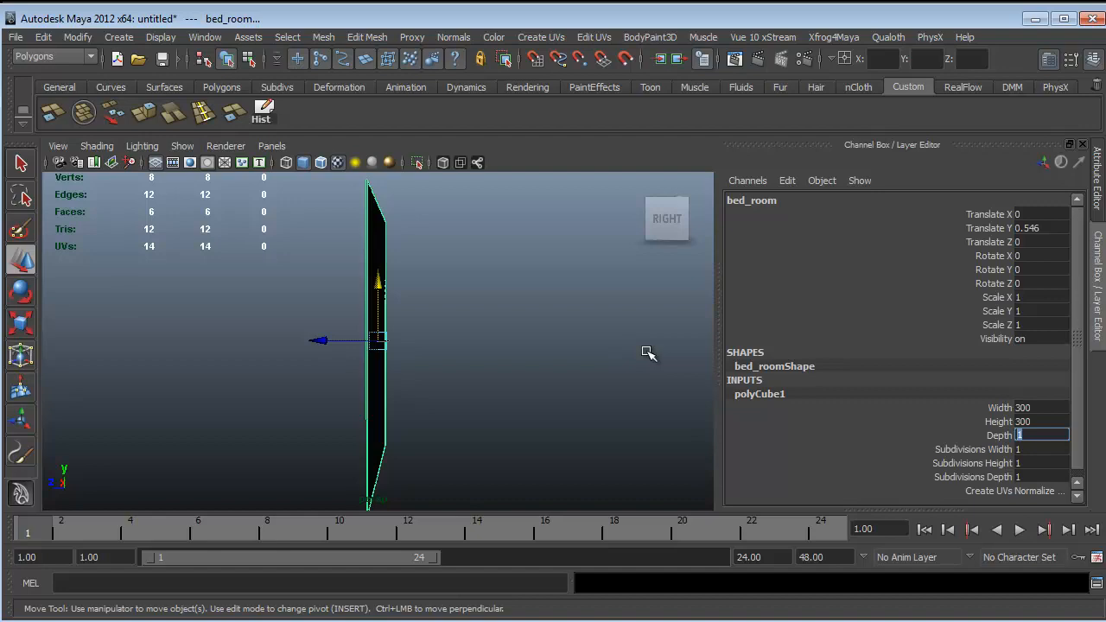
{"action": "type", "text": "180"}
{"action": "key", "text": "Return"}
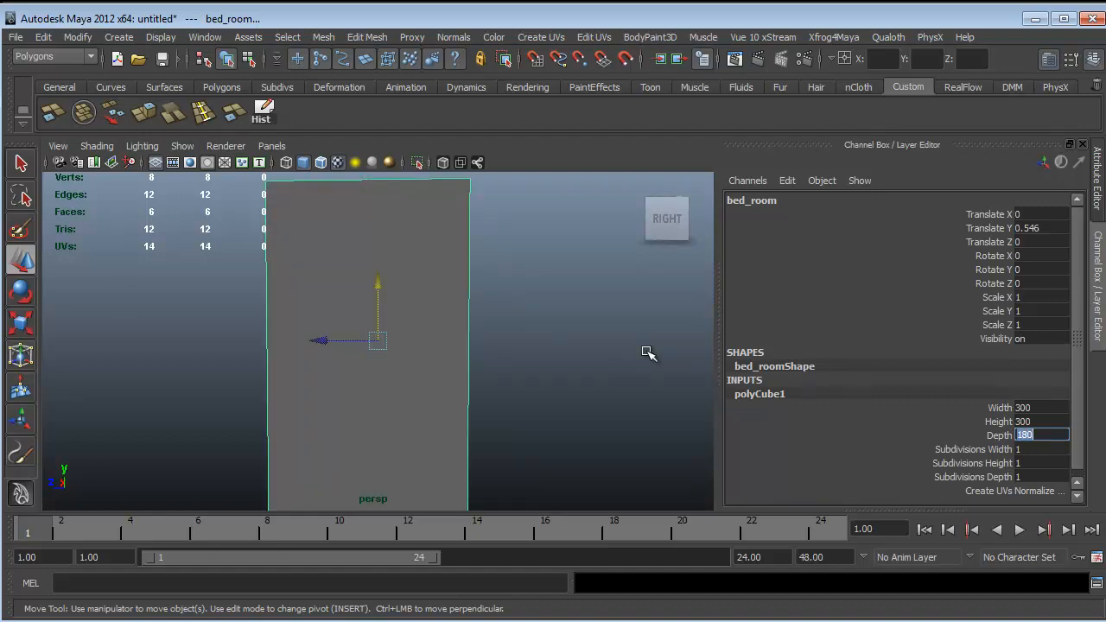
Reverse the normals of the bed_room cube so that its faces point inward
{"action": "left_click_drag", "start_coordinate": [613, 336], "coordinate": [414, 322], "text": "alt"}
{"action": "left_click", "coordinate": [447, 36]}
{"action": "left_click", "coordinate": [458, 17]}
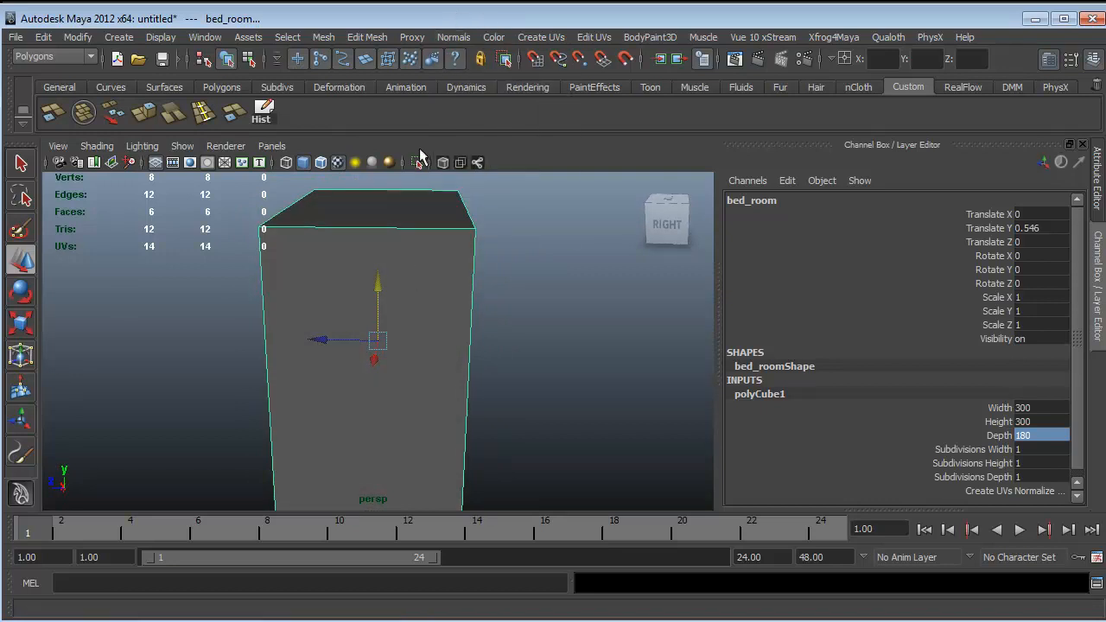
{"action": "left_click_drag", "start_coordinate": [372, 260], "coordinate": [435, 230], "text": "alt"}
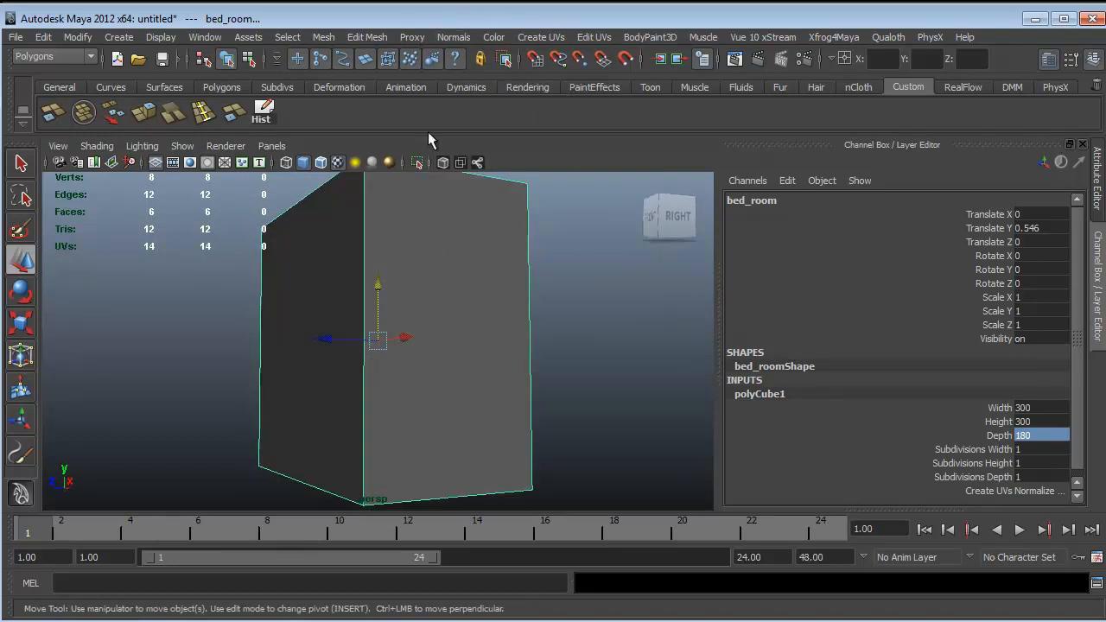
{"action": "left_click", "coordinate": [669, 217]}
{"action": "left_click", "coordinate": [453, 38]}
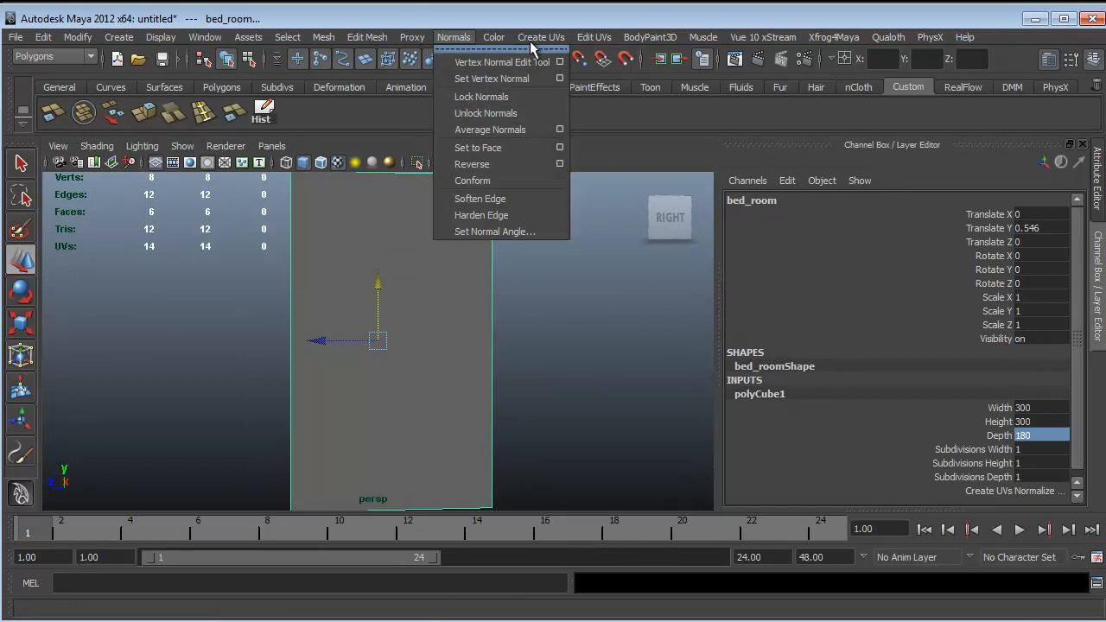
{"action": "left_click", "coordinate": [498, 183]}
{"action": "left_click", "coordinate": [494, 247]}
{"action": "left_click_drag", "start_coordinate": [493, 247], "coordinate": [468, 330], "text": "alt"}
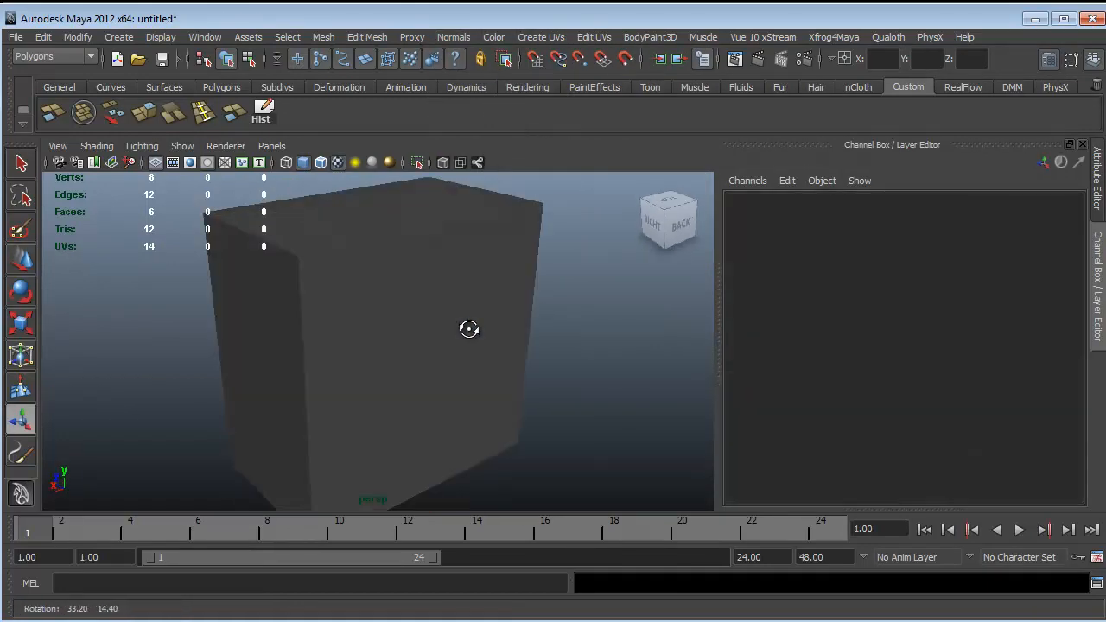
Turn on backface culling in the perspective view to look inside the bed_room cube
{"action": "left_click", "coordinate": [326, 276]}
{"action": "left_click_drag", "start_coordinate": [326, 276], "coordinate": [389, 269], "text": "alt"}
{"action": "left_click", "coordinate": [176, 146]}
{"action": "mouse_move", "coordinate": [147, 152]}
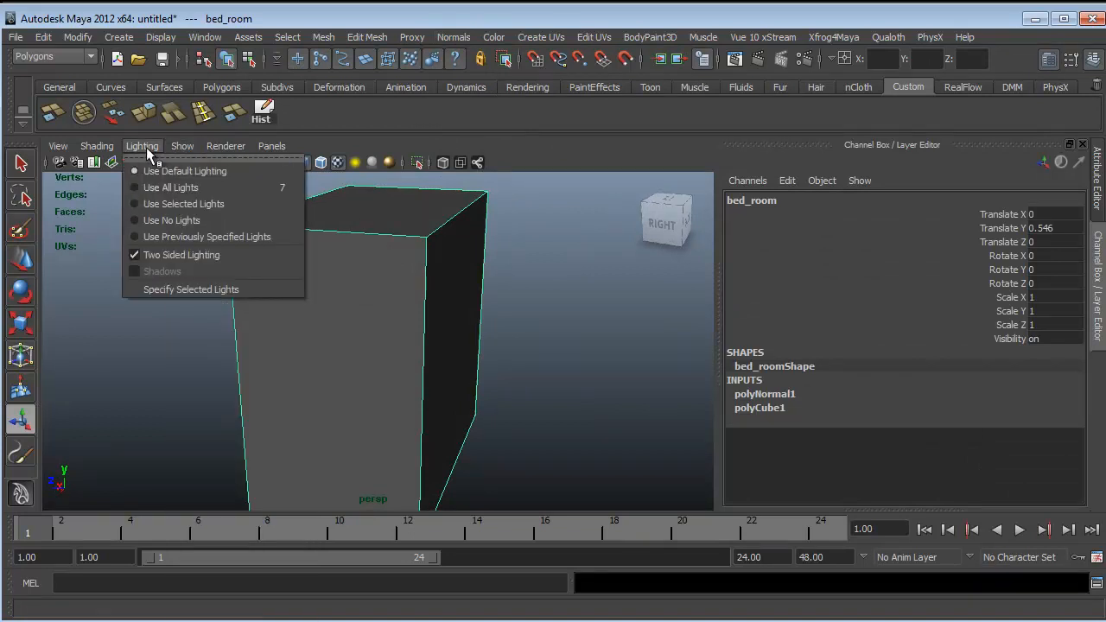
{"action": "mouse_move", "coordinate": [101, 149]}
{"action": "mouse_move", "coordinate": [58, 147]}
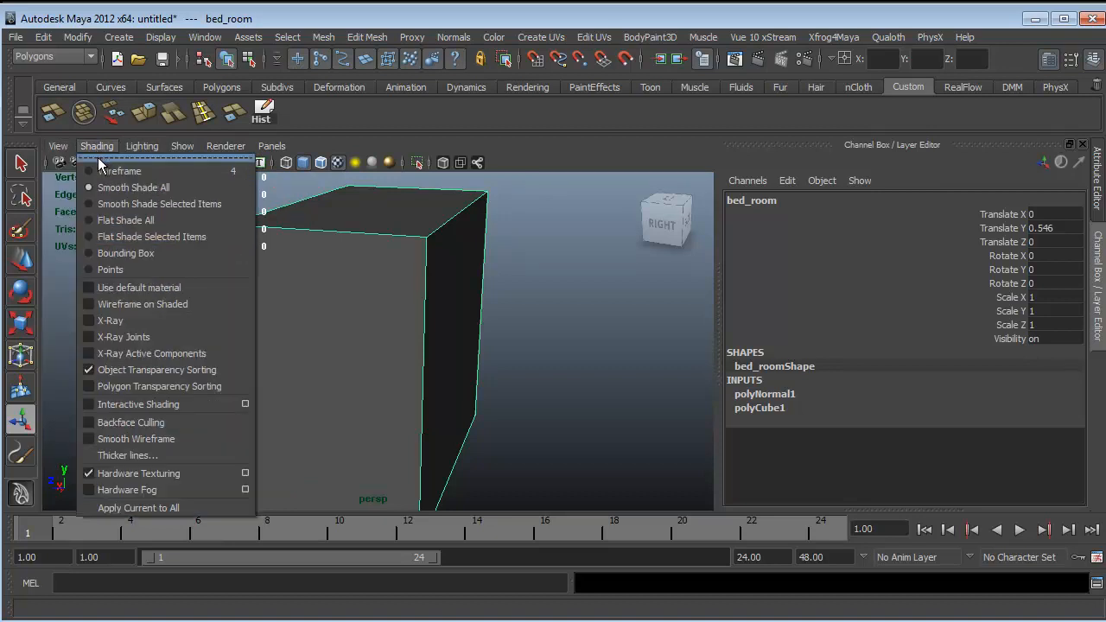
{"action": "left_click", "coordinate": [92, 423]}
{"action": "mouse_move", "coordinate": [433, 341]}
{"action": "left_mouse_down", "text": "alt"}
{"action": "mouse_move", "coordinate": [365, 334]}
{"action": "mouse_move", "coordinate": [395, 226]}
{"action": "mouse_move", "coordinate": [420, 264]}
{"action": "mouse_move", "coordinate": [570, 314]}
{"action": "mouse_move", "coordinate": [395, 346]}
{"action": "mouse_move", "coordinate": [441, 350]}
{"action": "mouse_move", "coordinate": [396, 317]}
{"action": "mouse_move", "coordinate": [446, 398]}
{"action": "mouse_move", "coordinate": [528, 323]}
{"action": "mouse_move", "coordinate": [423, 337]}
{"action": "mouse_move", "coordinate": [438, 375]}
{"action": "mouse_move", "coordinate": [551, 326]}
{"action": "mouse_move", "coordinate": [441, 337]}
{"action": "mouse_move", "coordinate": [556, 345]}
{"action": "mouse_move", "coordinate": [430, 371]}
{"action": "mouse_move", "coordinate": [550, 390]}
{"action": "mouse_move", "coordinate": [463, 382]}
{"action": "mouse_move", "coordinate": [481, 381]}
{"action": "mouse_move", "coordinate": [452, 304]}
{"action": "mouse_move", "coordinate": [527, 351]}
{"action": "mouse_move", "coordinate": [516, 369]}
{"action": "mouse_move", "coordinate": [511, 320]}
{"action": "mouse_move", "coordinate": [499, 380]}
{"action": "mouse_move", "coordinate": [432, 285]}
{"action": "mouse_move", "coordinate": [497, 423]}
{"action": "mouse_move", "coordinate": [494, 395]}
{"action": "mouse_move", "coordinate": [588, 368]}
{"action": "mouse_move", "coordinate": [499, 358]}
{"action": "mouse_move", "coordinate": [501, 420]}
{"action": "mouse_move", "coordinate": [585, 383]}
{"action": "mouse_move", "coordinate": [518, 402]}
{"action": "left_mouse_up", "text": "alt"}
{"action": "left_click", "coordinate": [551, 326]}
Raise the bed_room cube to about Y 149.787 so that its floor sits at grid level
{"action": "left_click", "coordinate": [499, 358]}
{"action": "key", "text": "w"}
{"action": "left_click_drag", "start_coordinate": [378, 285], "coordinate": [394, 98]}
{"action": "left_click_drag", "start_coordinate": [424, 250], "coordinate": [369, 374], "text": "alt"}
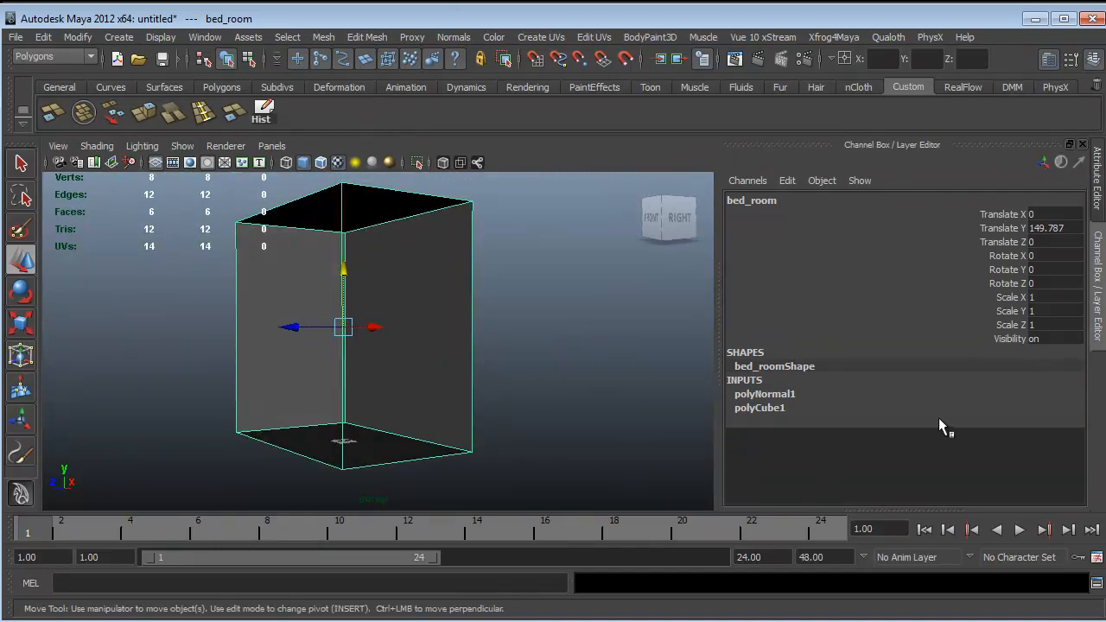
Set the bed_room cube's height first to 250 and finally to 220
{"action": "left_click", "coordinate": [753, 408]}
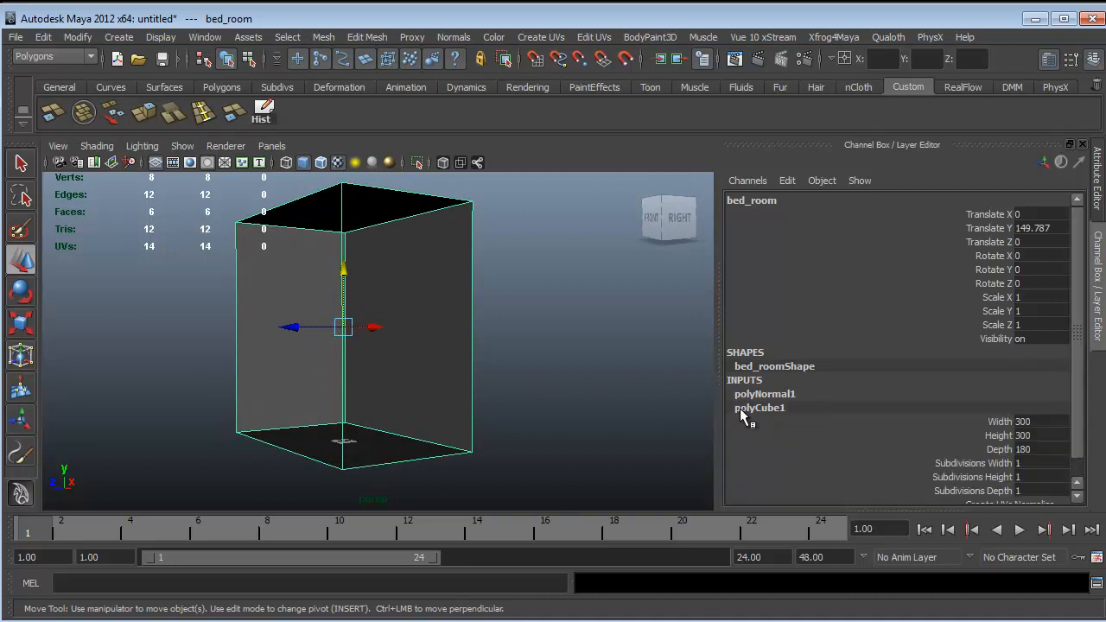
{"action": "double_click", "coordinate": [1049, 434]}
{"action": "left_click", "coordinate": [1047, 422]}
{"action": "left_click", "coordinate": [1052, 435]}
{"action": "left_click", "coordinate": [1053, 435]}
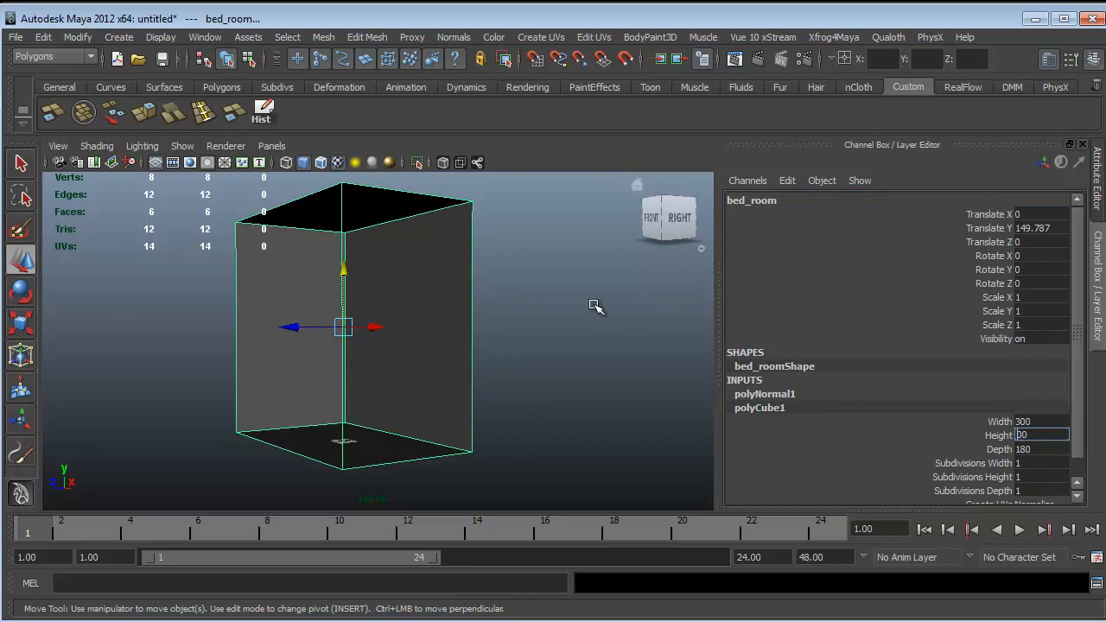
{"action": "type", "text": "250"}
{"action": "key", "text": "Return"}
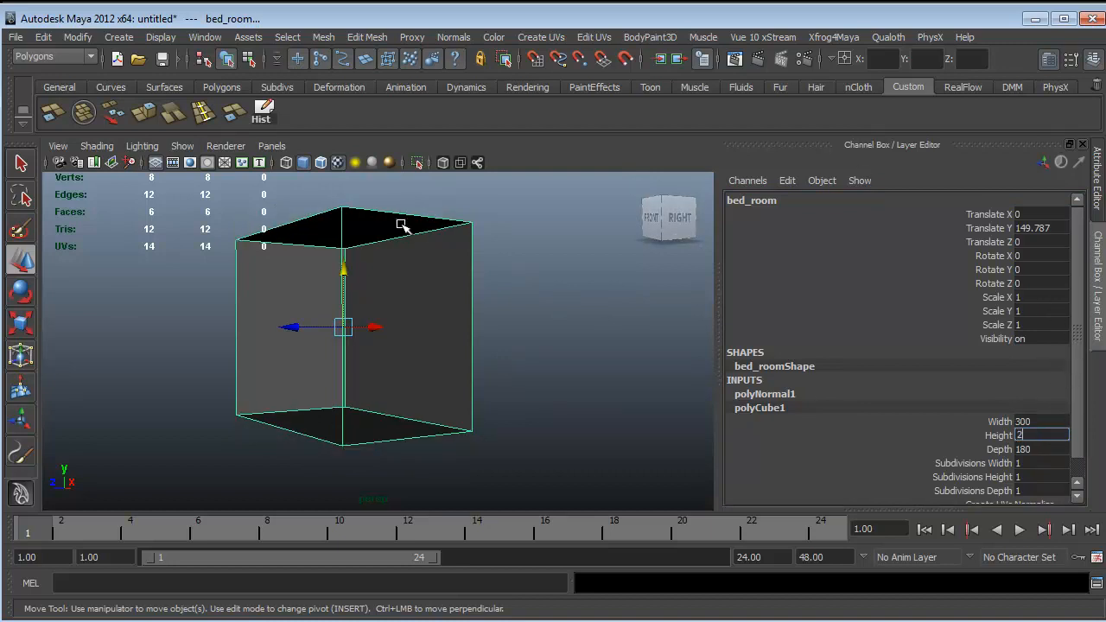
{"action": "type", "text": "220"}
{"action": "key", "text": "Return"}
{"action": "left_click_drag", "start_coordinate": [396, 274], "coordinate": [403, 328], "text": "alt"}
{"action": "left_click", "coordinate": [415, 333]}
{"action": "left_click", "coordinate": [657, 223]}
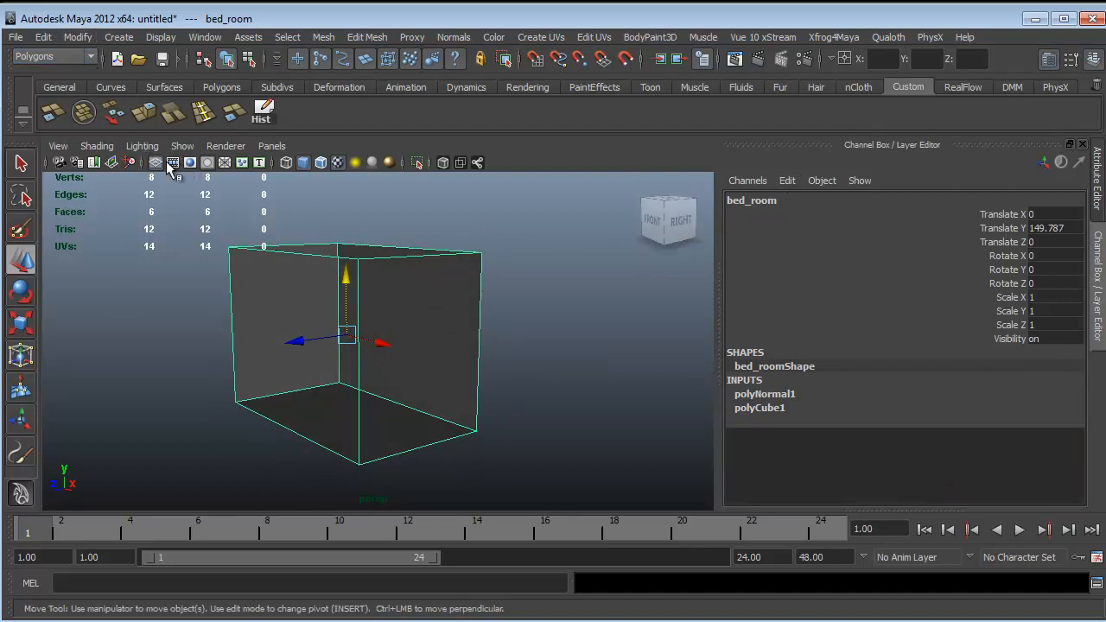
Freeze the bed_room cube's transformations and delete all construction history in the scene
{"action": "left_click", "coordinate": [85, 38]}
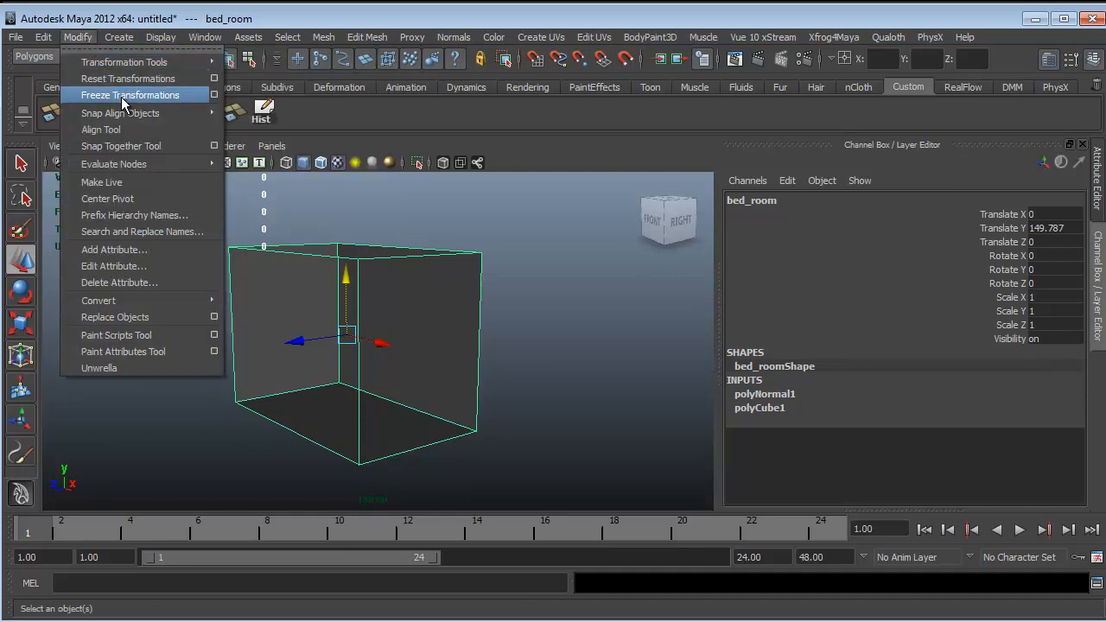
{"action": "left_click", "coordinate": [121, 95]}
{"action": "left_click", "coordinate": [43, 38]}
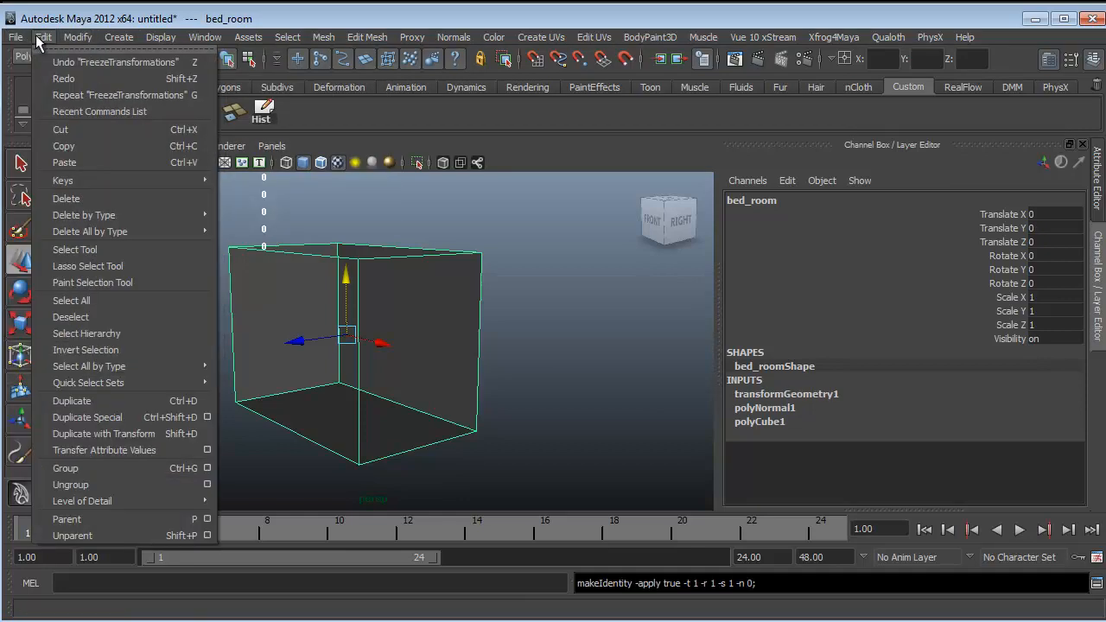
{"action": "mouse_move", "coordinate": [134, 231]}
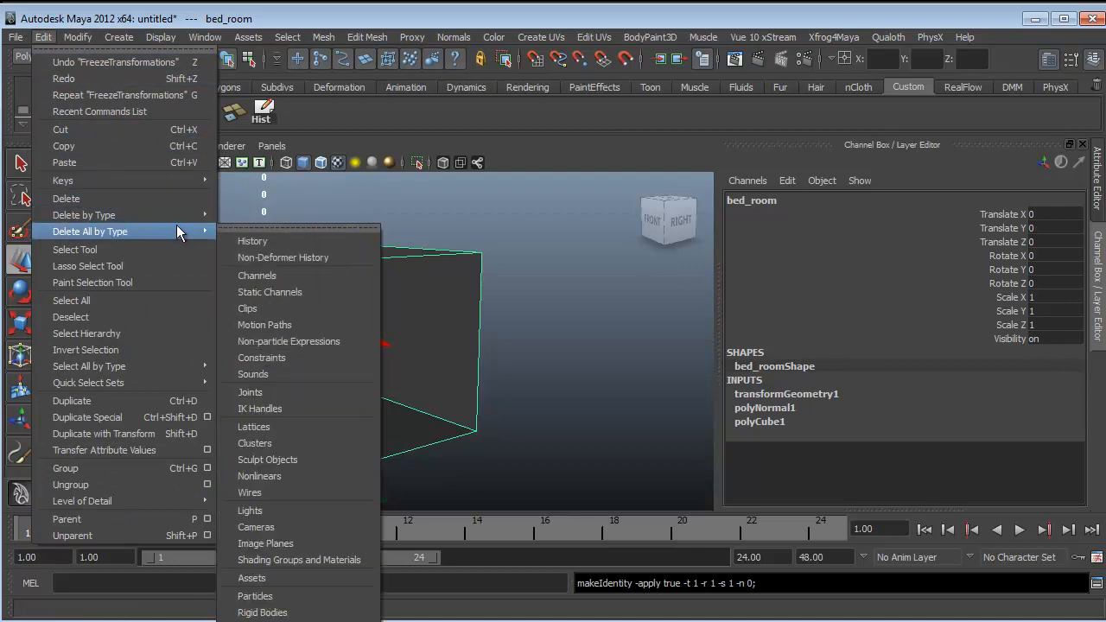
{"action": "left_click", "coordinate": [258, 243]}
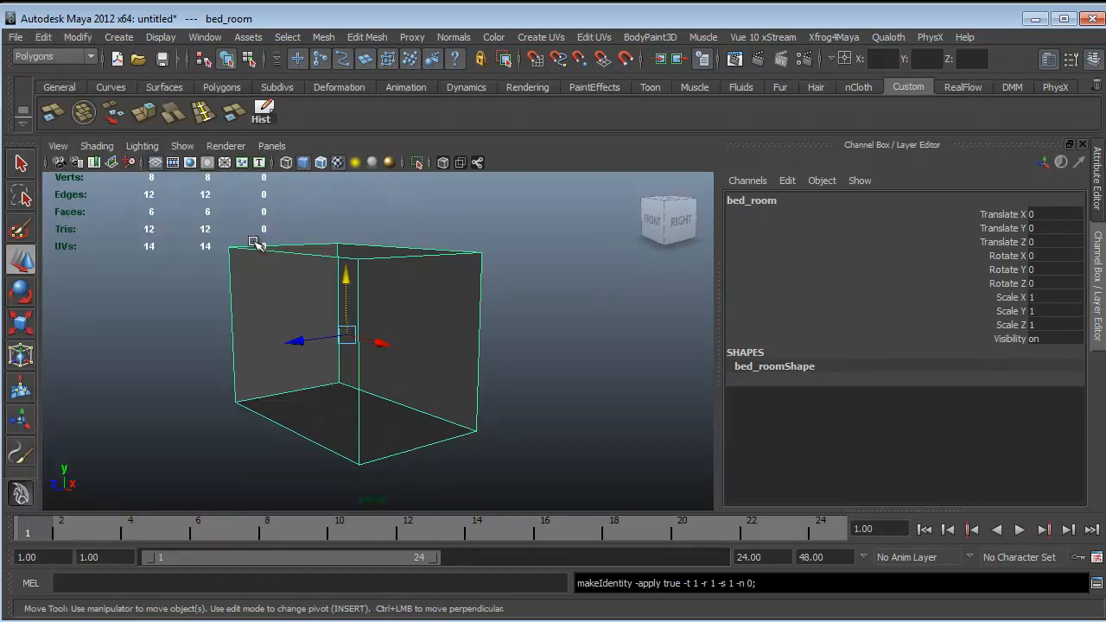
Deselect the room and delete history across the whole scene once more
{"action": "left_click", "coordinate": [42, 38]}
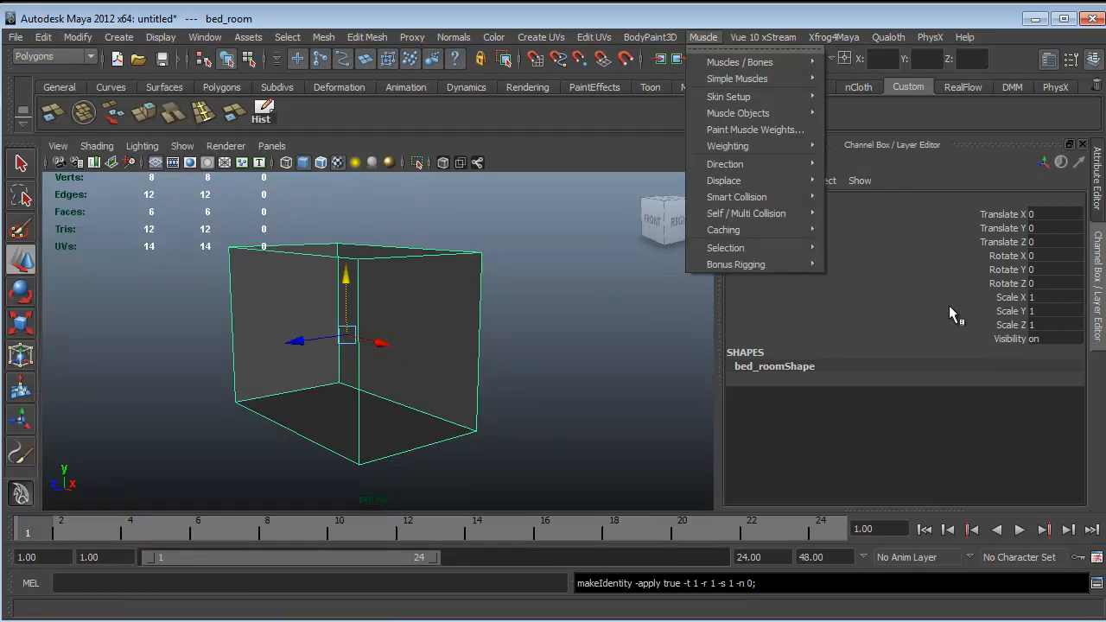
{"action": "left_click", "coordinate": [593, 358]}
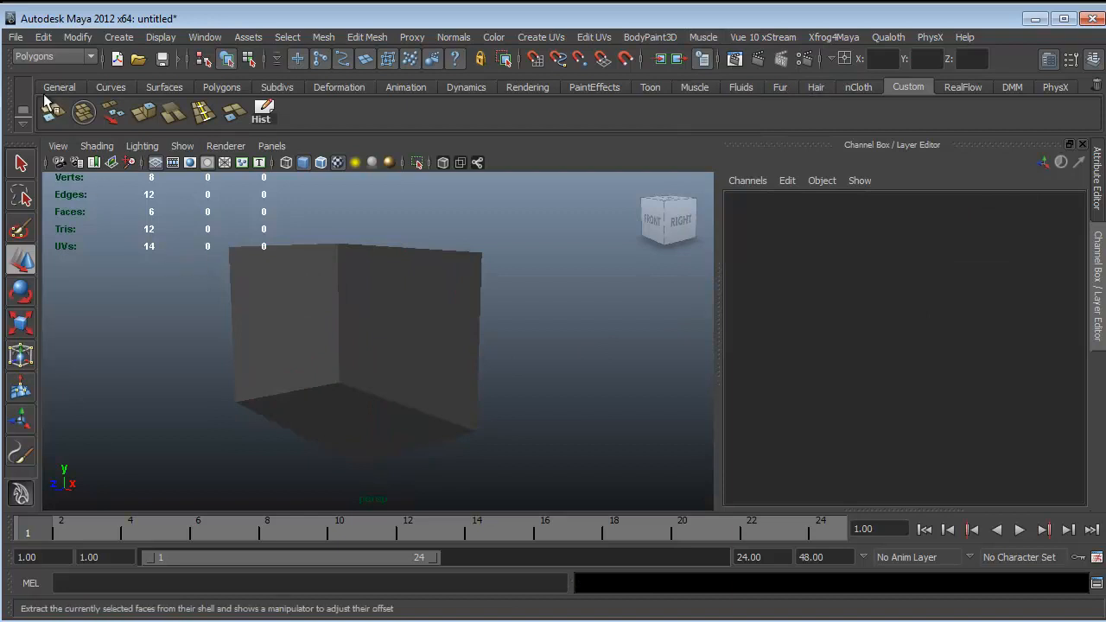
{"action": "left_click", "coordinate": [43, 37]}
{"action": "mouse_move", "coordinate": [164, 231]}
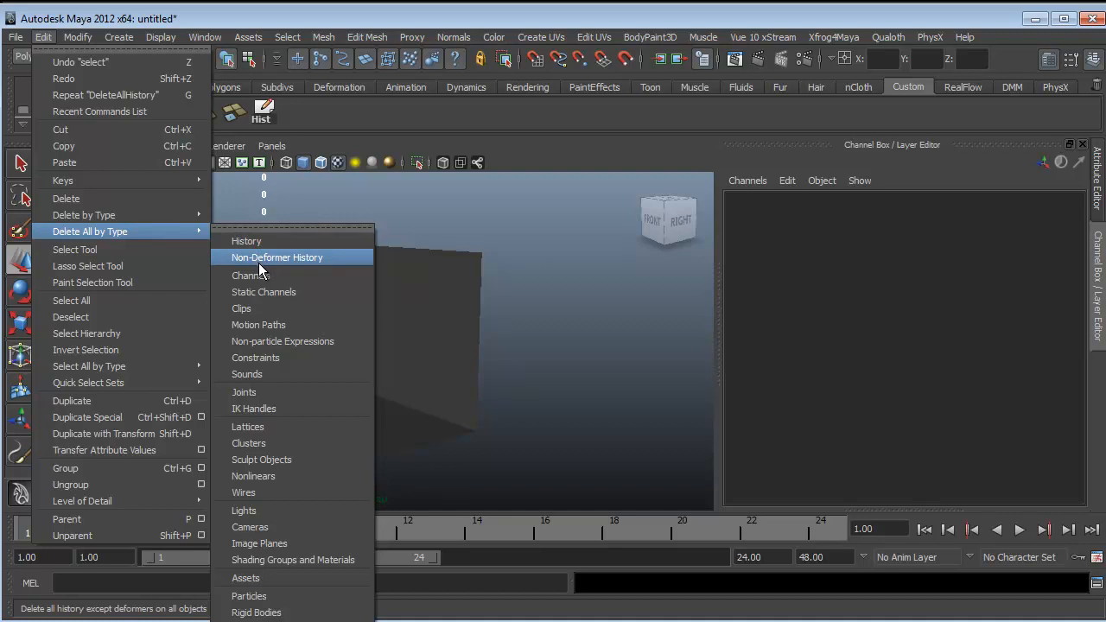
{"action": "left_click", "coordinate": [310, 258]}
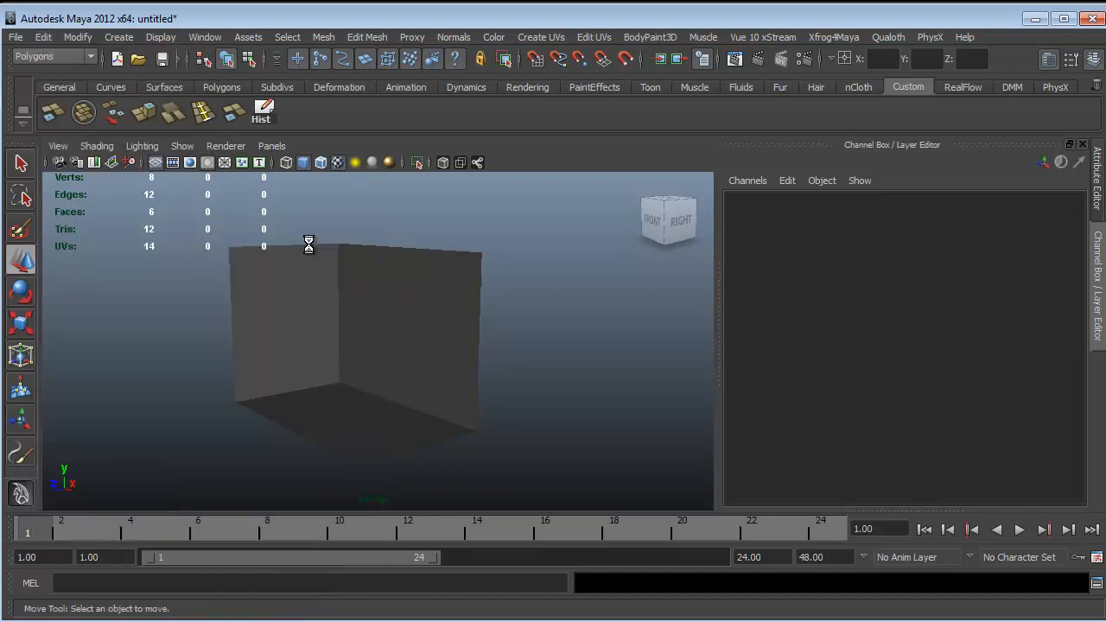
Open the export settings for only the selected bed_room mesh and choose the Unity 3D preset
{"action": "left_click", "coordinate": [415, 309]}
{"action": "left_click_drag", "start_coordinate": [427, 298], "coordinate": [346, 319], "text": "alt"}
{"action": "left_click", "coordinate": [15, 37]}
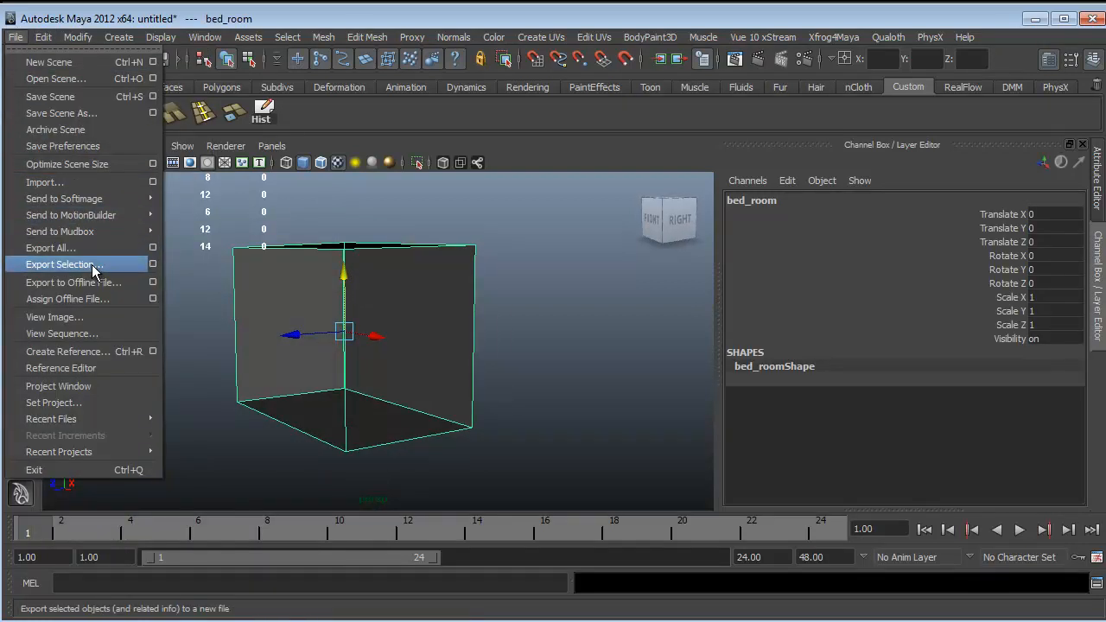
{"action": "left_click", "coordinate": [60, 265]}
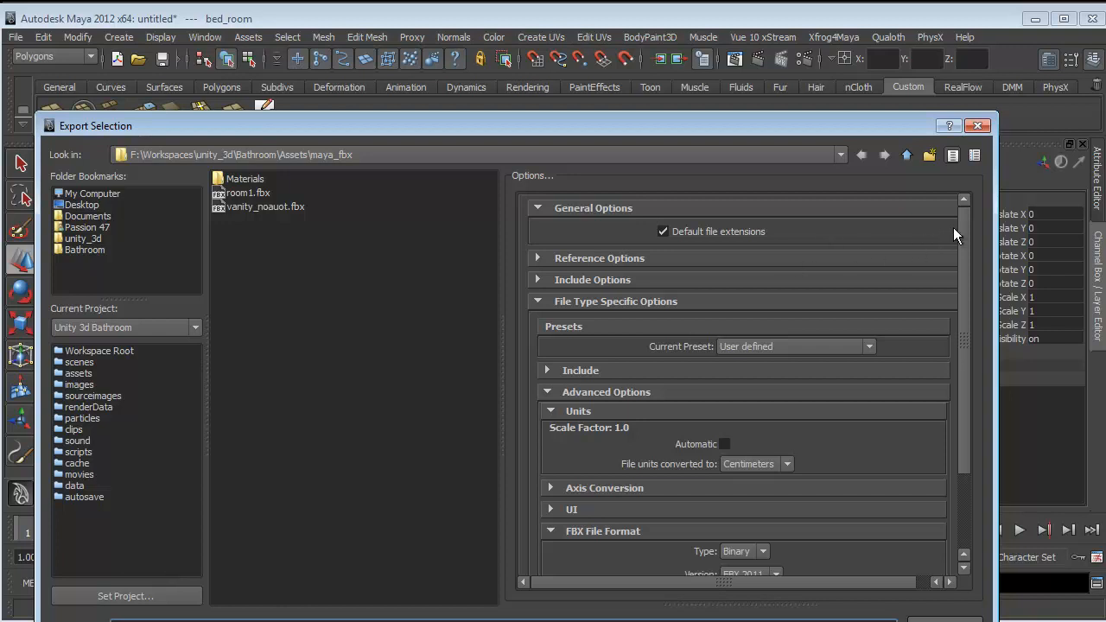
{"action": "left_click_drag", "start_coordinate": [959, 229], "coordinate": [959, 200]}
{"action": "left_click", "coordinate": [843, 347]}
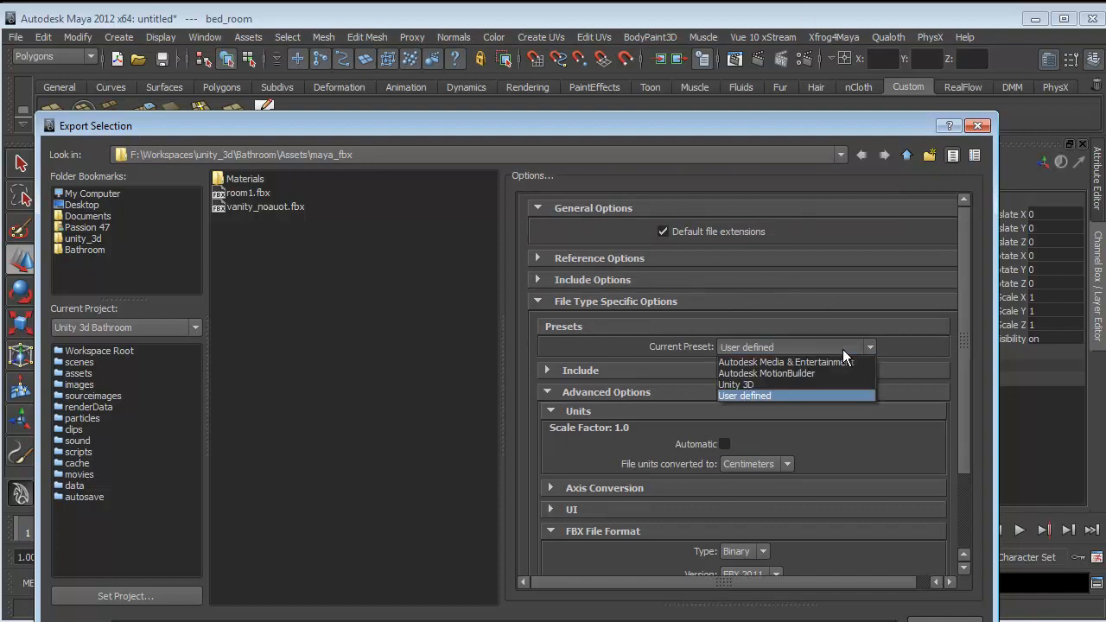
{"action": "left_click", "coordinate": [818, 382]}
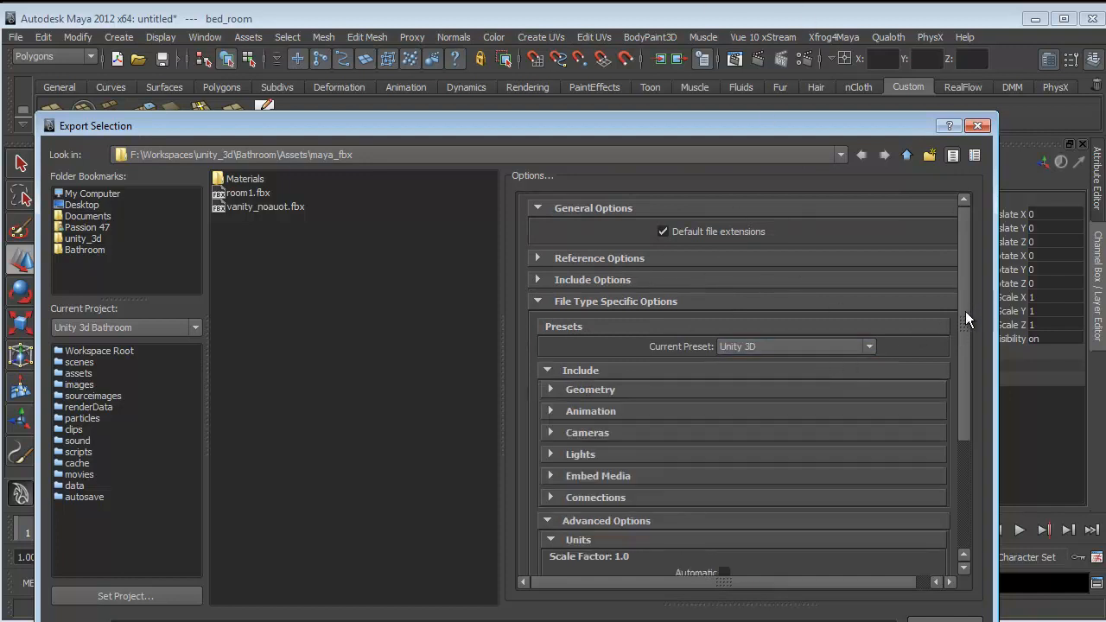
Set the FBX file format version to FBX 2011 in the export's advanced options
{"action": "left_click_drag", "start_coordinate": [965, 318], "coordinate": [958, 430]}
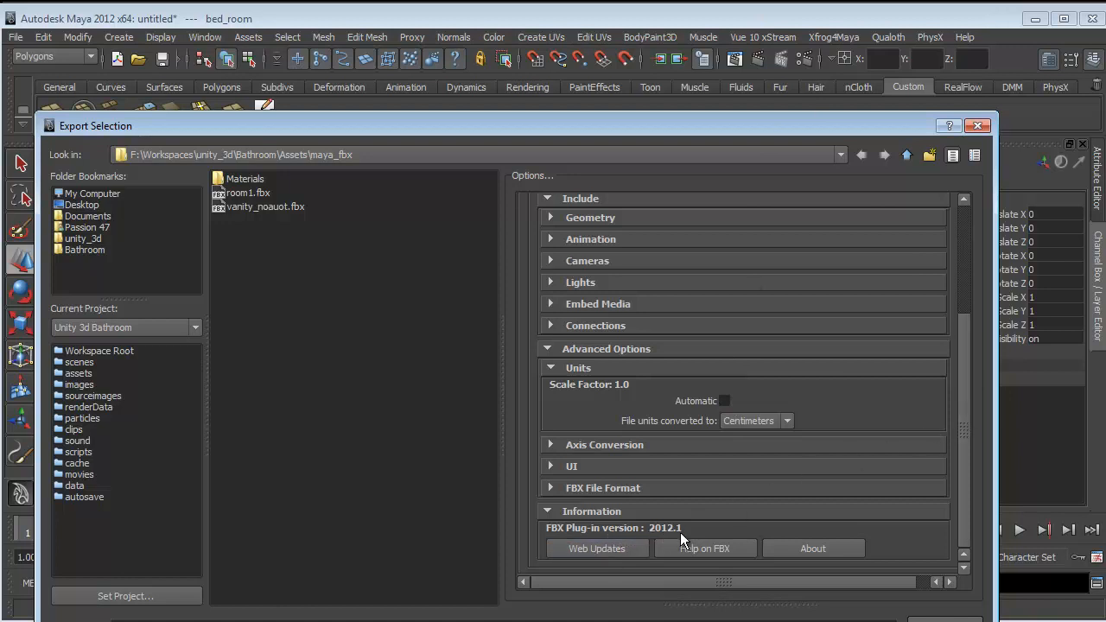
{"action": "left_click", "coordinate": [633, 488]}
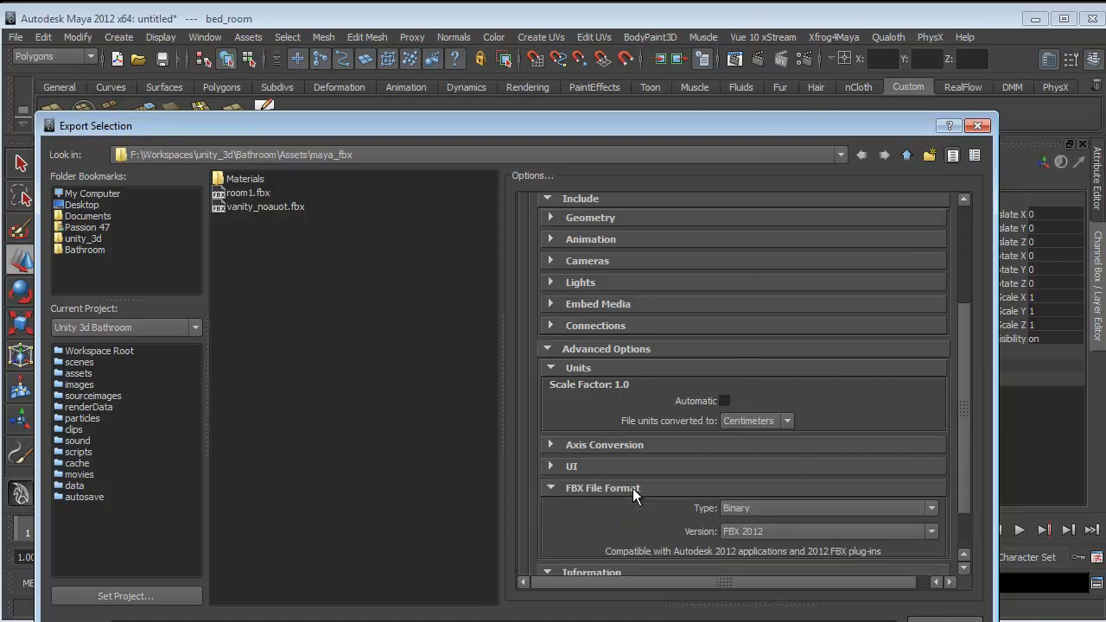
{"action": "scroll", "coordinate": [941, 487], "scroll_direction": "down", "scroll_amount": 2}
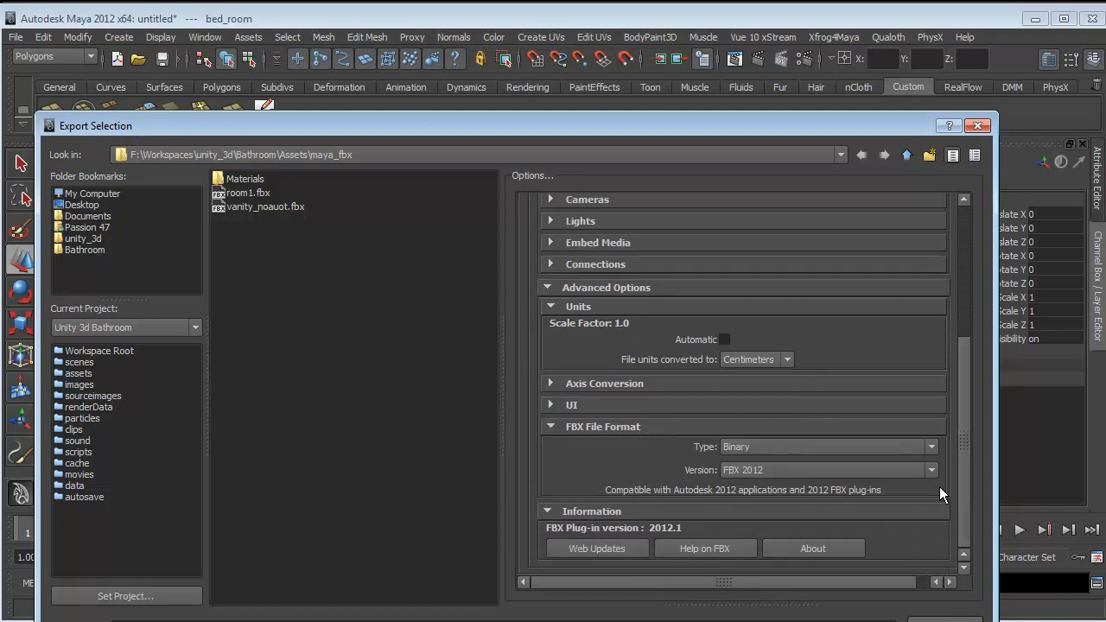
{"action": "left_click", "coordinate": [876, 476]}
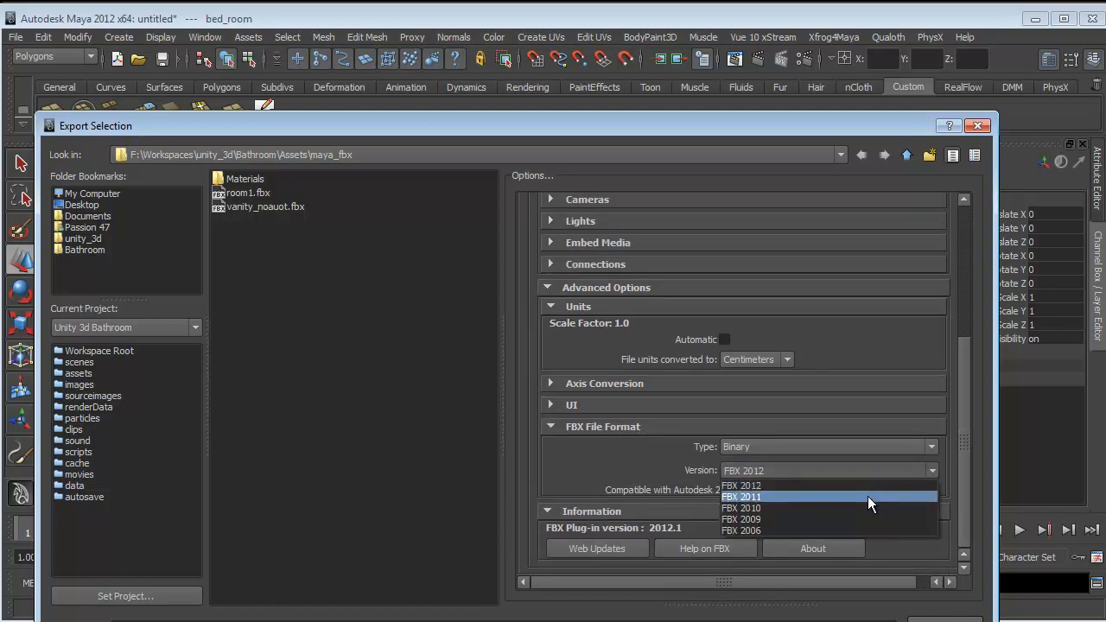
{"action": "left_click", "coordinate": [867, 497]}
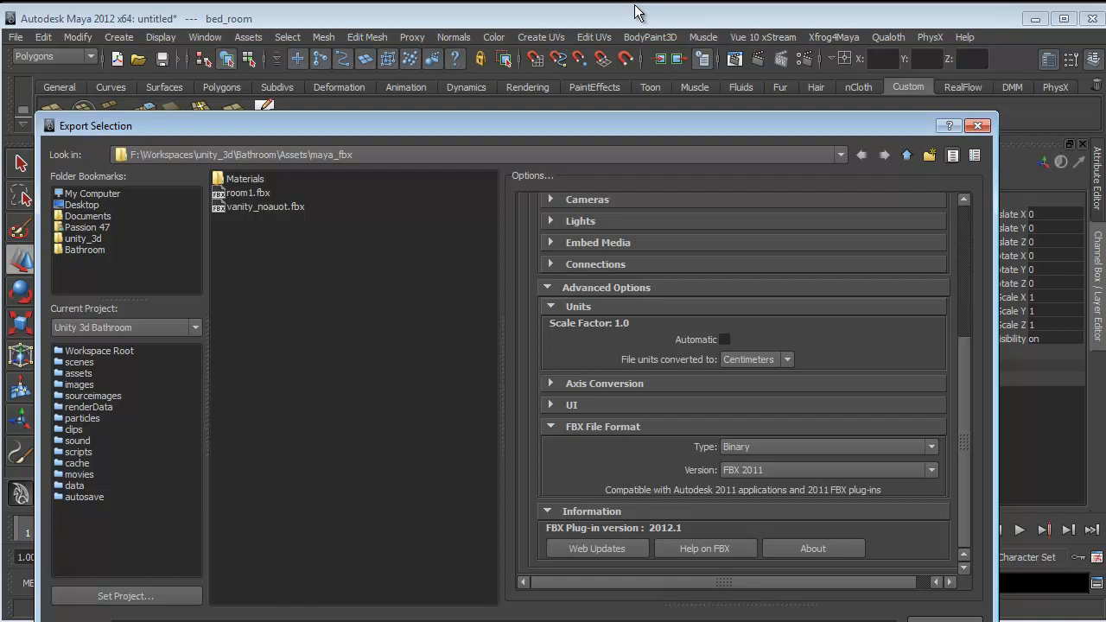
Export the selected room as an FBX file named bed_room into the Bathroom project's Assets/maya_fbx folder
{"action": "left_click_drag", "start_coordinate": [705, 134], "coordinate": [705, 57]}
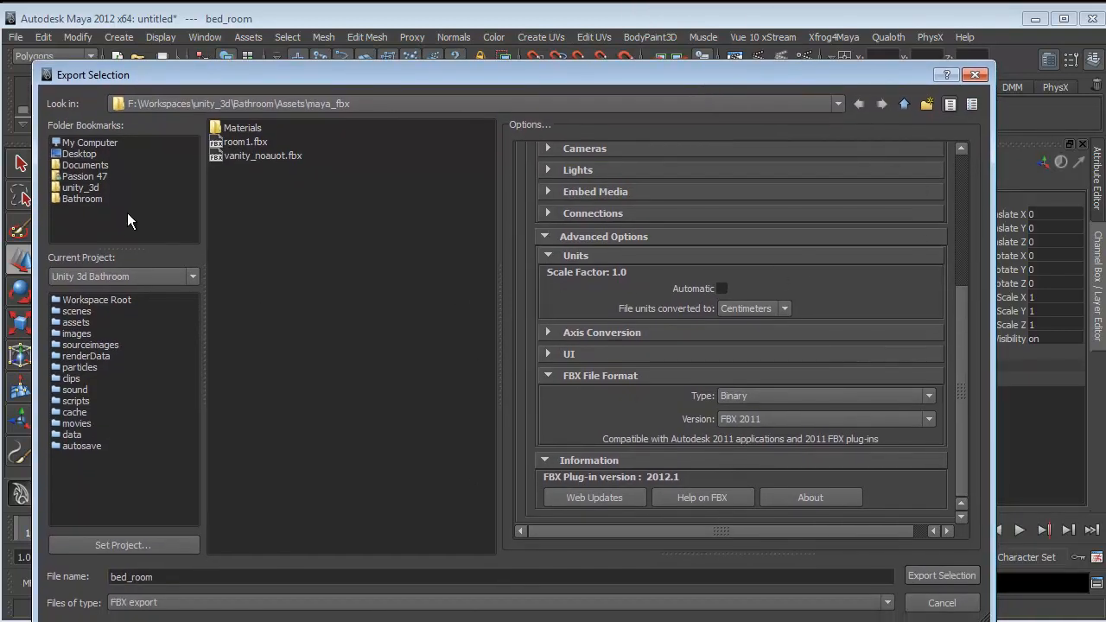
{"action": "left_click", "coordinate": [85, 199]}
{"action": "double_click", "coordinate": [241, 130]}
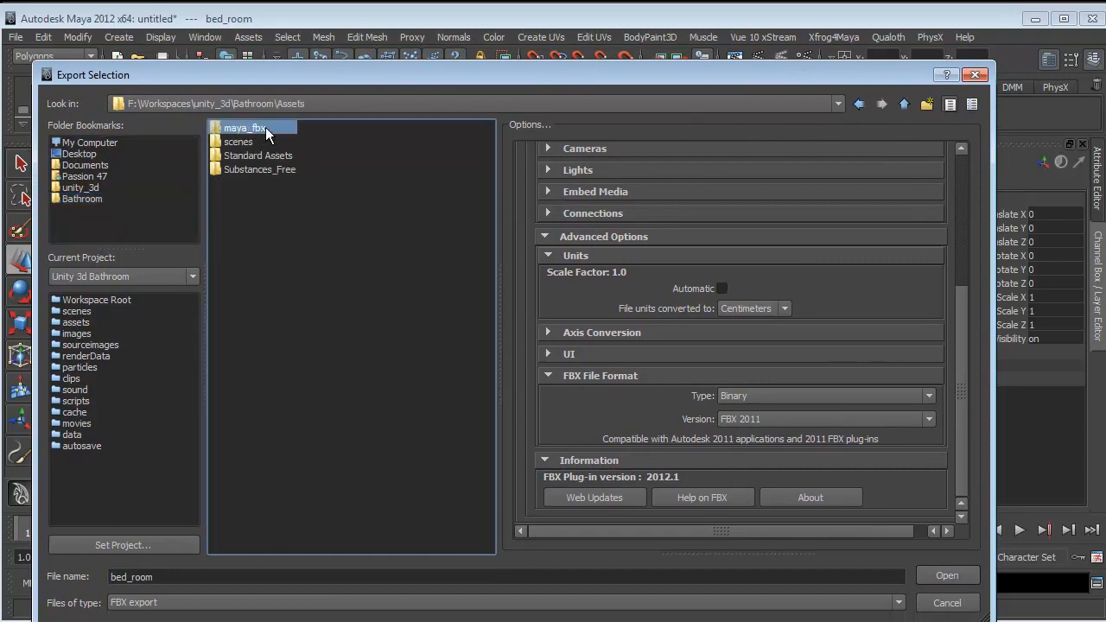
{"action": "double_click", "coordinate": [251, 130]}
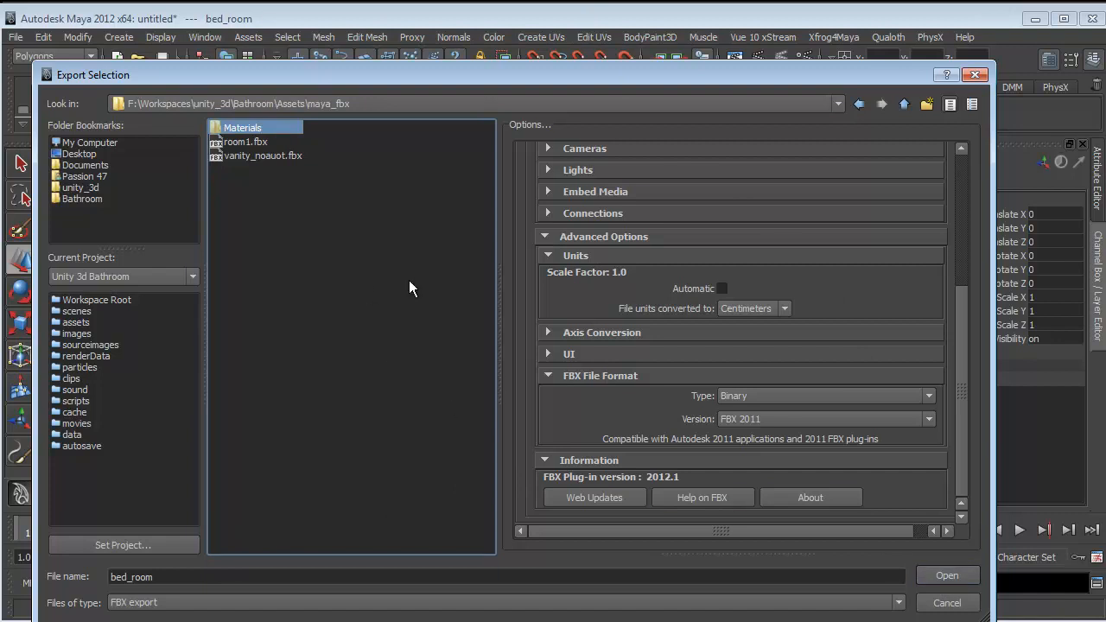
{"action": "left_click", "coordinate": [948, 577]}
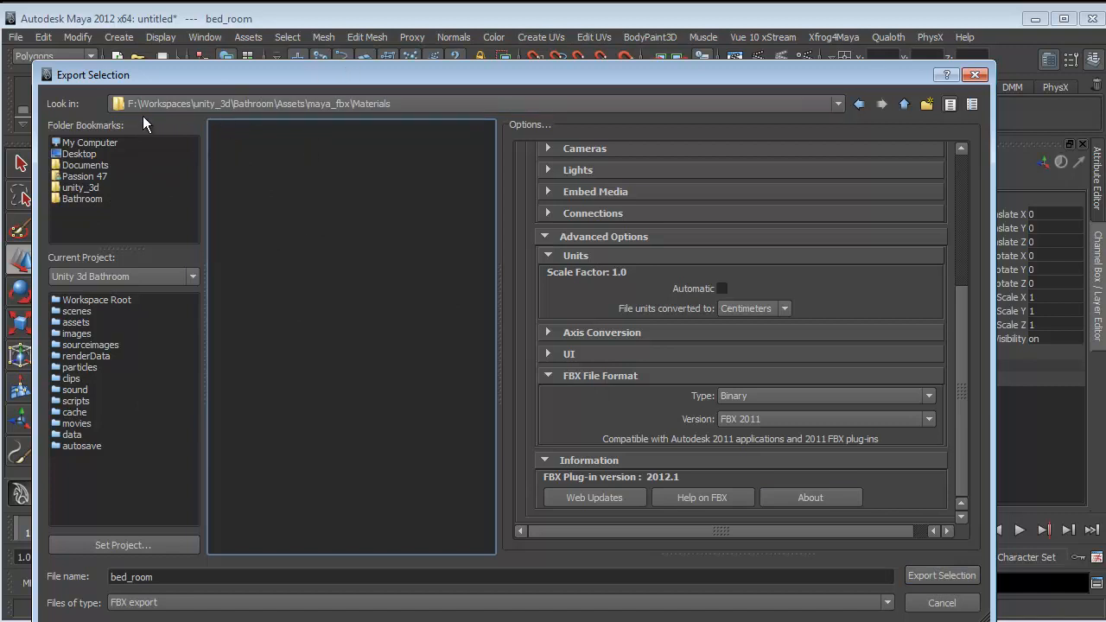
{"action": "left_click", "coordinate": [905, 104]}
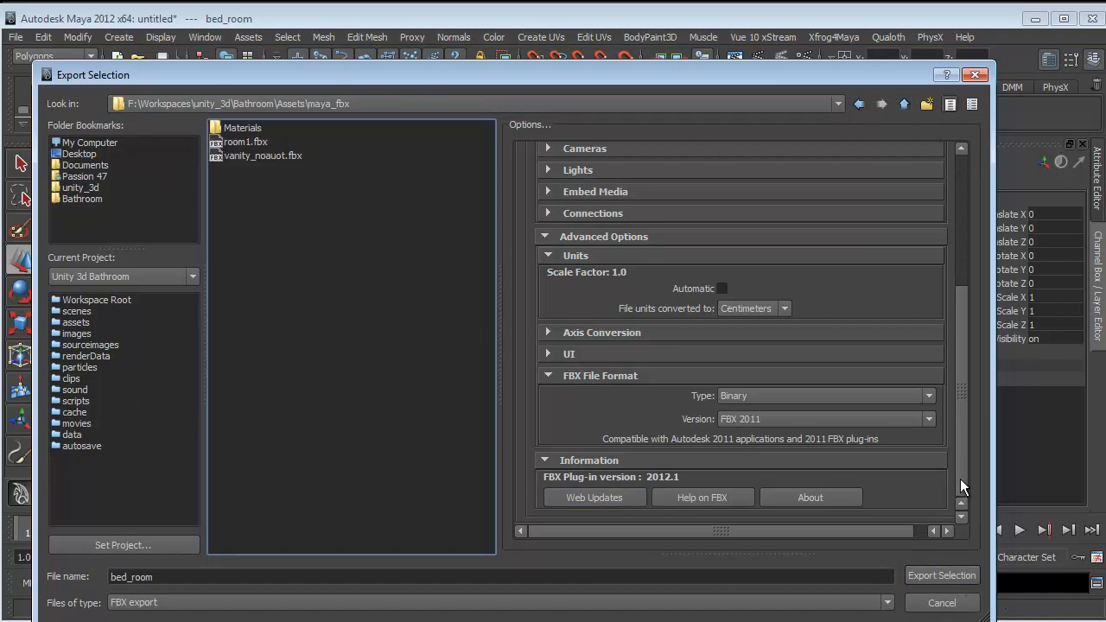
{"action": "left_click_drag", "start_coordinate": [964, 507], "coordinate": [954, 528]}
{"action": "left_click", "coordinate": [942, 576]}
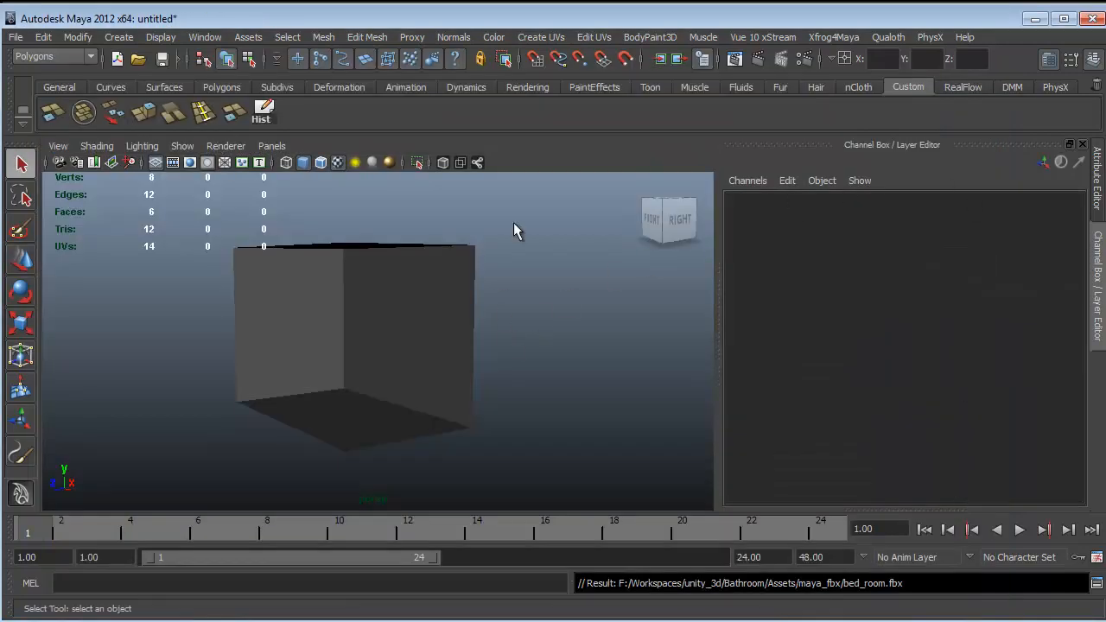
Switch to Unity and place the bed_room model from the maya_fbx folder into the empty scene
{"action": "key", "text": "alt+Tab"}
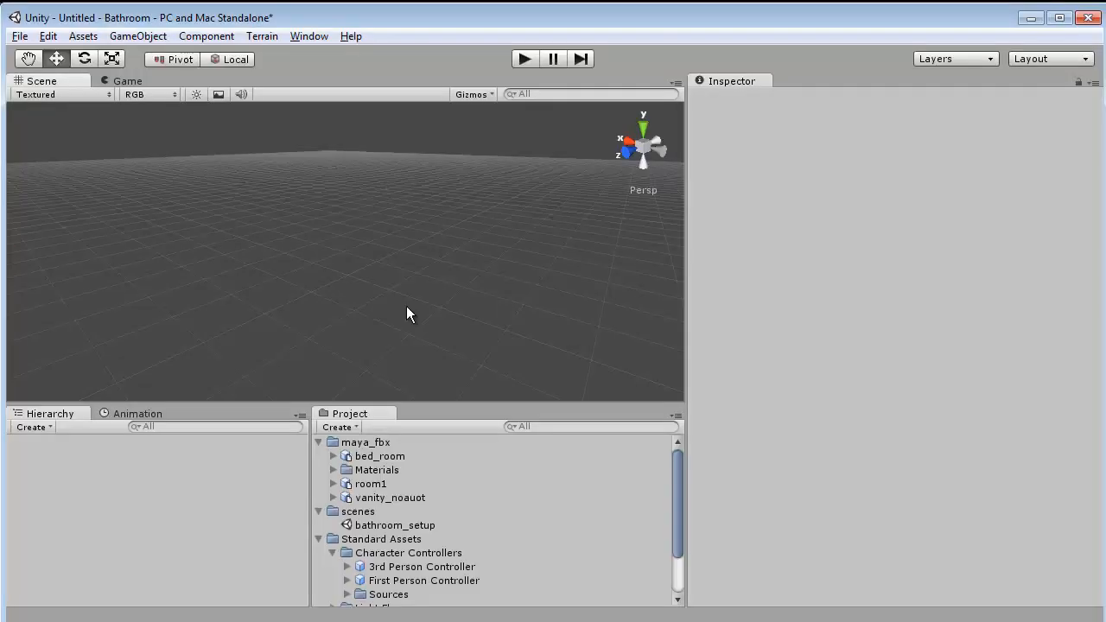
{"action": "mouse_move", "coordinate": [423, 297]}
{"action": "left_mouse_down", "text": "alt"}
{"action": "mouse_move", "coordinate": [435, 290]}
{"action": "mouse_move", "coordinate": [430, 328]}
{"action": "mouse_move", "coordinate": [413, 294]}
{"action": "left_mouse_up", "text": "alt"}
{"action": "left_click", "coordinate": [374, 458]}
{"action": "left_click_drag", "start_coordinate": [376, 457], "coordinate": [366, 199]}
Set the bed_room object's position to X 0, Y 0, Z 0
{"action": "left_click", "coordinate": [785, 177]}
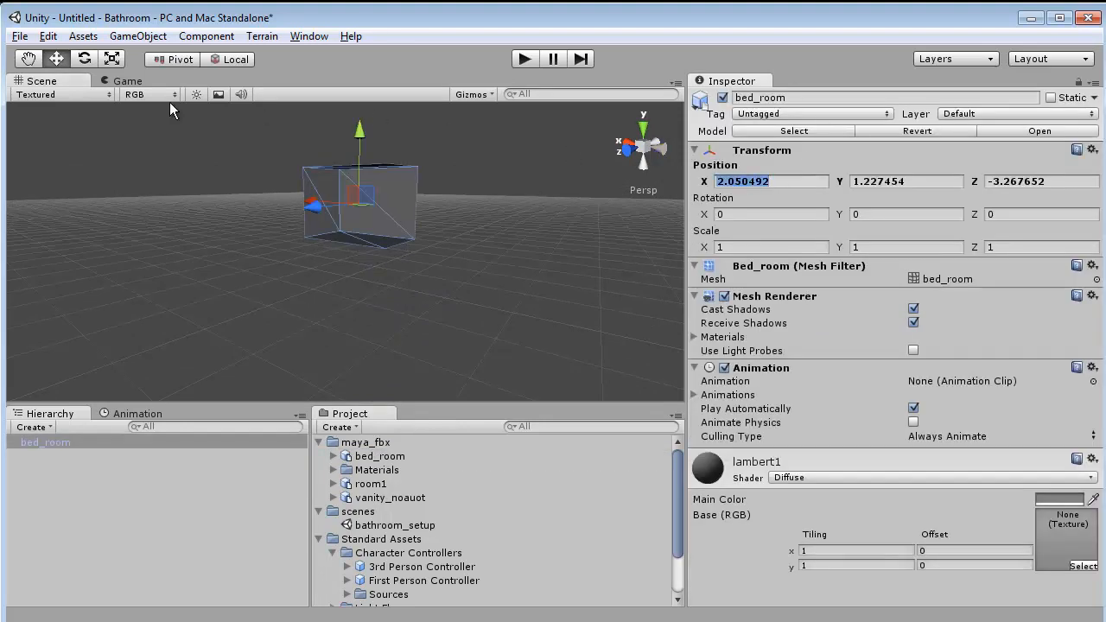
{"action": "type", "text": "0"}
{"action": "key", "text": "Tab"}
{"action": "type", "text": "0"}
{"action": "key", "text": "Tab"}
{"action": "type", "text": "0"}
{"action": "key", "text": "Return"}
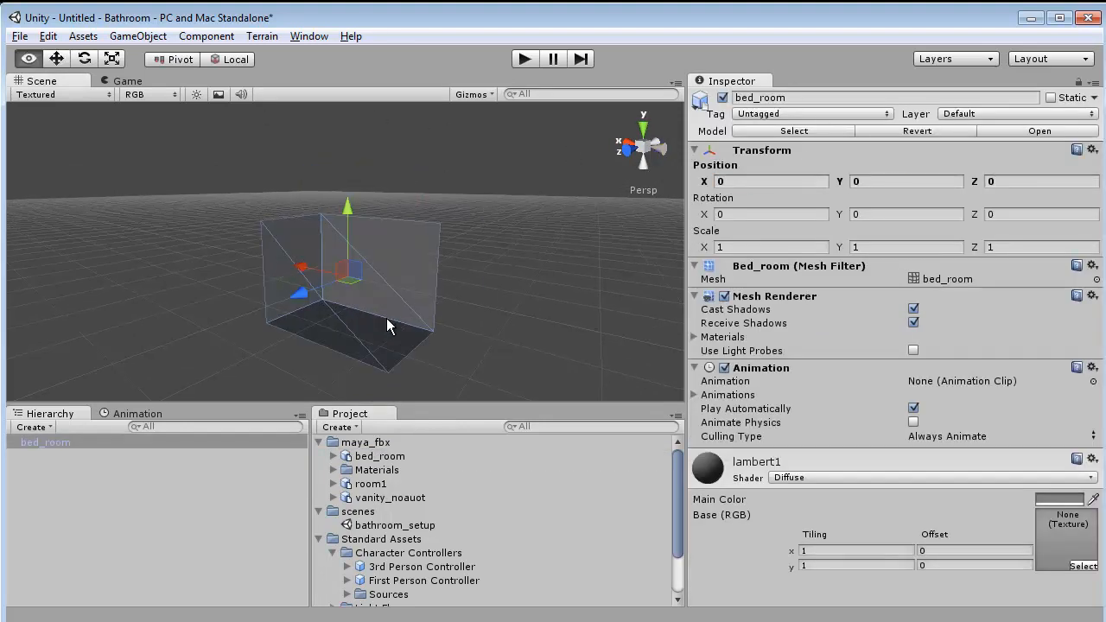
Raise the bed_room object to about 1.12 on the Y axis and inspect the room from several sides
{"action": "left_click_drag", "start_coordinate": [387, 319], "coordinate": [385, 277], "text": "alt"}
{"action": "left_click_drag", "start_coordinate": [345, 204], "coordinate": [351, 153]}
{"action": "right_click_drag", "start_coordinate": [332, 211], "coordinate": [374, 252], "text": "alt"}
{"action": "left_click_drag", "start_coordinate": [374, 251], "coordinate": [297, 143], "text": "alt"}
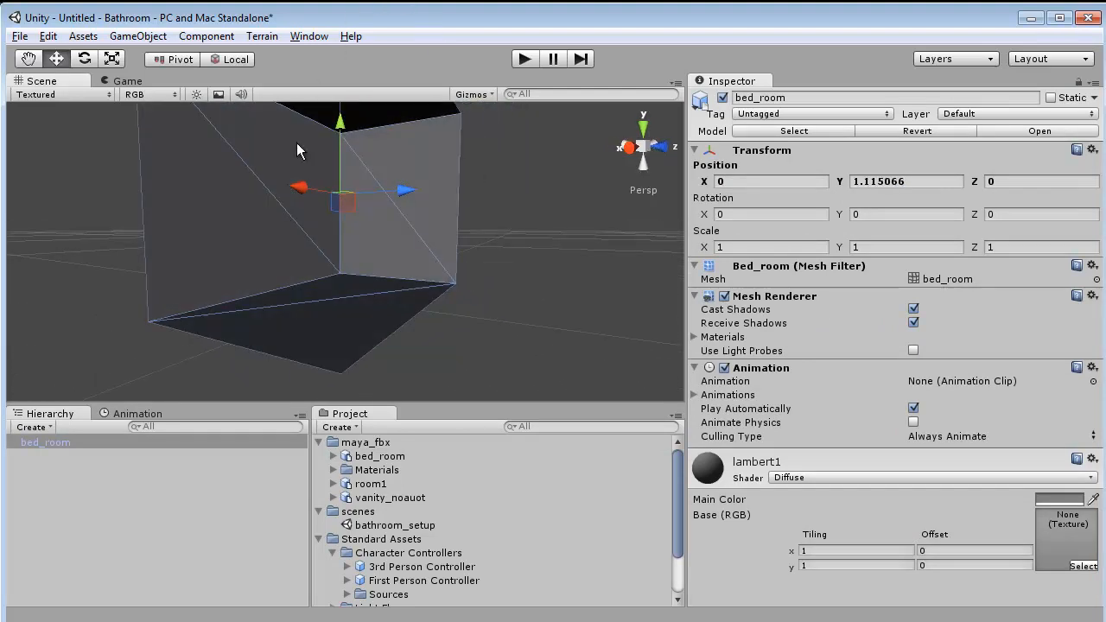
{"action": "left_click_drag", "start_coordinate": [346, 213], "coordinate": [542, 282], "text": "alt"}
{"action": "right_click_drag", "start_coordinate": [542, 282], "coordinate": [202, 250], "text": "alt"}
{"action": "left_click_drag", "start_coordinate": [202, 250], "coordinate": [323, 258], "text": "alt"}
{"action": "right_click_drag", "start_coordinate": [323, 257], "coordinate": [516, 247], "text": "alt"}
{"action": "left_click_drag", "start_coordinate": [516, 247], "coordinate": [354, 95], "text": "alt"}
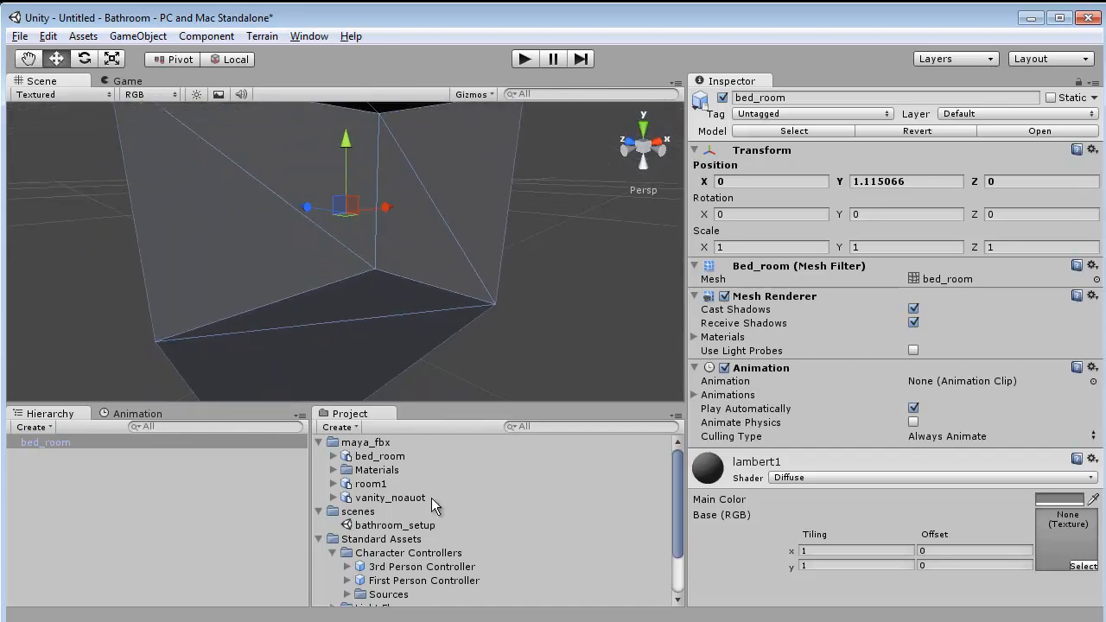
Add the First Person Controller from Standard Assets' Character Controllers to the scene
{"action": "left_click", "coordinate": [373, 567]}
{"action": "left_click", "coordinate": [382, 582]}
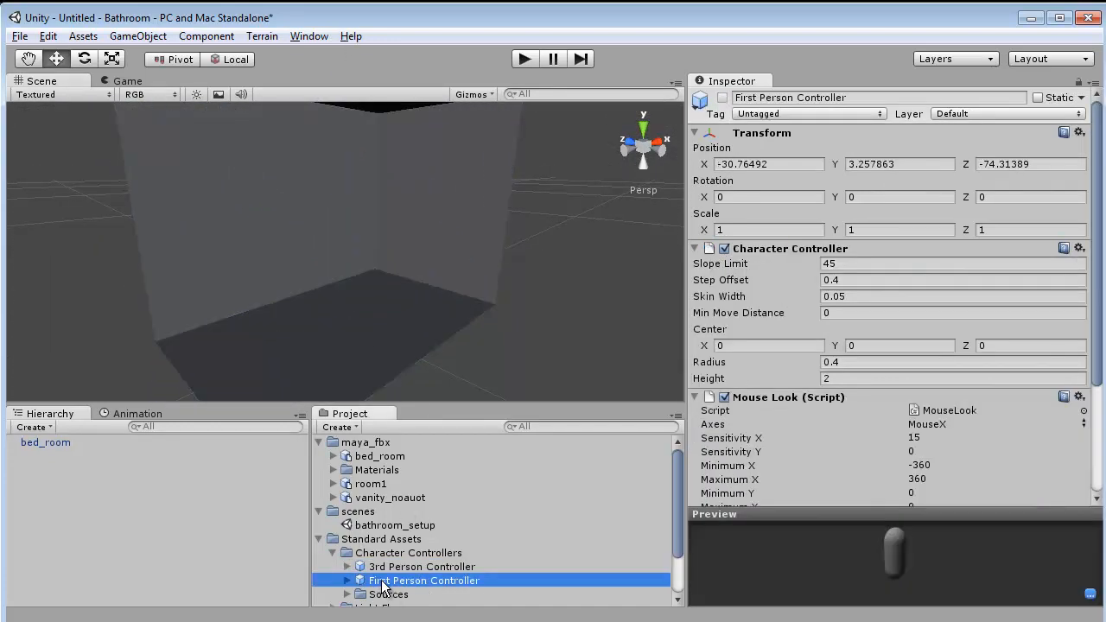
{"action": "left_click_drag", "start_coordinate": [359, 588], "coordinate": [370, 302]}
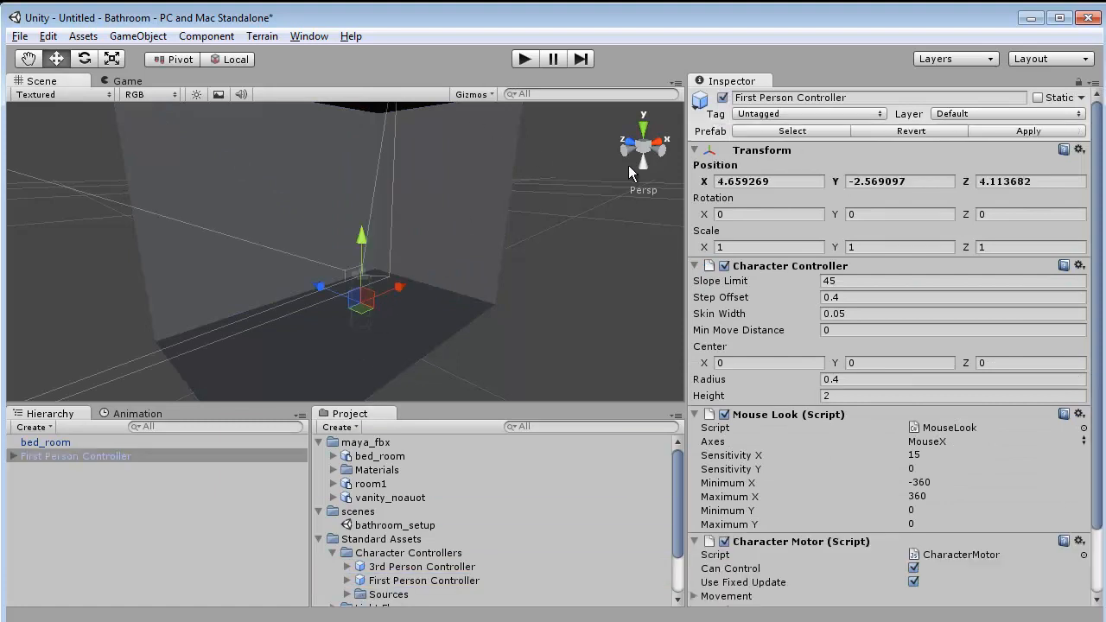
Set the First Person Controller's position to X 0, Y 0, Z 0
{"action": "left_click", "coordinate": [716, 180]}
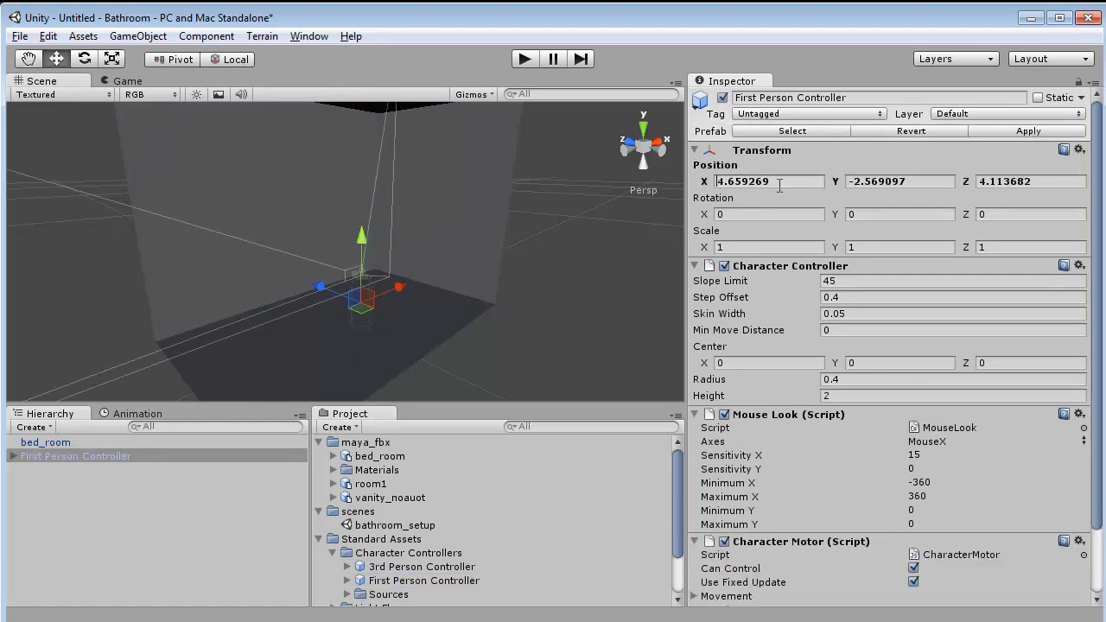
{"action": "left_click_drag", "start_coordinate": [779, 186], "coordinate": [694, 169]}
{"action": "type", "text": "0"}
{"action": "key", "text": "Tab"}
{"action": "type", "text": "0"}
{"action": "key", "text": "Tab"}
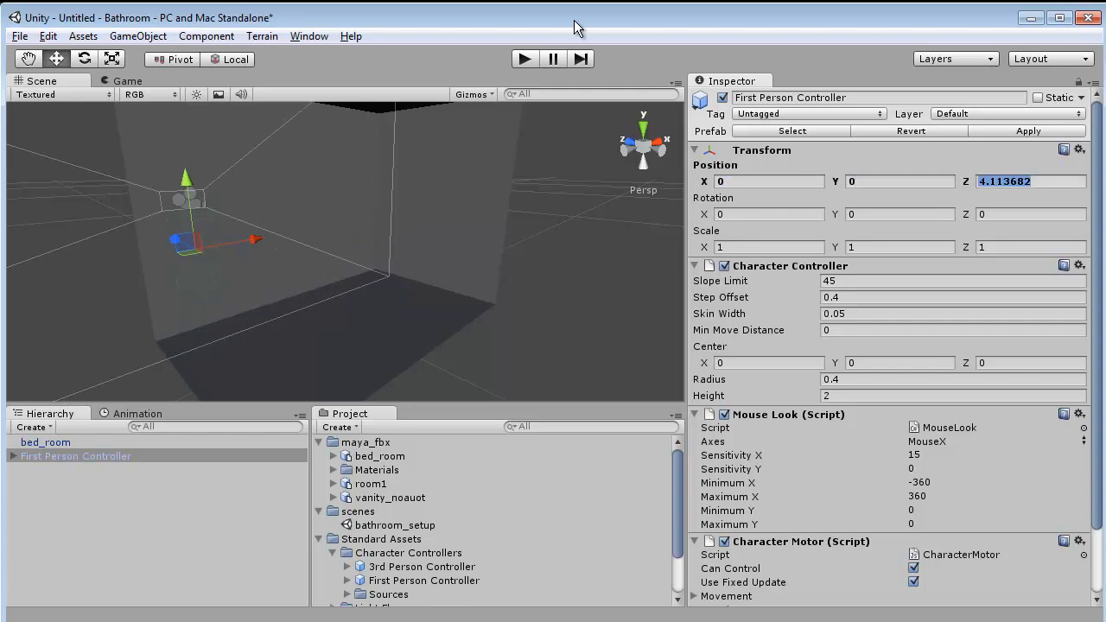
{"action": "type", "text": "0"}
{"action": "key", "text": "Return"}
Raise the First Person Controller to about 0.91 on the Y axis and compare its size with the room
{"action": "scroll", "coordinate": [455, 272], "scroll_direction": "down", "scroll_amount": 10}
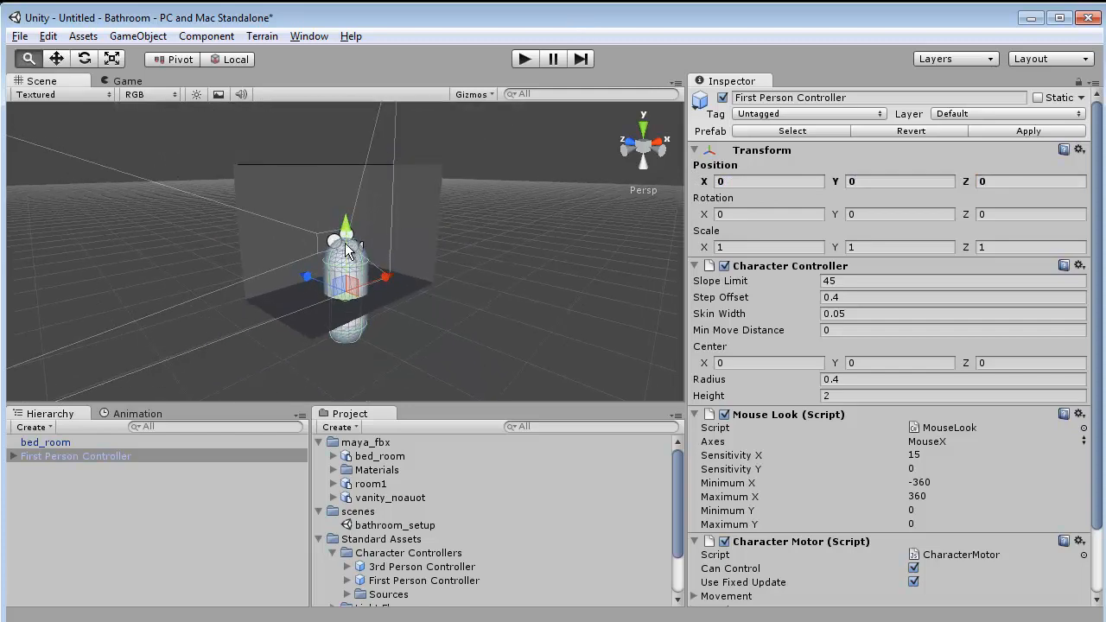
{"action": "left_click_drag", "start_coordinate": [467, 234], "coordinate": [320, 272], "text": "alt"}
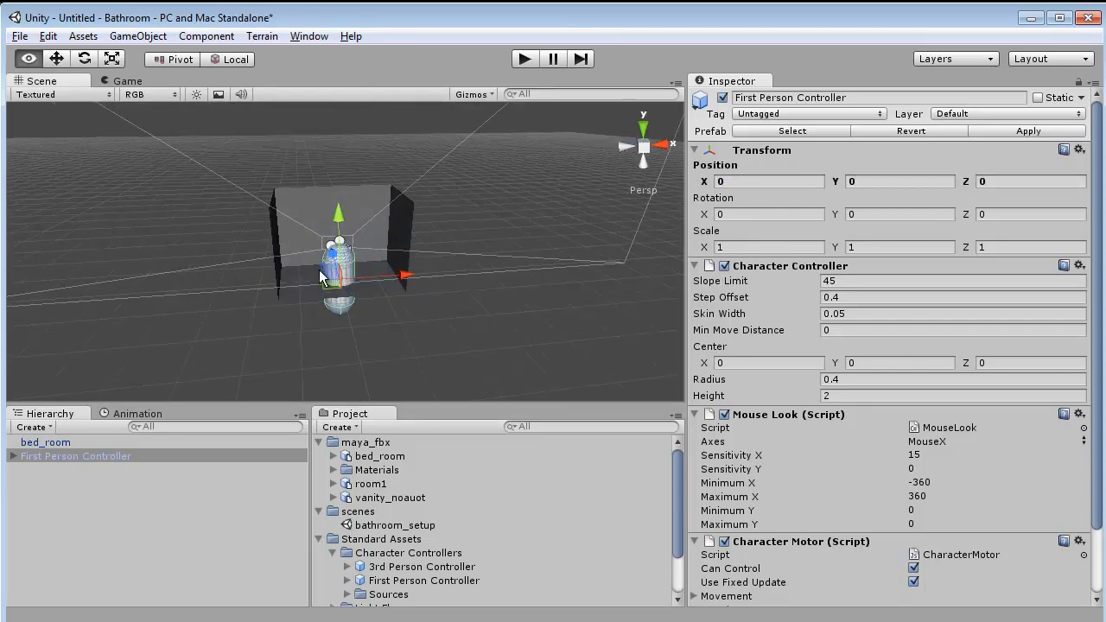
{"action": "left_click_drag", "start_coordinate": [339, 227], "coordinate": [336, 189]}
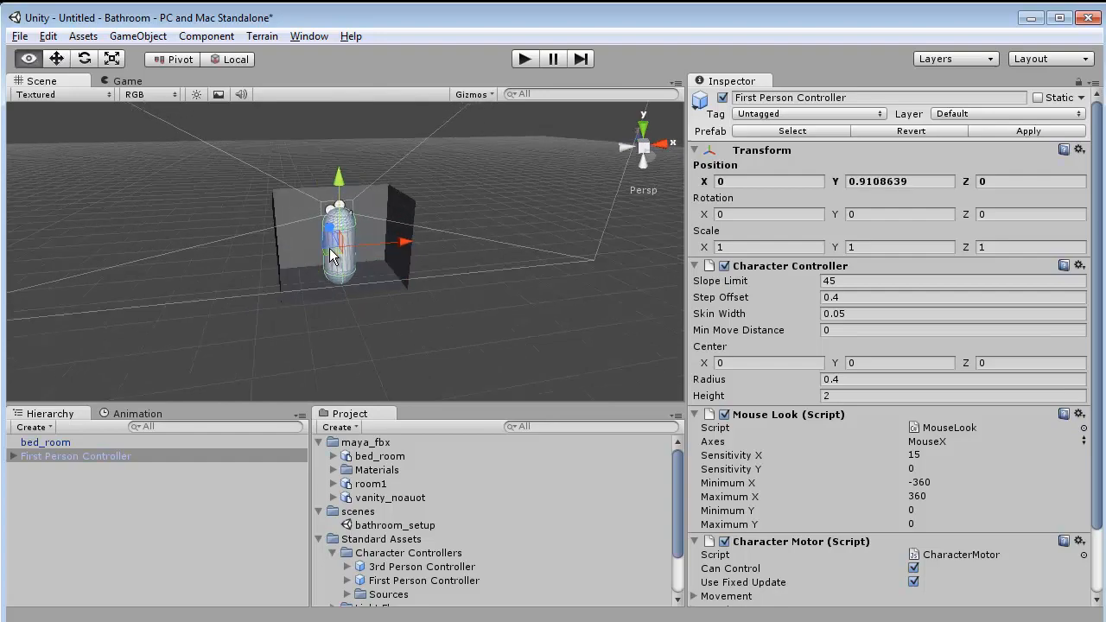
{"action": "left_click_drag", "start_coordinate": [334, 252], "coordinate": [407, 216], "text": "alt"}
{"action": "right_click_drag", "start_coordinate": [553, 251], "coordinate": [464, 228], "text": "alt"}
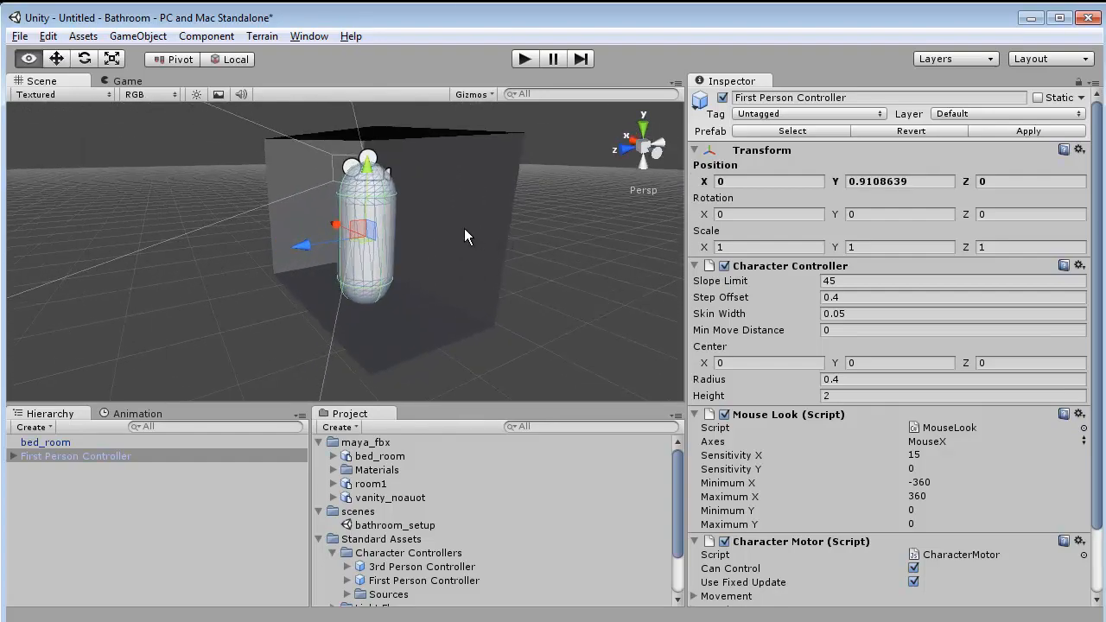
{"action": "left_click", "coordinate": [472, 226]}
{"action": "left_click_drag", "start_coordinate": [404, 244], "coordinate": [235, 267], "text": "alt"}
{"action": "left_click_drag", "start_coordinate": [314, 264], "coordinate": [256, 220], "text": "alt"}
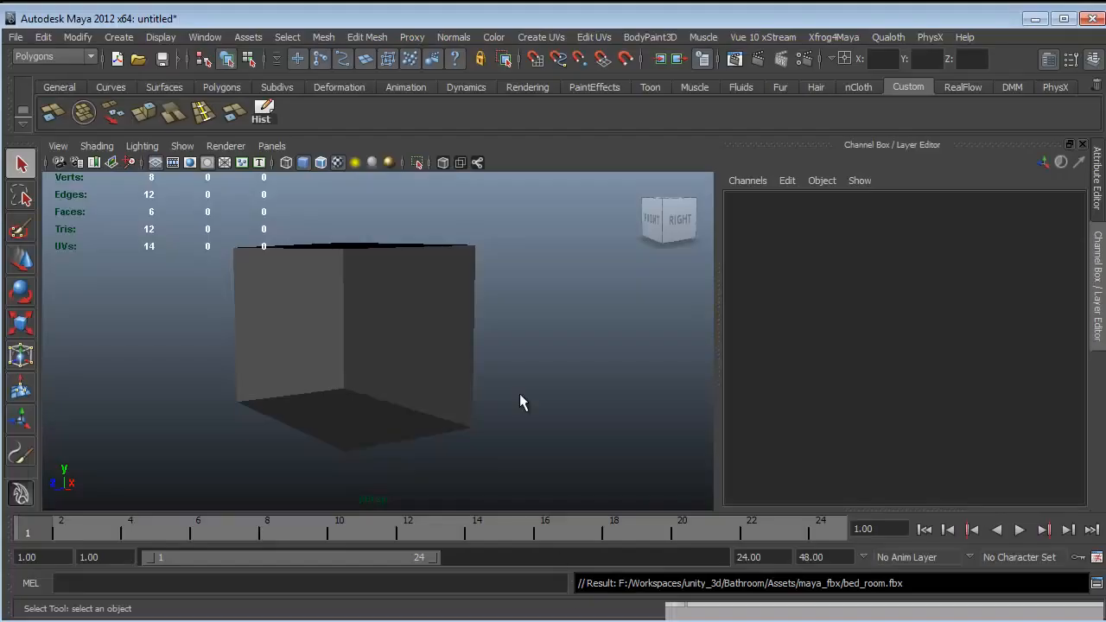
Select the bed_room cube in Maya's perspective view and look it over from the front and below
{"action": "left_click_drag", "start_coordinate": [521, 400], "coordinate": [529, 373], "text": "alt"}
{"action": "left_click", "coordinate": [491, 354]}
{"action": "double_click", "coordinate": [759, 367]}
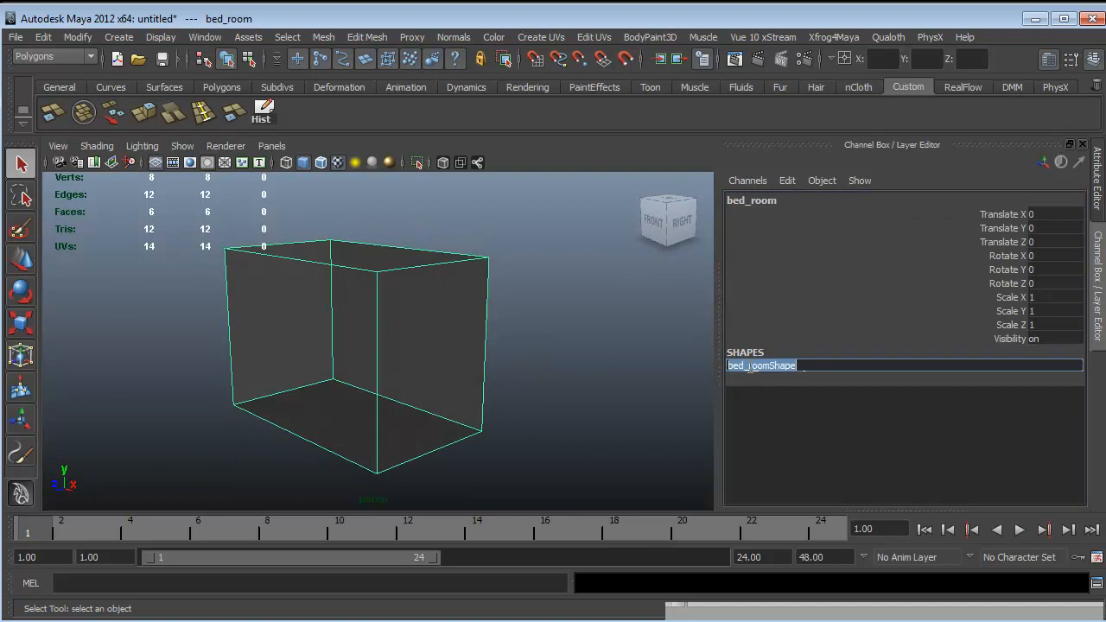
{"action": "left_click", "coordinate": [516, 365]}
{"action": "left_click_drag", "start_coordinate": [516, 365], "coordinate": [424, 341], "text": "alt"}
{"action": "left_click", "coordinate": [425, 358]}
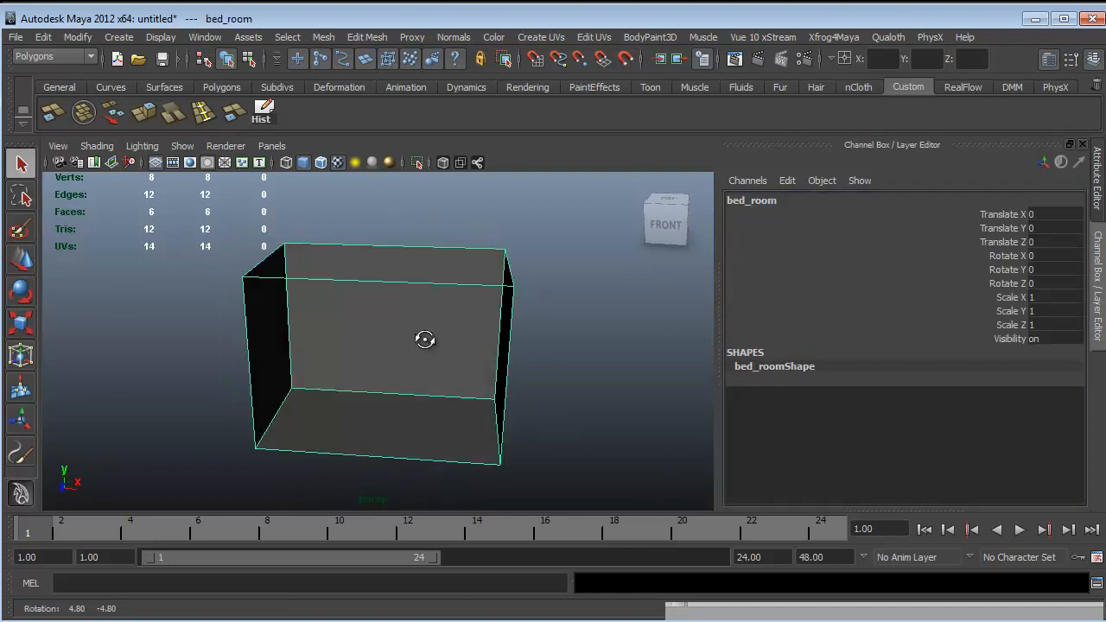
{"action": "right_click_drag", "start_coordinate": [425, 341], "coordinate": [428, 318], "text": "alt"}
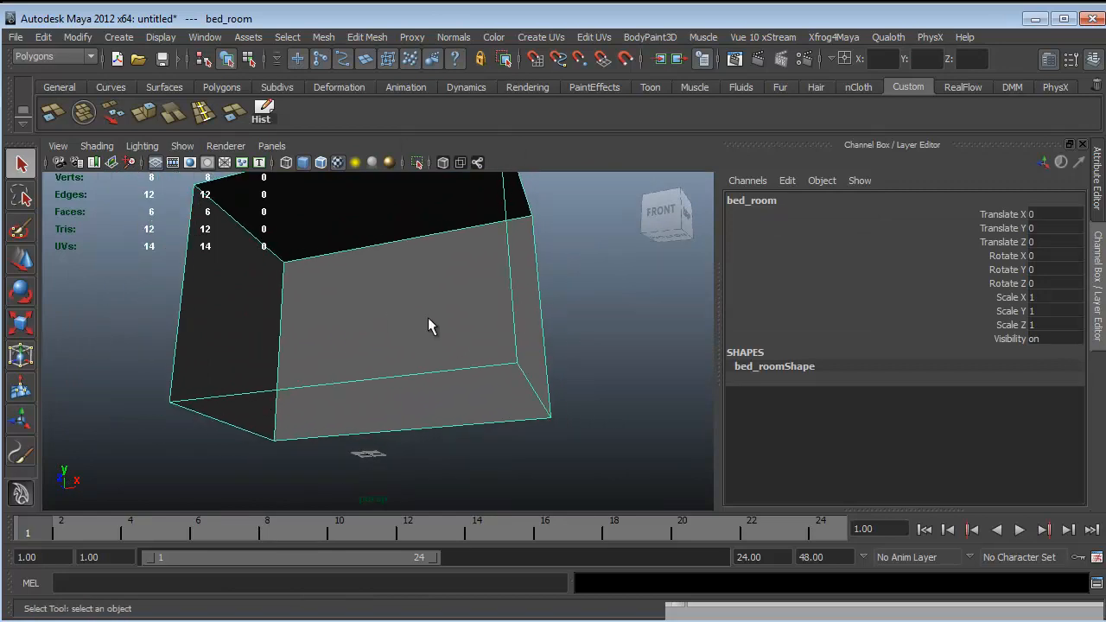
Change the viewport layout to Two Panes Side by Side
{"action": "key", "text": "space"}
{"action": "left_click", "coordinate": [611, 146]}
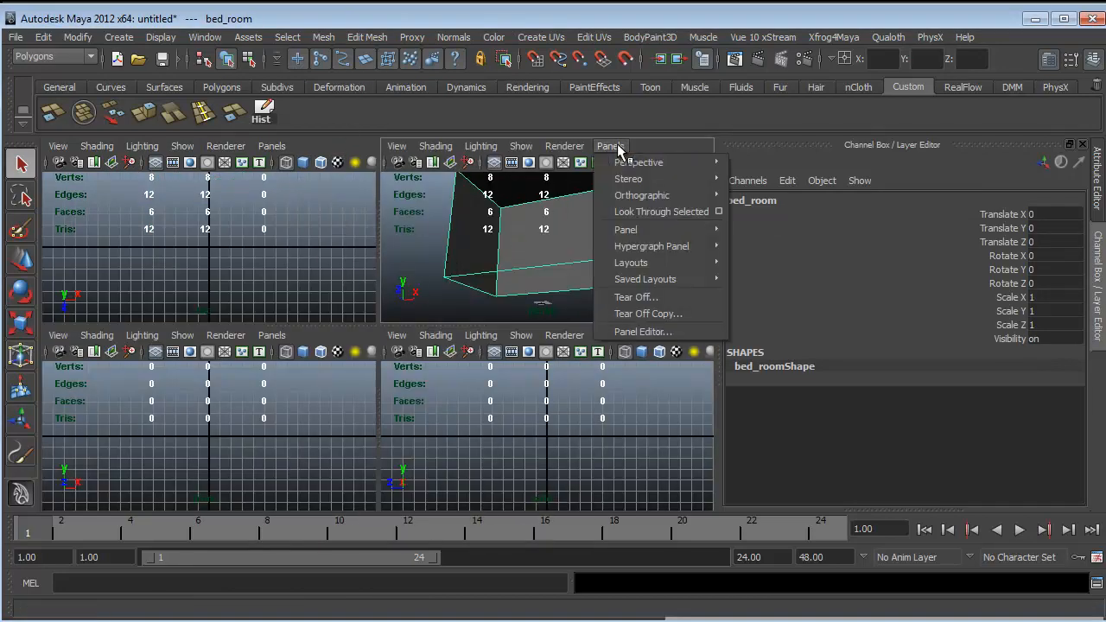
{"action": "mouse_move", "coordinate": [703, 235]}
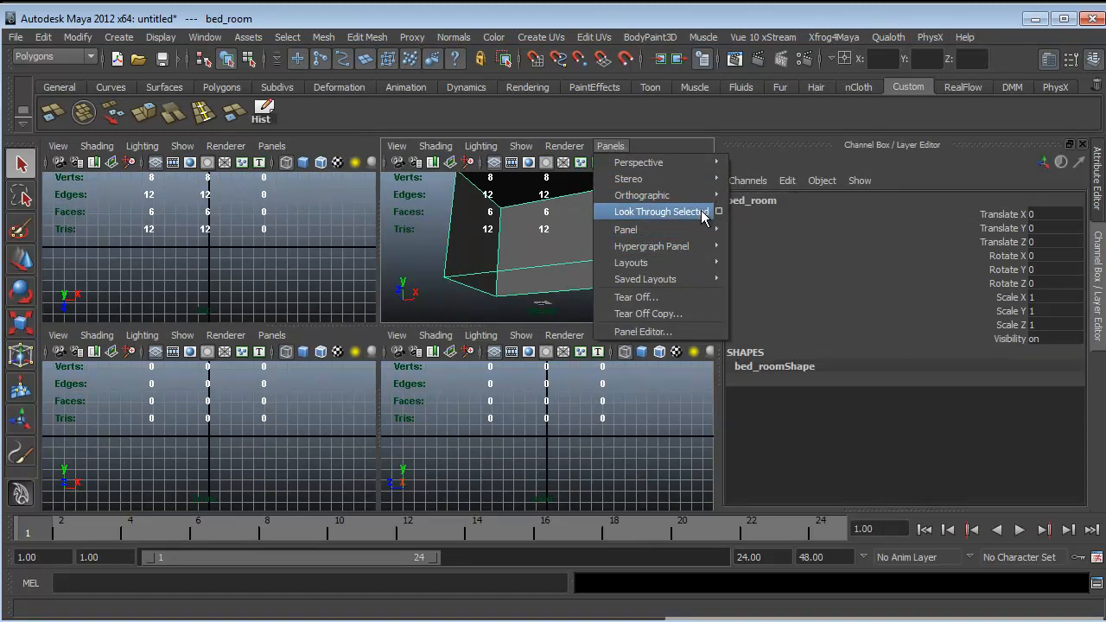
{"action": "mouse_move", "coordinate": [696, 263]}
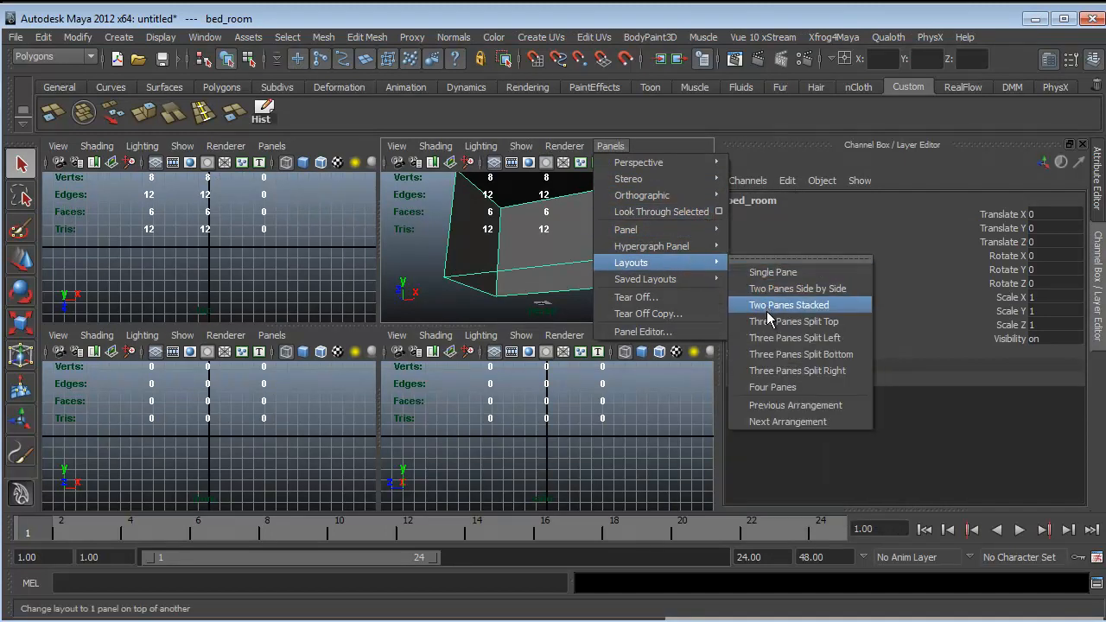
{"action": "left_click", "coordinate": [783, 289]}
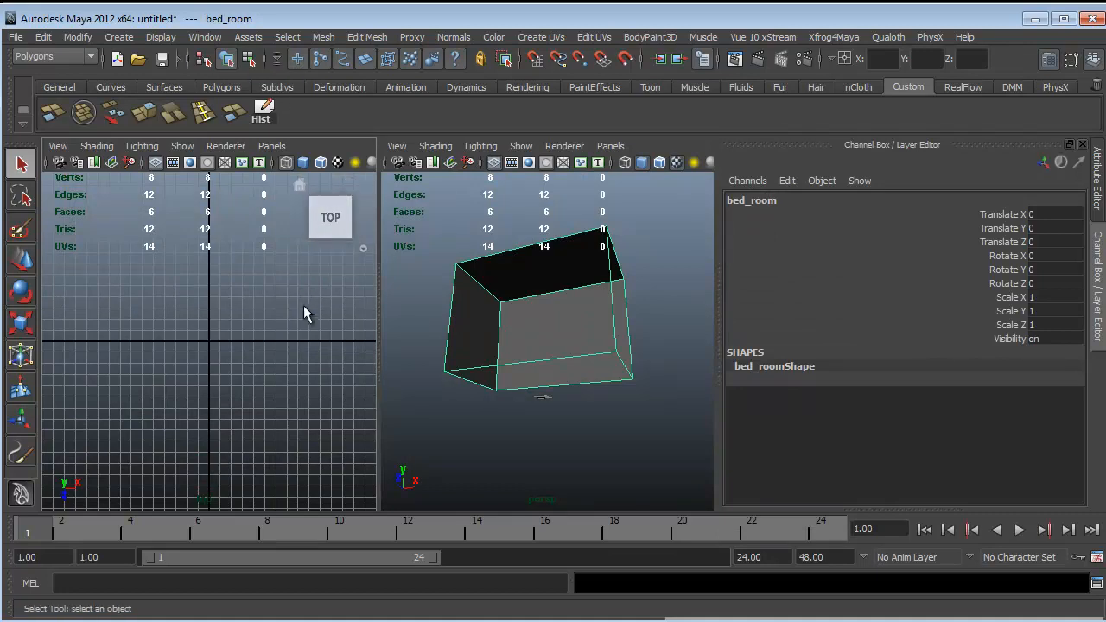
Frame the room in the orthographic top view and turn that view to the front
{"action": "key", "text": "f"}
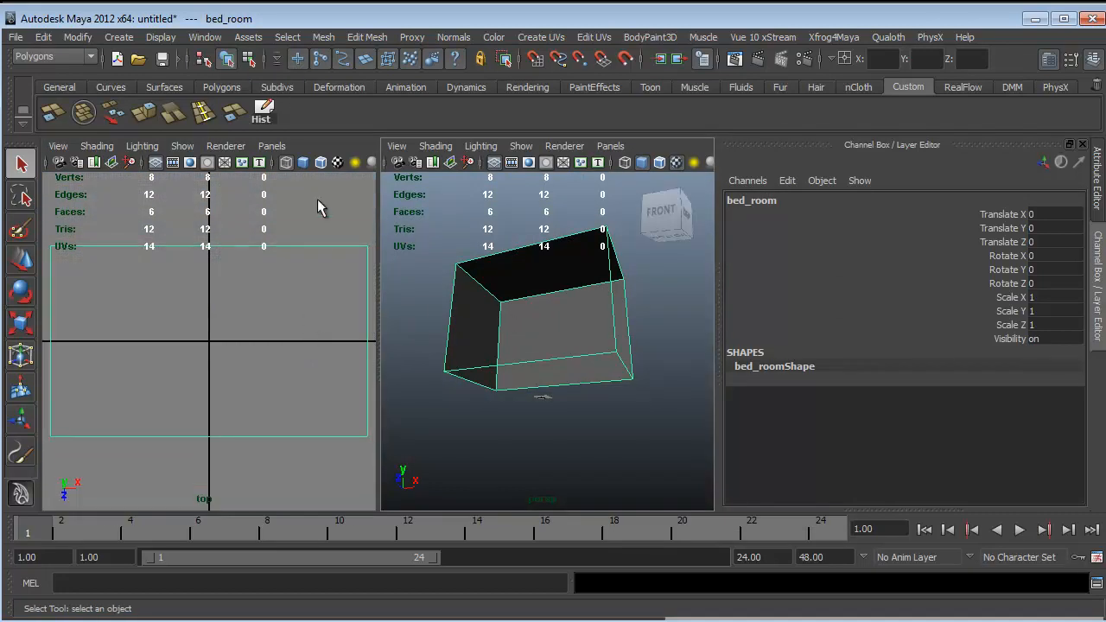
{"action": "scroll", "coordinate": [173, 322], "scroll_direction": "down", "scroll_amount": 3}
{"action": "scroll", "coordinate": [316, 311], "scroll_direction": "down", "scroll_amount": 2}
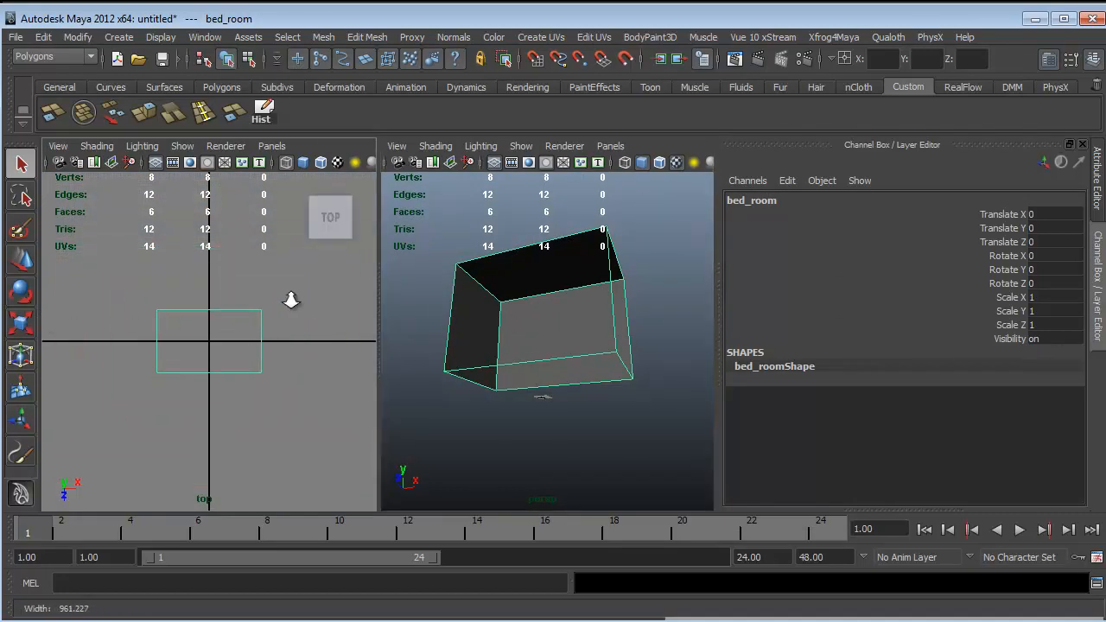
{"action": "scroll", "coordinate": [291, 302], "scroll_direction": "up", "scroll_amount": 3}
{"action": "mouse_move", "coordinate": [335, 226]}
{"action": "left_click", "coordinate": [331, 245]}
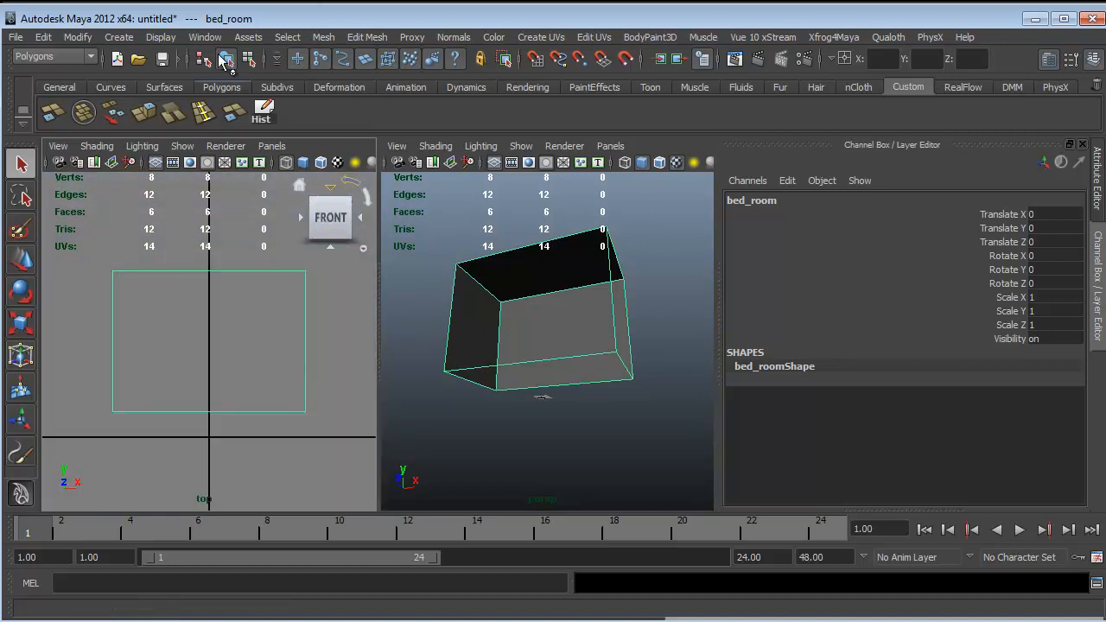
Add a distance dimension across the room's height with the Distance Tool, from its upper edge to its lower edge in the front view
{"action": "left_click", "coordinate": [158, 38]}
{"action": "mouse_move", "coordinate": [113, 40]}
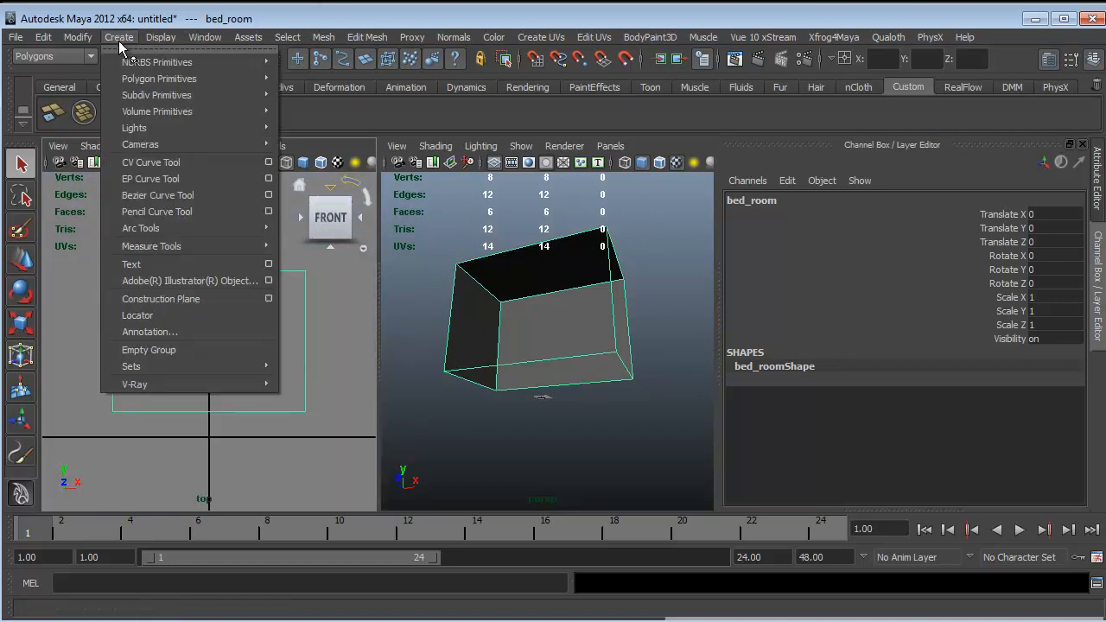
{"action": "mouse_move", "coordinate": [242, 247]}
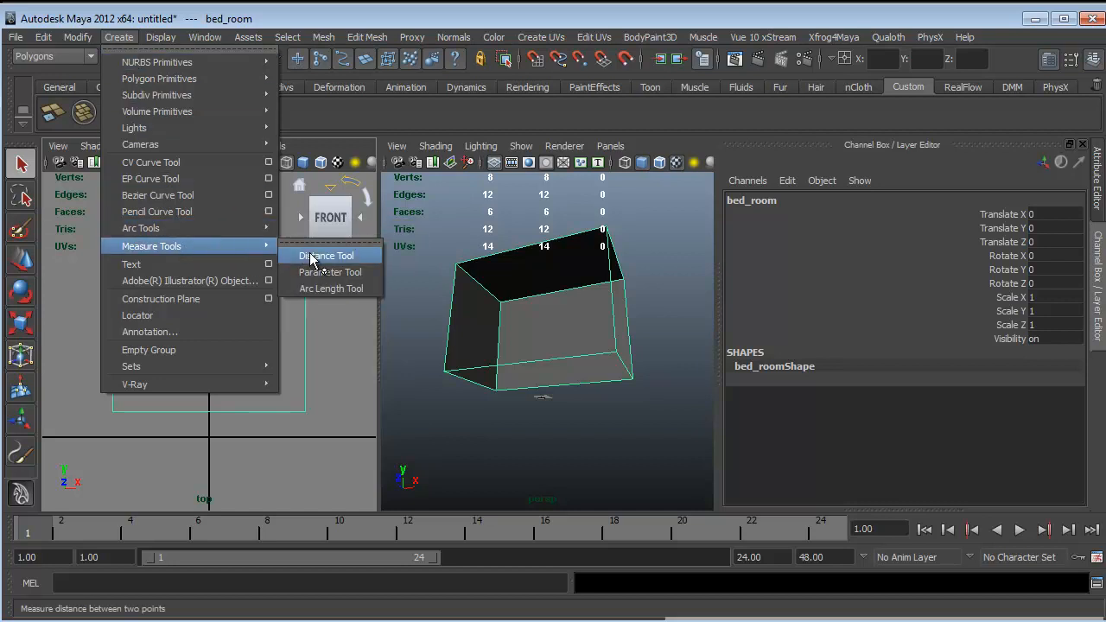
{"action": "left_click", "coordinate": [311, 258]}
{"action": "left_click", "coordinate": [212, 274]}
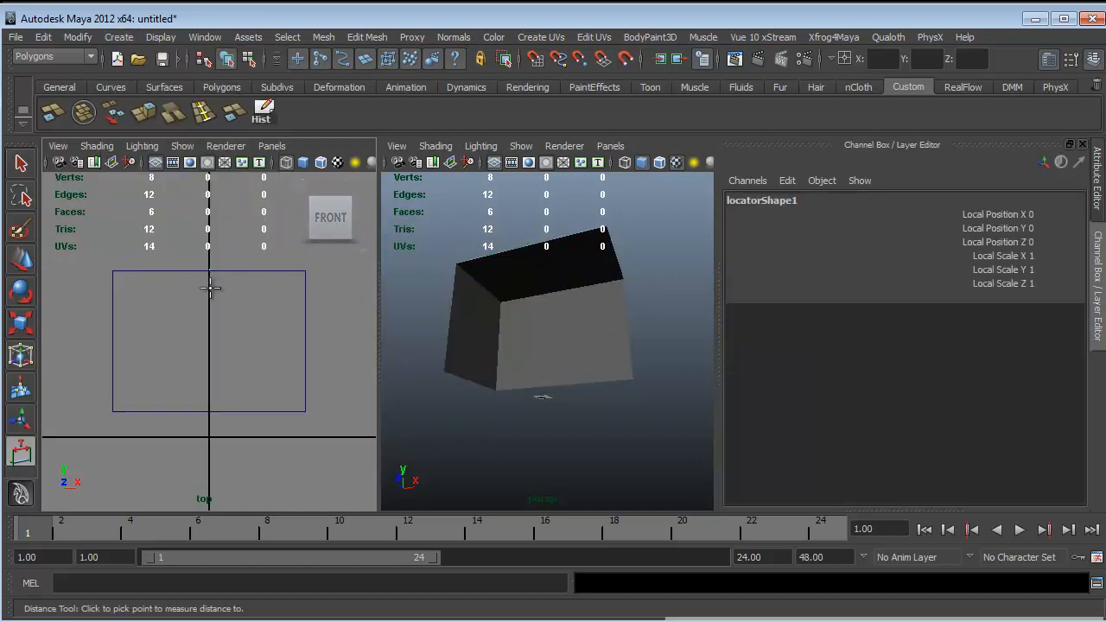
{"action": "left_click", "coordinate": [210, 413]}
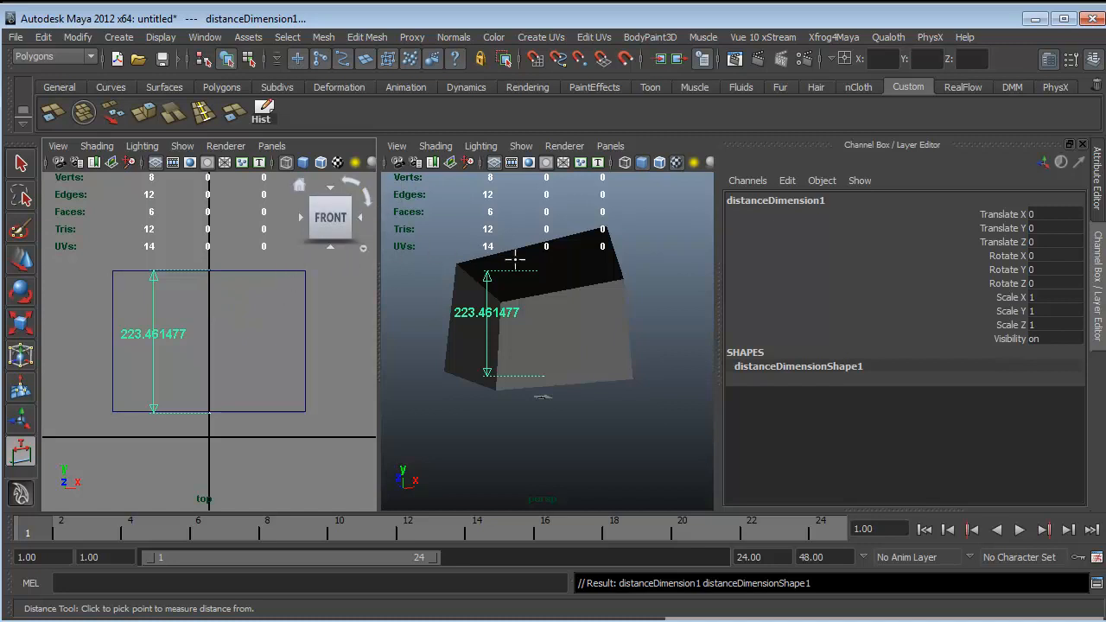
{"action": "left_click_drag", "start_coordinate": [513, 256], "coordinate": [537, 290], "text": "alt"}
{"action": "mouse_move", "coordinate": [555, 321]}
{"action": "left_mouse_down", "text": "alt"}
{"action": "mouse_move", "coordinate": [588, 345]}
{"action": "mouse_move", "coordinate": [566, 324]}
{"action": "mouse_move", "coordinate": [526, 351]}
{"action": "mouse_move", "coordinate": [545, 337]}
{"action": "mouse_move", "coordinate": [551, 319]}
{"action": "mouse_move", "coordinate": [541, 321]}
{"action": "left_mouse_up", "text": "alt"}
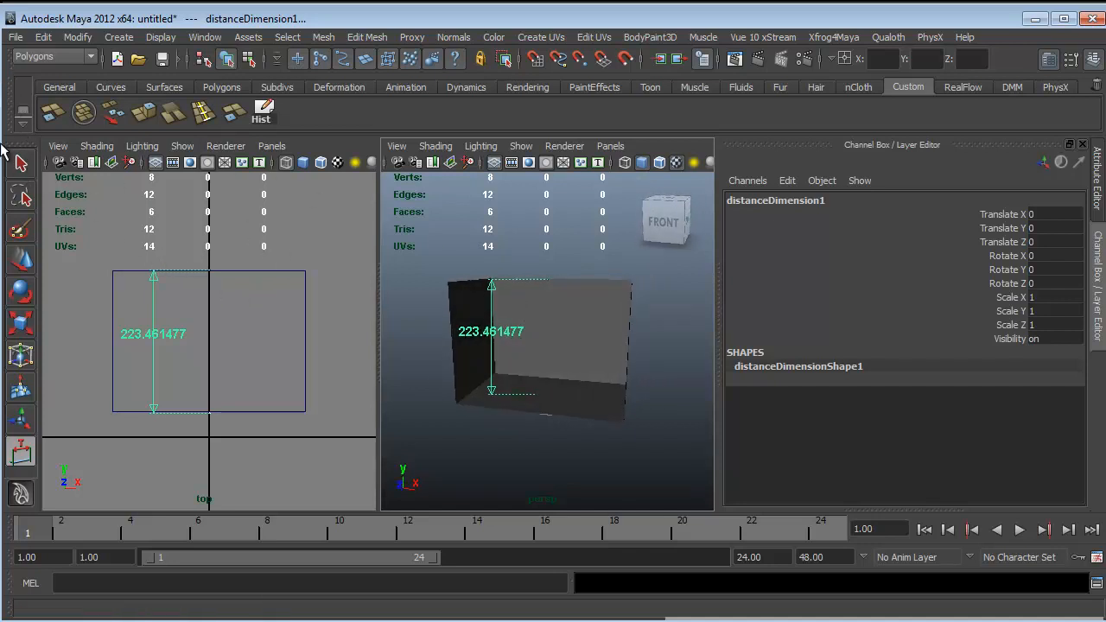
Select the height dimension together with the bed_room cube
{"action": "left_click", "coordinate": [191, 273]}
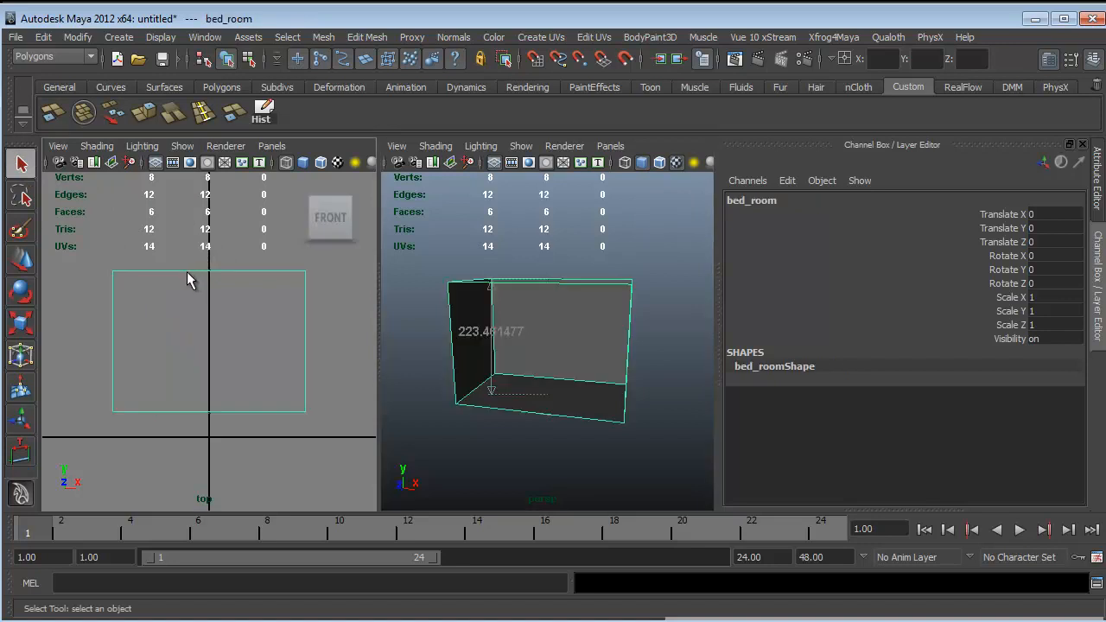
{"action": "left_click", "coordinate": [195, 275]}
{"action": "left_click", "coordinate": [203, 271]}
{"action": "left_click", "coordinate": [285, 259]}
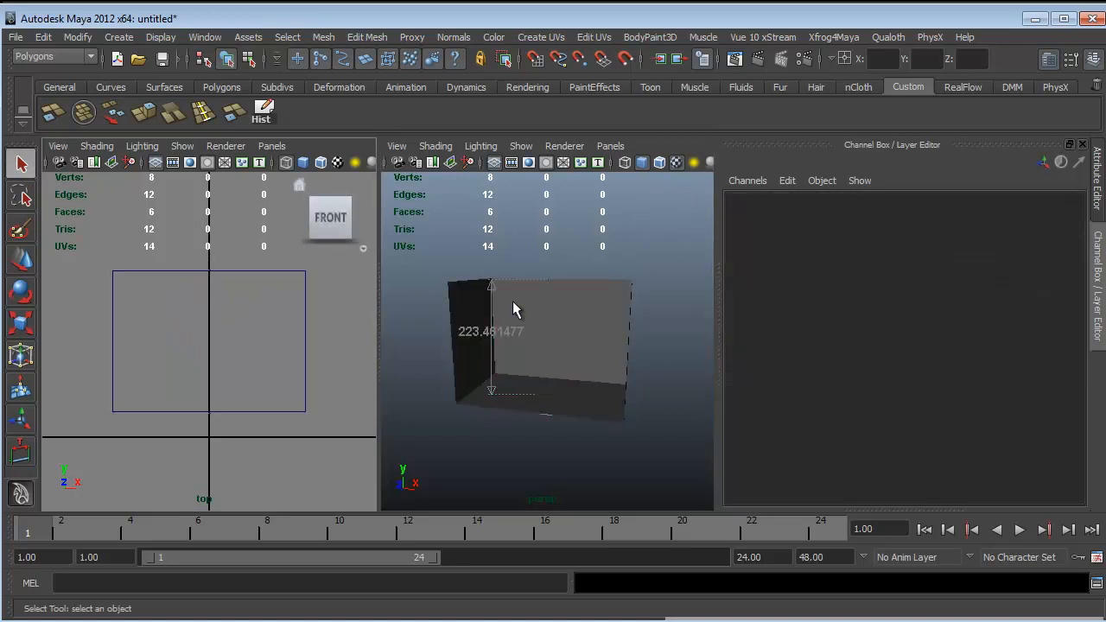
{"action": "left_click", "coordinate": [492, 287]}
{"action": "right_click_drag", "start_coordinate": [495, 373], "coordinate": [532, 355], "text": "alt"}
{"action": "left_click_drag", "start_coordinate": [536, 370], "coordinate": [596, 394], "text": "alt"}
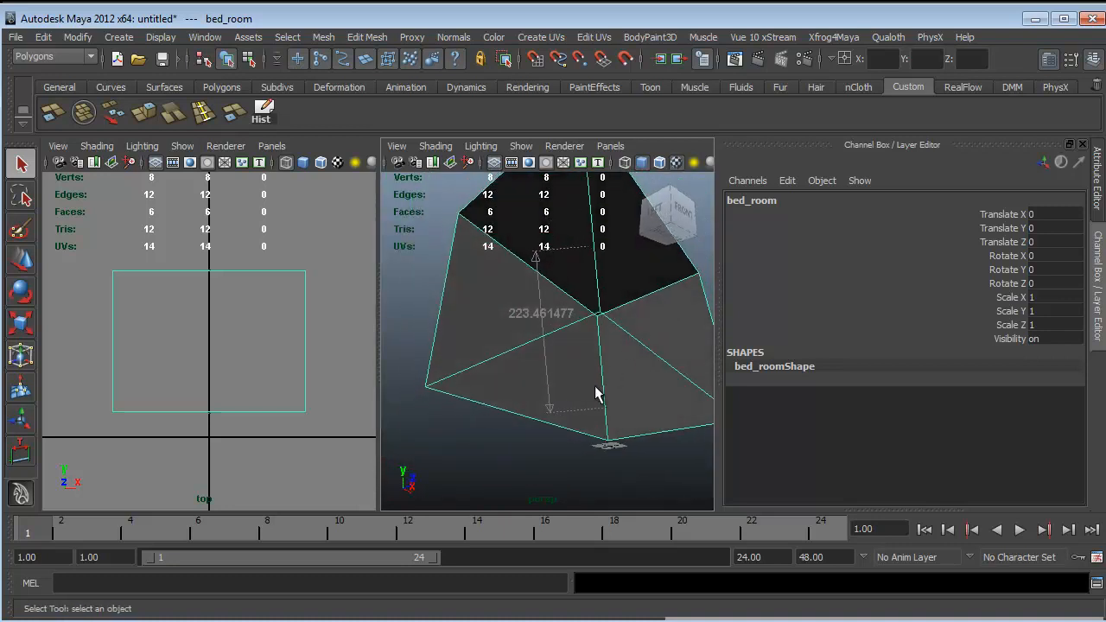
{"action": "left_click", "coordinate": [571, 406]}
{"action": "key", "text": "f"}
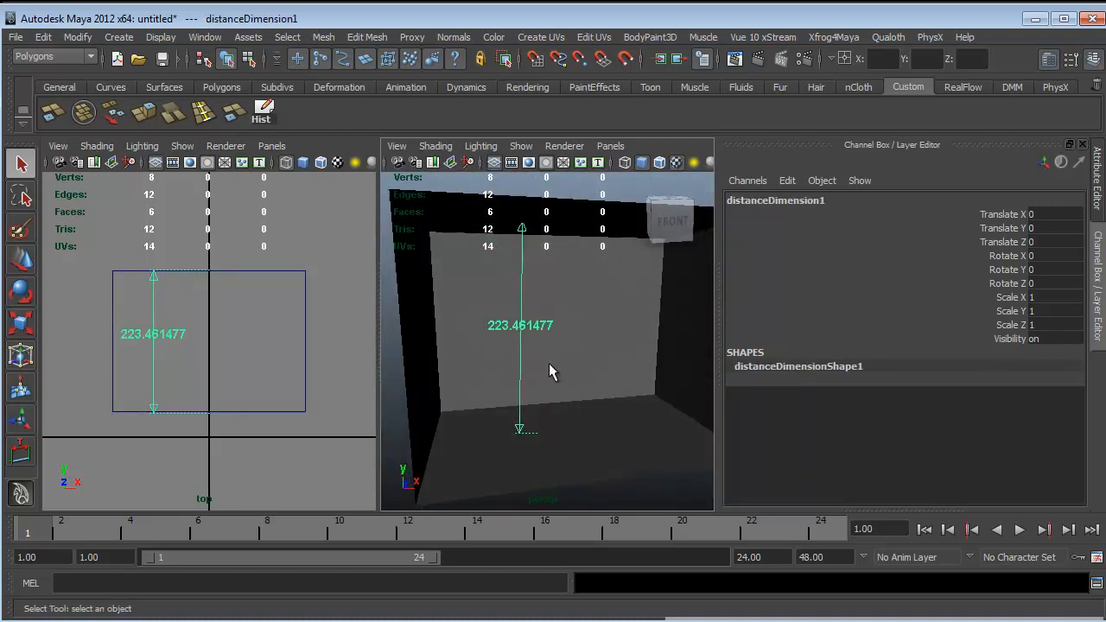
{"action": "left_click", "coordinate": [170, 275]}
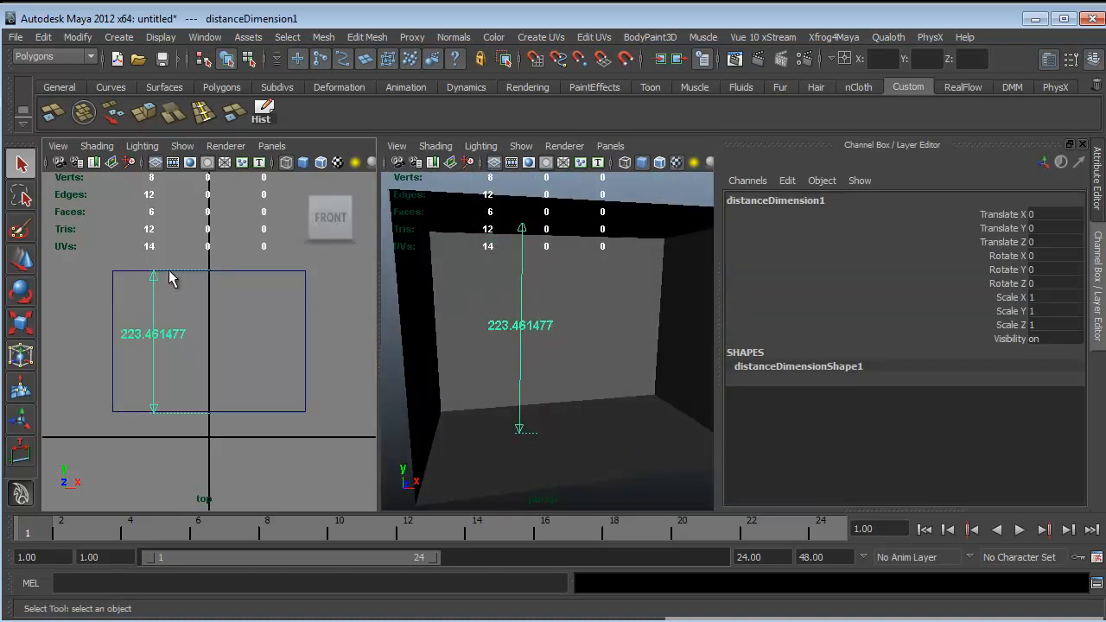
{"action": "left_click", "coordinate": [153, 277], "text": "shift"}
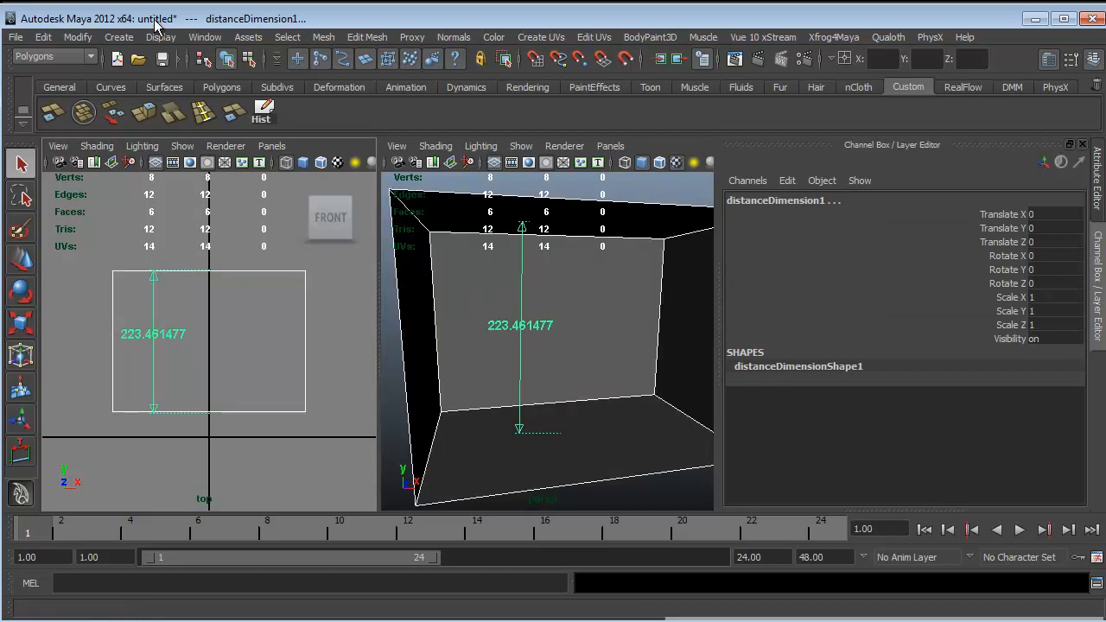
Move the selected room and dimension to about -18.846 on the X axis
{"action": "left_click", "coordinate": [20, 292]}
{"action": "key", "text": "w"}
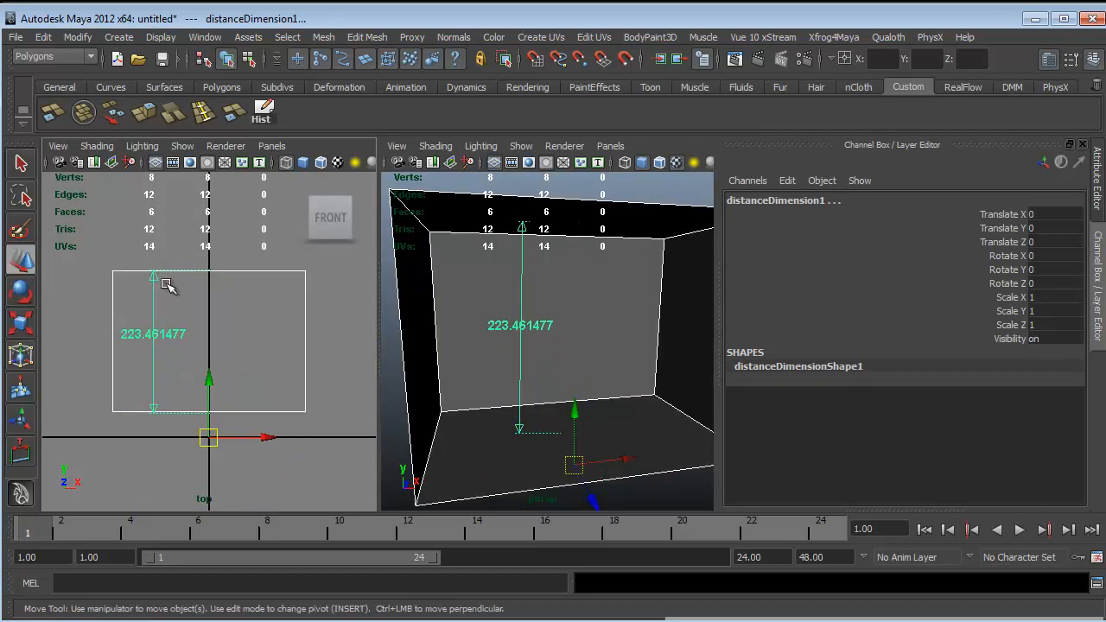
{"action": "mouse_move", "coordinate": [257, 439]}
{"action": "left_mouse_down"}
{"action": "mouse_move", "coordinate": [185, 432]}
{"action": "mouse_move", "coordinate": [248, 437]}
{"action": "left_mouse_up"}
{"action": "scroll", "coordinate": [659, 351], "scroll_direction": "down", "scroll_amount": 5}
{"action": "right_click_drag", "start_coordinate": [360, 291], "coordinate": [565, 346], "text": "alt"}
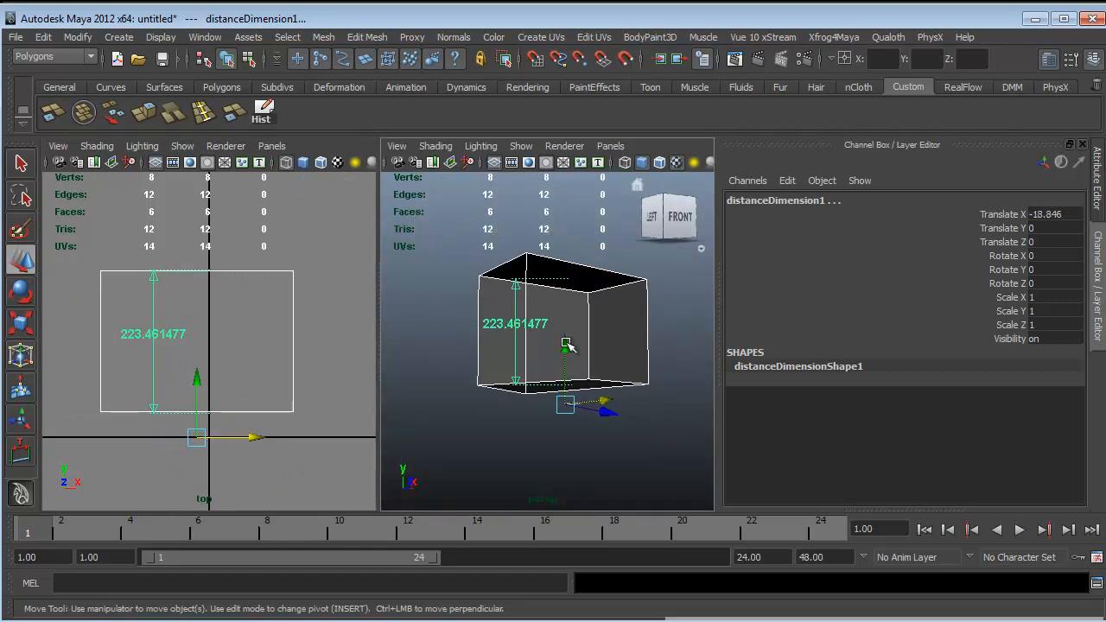
{"action": "left_click_drag", "start_coordinate": [566, 346], "coordinate": [583, 240], "text": "alt"}
Scale the selection to about 2.916 on X and 1.654 on Y, and raise it to about 84.424 on the Y axis
{"action": "key", "text": "r"}
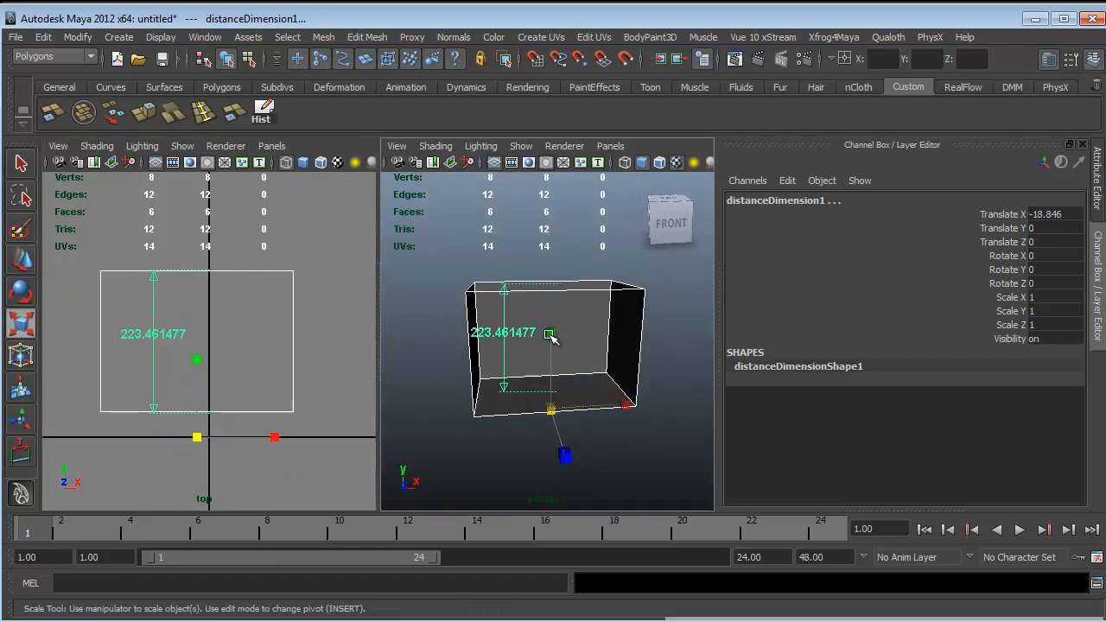
{"action": "left_click_drag", "start_coordinate": [551, 336], "coordinate": [688, 393]}
{"action": "left_click_drag", "start_coordinate": [553, 377], "coordinate": [649, 385], "text": "alt"}
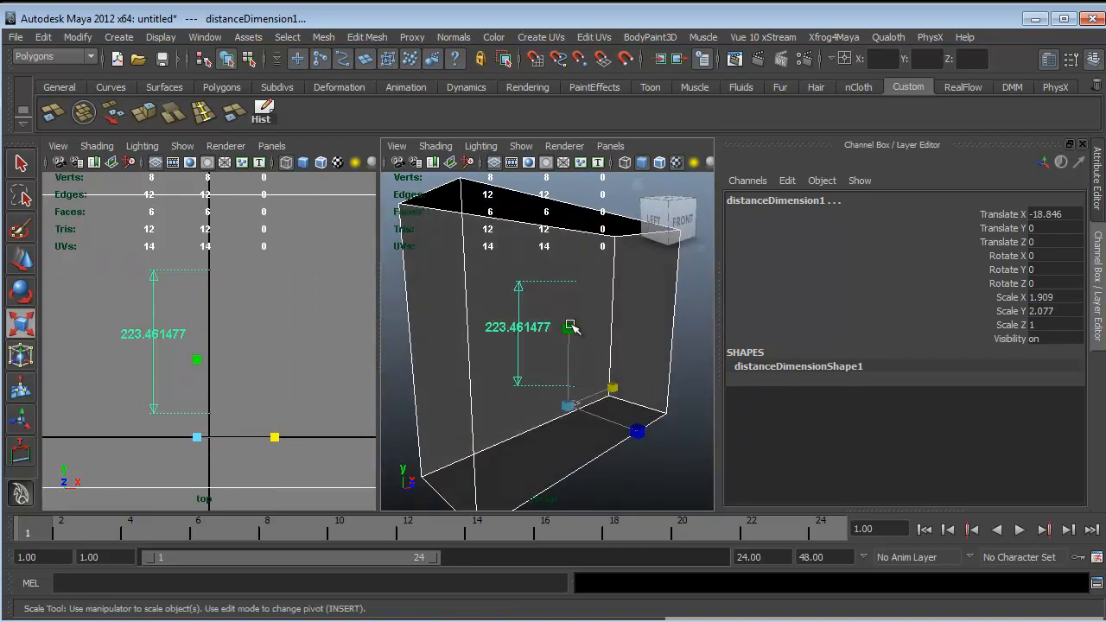
{"action": "mouse_move", "coordinate": [568, 327]}
{"action": "left_mouse_down"}
{"action": "mouse_move", "coordinate": [570, 344]}
{"action": "mouse_move", "coordinate": [570, 313]}
{"action": "left_mouse_up"}
{"action": "key", "text": "w"}
{"action": "left_click_drag", "start_coordinate": [614, 316], "coordinate": [664, 373], "text": "alt"}
{"action": "key", "text": "r"}
{"action": "left_click_drag", "start_coordinate": [643, 366], "coordinate": [625, 368], "text": "alt"}
{"action": "right_click_drag", "start_coordinate": [625, 368], "coordinate": [529, 362], "text": "alt"}
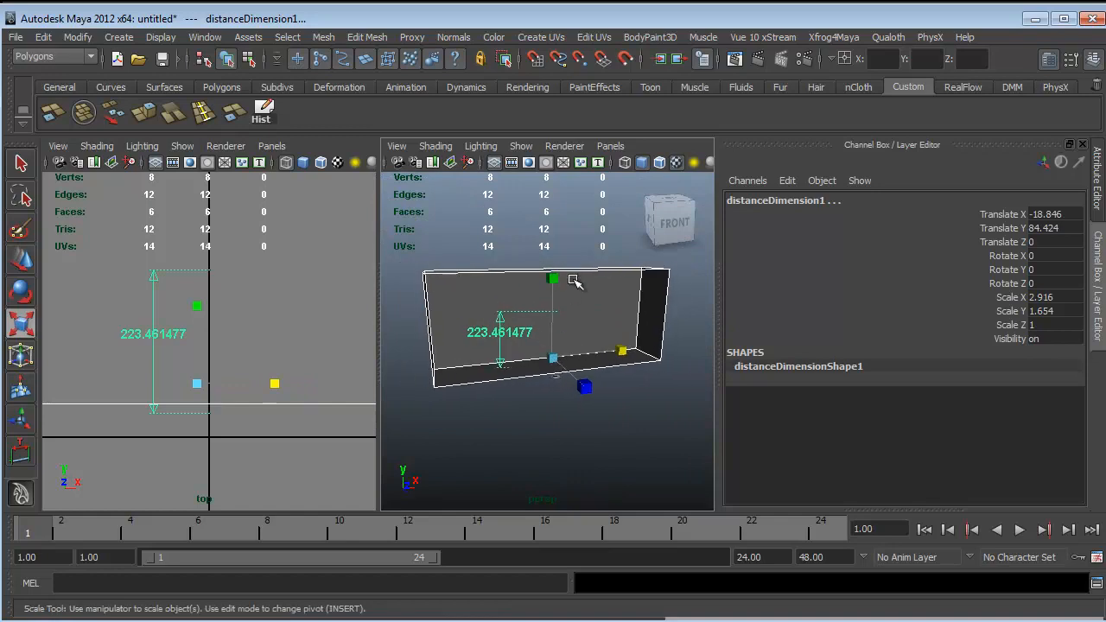
Freeze the transformations of the selected room and dimension, and delete all construction history
{"action": "key", "text": "ctrl+shift+s"}
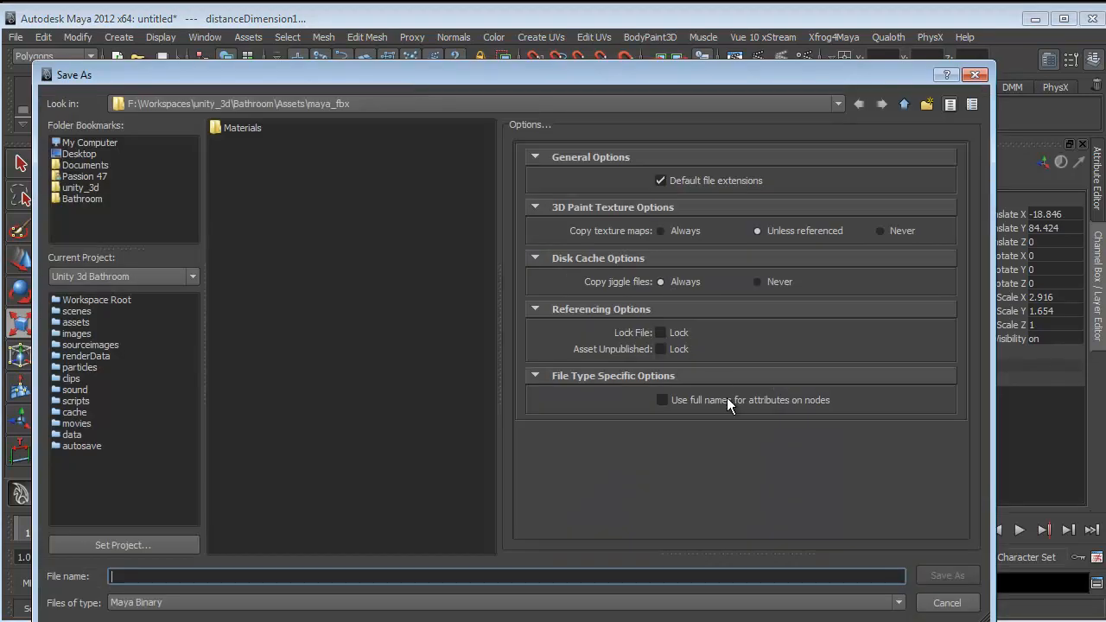
{"action": "left_click", "coordinate": [946, 603]}
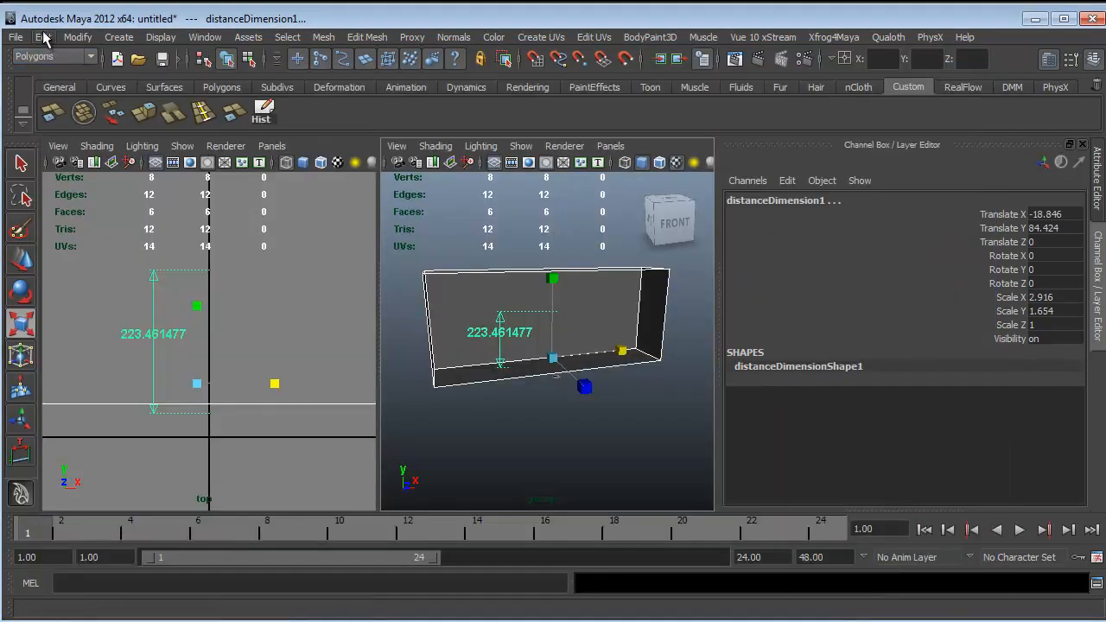
{"action": "left_click", "coordinate": [77, 37]}
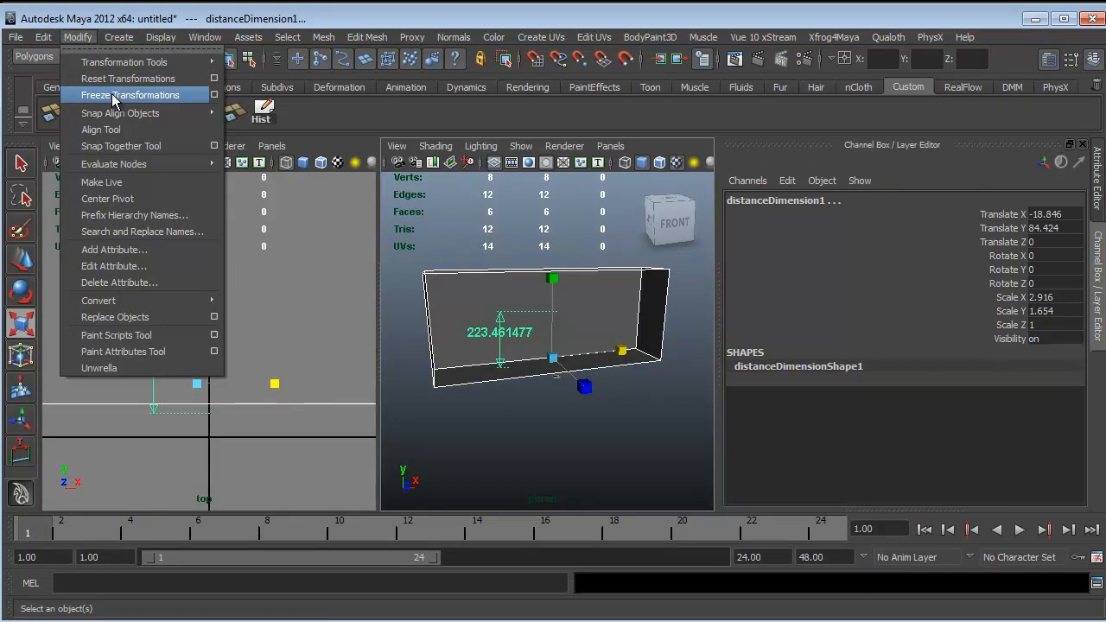
{"action": "left_click", "coordinate": [113, 95]}
{"action": "left_click", "coordinate": [15, 37]}
{"action": "mouse_move", "coordinate": [43, 37]}
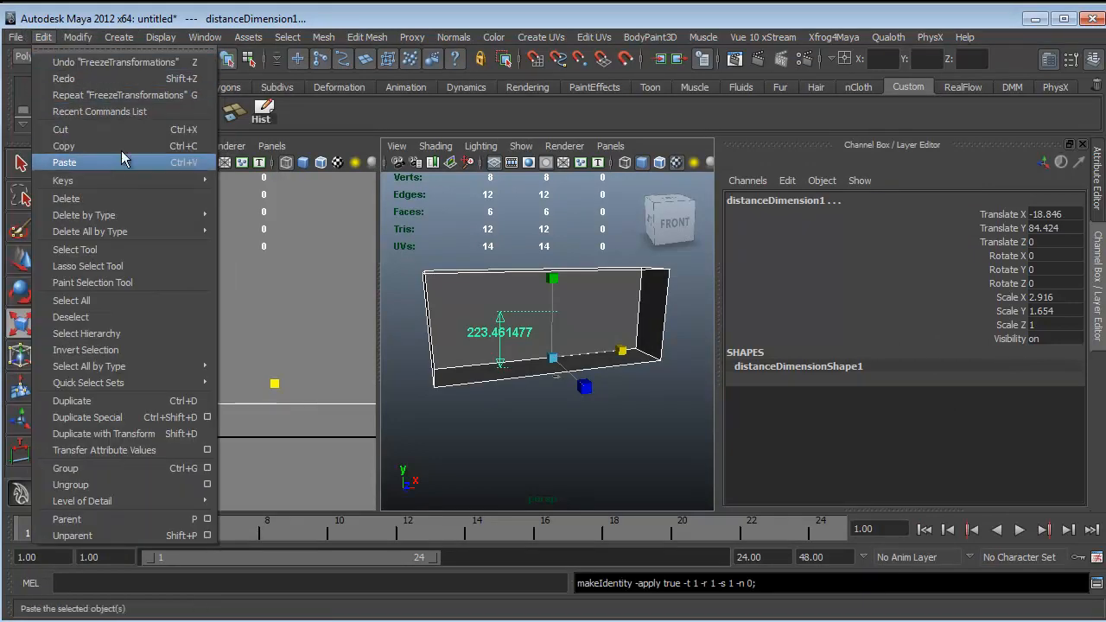
{"action": "mouse_move", "coordinate": [169, 238]}
{"action": "left_click", "coordinate": [242, 244]}
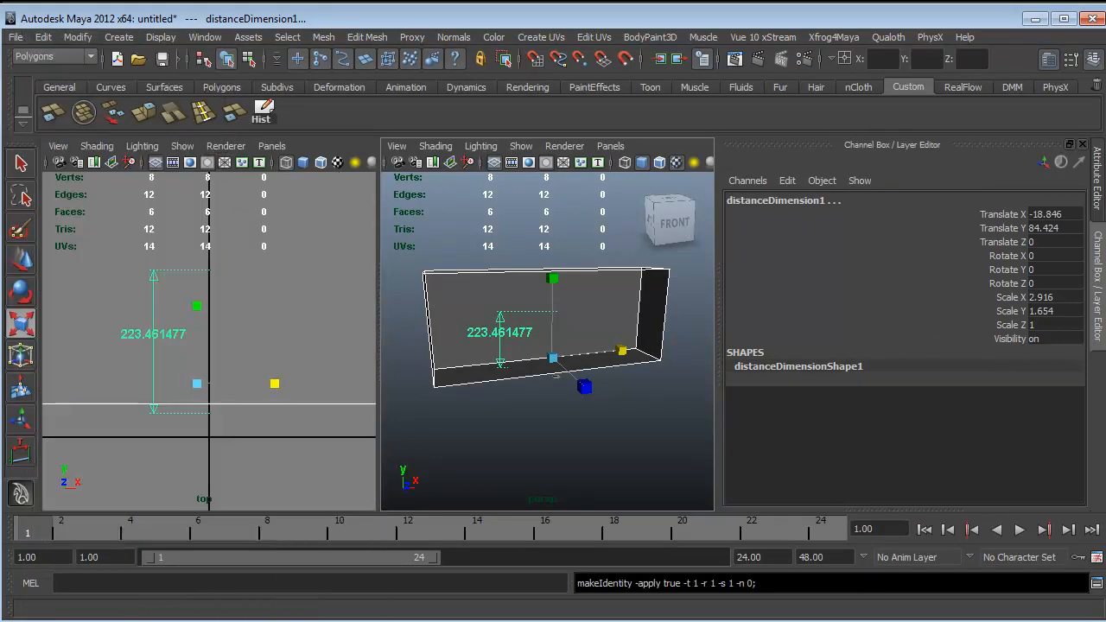
Export the selection as FBX over the existing bed_room.fbx in the maya_fbx folder, with file units in centimeters
{"action": "left_click", "coordinate": [15, 37]}
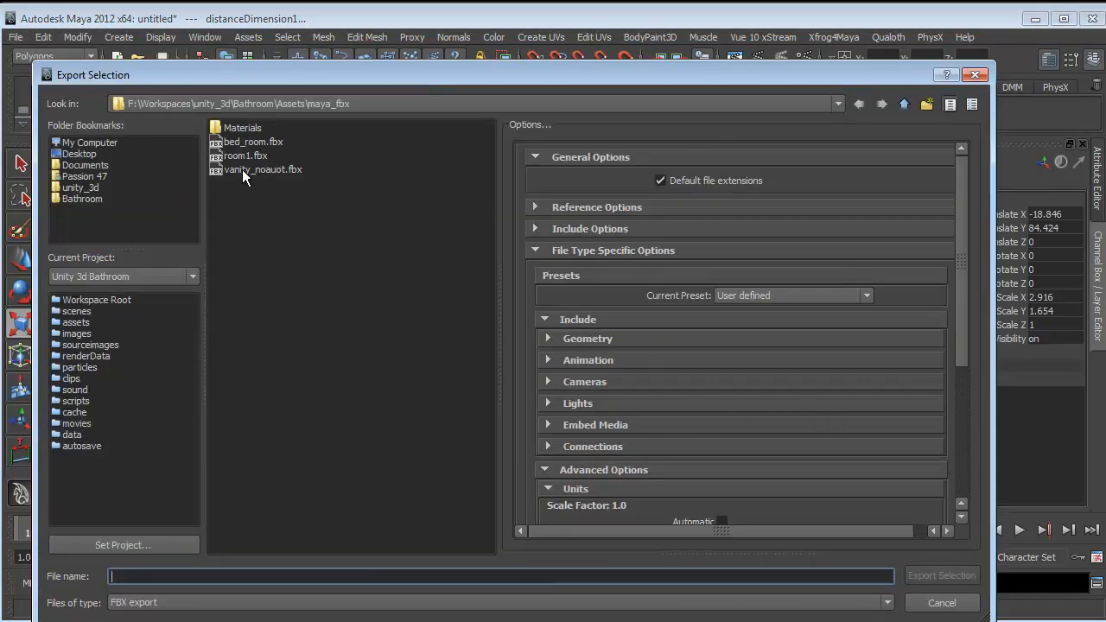
{"action": "left_click", "coordinate": [264, 143]}
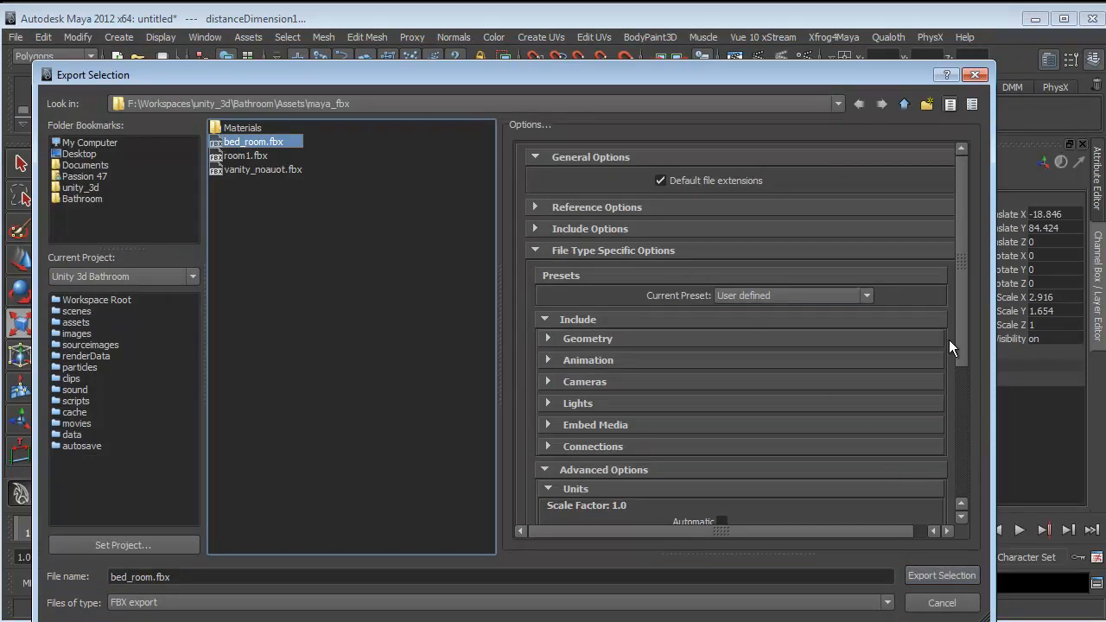
{"action": "left_click_drag", "start_coordinate": [959, 344], "coordinate": [952, 503]}
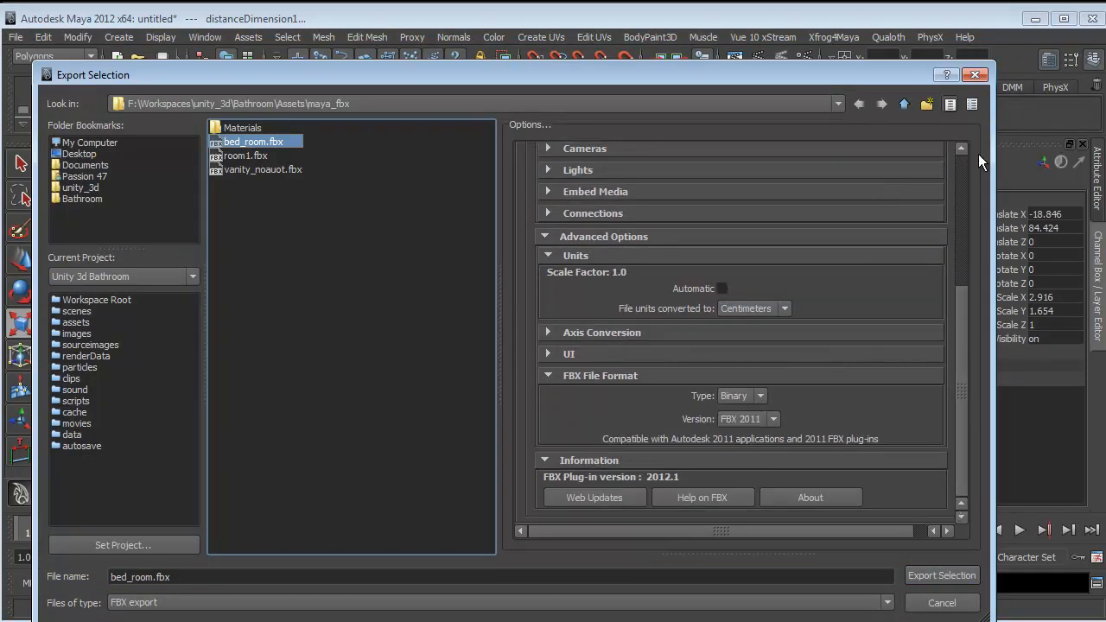
{"action": "left_click", "coordinate": [942, 577]}
{"action": "left_click", "coordinate": [472, 368]}
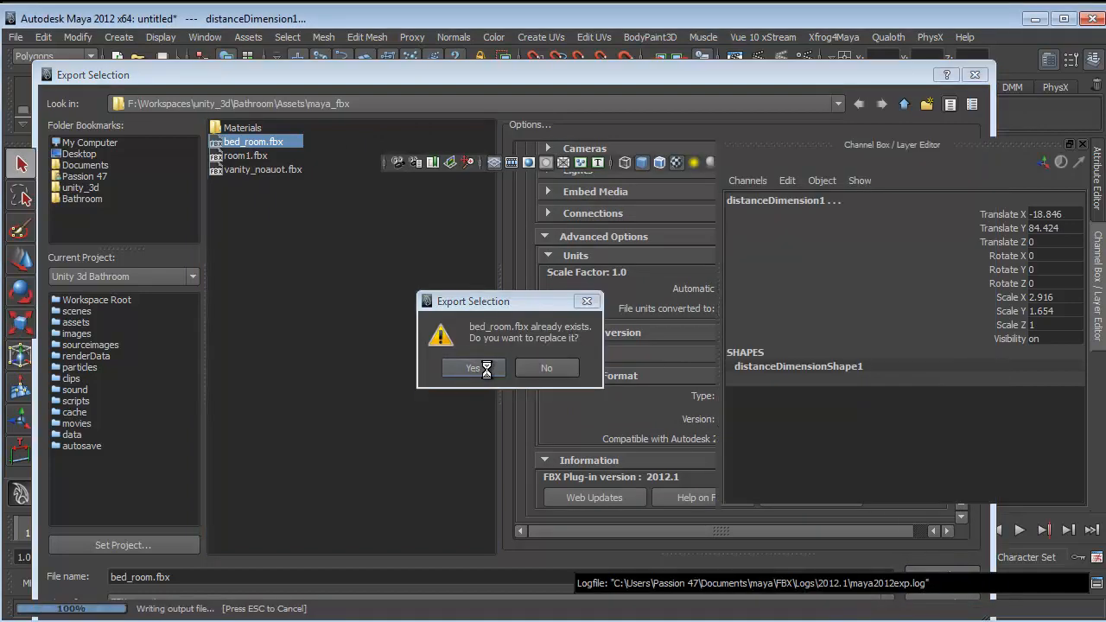
Switch to Unity and lower the bed_room object to about -0.685 on the Y axis
{"action": "key", "text": "alt+Tab"}
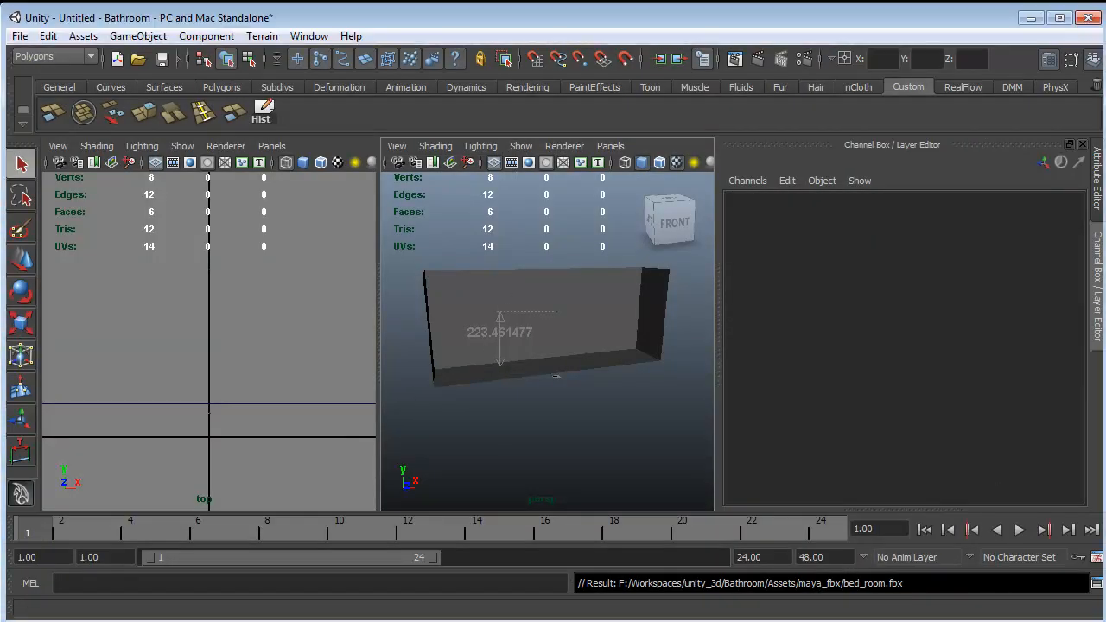
{"action": "mouse_move", "coordinate": [384, 163]}
{"action": "left_mouse_down", "text": "alt"}
{"action": "mouse_move", "coordinate": [243, 177]}
{"action": "mouse_move", "coordinate": [381, 177]}
{"action": "left_mouse_up", "text": "alt"}
{"action": "right_click_drag", "start_coordinate": [381, 177], "coordinate": [132, 216], "text": "alt"}
{"action": "left_click_drag", "start_coordinate": [376, 130], "coordinate": [396, 224], "text": "alt"}
{"action": "left_click_drag", "start_coordinate": [341, 185], "coordinate": [342, 204]}
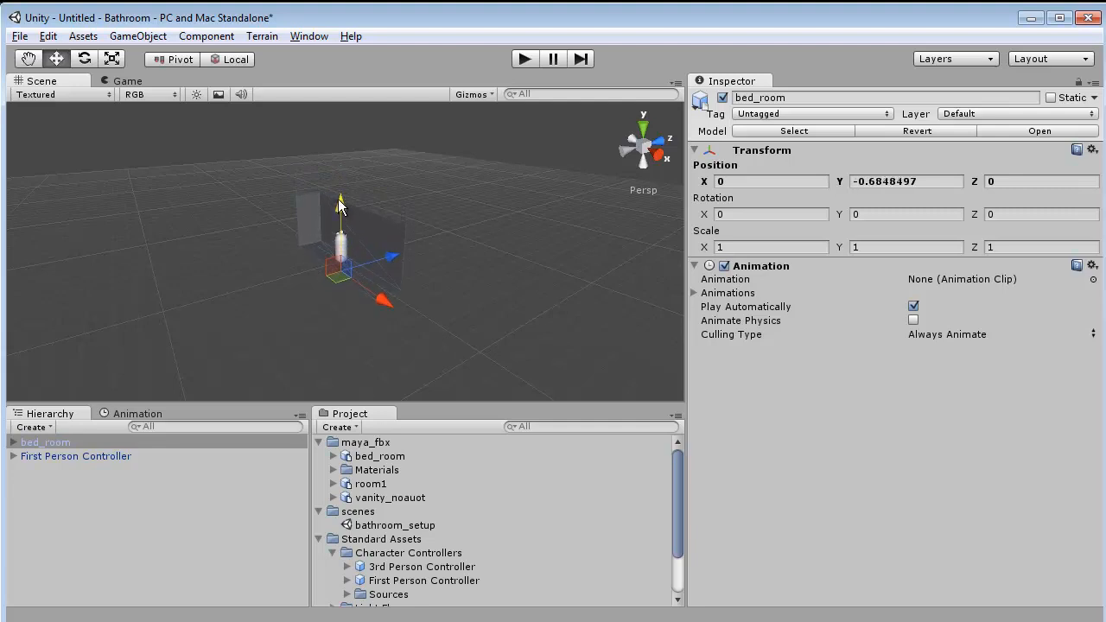
Select the room's mesh in the scene and compare its size with the First Person Controller from the side
{"action": "left_click_drag", "start_coordinate": [314, 197], "coordinate": [344, 235], "text": "alt"}
{"action": "right_click_drag", "start_coordinate": [344, 236], "coordinate": [303, 237], "text": "alt"}
{"action": "left_click_drag", "start_coordinate": [303, 238], "coordinate": [364, 181], "text": "alt"}
{"action": "left_click_drag", "start_coordinate": [363, 296], "coordinate": [363, 334]}
{"action": "left_click", "coordinate": [362, 333]}
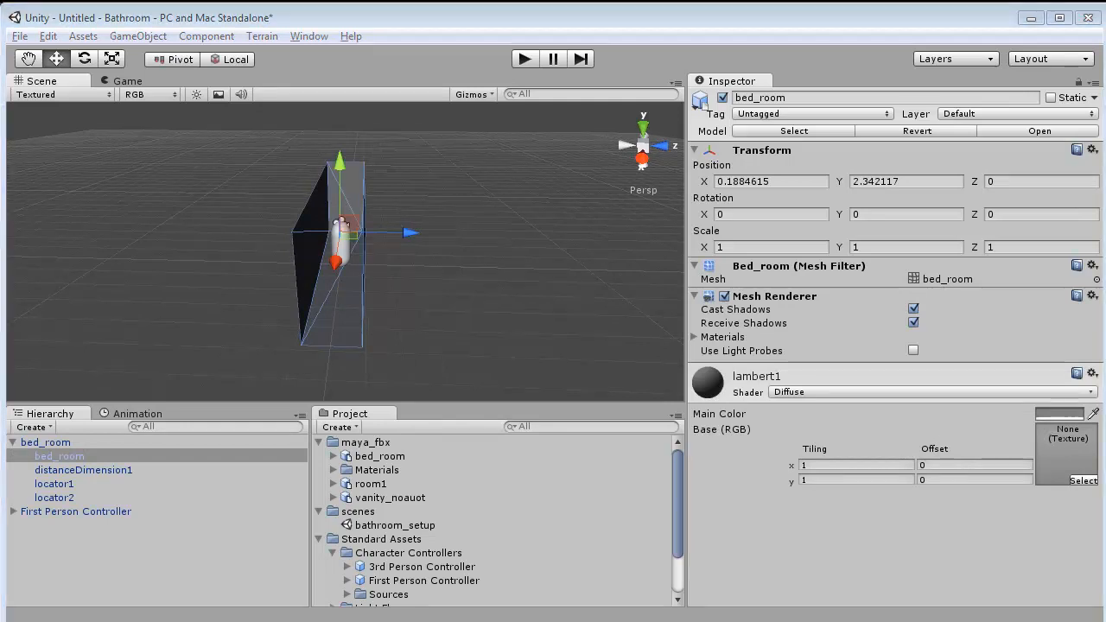
Switch to Maya, select only the bed_room cube and scale it to about 1.371 on X and 3.666 on Z
{"action": "key", "text": "alt+Tab"}
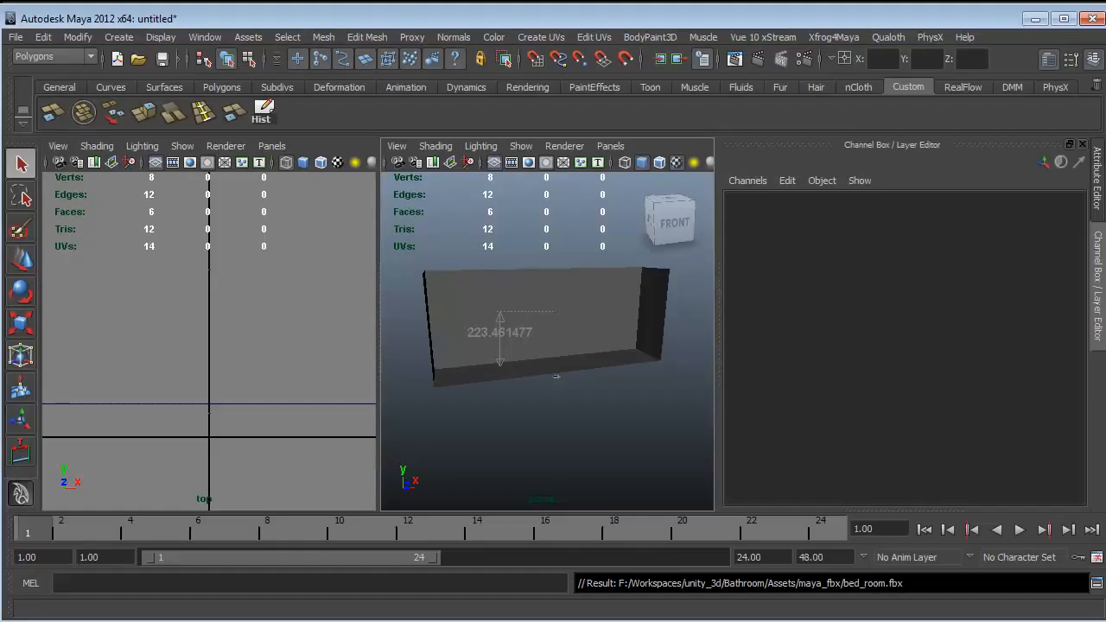
{"action": "left_click", "coordinate": [495, 289]}
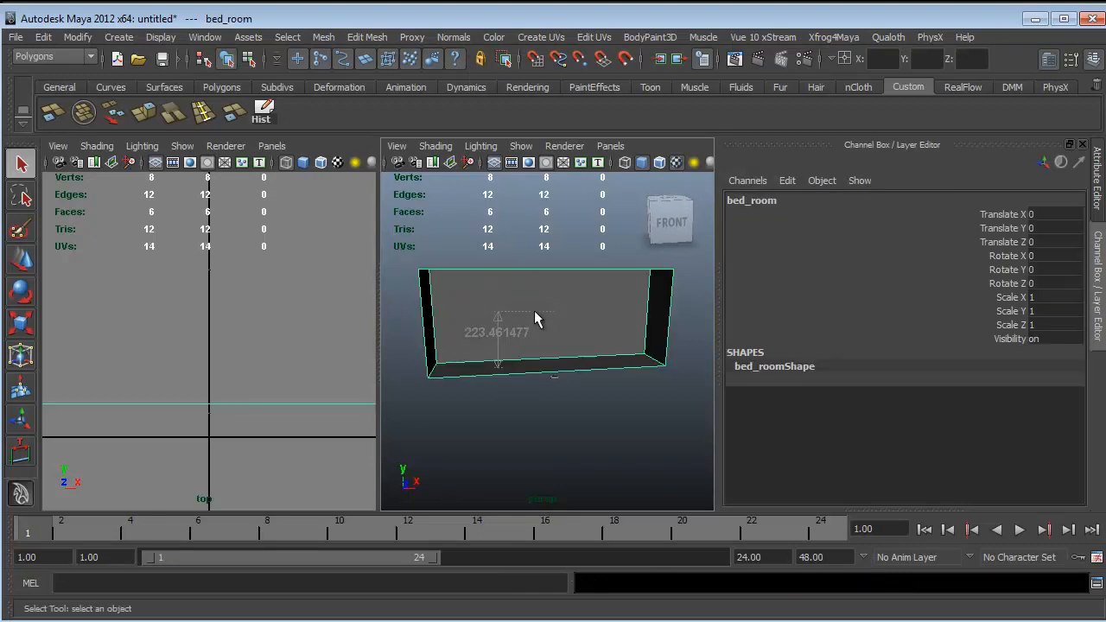
{"action": "mouse_move", "coordinate": [536, 319]}
{"action": "left_mouse_down", "text": "alt"}
{"action": "mouse_move", "coordinate": [487, 321]}
{"action": "mouse_move", "coordinate": [539, 298]}
{"action": "left_mouse_up", "text": "alt"}
{"action": "left_click_drag", "start_coordinate": [529, 344], "coordinate": [548, 341], "text": "alt"}
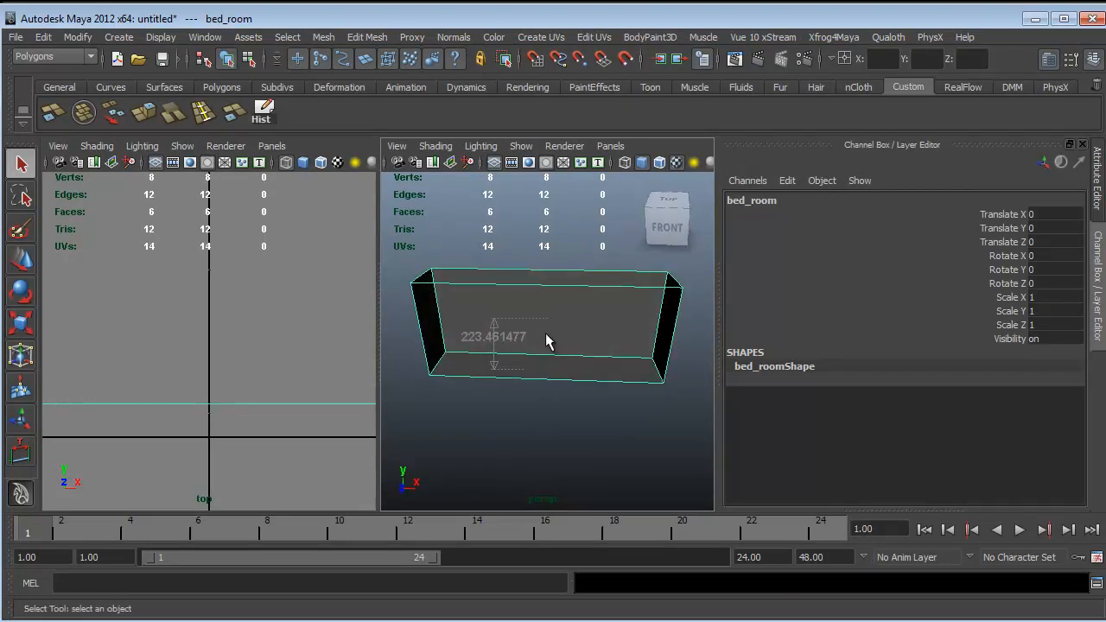
{"action": "key", "text": "e"}
{"action": "key", "text": "r"}
{"action": "left_click_drag", "start_coordinate": [622, 330], "coordinate": [659, 332]}
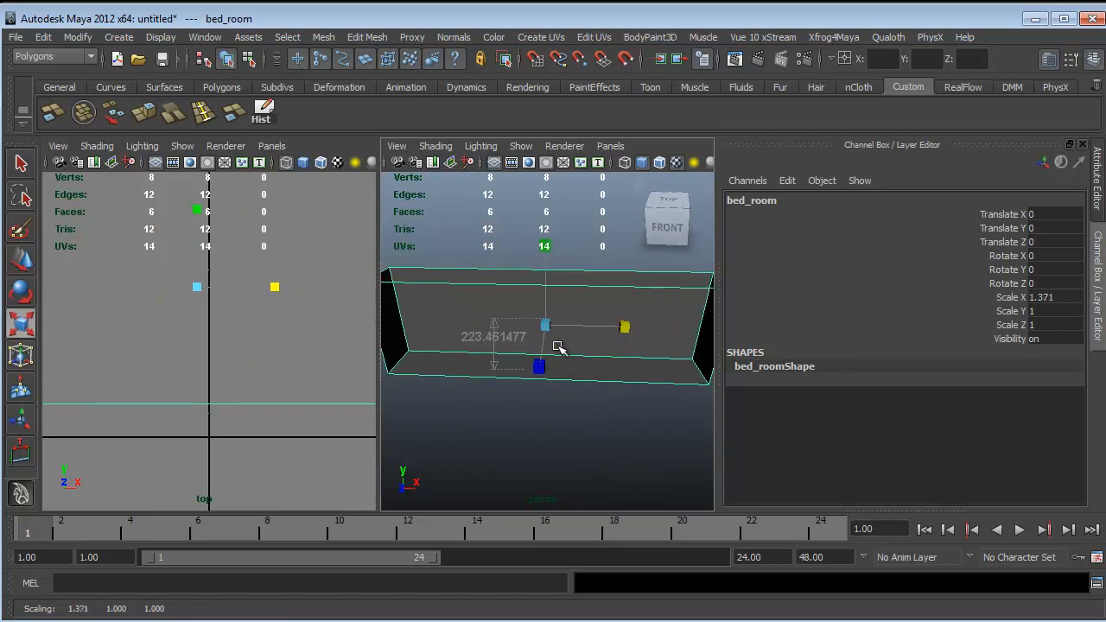
{"action": "left_click_drag", "start_coordinate": [558, 349], "coordinate": [946, 537], "text": "alt"}
{"action": "left_click_drag", "start_coordinate": [642, 354], "coordinate": [453, 363], "text": "alt"}
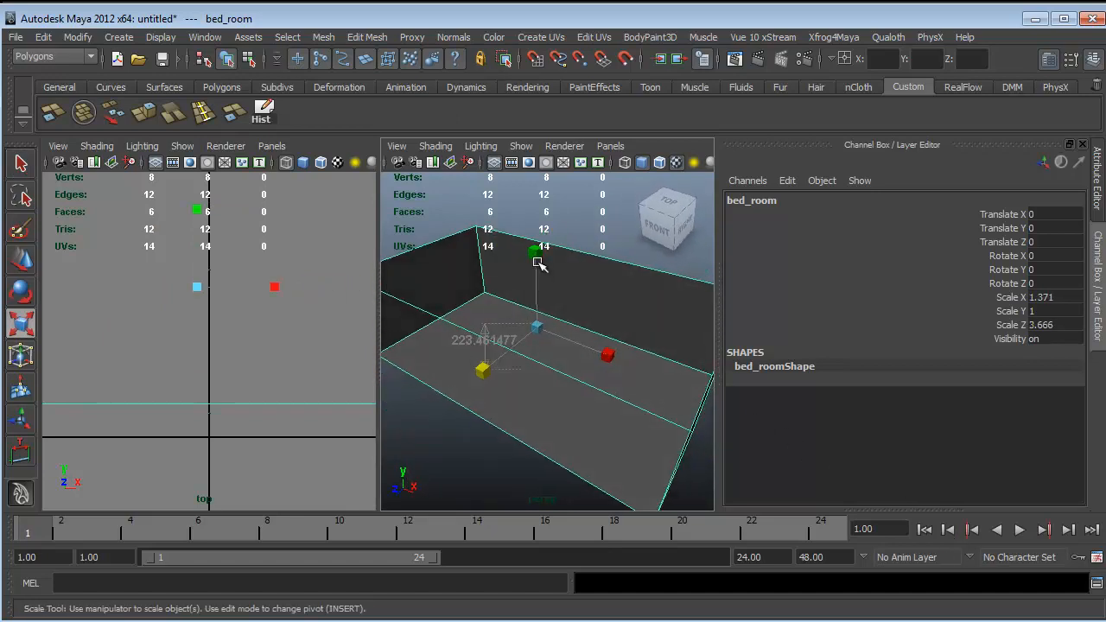
Enlarge the bed_room cube to a scale of about 1.616 on X, 1.341 on Y and 5.084 on Z
{"action": "left_click_drag", "start_coordinate": [536, 253], "coordinate": [657, 275]}
{"action": "mouse_move", "coordinate": [617, 313]}
{"action": "left_mouse_down"}
{"action": "mouse_move", "coordinate": [654, 312]}
{"action": "mouse_move", "coordinate": [627, 313]}
{"action": "mouse_move", "coordinate": [642, 370]}
{"action": "mouse_move", "coordinate": [631, 317]}
{"action": "left_mouse_up"}
{"action": "left_click_drag", "start_coordinate": [566, 257], "coordinate": [565, 227]}
{"action": "left_click_drag", "start_coordinate": [613, 302], "coordinate": [458, 289]}
{"action": "left_click_drag", "start_coordinate": [586, 317], "coordinate": [492, 335], "text": "alt"}
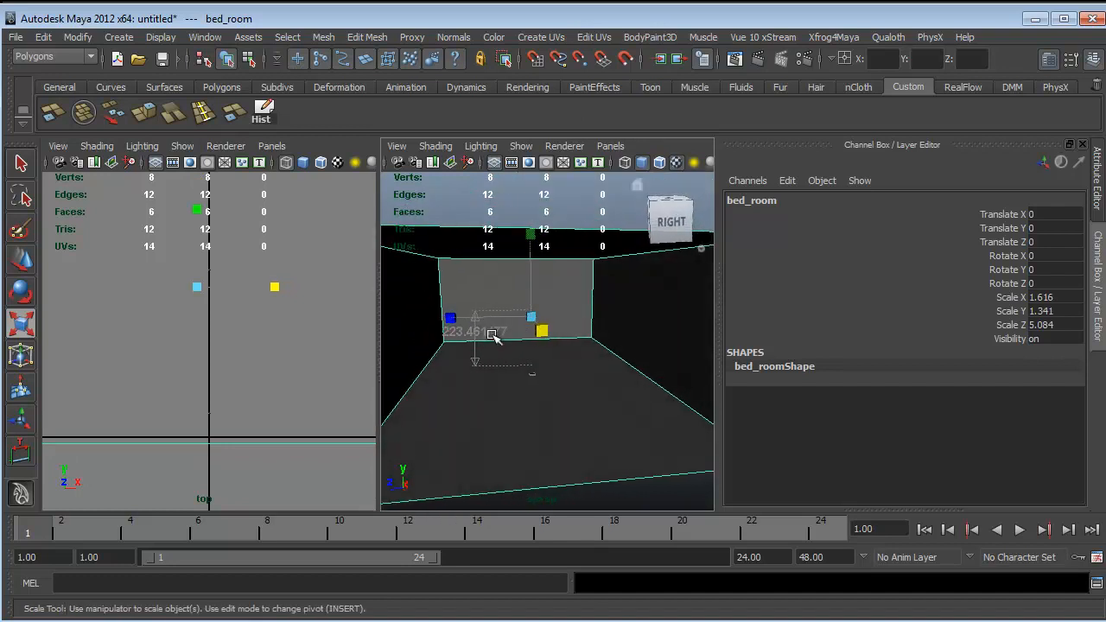
Raise the bed_room cube to about 56.771 on the Y axis
{"action": "key", "text": "w"}
{"action": "key", "text": "e"}
{"action": "key", "text": "w"}
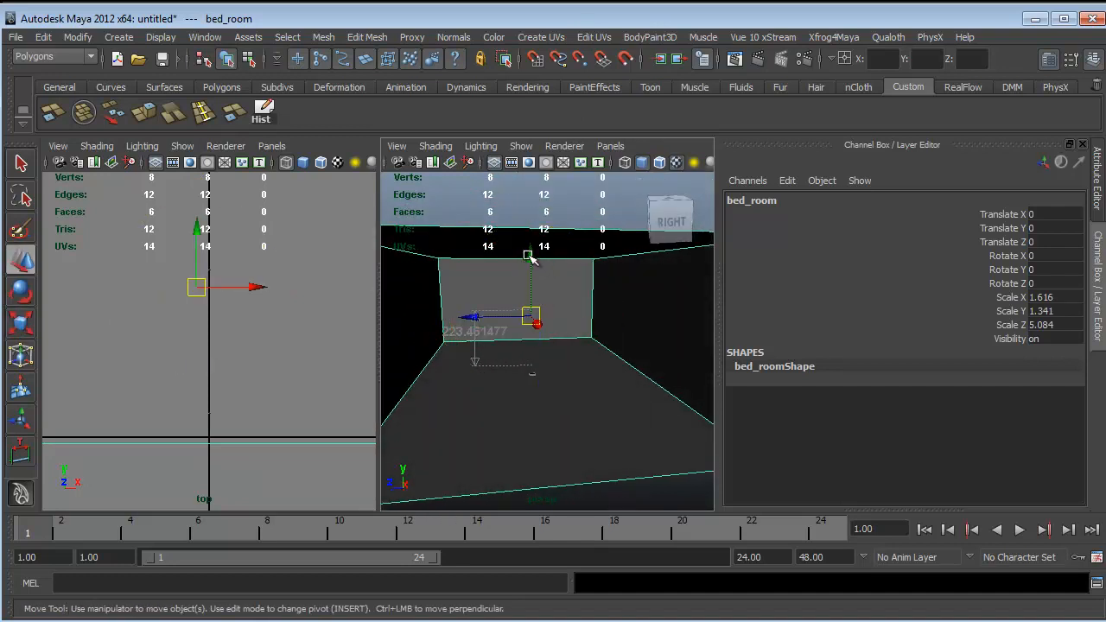
{"action": "left_click_drag", "start_coordinate": [529, 257], "coordinate": [532, 234]}
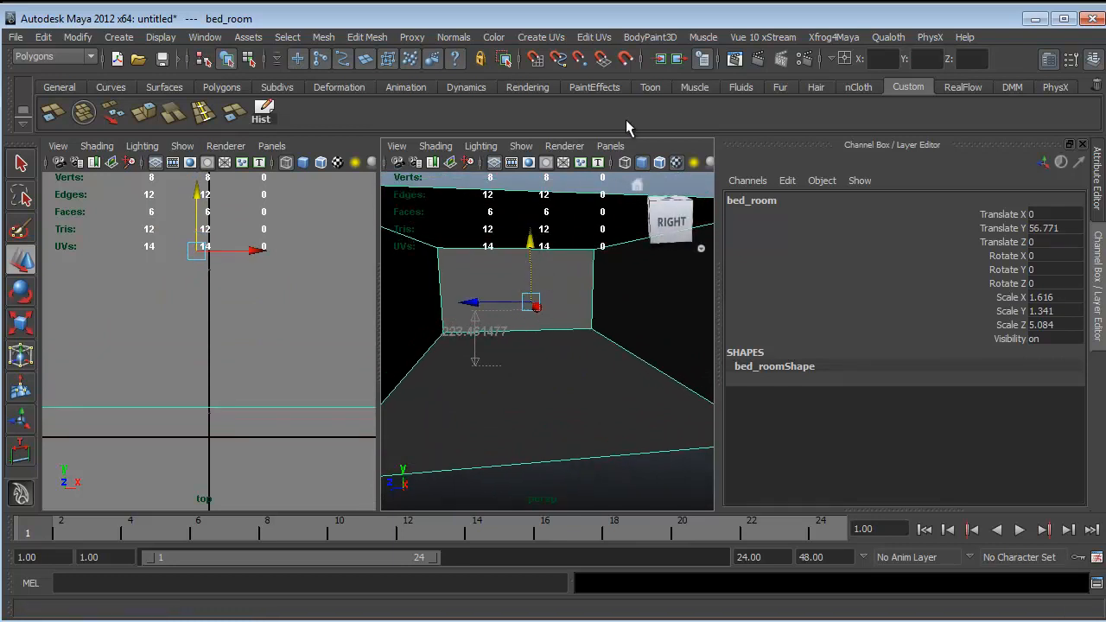
{"action": "left_click_drag", "start_coordinate": [469, 375], "coordinate": [563, 340], "text": "alt"}
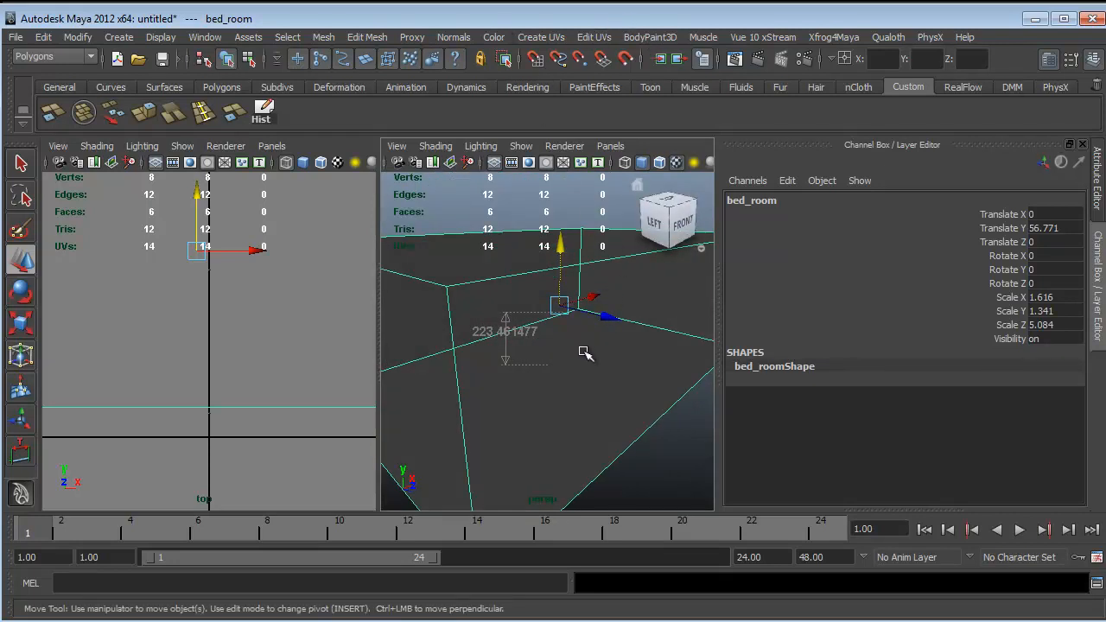
{"action": "left_click_drag", "start_coordinate": [585, 351], "coordinate": [596, 341], "text": "alt"}
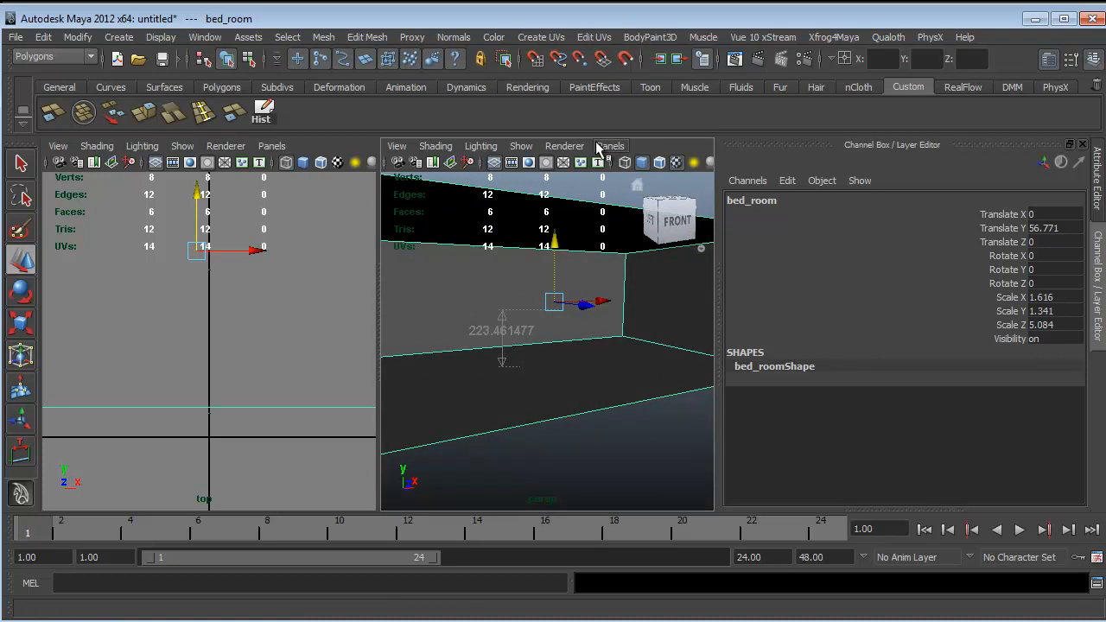
{"action": "left_click_drag", "start_coordinate": [558, 323], "coordinate": [612, 347], "text": "alt"}
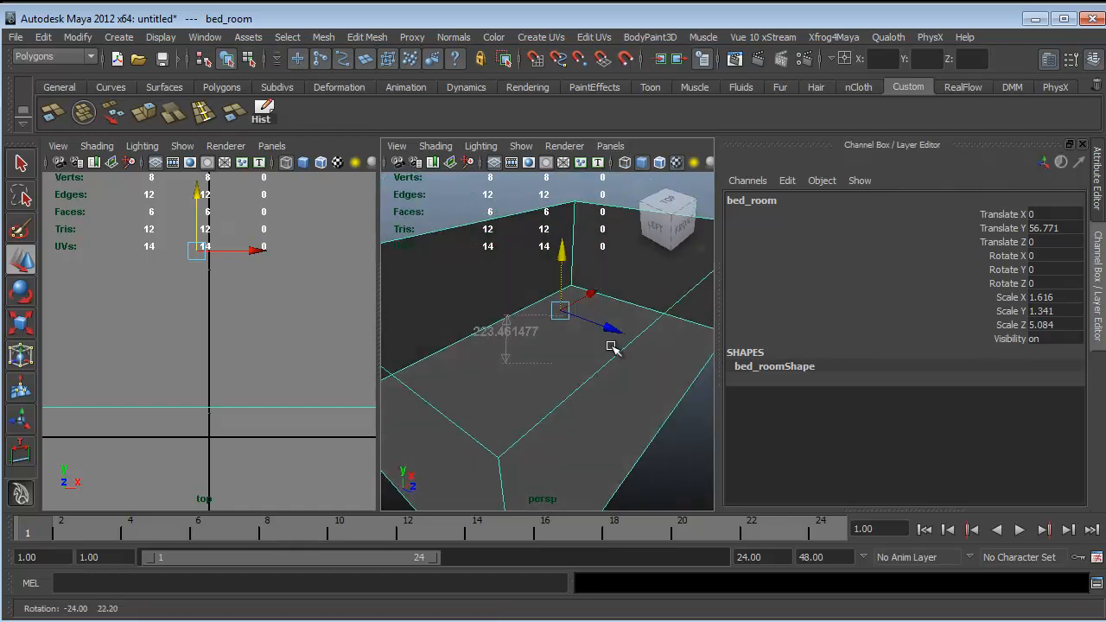
Freeze the bed_room cube's transformations and delete its construction history
{"action": "left_click_drag", "start_coordinate": [558, 308], "coordinate": [518, 298], "text": "alt"}
{"action": "left_click", "coordinate": [118, 37]}
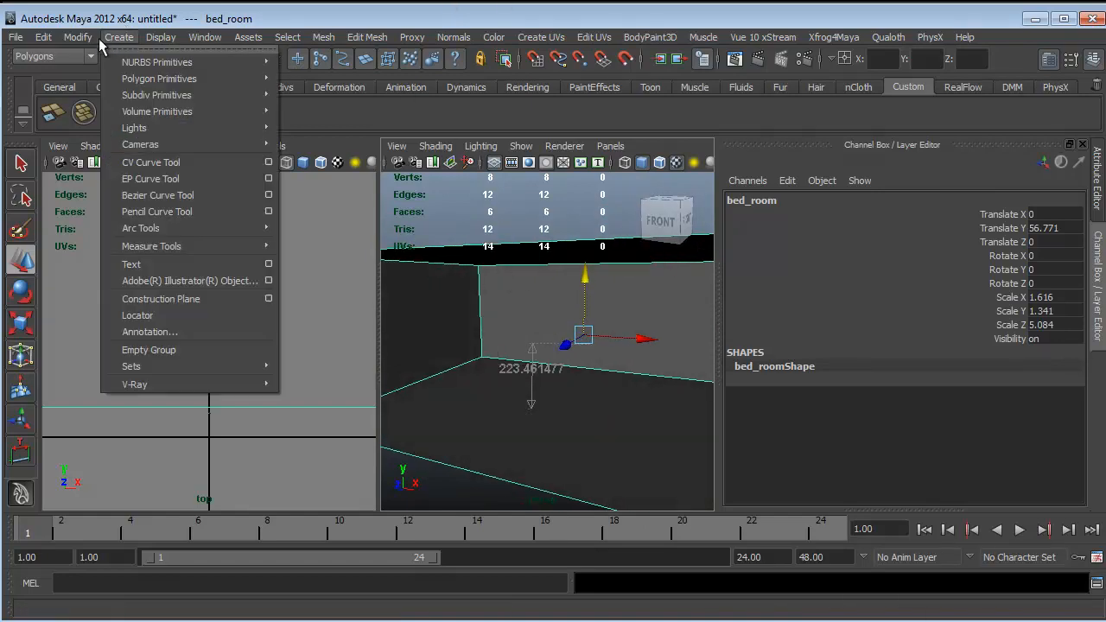
{"action": "mouse_move", "coordinate": [77, 37]}
{"action": "left_click", "coordinate": [111, 96]}
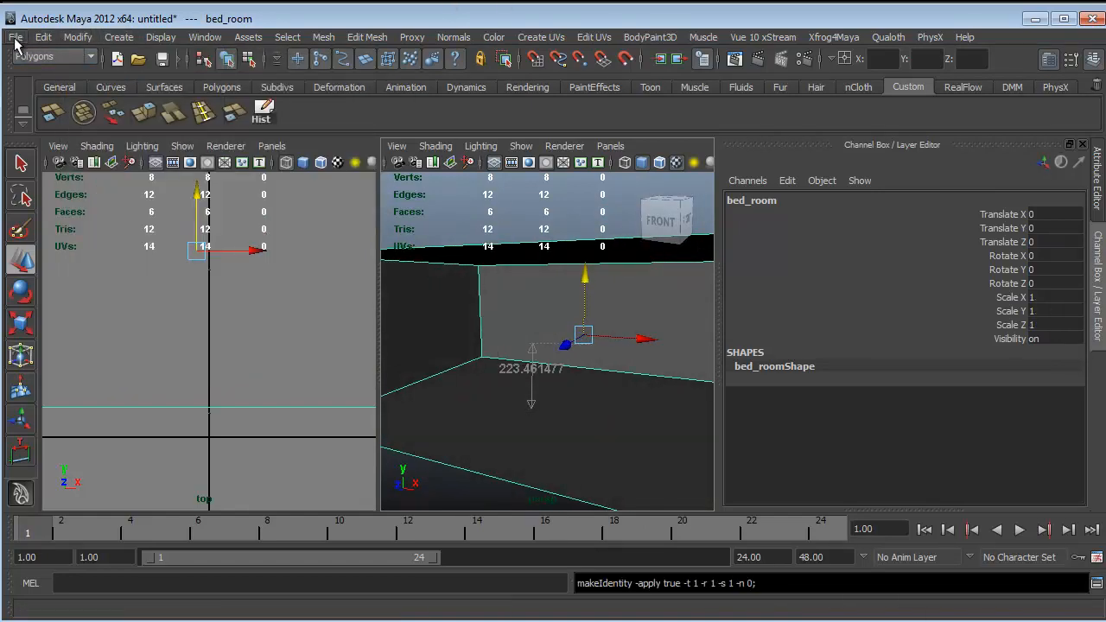
{"action": "left_click", "coordinate": [15, 38]}
{"action": "mouse_move", "coordinate": [43, 37]}
{"action": "mouse_move", "coordinate": [172, 237]}
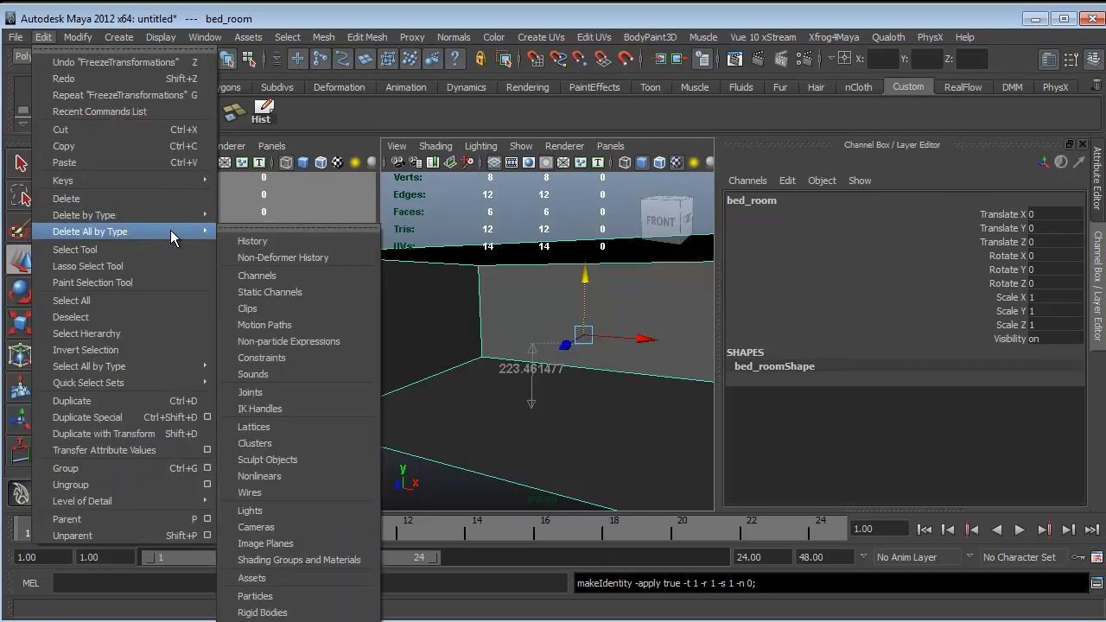
{"action": "left_click", "coordinate": [252, 242]}
{"action": "left_click", "coordinate": [264, 113]}
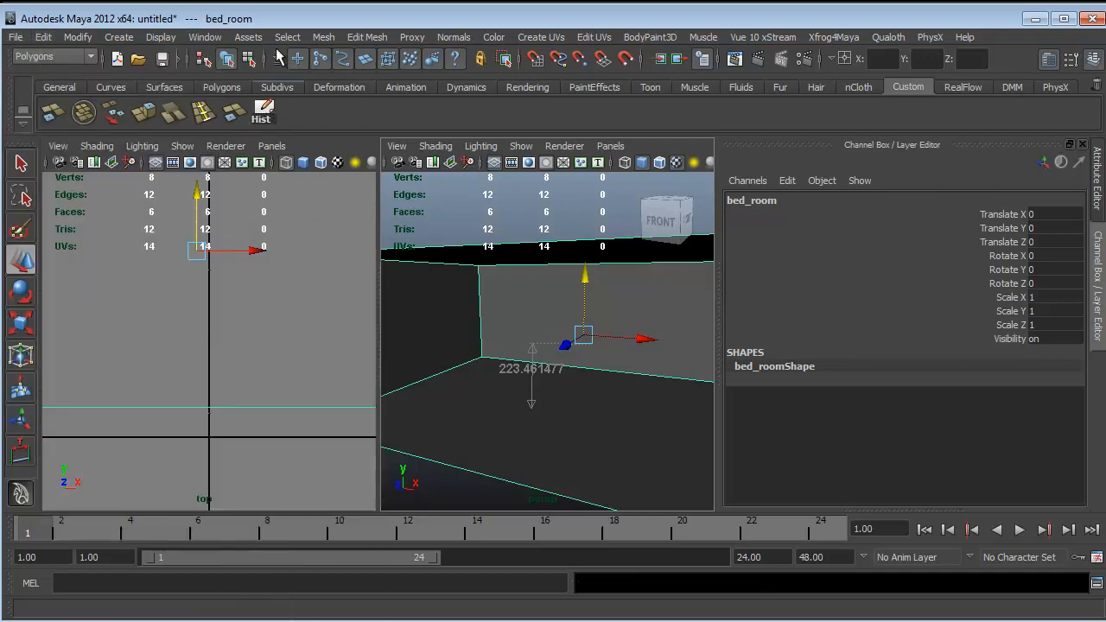
Export the selected bed_room cube as FBX, replacing the existing bed_room.fbx in the maya_fbx folder
{"action": "left_click_drag", "start_coordinate": [458, 327], "coordinate": [513, 315], "text": "alt"}
{"action": "left_click", "coordinate": [16, 37]}
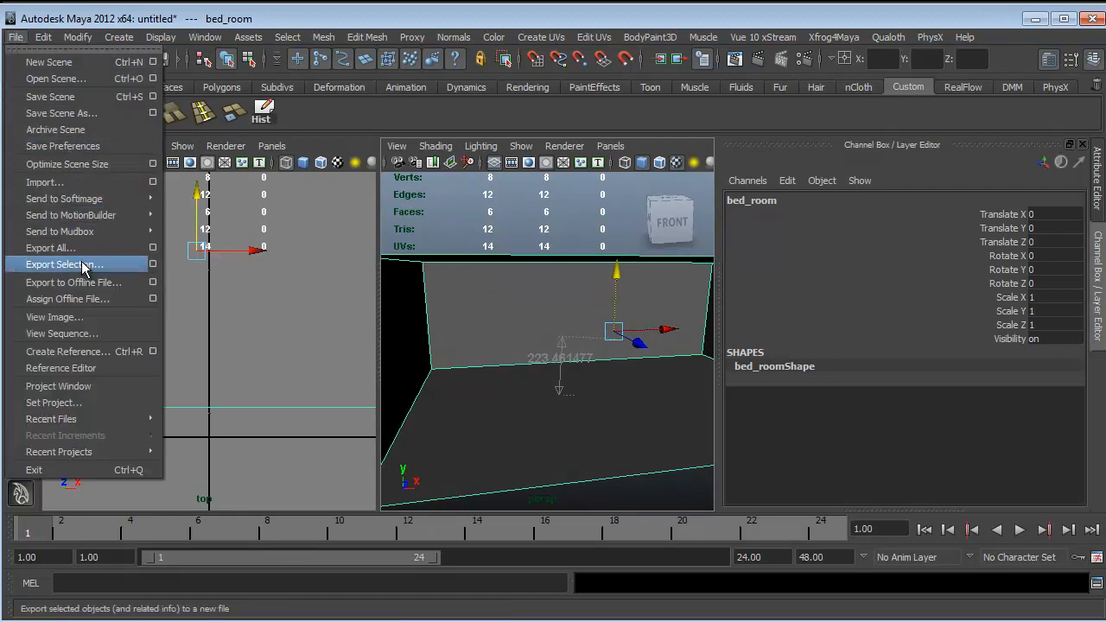
{"action": "left_click", "coordinate": [43, 264]}
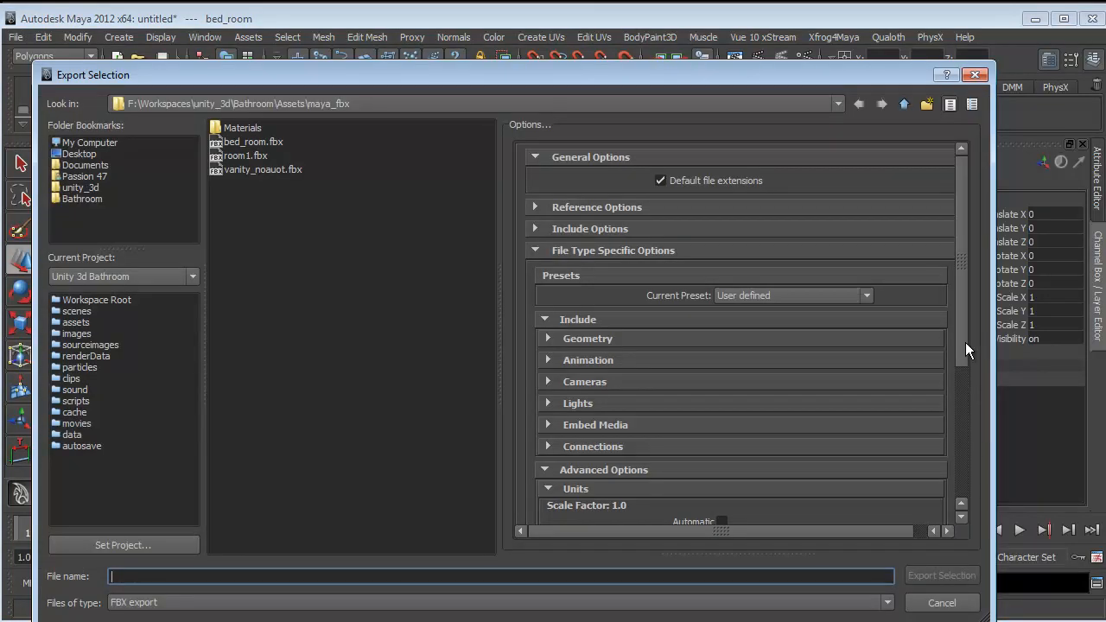
{"action": "left_click", "coordinate": [258, 143]}
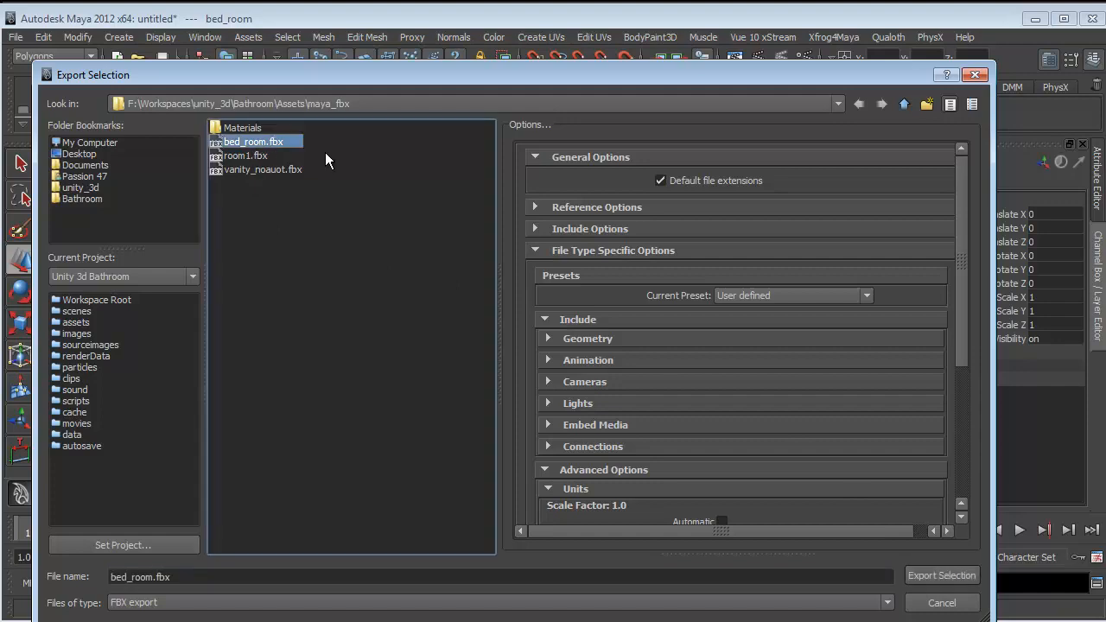
{"action": "left_click", "coordinate": [925, 577]}
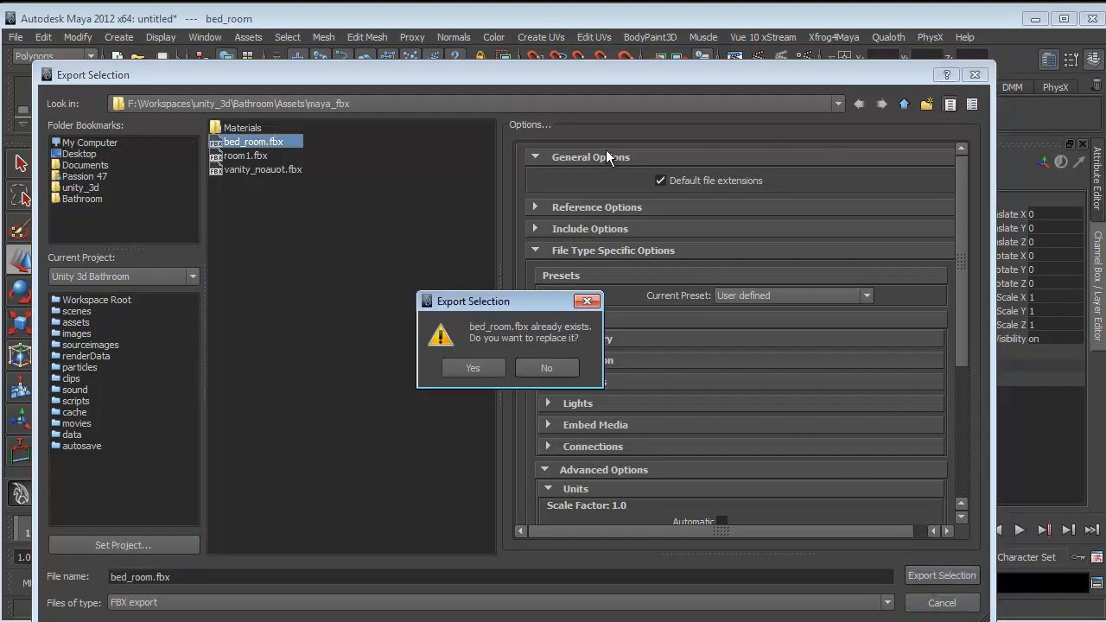
{"action": "left_click", "coordinate": [464, 369]}
Switch to Unity and raise the bed_room object to about 2.108 on the Y axis
{"action": "key", "text": "alt+Tab"}
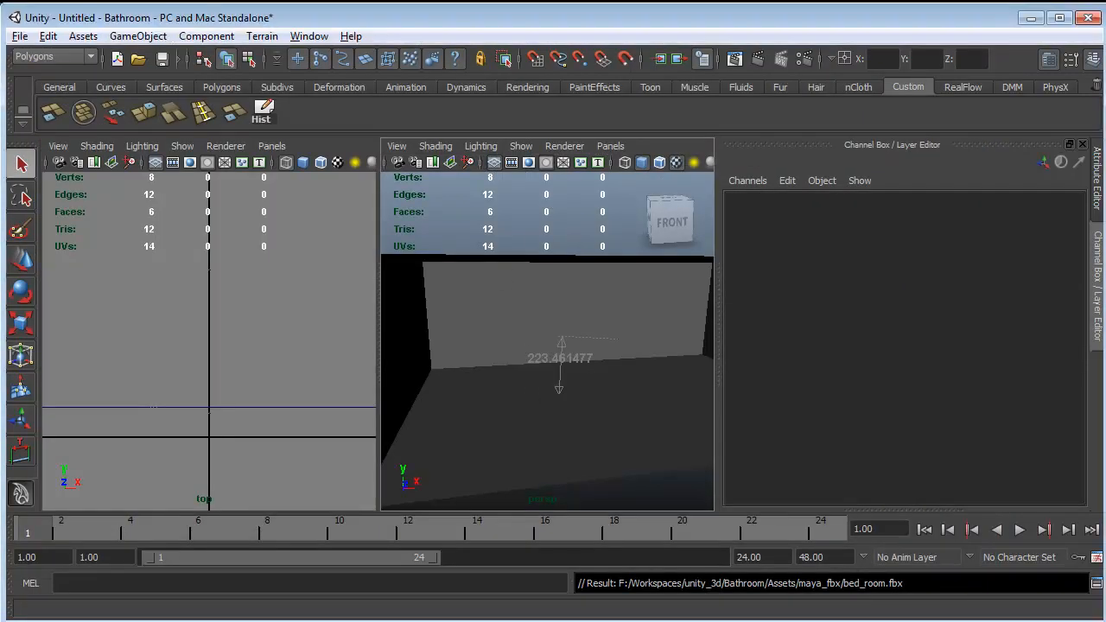
{"action": "left_click_drag", "start_coordinate": [491, 264], "coordinate": [542, 195], "text": "alt"}
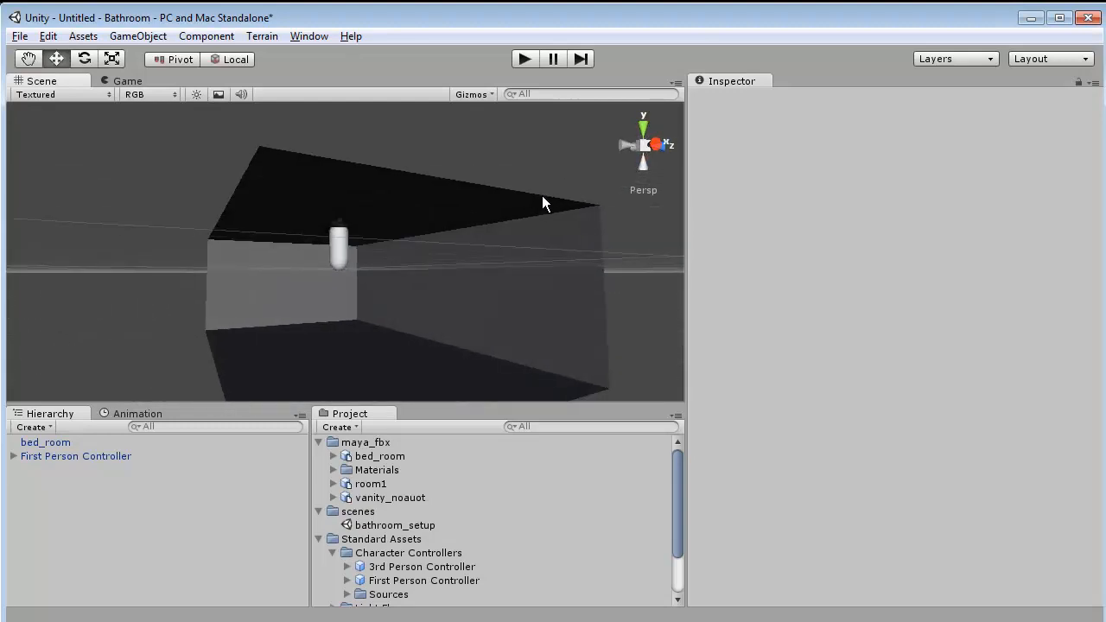
{"action": "left_click", "coordinate": [350, 226]}
{"action": "left_click_drag", "start_coordinate": [350, 223], "coordinate": [413, 269]}
Check the bed_room model's import settings and examine the scene room's size around the First Person Controller
{"action": "left_click", "coordinate": [368, 485]}
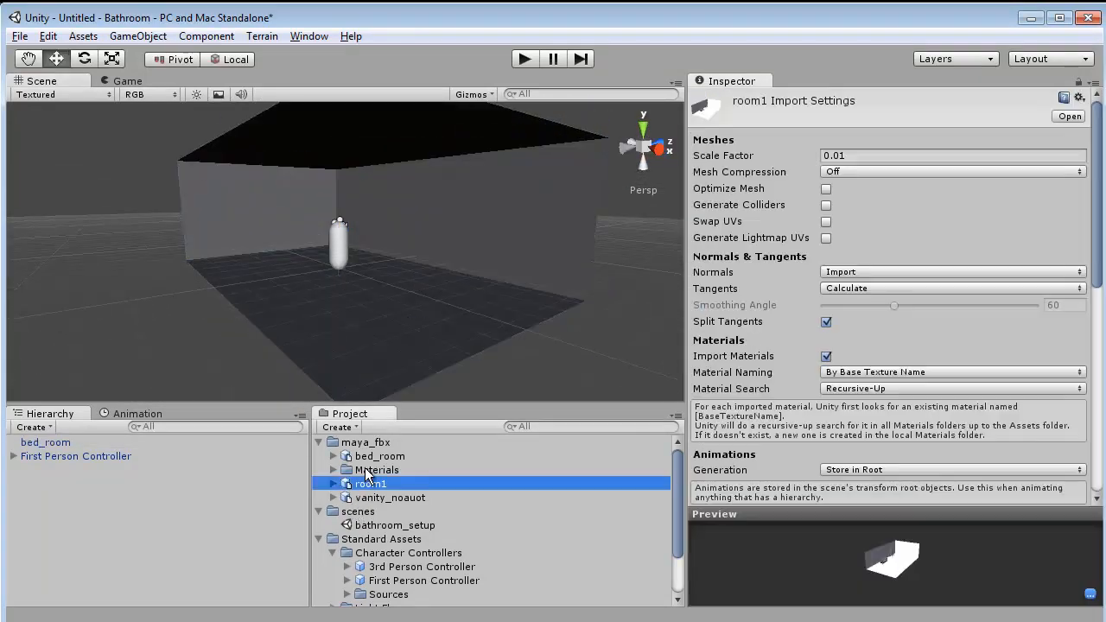
{"action": "left_click", "coordinate": [372, 457]}
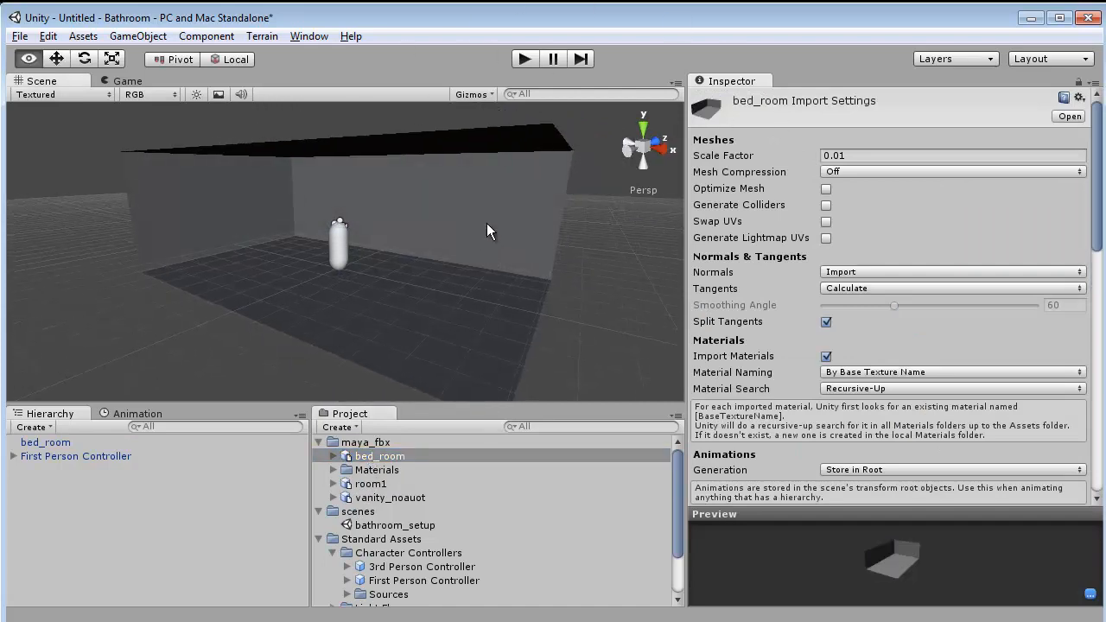
{"action": "left_click", "coordinate": [427, 231]}
{"action": "left_click_drag", "start_coordinate": [427, 232], "coordinate": [493, 266], "text": "alt"}
{"action": "right_click_drag", "start_coordinate": [493, 267], "coordinate": [357, 219], "text": "alt"}
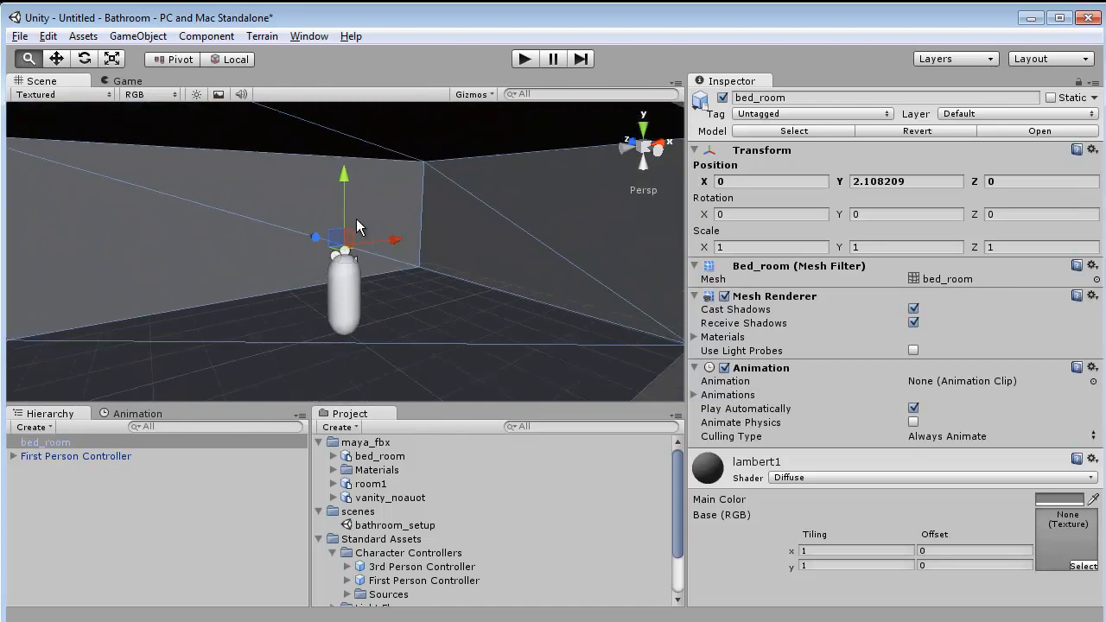
{"action": "left_click_drag", "start_coordinate": [356, 219], "coordinate": [571, 278], "text": "alt"}
{"action": "right_click_drag", "start_coordinate": [571, 279], "coordinate": [198, 222], "text": "alt"}
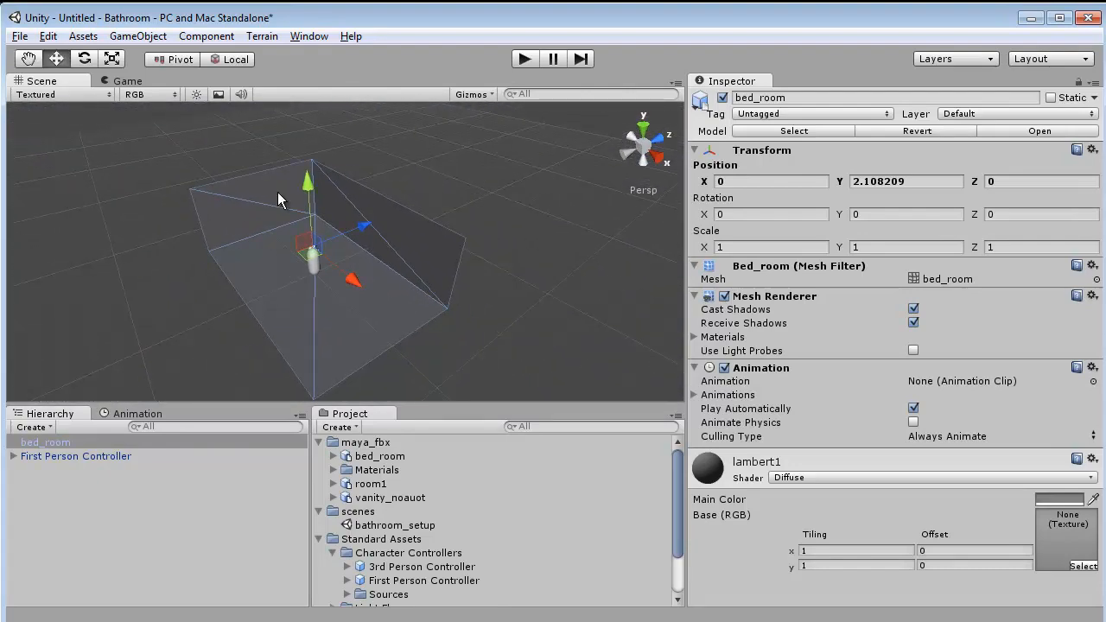
{"action": "left_click_drag", "start_coordinate": [240, 324], "coordinate": [429, 263], "text": "alt"}
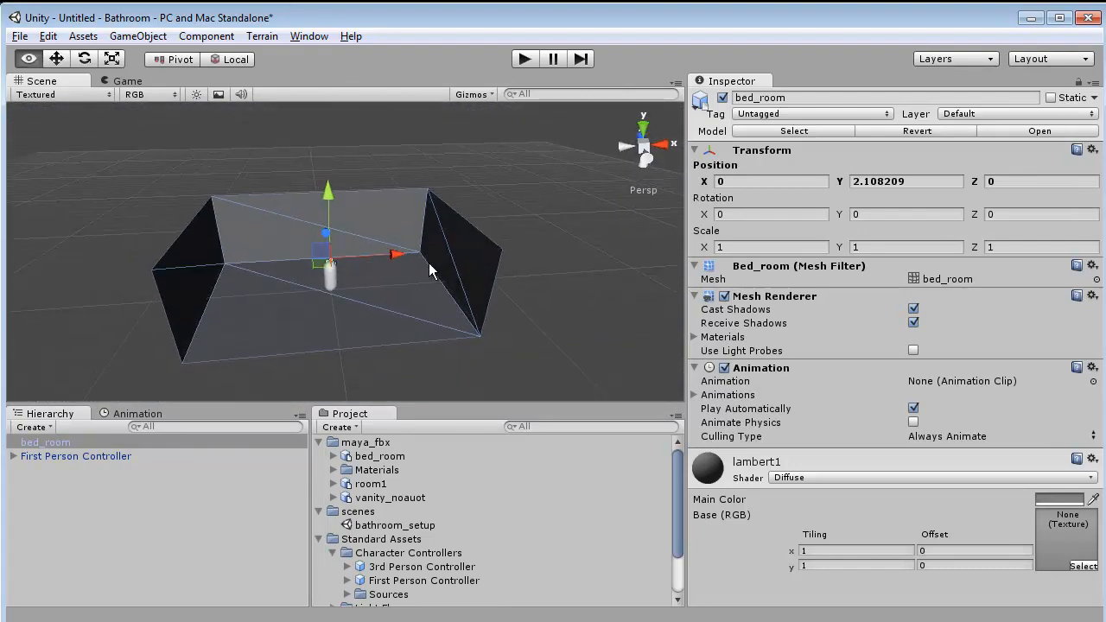
Create a plane and lower it to about -0.331 on the Y axis, near the room's floor
{"action": "left_click", "coordinate": [125, 39]}
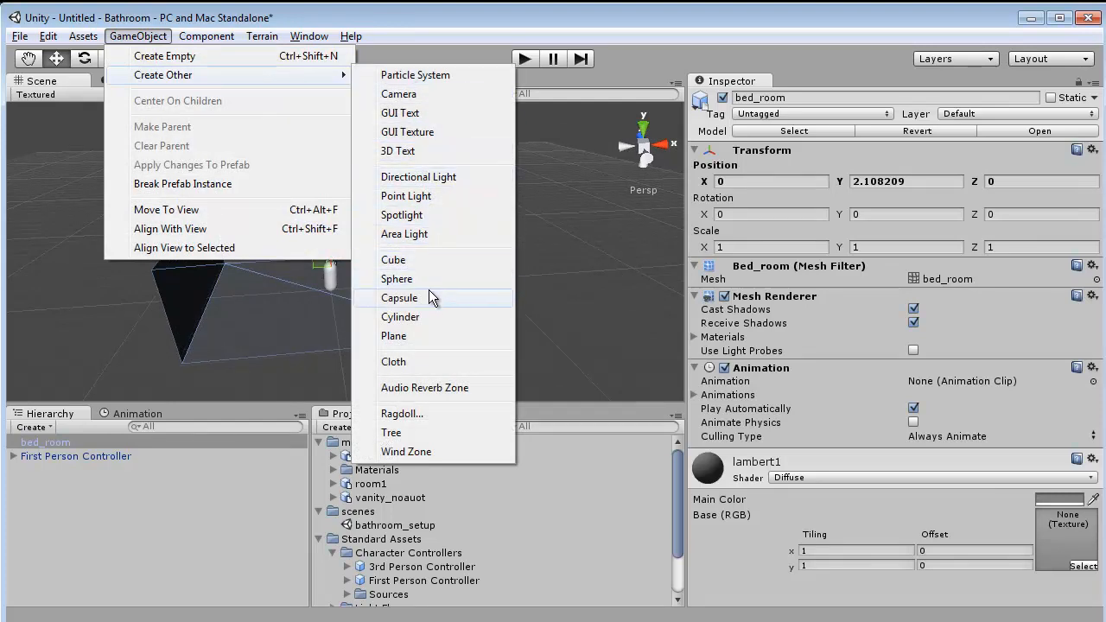
{"action": "left_click", "coordinate": [418, 336]}
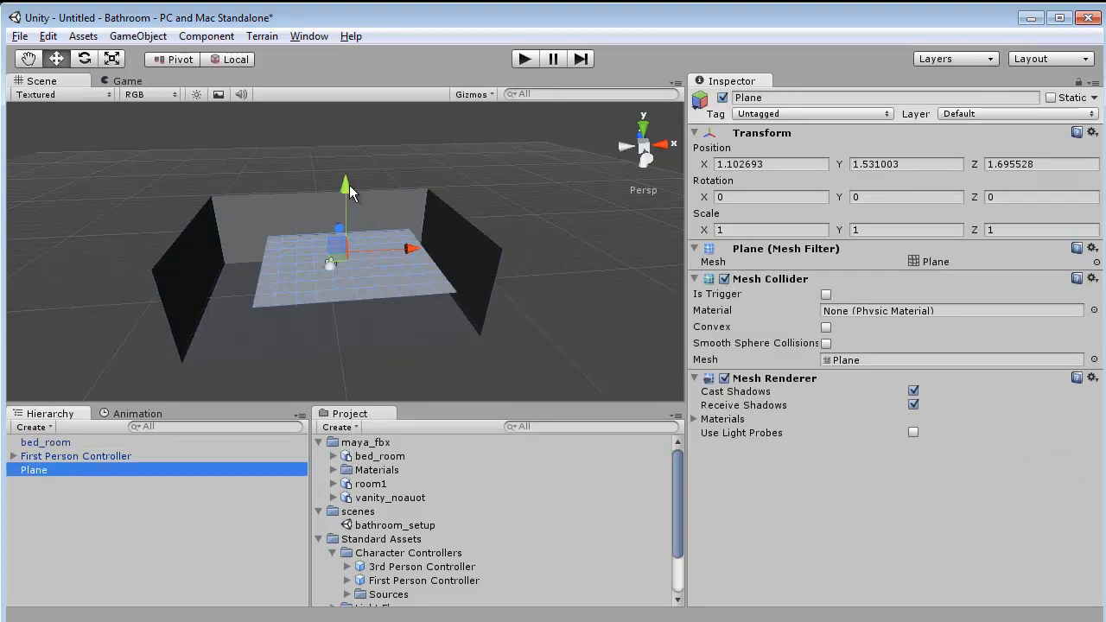
{"action": "left_click_drag", "start_coordinate": [349, 185], "coordinate": [348, 213]}
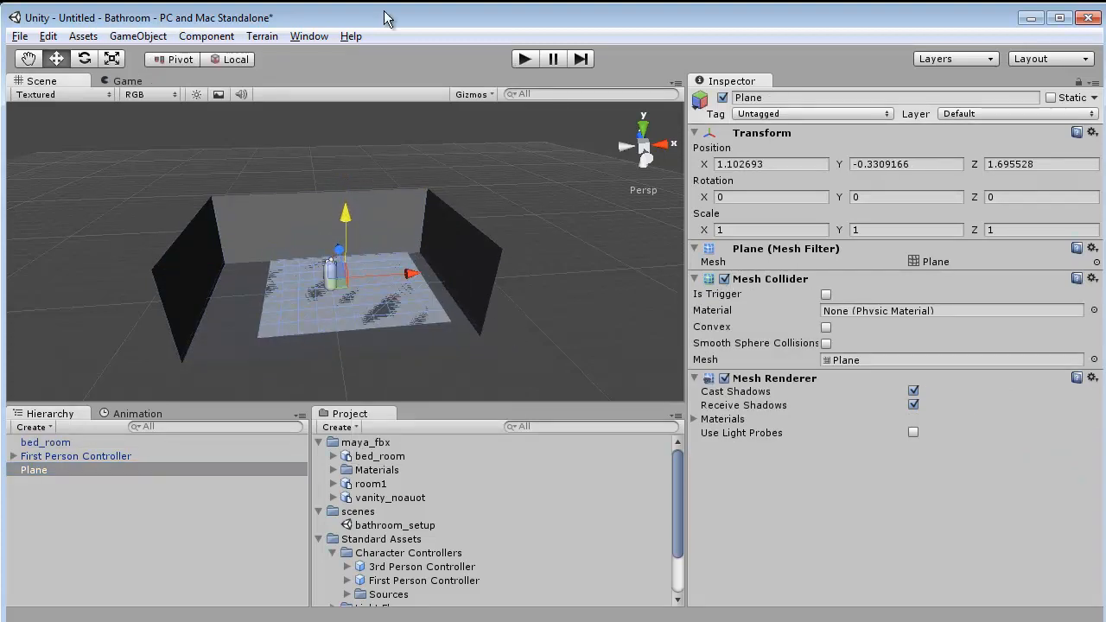
Scale the plane uniformly to about 2.392 and lower it to about -0.533 on the Y axis
{"action": "key", "text": "r"}
{"action": "left_click_drag", "start_coordinate": [355, 273], "coordinate": [492, 216]}
{"action": "key", "text": "w"}
{"action": "left_click_drag", "start_coordinate": [490, 3], "coordinate": [359, 268], "text": "alt"}
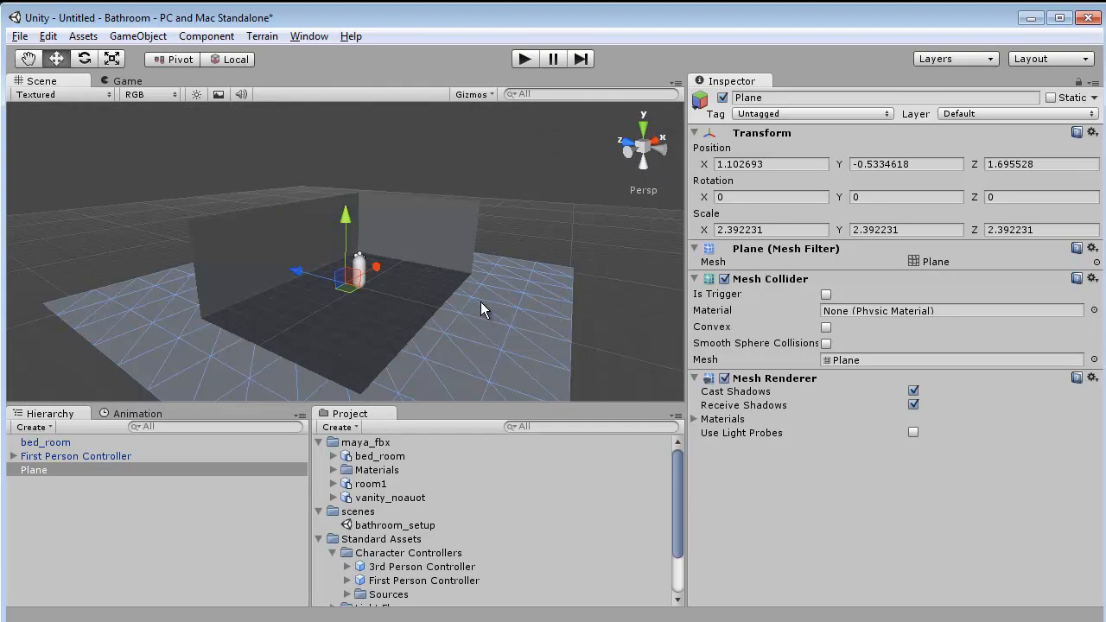
Examine the room, the ground plane and the First Person Controller's proportions from several angles
{"action": "left_click", "coordinate": [564, 237]}
{"action": "left_click_drag", "start_coordinate": [515, 234], "coordinate": [321, 286], "text": "alt"}
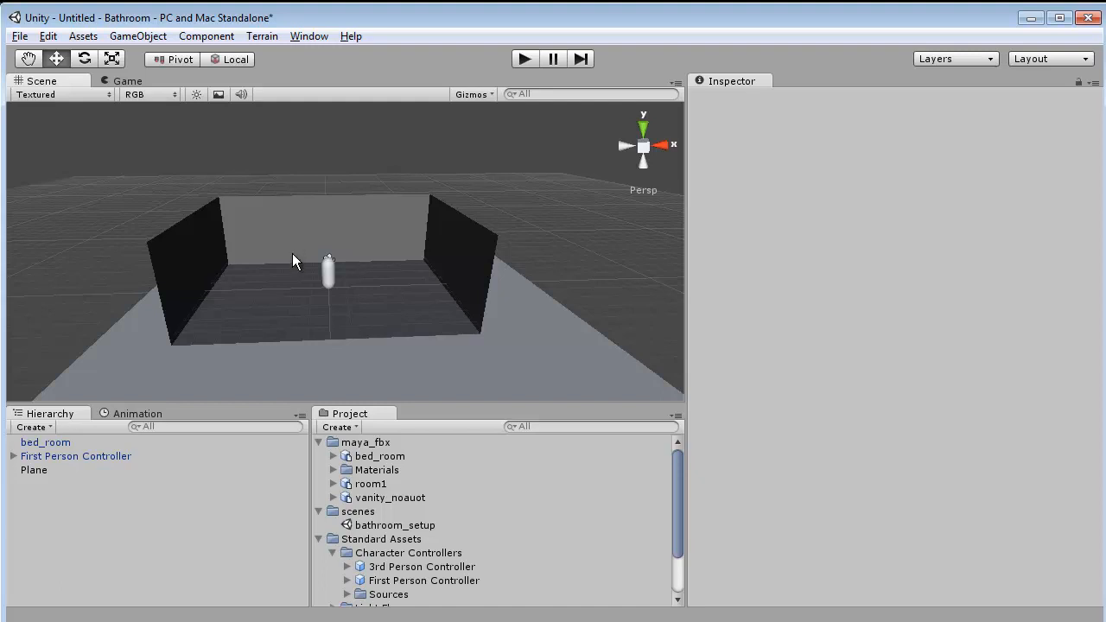
{"action": "left_click_drag", "start_coordinate": [294, 260], "coordinate": [362, 195], "text": "alt"}
{"action": "right_click_drag", "start_coordinate": [363, 195], "coordinate": [473, 163], "text": "alt"}
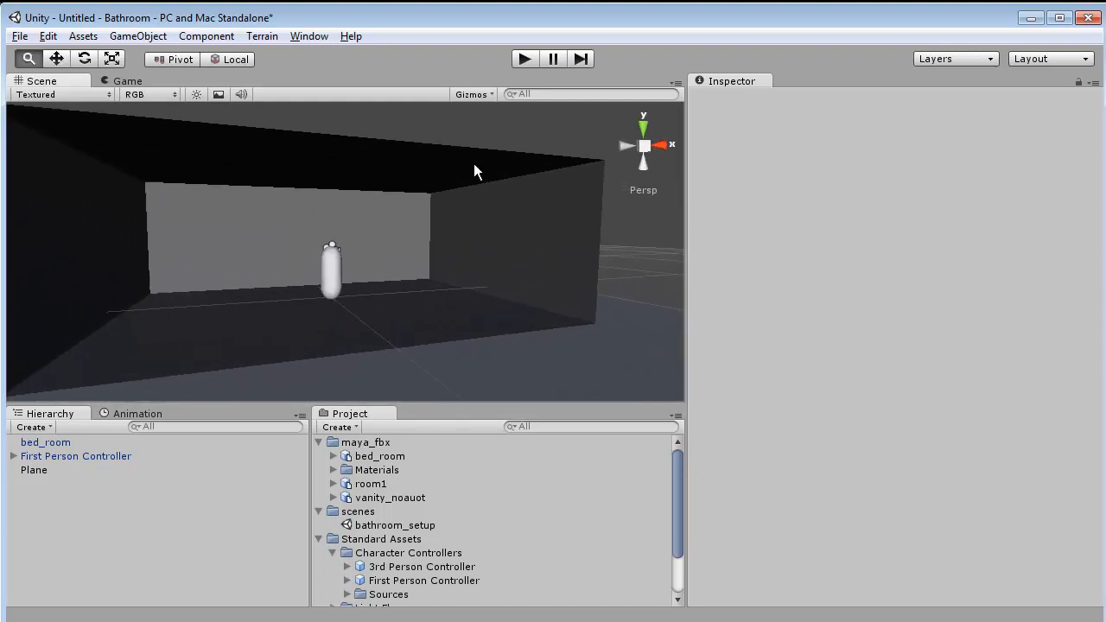
{"action": "left_click_drag", "start_coordinate": [289, 190], "coordinate": [416, 243], "text": "alt"}
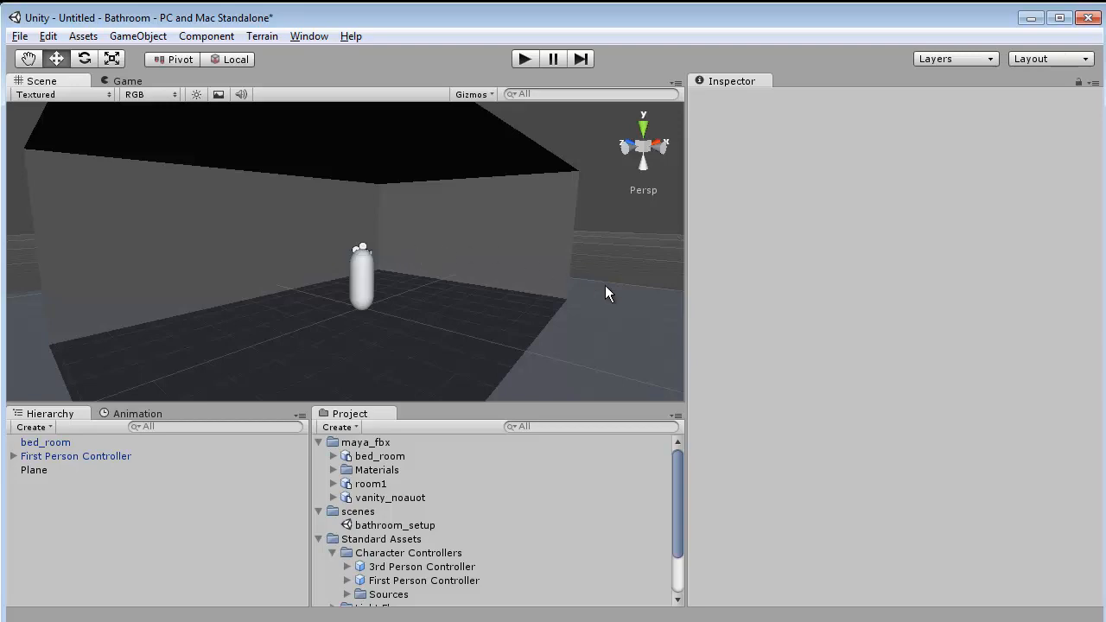
{"action": "left_click", "coordinate": [626, 328]}
{"action": "left_click_drag", "start_coordinate": [605, 332], "coordinate": [437, 257], "text": "alt"}
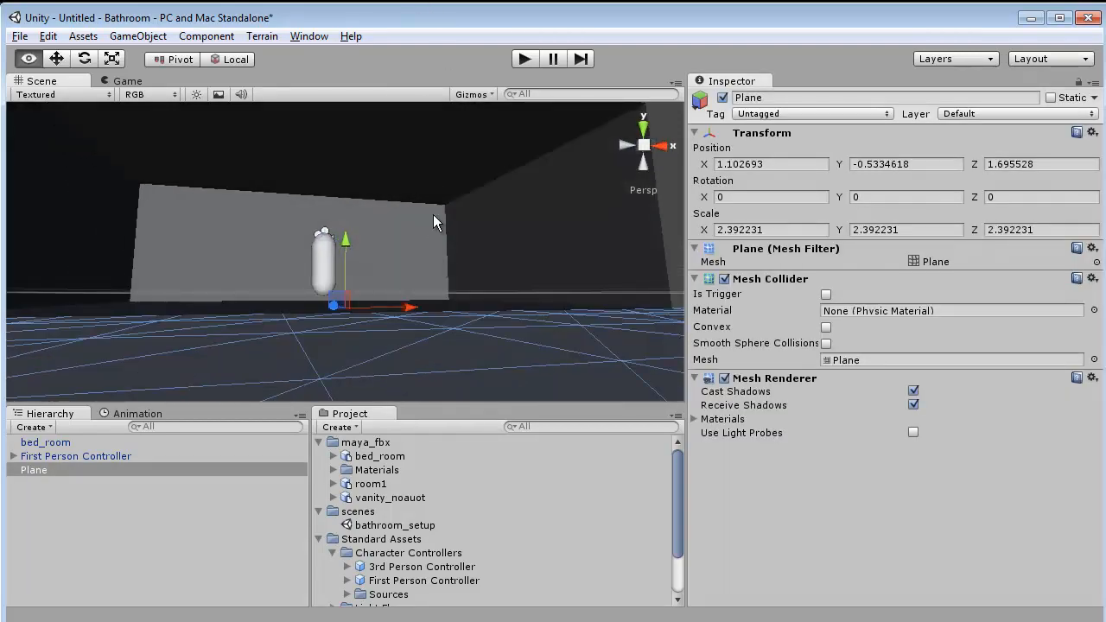
{"action": "left_click_drag", "start_coordinate": [433, 216], "coordinate": [482, 328], "text": "alt"}
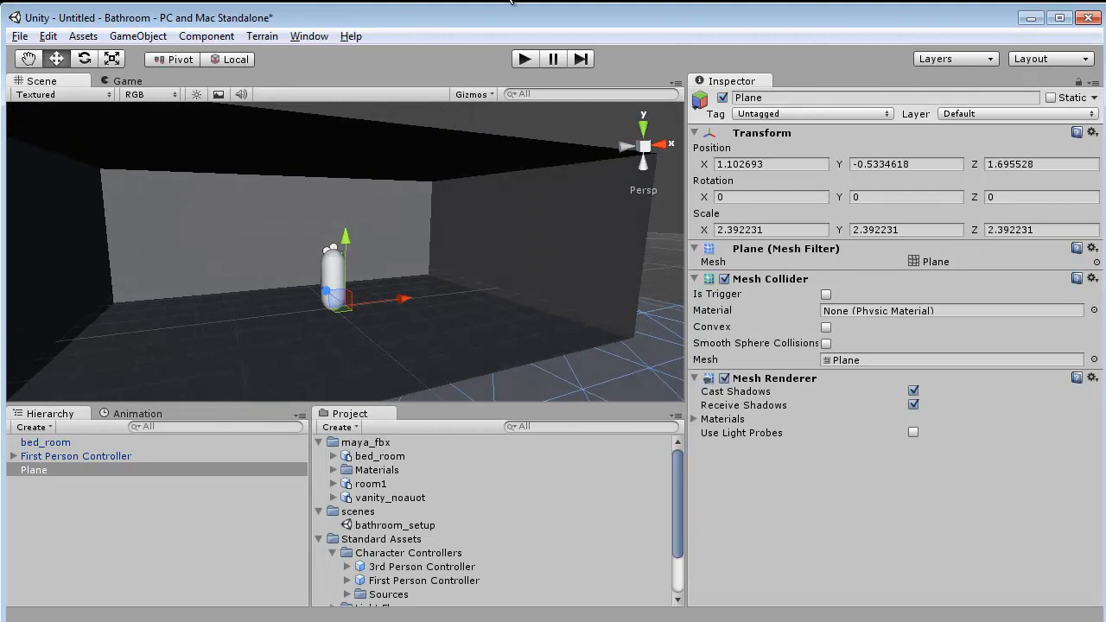
{"action": "left_click_drag", "start_coordinate": [360, 266], "coordinate": [417, 253], "text": "alt"}
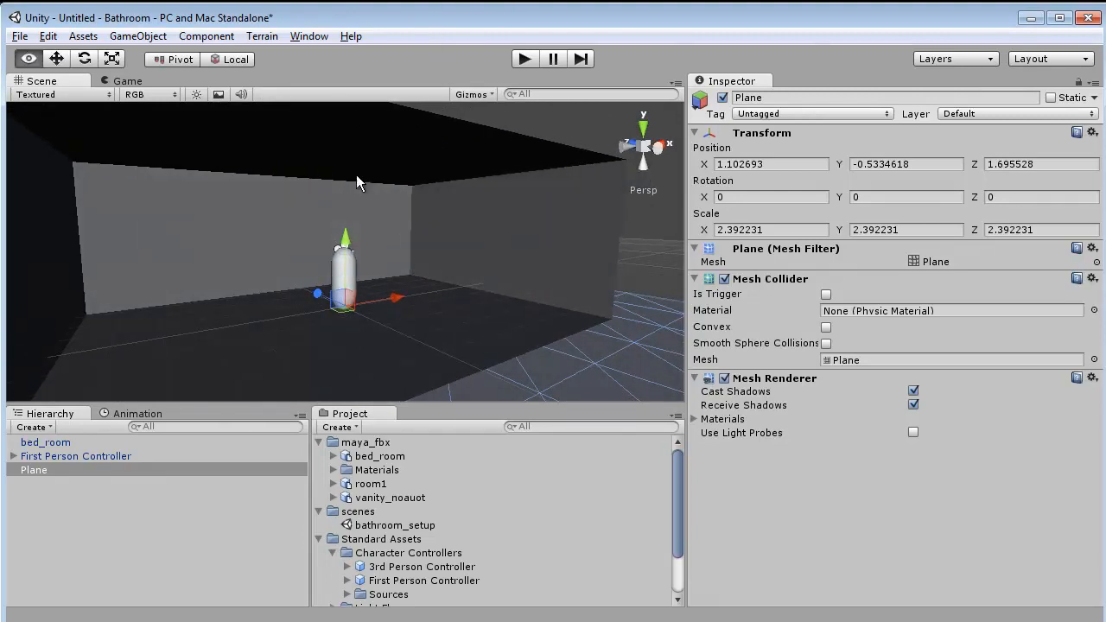
{"action": "left_click_drag", "start_coordinate": [356, 175], "coordinate": [426, 230], "text": "alt"}
{"action": "right_click_drag", "start_coordinate": [425, 230], "coordinate": [377, 222], "text": "alt"}
{"action": "left_click_drag", "start_coordinate": [378, 222], "coordinate": [277, 173], "text": "alt"}
Add a directional light and move it to about -8.571, 8.760, 9.640, above and outside the room
{"action": "left_click", "coordinate": [148, 35]}
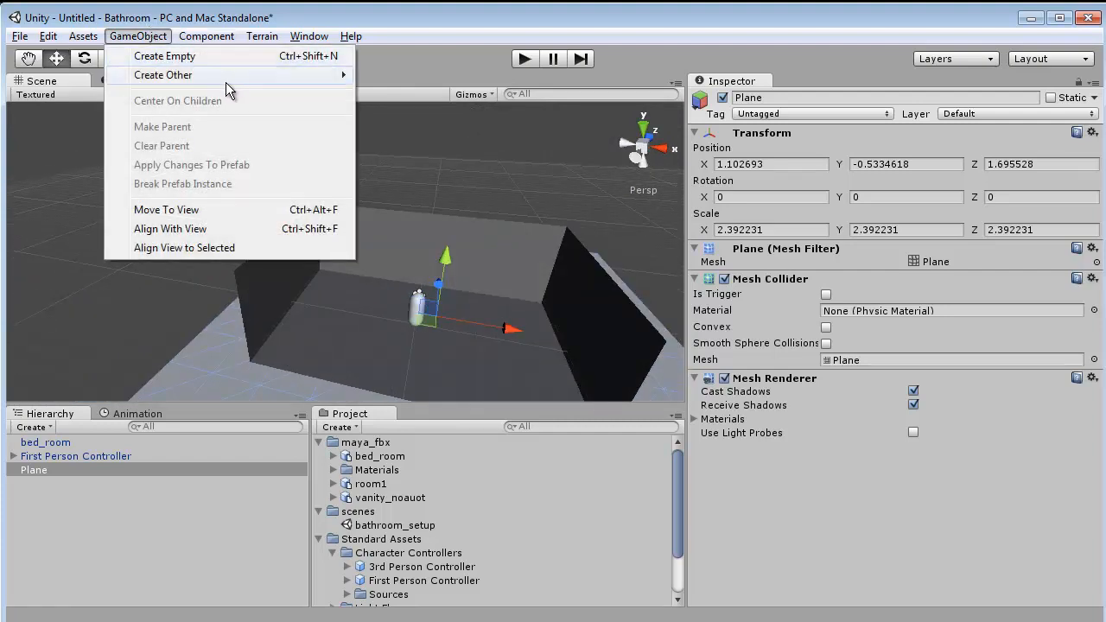
{"action": "mouse_move", "coordinate": [284, 78]}
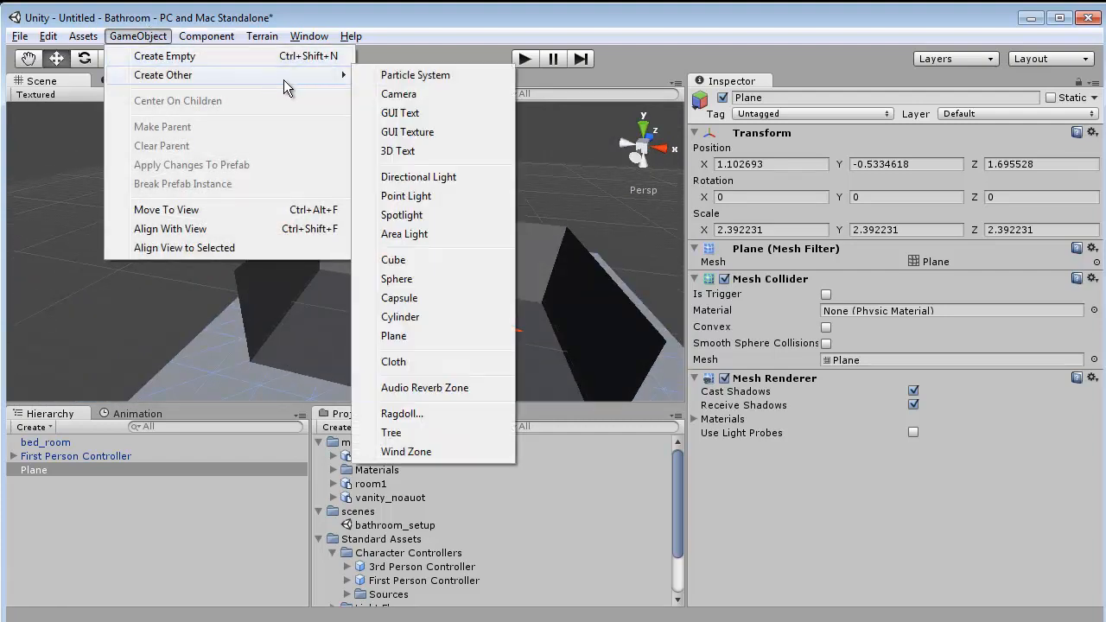
{"action": "left_click", "coordinate": [441, 179]}
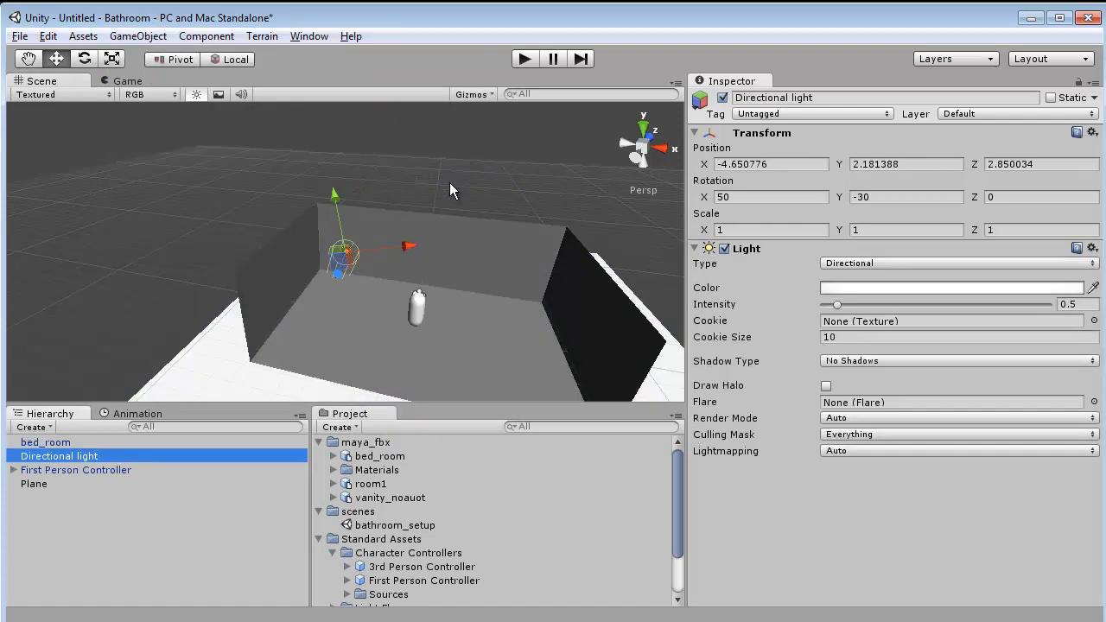
{"action": "left_click_drag", "start_coordinate": [350, 225], "coordinate": [438, 175]}
Rotate the directional light to about 24.184 on Z and reduce its intensity to 0.09
{"action": "key", "text": "e"}
{"action": "left_click_drag", "start_coordinate": [179, 162], "coordinate": [826, 235]}
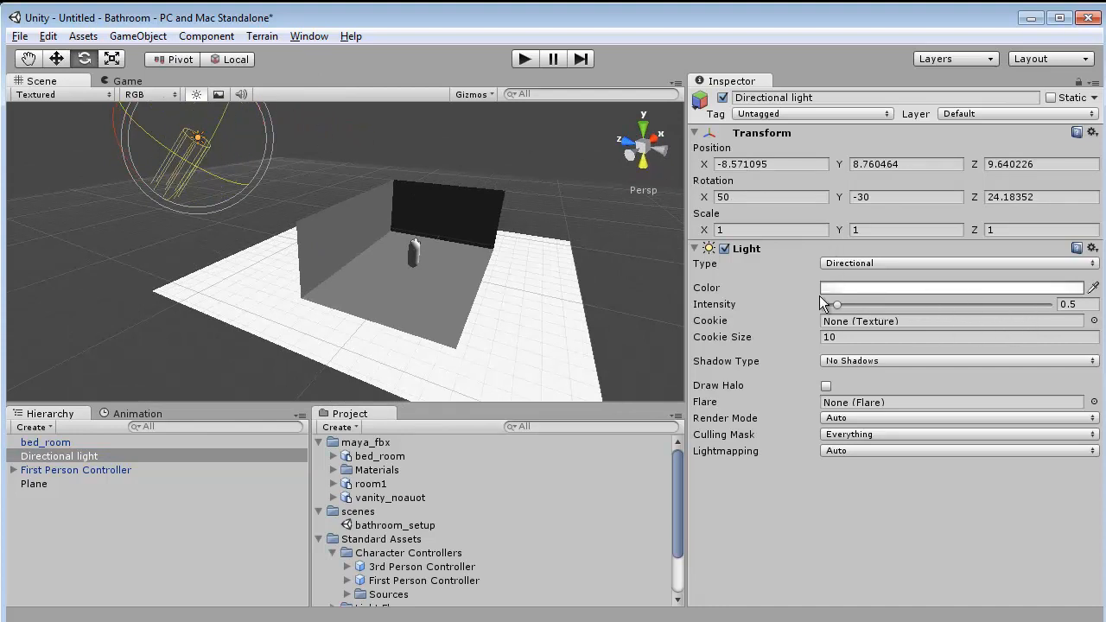
{"action": "left_click_drag", "start_coordinate": [833, 302], "coordinate": [828, 302]}
{"action": "left_click_drag", "start_coordinate": [573, 249], "coordinate": [351, 140], "text": "alt"}
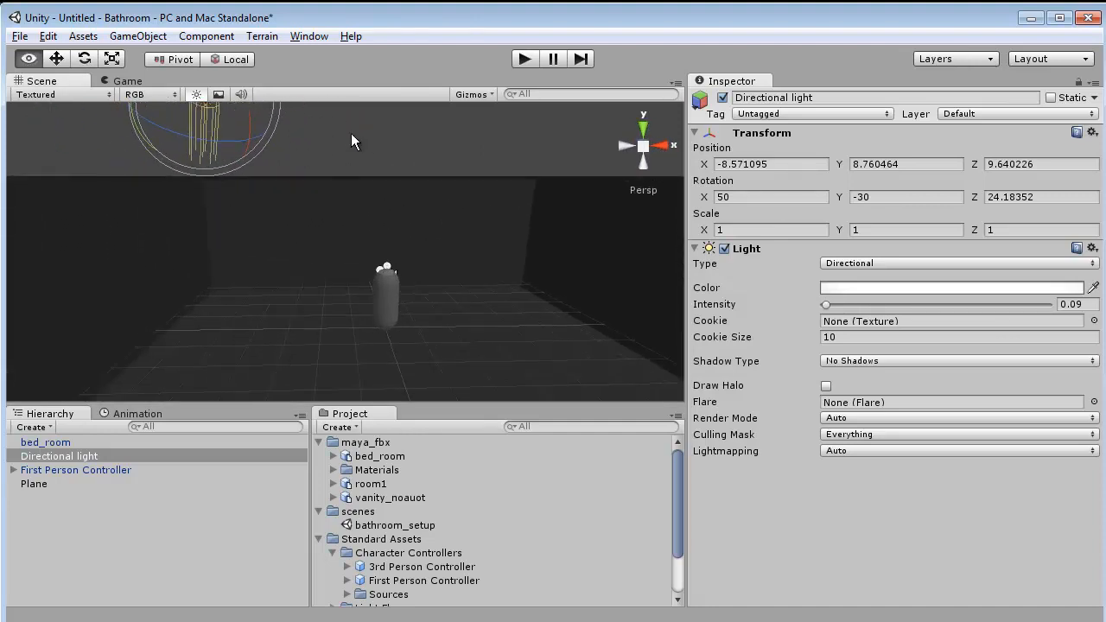
Raise the First Person Controller to about 1.344 on the Y axis and briefly play-test the scene
{"action": "left_click", "coordinate": [381, 290]}
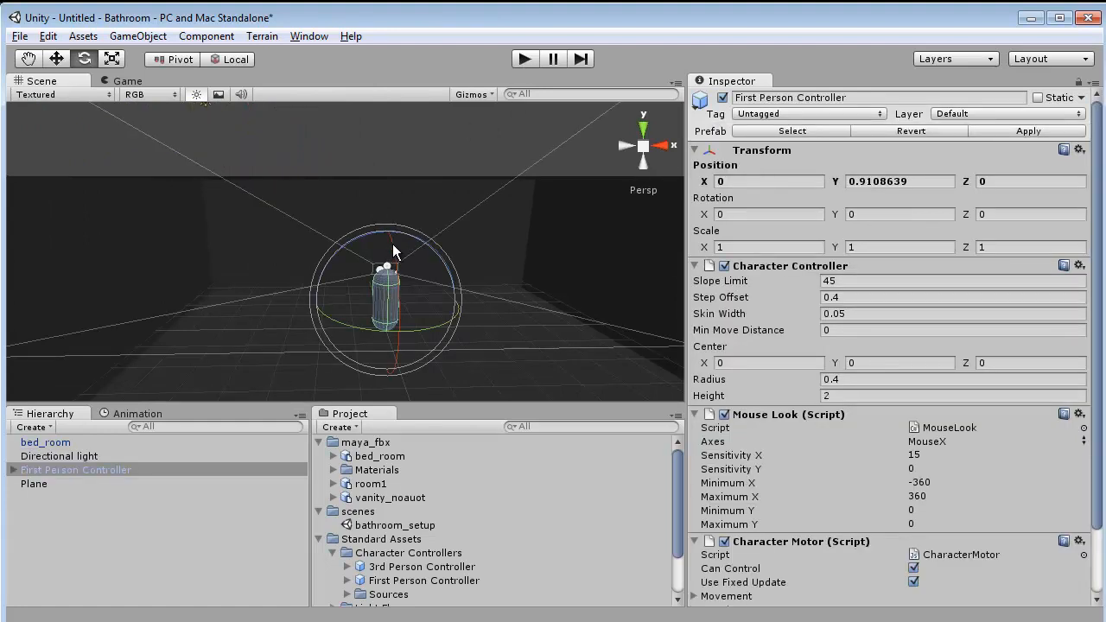
{"action": "key", "text": "w"}
{"action": "left_click_drag", "start_coordinate": [388, 247], "coordinate": [389, 232]}
{"action": "left_click", "coordinate": [525, 59]}
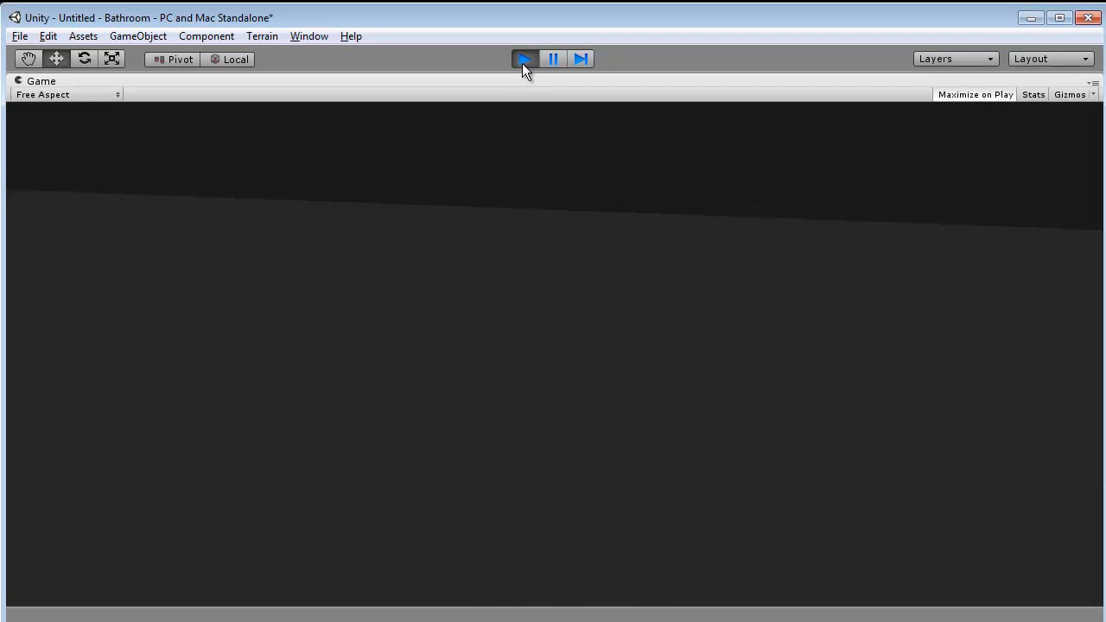
{"action": "left_click", "coordinate": [523, 59]}
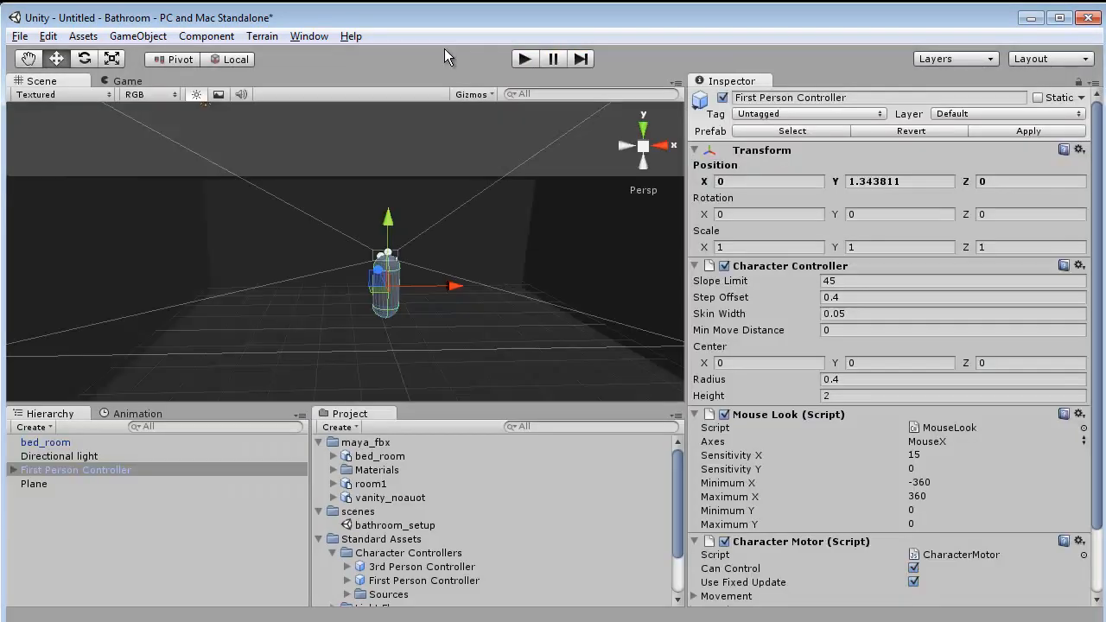
Add a point light and move it to about -5.672, 3.659, 2.949, high in a corner of the room
{"action": "left_click_drag", "start_coordinate": [519, 242], "coordinate": [287, 93], "text": "alt"}
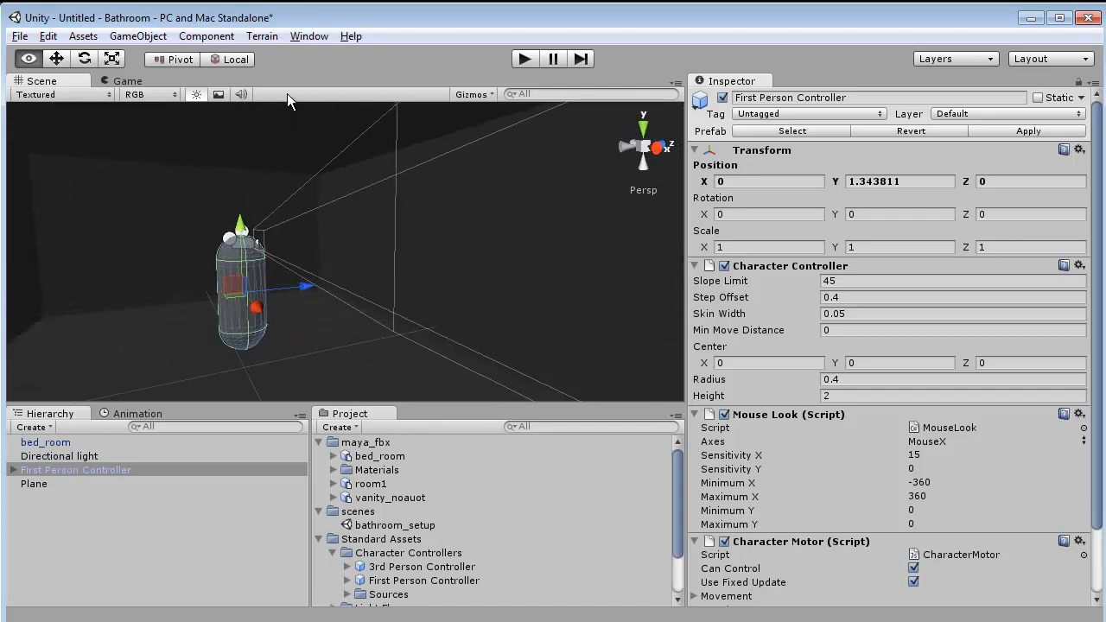
{"action": "left_click_drag", "start_coordinate": [296, 217], "coordinate": [198, 104], "text": "alt"}
{"action": "left_click", "coordinate": [138, 36]}
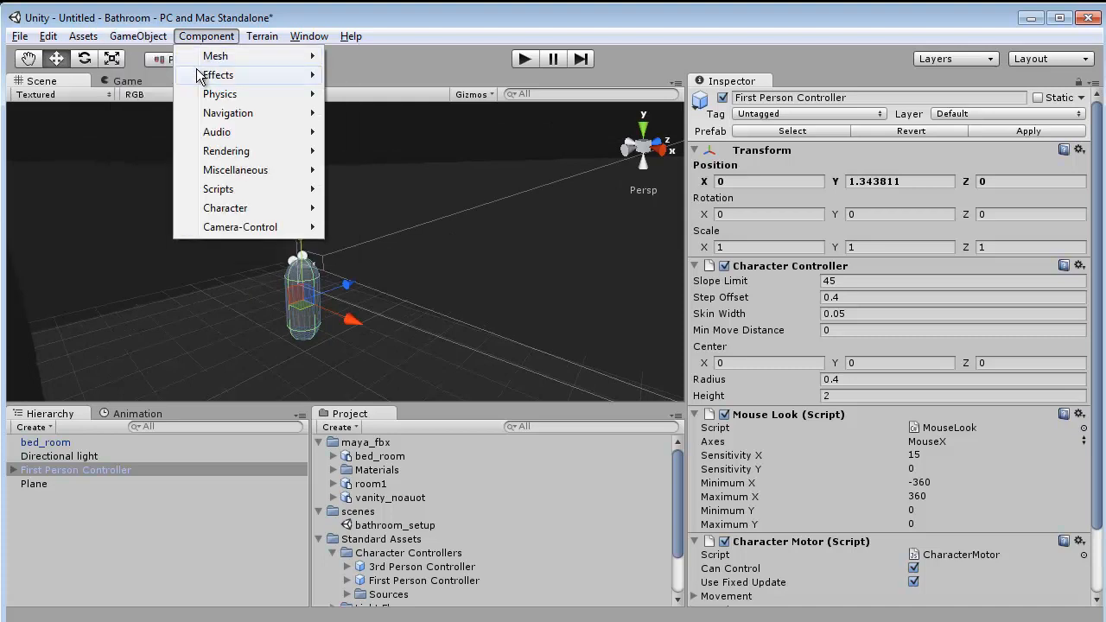
{"action": "mouse_move", "coordinate": [213, 78]}
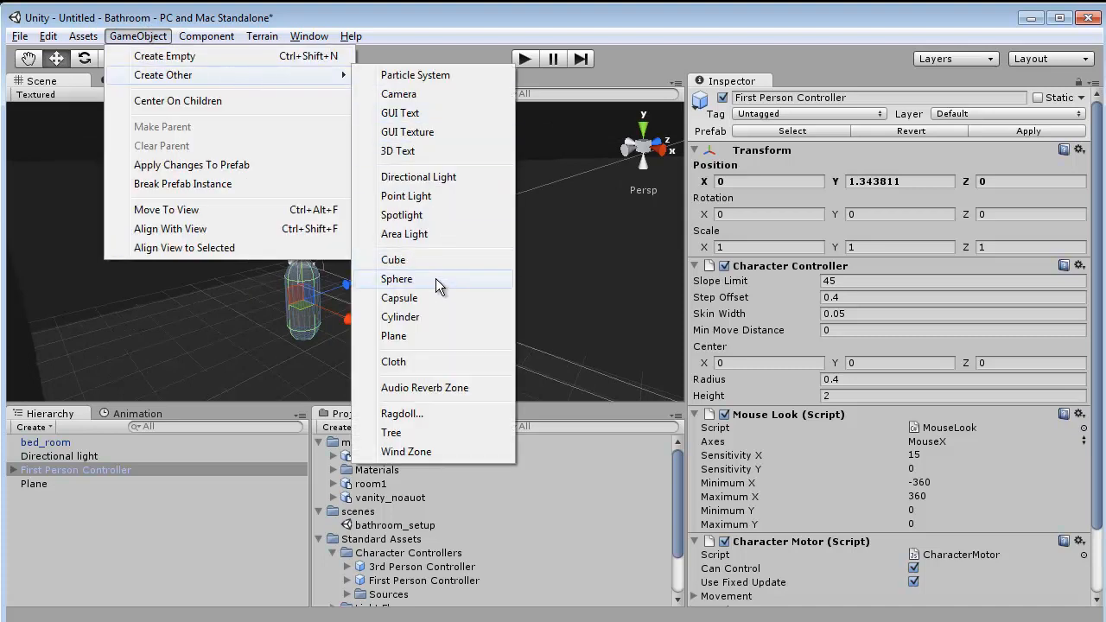
{"action": "left_click", "coordinate": [459, 196]}
{"action": "left_click_drag", "start_coordinate": [348, 185], "coordinate": [350, 125]}
{"action": "left_click_drag", "start_coordinate": [394, 190], "coordinate": [475, 97]}
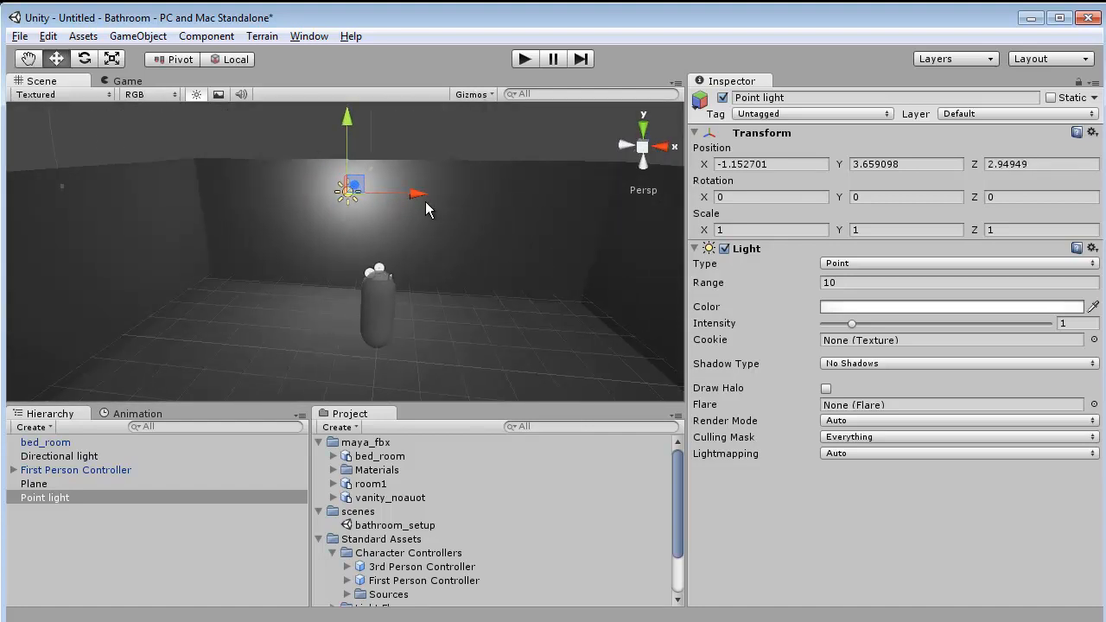
{"action": "left_click_drag", "start_coordinate": [425, 201], "coordinate": [299, 154]}
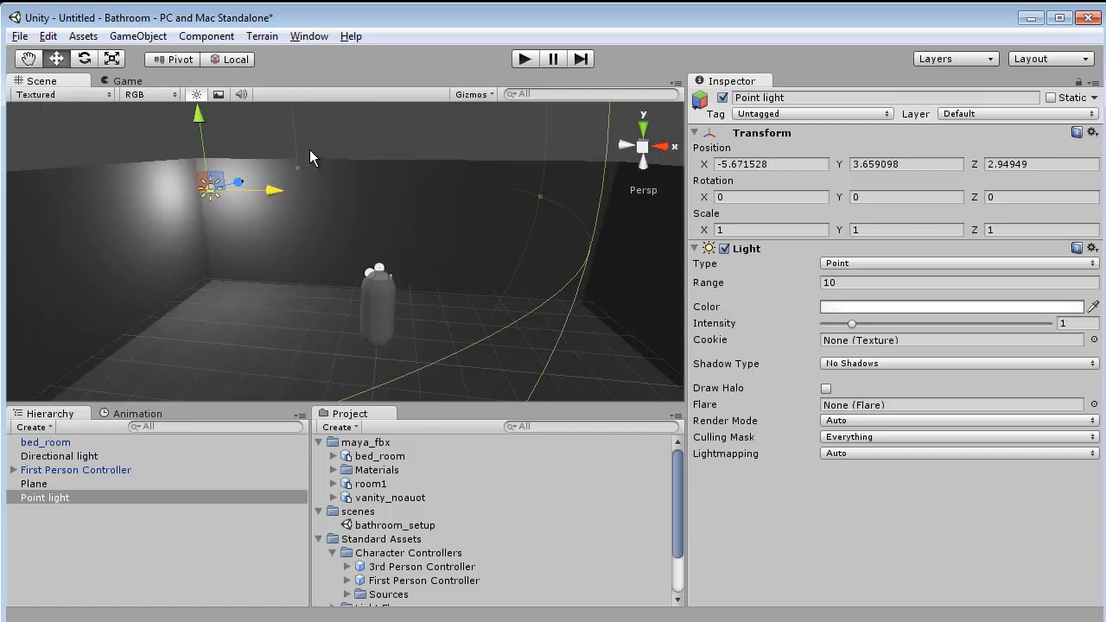
Set the point light's range to 5, reduce its intensity to 0.45 and briefly play-test the lighting
{"action": "left_click", "coordinate": [982, 285]}
{"action": "type", "text": "5"}
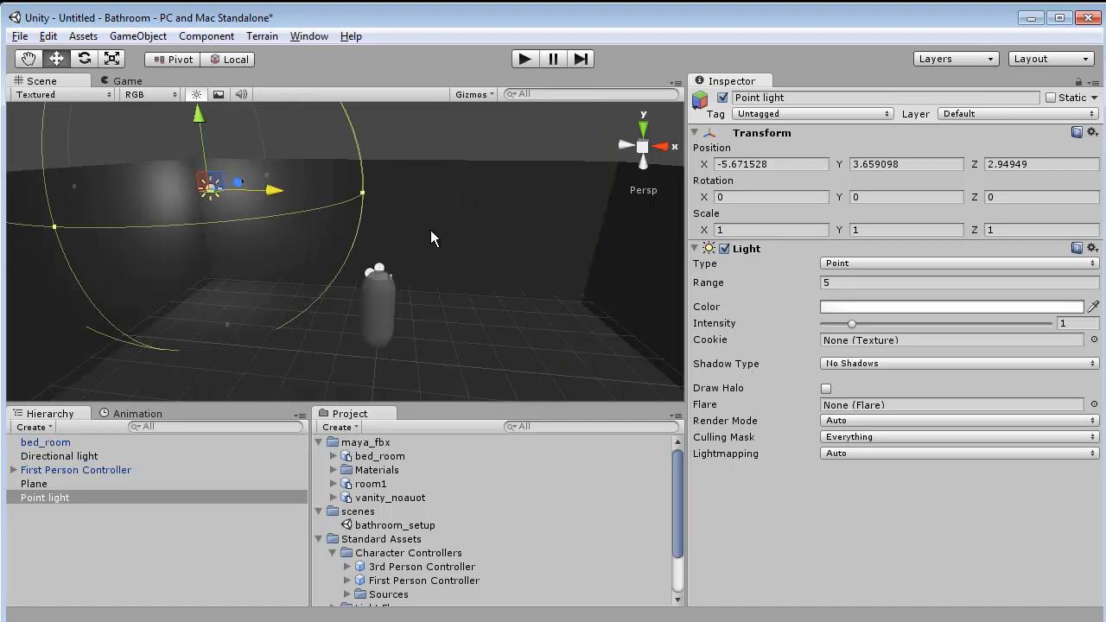
{"action": "left_click_drag", "start_coordinate": [435, 237], "coordinate": [434, 194], "text": "alt"}
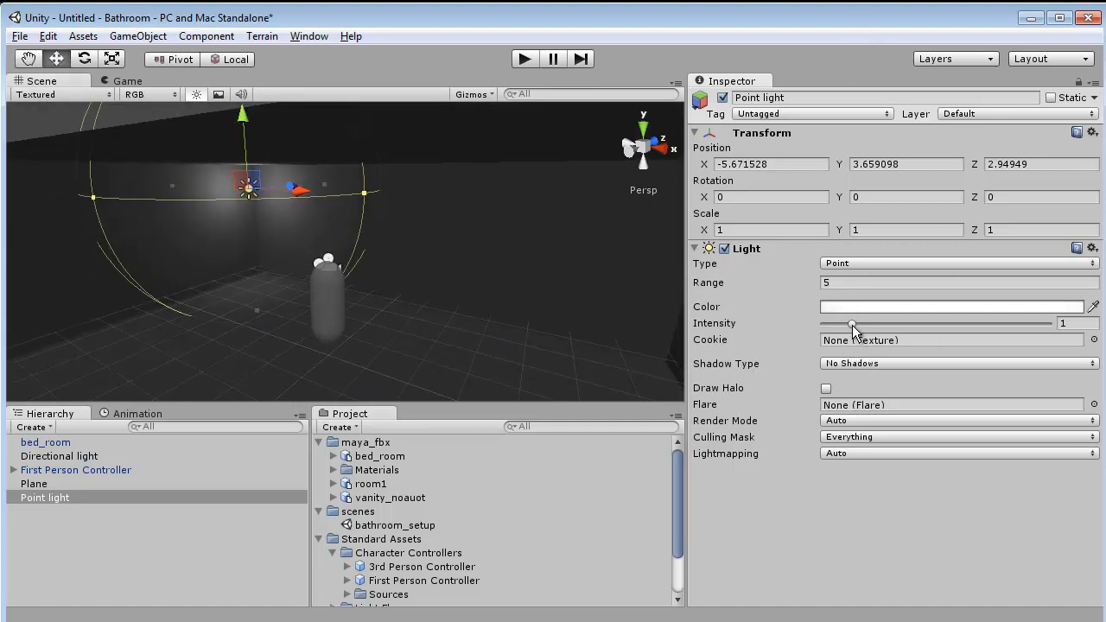
{"action": "mouse_move", "coordinate": [853, 326]}
{"action": "left_mouse_down"}
{"action": "mouse_move", "coordinate": [825, 327]}
{"action": "mouse_move", "coordinate": [836, 327]}
{"action": "left_mouse_up"}
{"action": "left_click", "coordinate": [531, 54]}
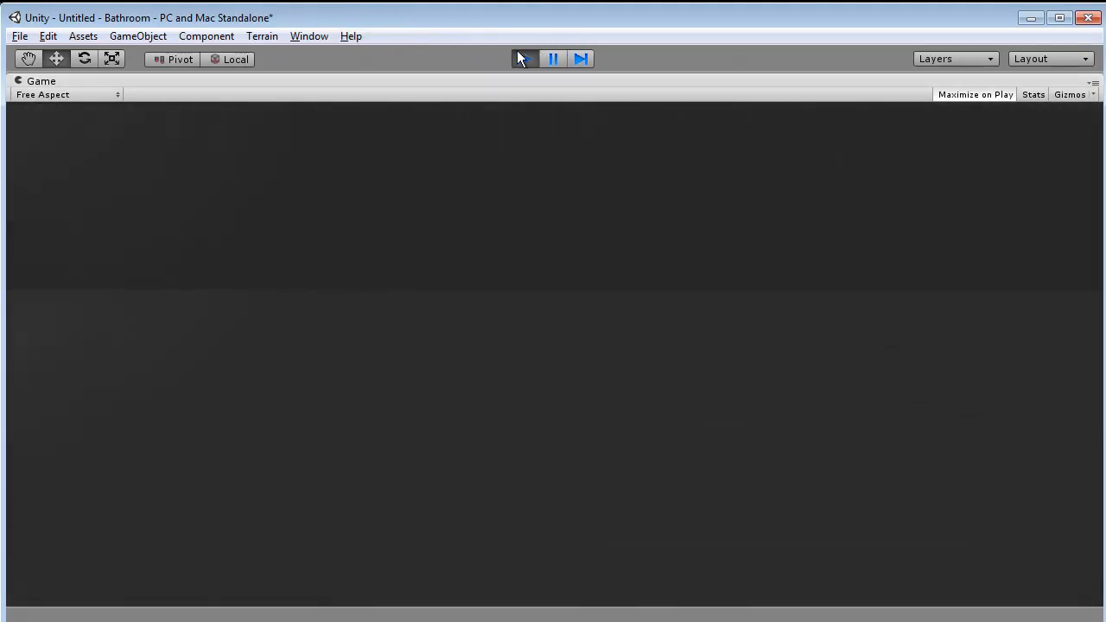
{"action": "left_click", "coordinate": [520, 54]}
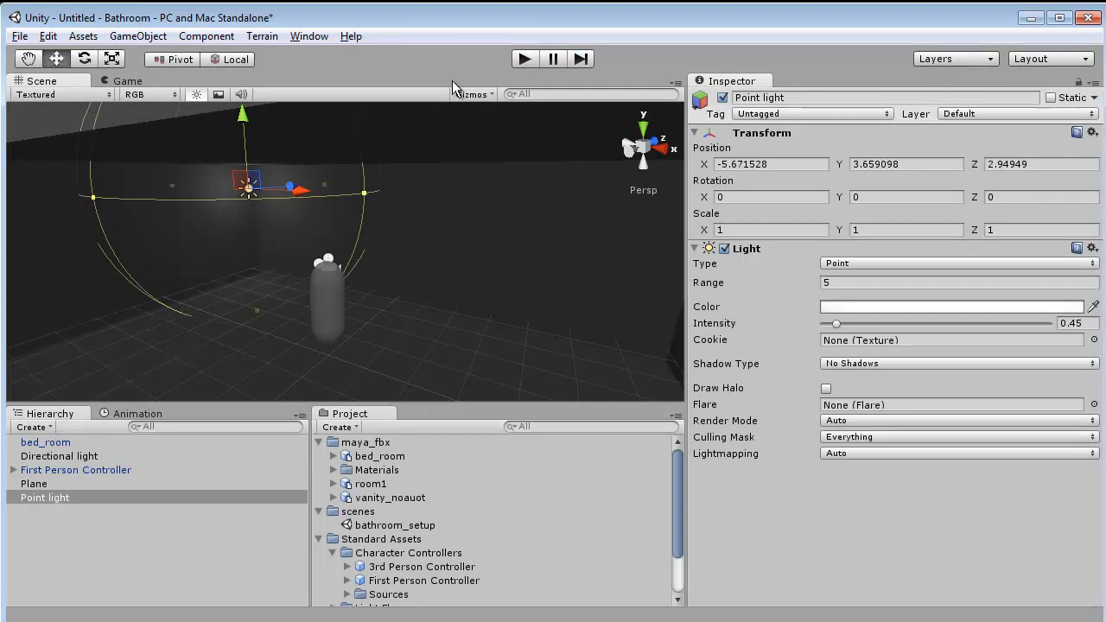
Add a spotlight and move it to about 0.810, 6.824, 0.389, above the room near the First Person Controller
{"action": "left_click", "coordinate": [141, 36]}
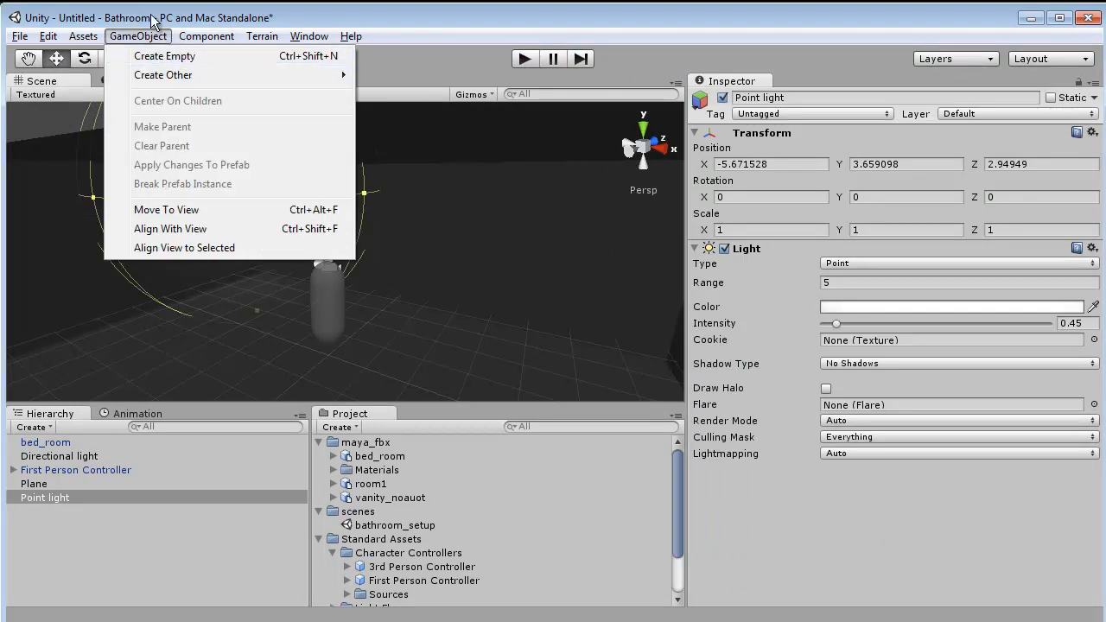
{"action": "mouse_move", "coordinate": [180, 75]}
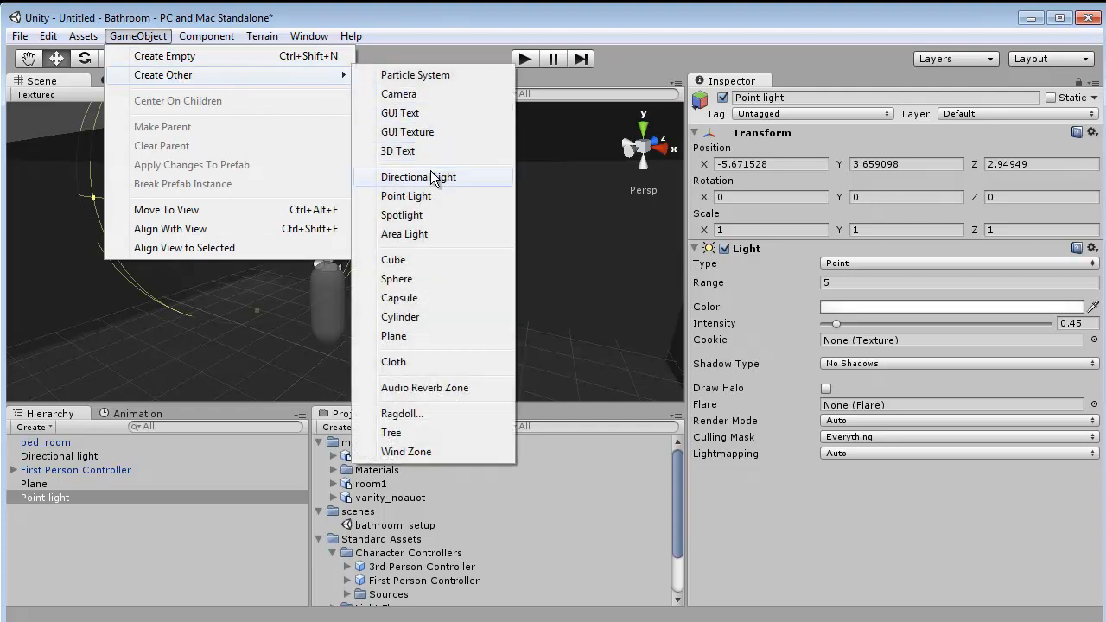
{"action": "left_click", "coordinate": [449, 224]}
{"action": "left_click_drag", "start_coordinate": [346, 248], "coordinate": [350, 61]}
{"action": "left_click_drag", "start_coordinate": [484, 216], "coordinate": [463, 194], "text": "alt"}
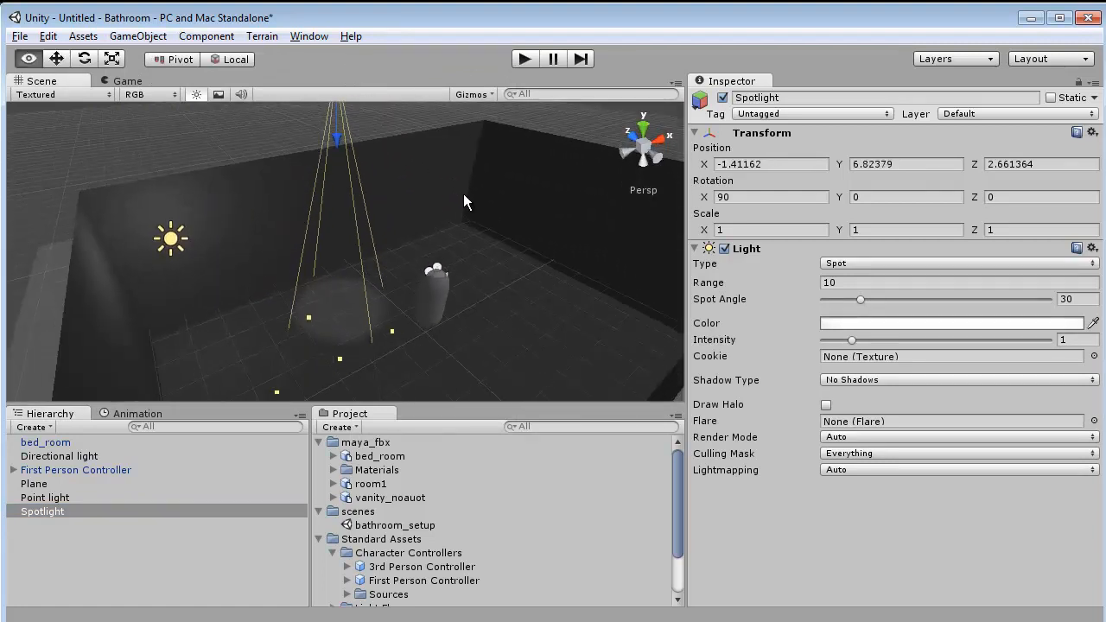
{"action": "left_click_drag", "start_coordinate": [326, 136], "coordinate": [404, 306], "text": "alt"}
{"action": "right_click_drag", "start_coordinate": [405, 307], "coordinate": [294, 201], "text": "alt"}
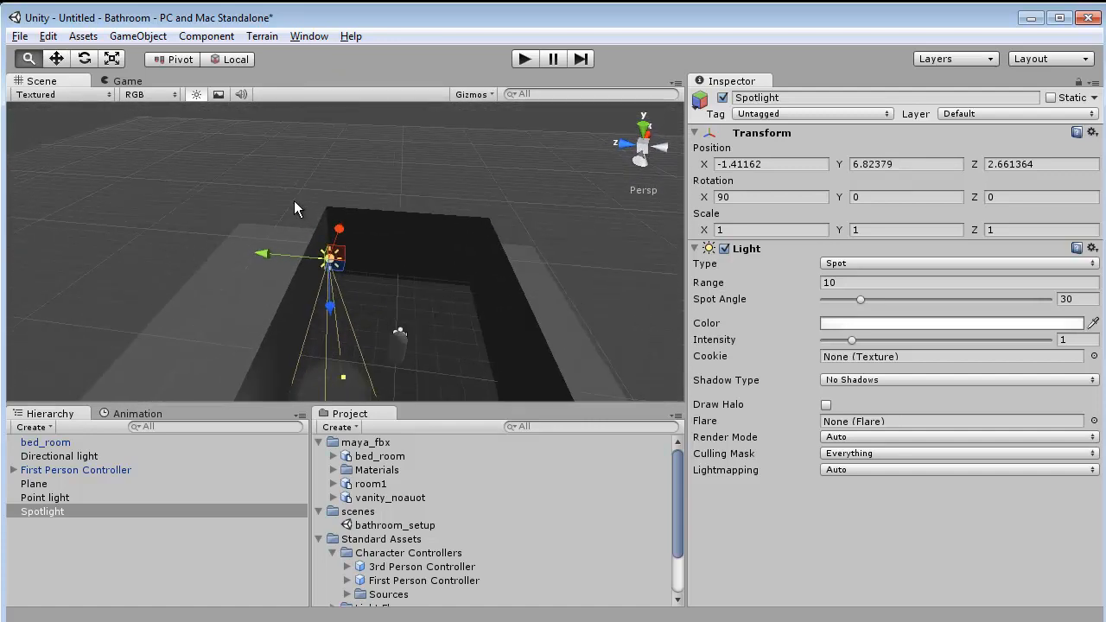
{"action": "left_click_drag", "start_coordinate": [267, 246], "coordinate": [331, 251]}
{"action": "left_click_drag", "start_coordinate": [403, 235], "coordinate": [335, 191]}
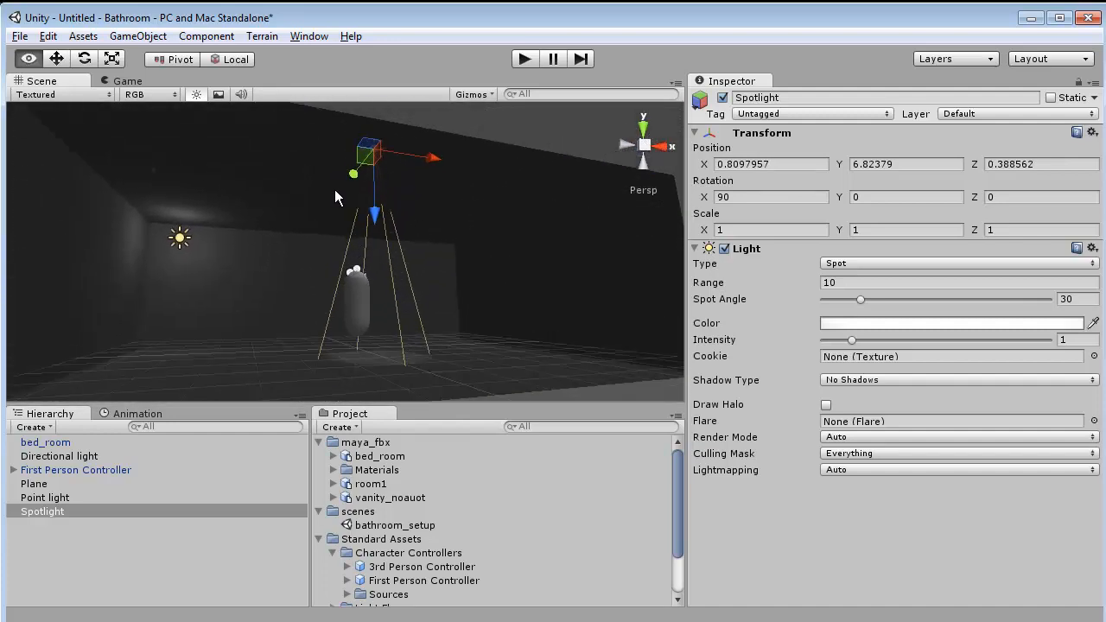
Play-test the scene, walking around the room to check its scale and the spotlight on the floor
{"action": "left_click", "coordinate": [523, 59]}
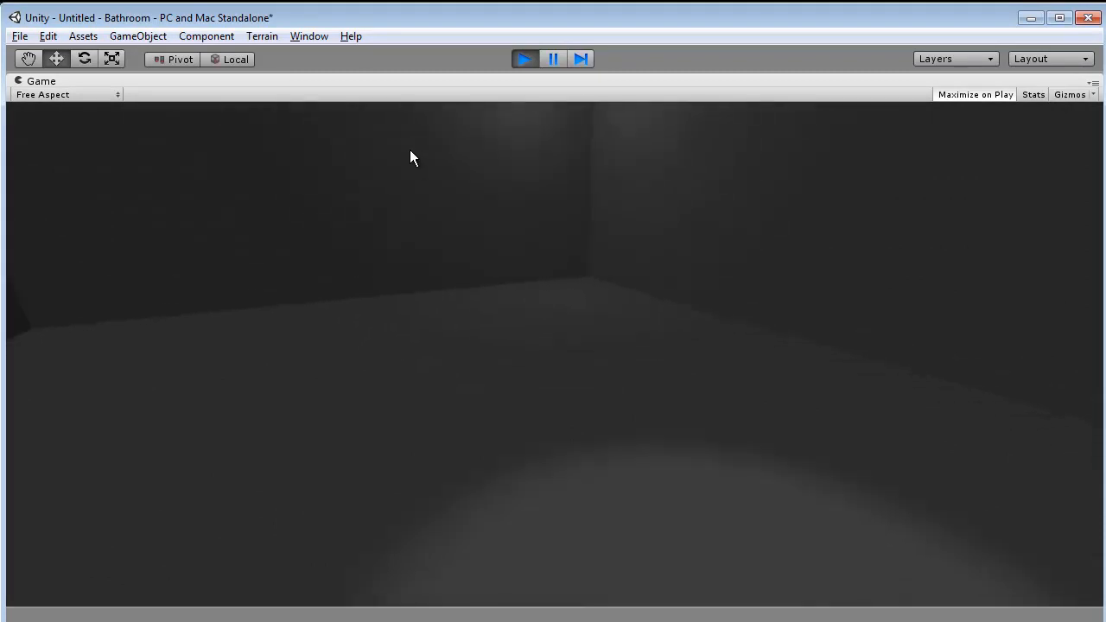
{"action": "key", "text": "d"}
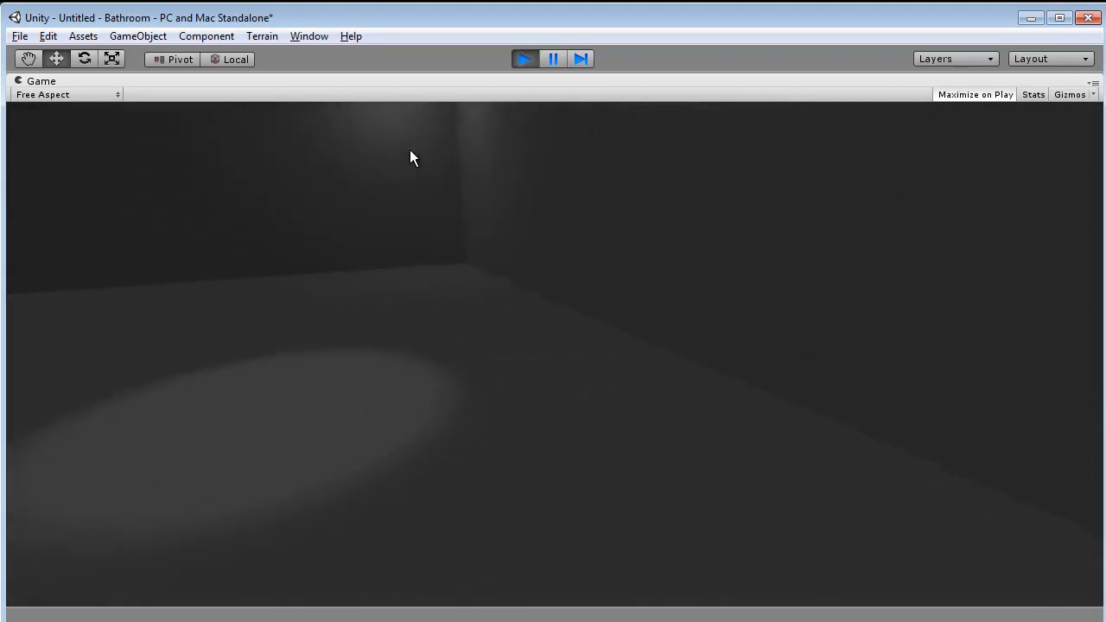
{"action": "key", "text": "a"}
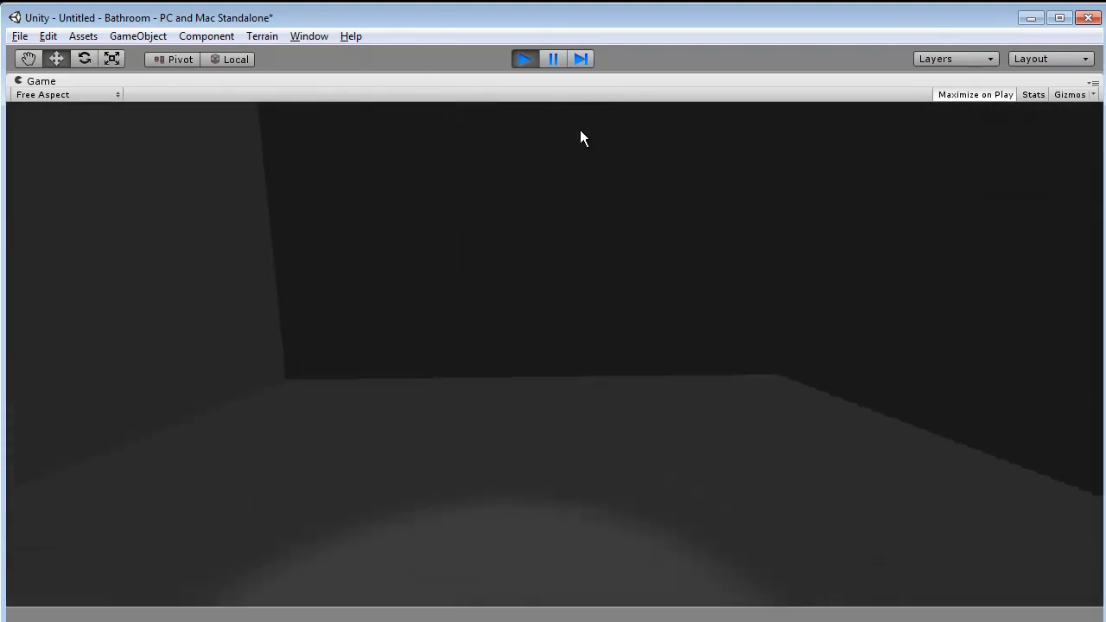
{"action": "left_click", "coordinate": [524, 59]}
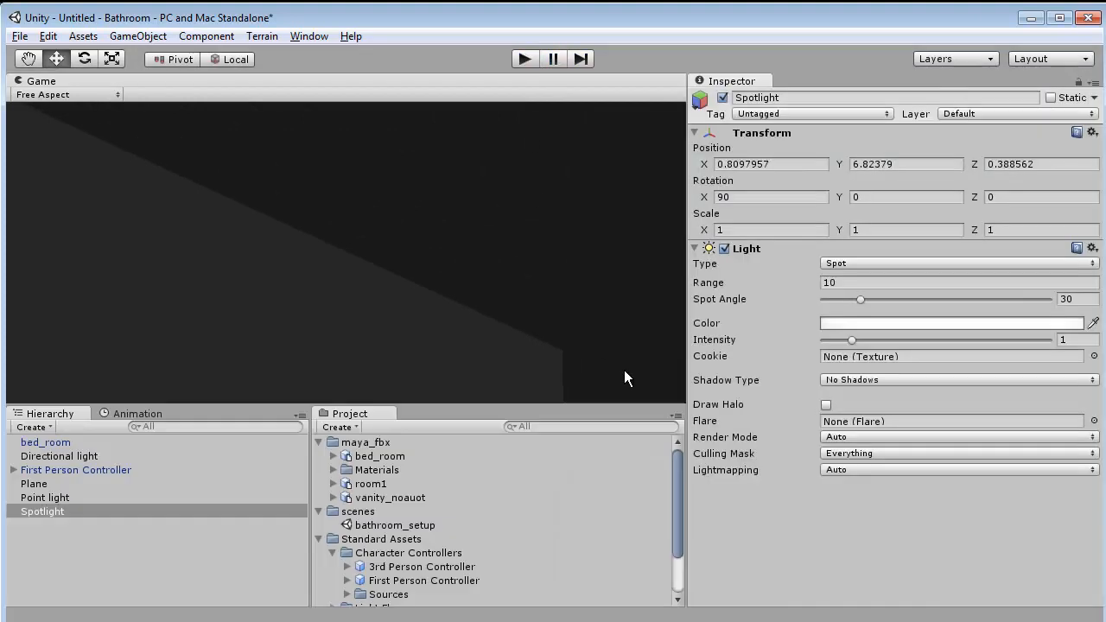
Save the scene as bed_room in the project's scenes folder
{"action": "left_click", "coordinate": [333, 274]}
{"action": "left_click_drag", "start_coordinate": [359, 268], "coordinate": [240, 308], "text": "alt"}
{"action": "key", "text": "ctrl+s"}
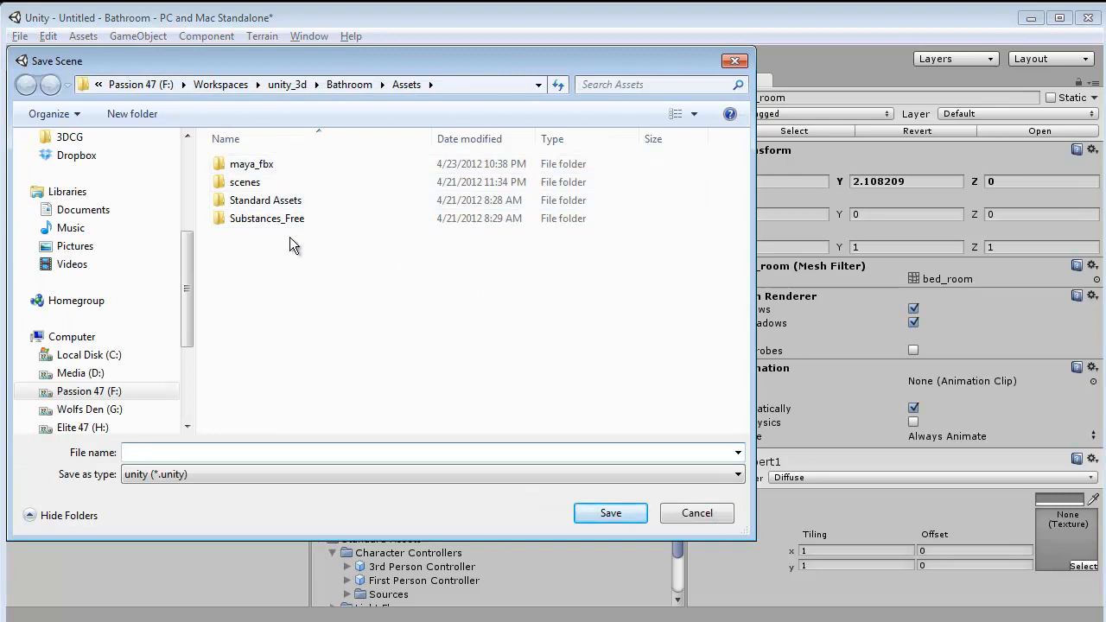
{"action": "double_click", "coordinate": [289, 183]}
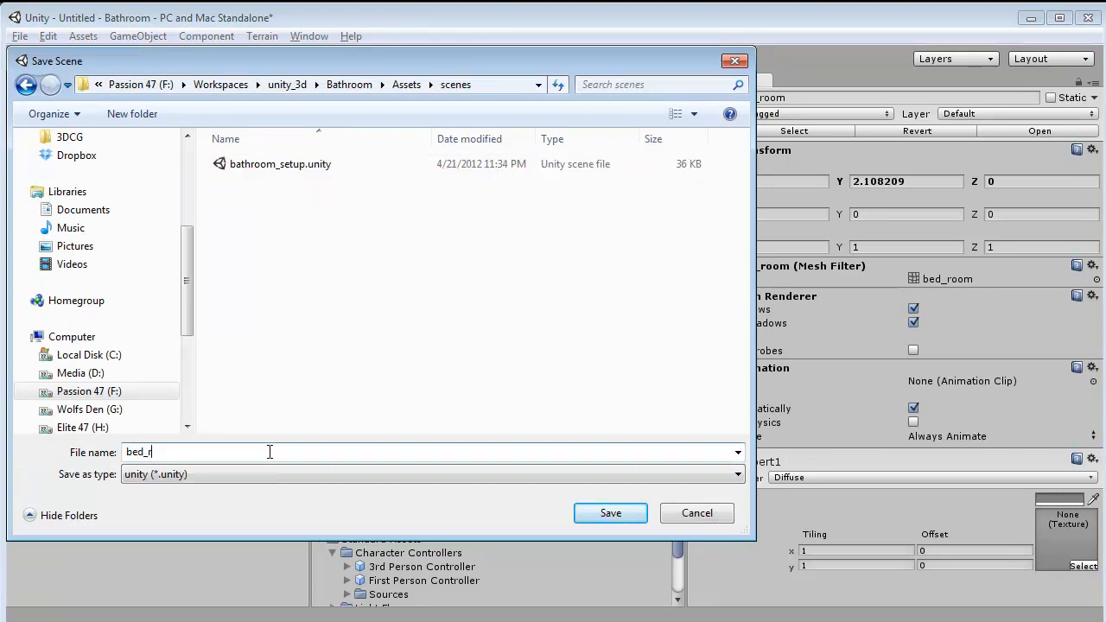
{"action": "key", "text": "Return"}
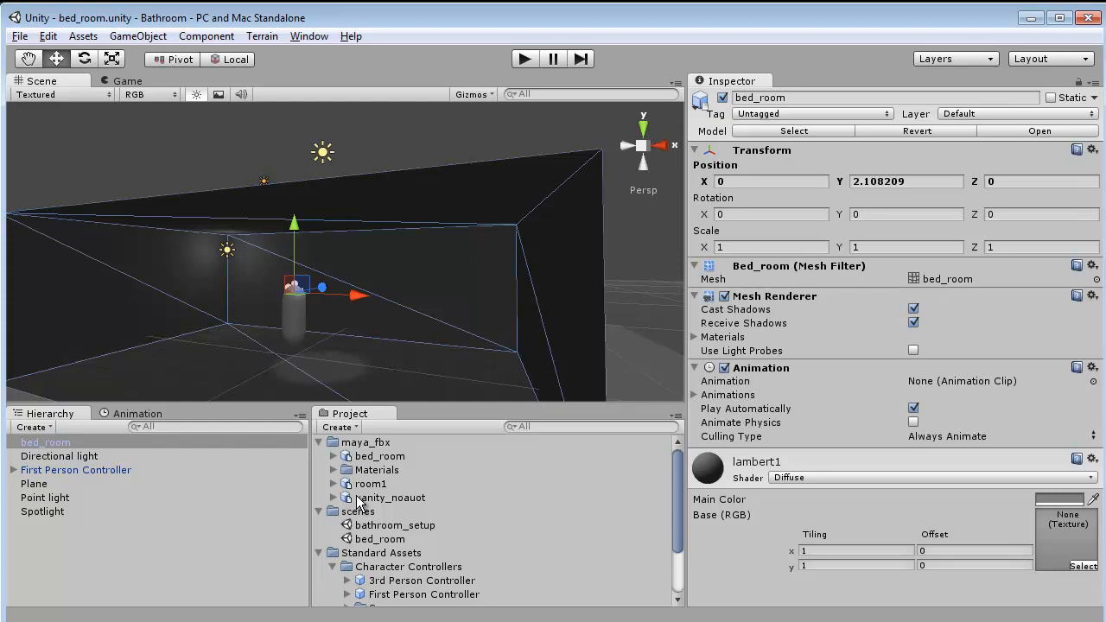
Open the bathroom_setup scene from the project's scenes folder
{"action": "left_click", "coordinate": [610, 297]}
{"action": "left_click_drag", "start_coordinate": [406, 318], "coordinate": [480, 321], "text": "alt"}
{"action": "left_click", "coordinate": [391, 499]}
{"action": "left_click_drag", "start_coordinate": [348, 276], "coordinate": [433, 313], "text": "alt"}
{"action": "left_click", "coordinate": [383, 540]}
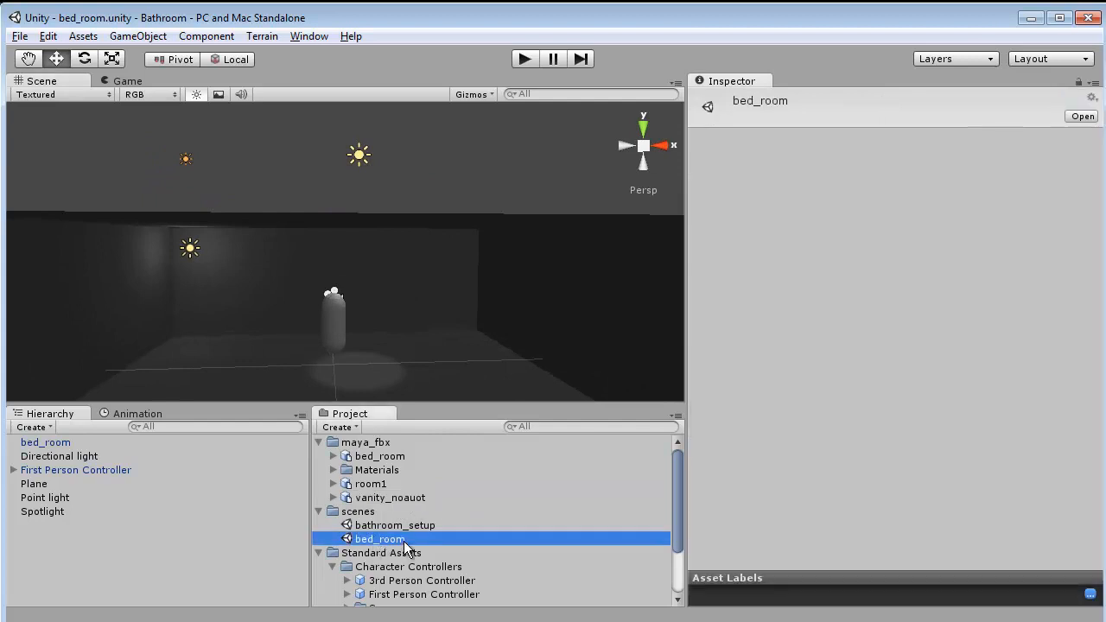
{"action": "key", "text": "Up"}
{"action": "double_click", "coordinate": [417, 528]}
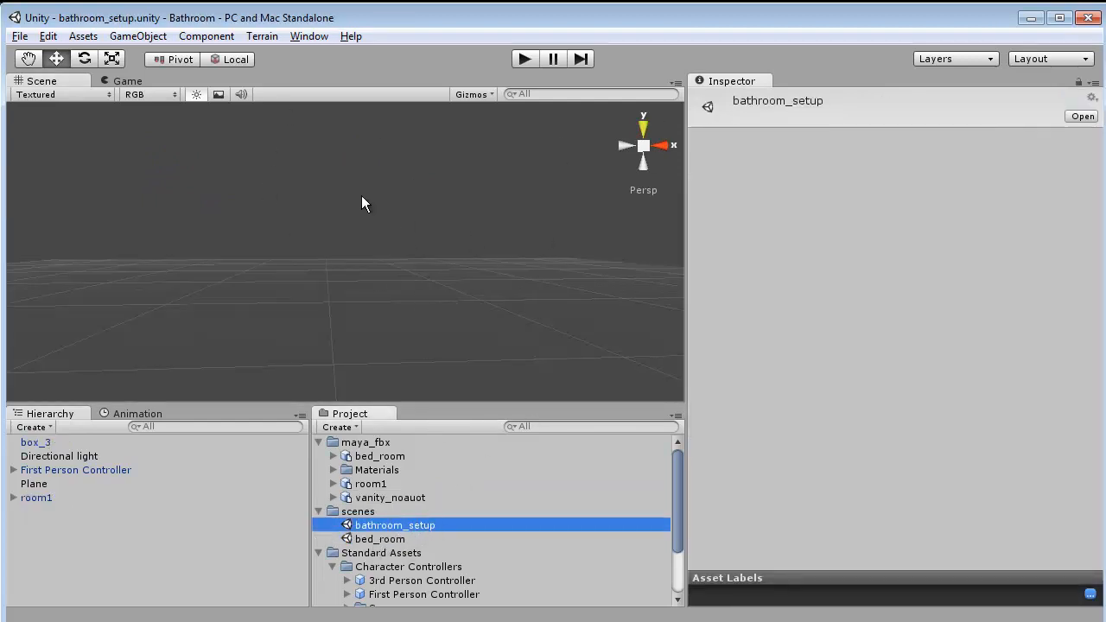
Select the vanity in the bathroom and examine its proportions beside the First Person Controller from several angles
{"action": "left_click_drag", "start_coordinate": [362, 203], "coordinate": [339, 258], "text": "alt"}
{"action": "left_click", "coordinate": [496, 244]}
{"action": "key", "text": "f"}
{"action": "left_click", "coordinate": [340, 257]}
{"action": "left_click_drag", "start_coordinate": [268, 172], "coordinate": [299, 253], "text": "alt"}
{"action": "left_click", "coordinate": [299, 253]}
{"action": "left_click_drag", "start_coordinate": [334, 138], "coordinate": [424, 316], "text": "alt"}
{"action": "left_click", "coordinate": [423, 323]}
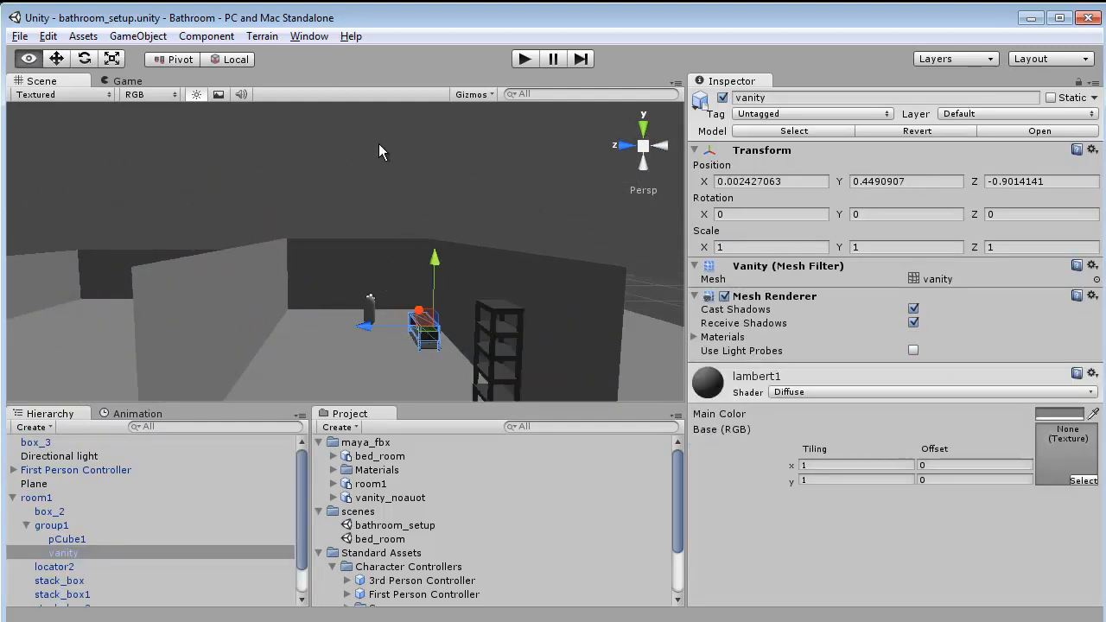
{"action": "left_click_drag", "start_coordinate": [380, 147], "coordinate": [625, 265], "text": "alt"}
{"action": "left_click_drag", "start_coordinate": [402, 260], "coordinate": [391, 372], "text": "alt"}
{"action": "scroll", "coordinate": [381, 287], "scroll_direction": "up", "scroll_amount": 4}
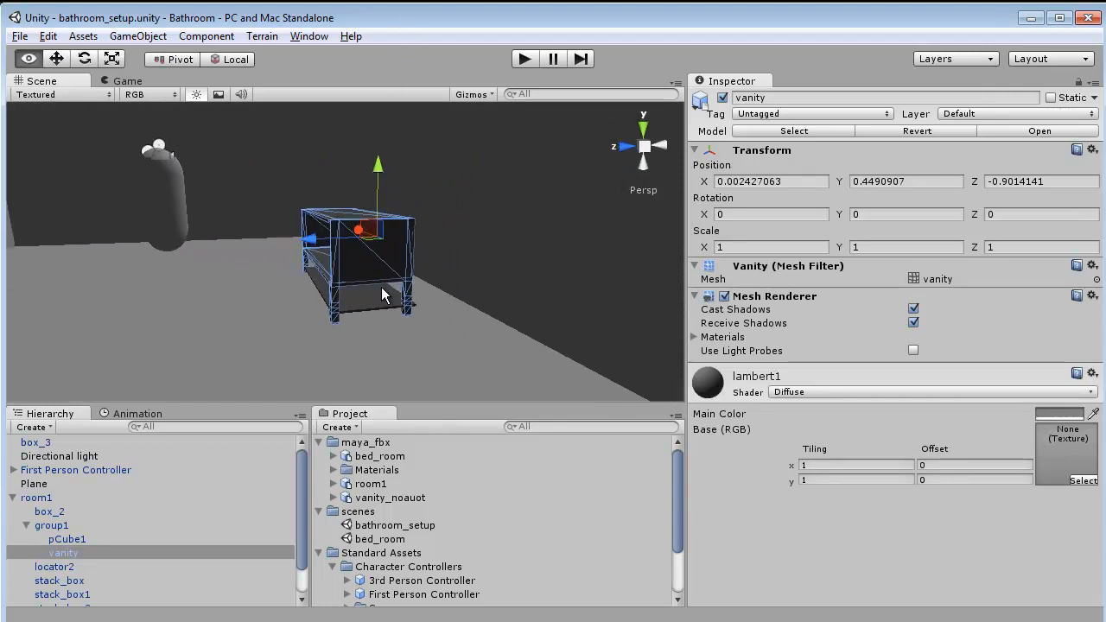
{"action": "left_click_drag", "start_coordinate": [381, 287], "coordinate": [504, 105], "text": "alt"}
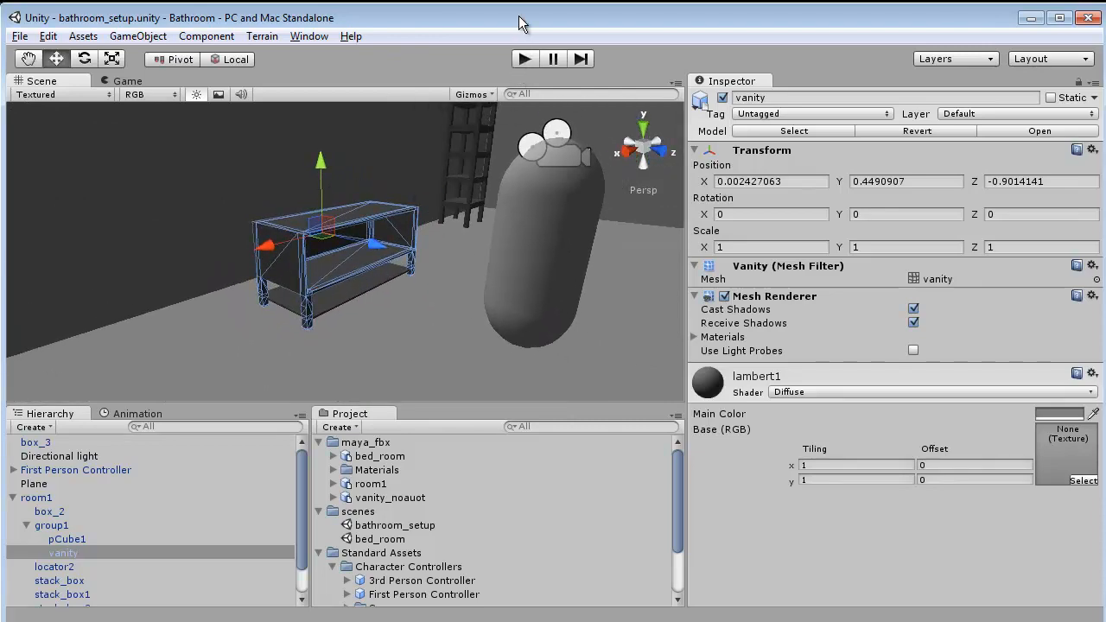
Play-test the bathroom scene, walking up to and around the vanity and the tall shelving unit to check their scale
{"action": "left_click", "coordinate": [526, 59]}
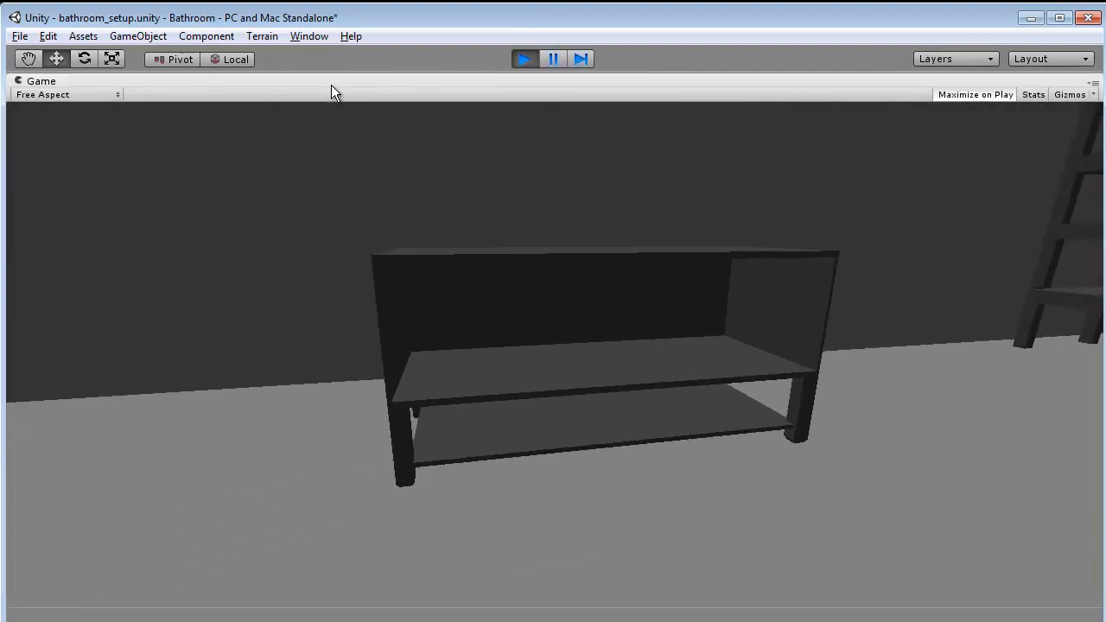
{"action": "key", "text": "w"}
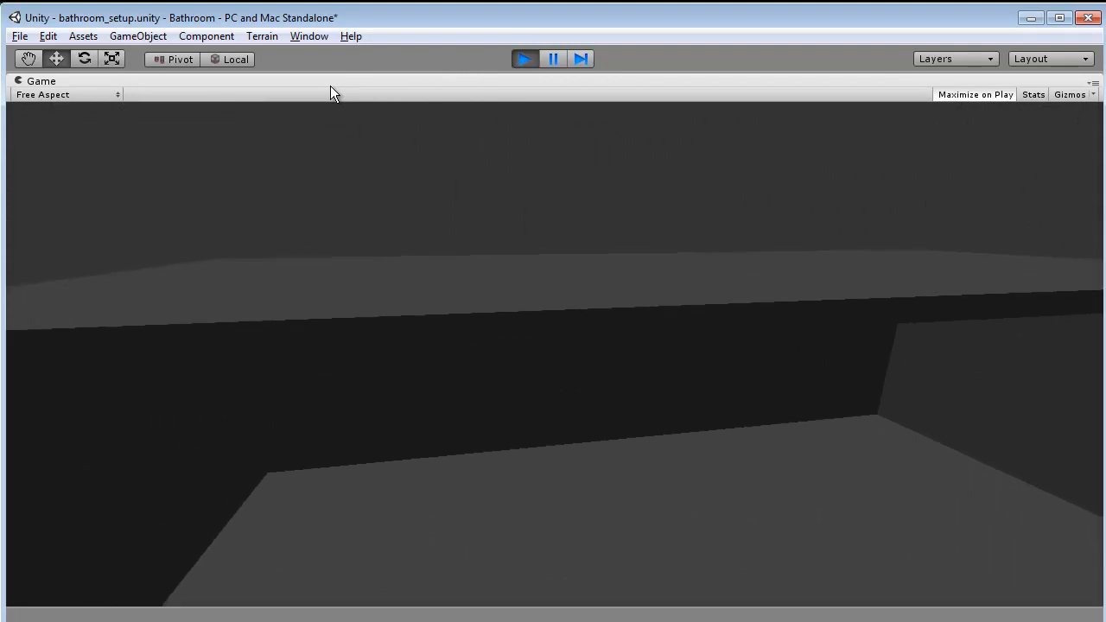
{"action": "key", "text": "s"}
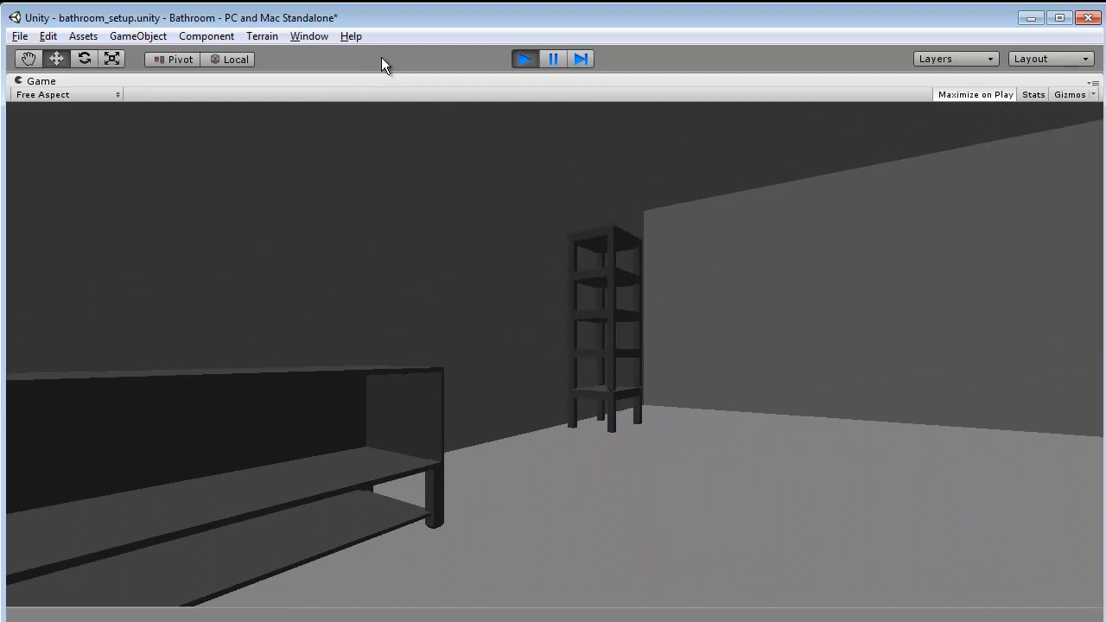
{"action": "key", "text": "w"}
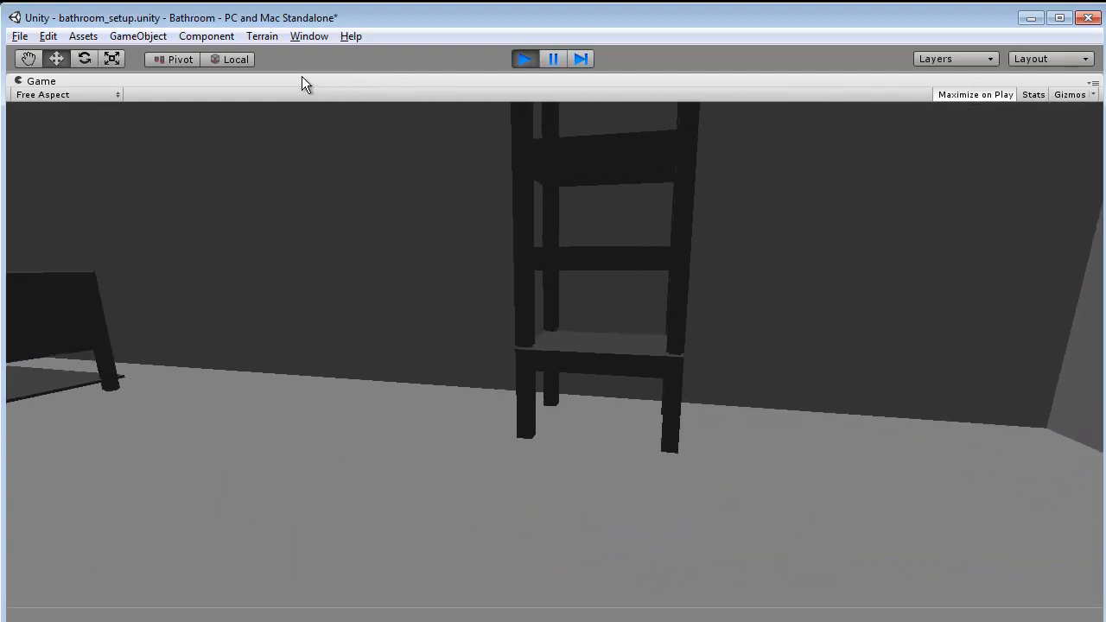
{"action": "key", "text": "w"}
{"action": "key", "text": "d"}
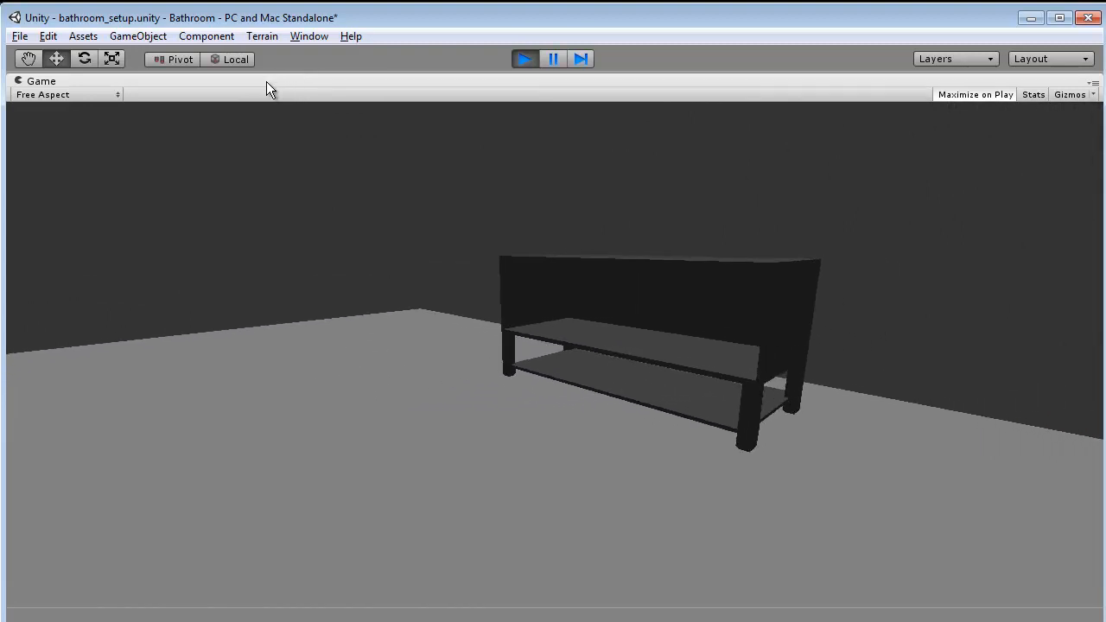
{"action": "key", "text": "d"}
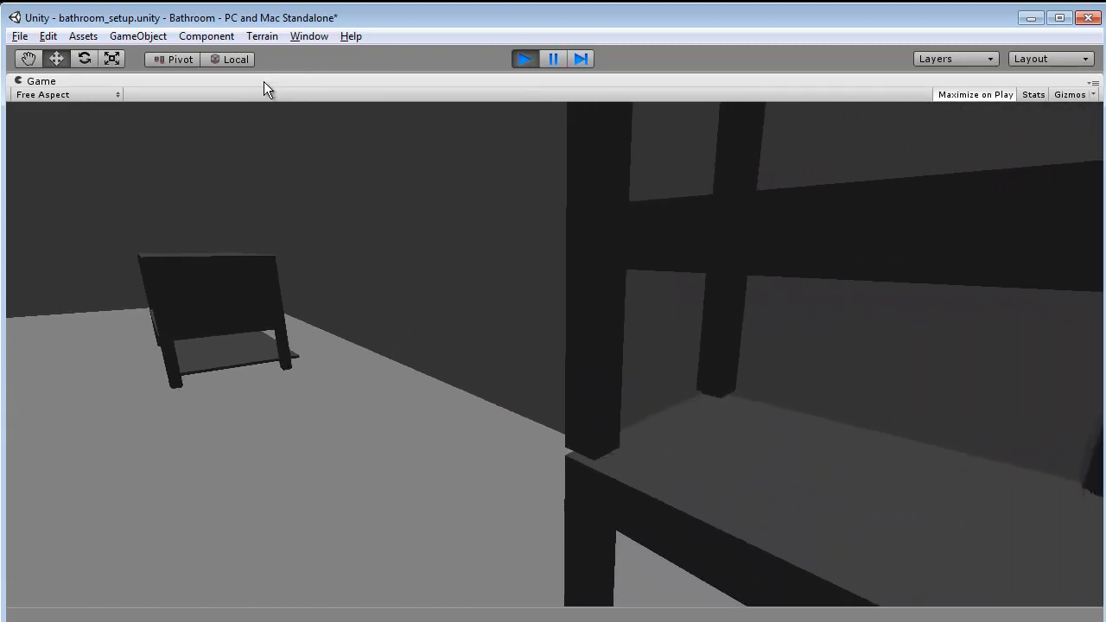
{"action": "key", "text": "w"}
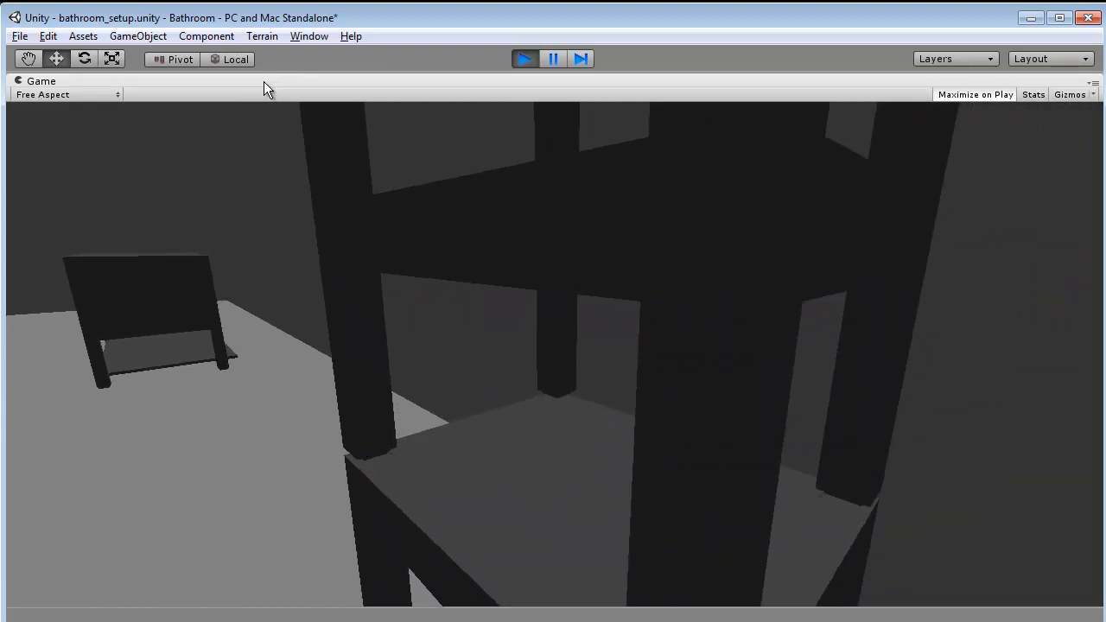
{"action": "key", "text": "a"}
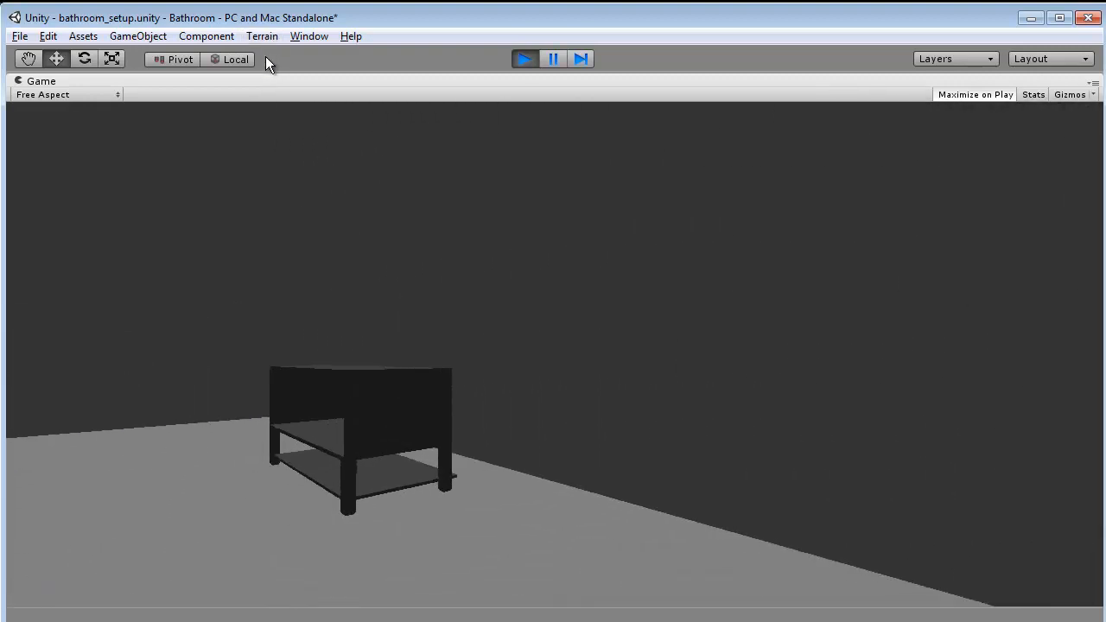
{"action": "key", "text": "w"}
{"action": "key", "text": "a"}
{"action": "key", "text": "w"}
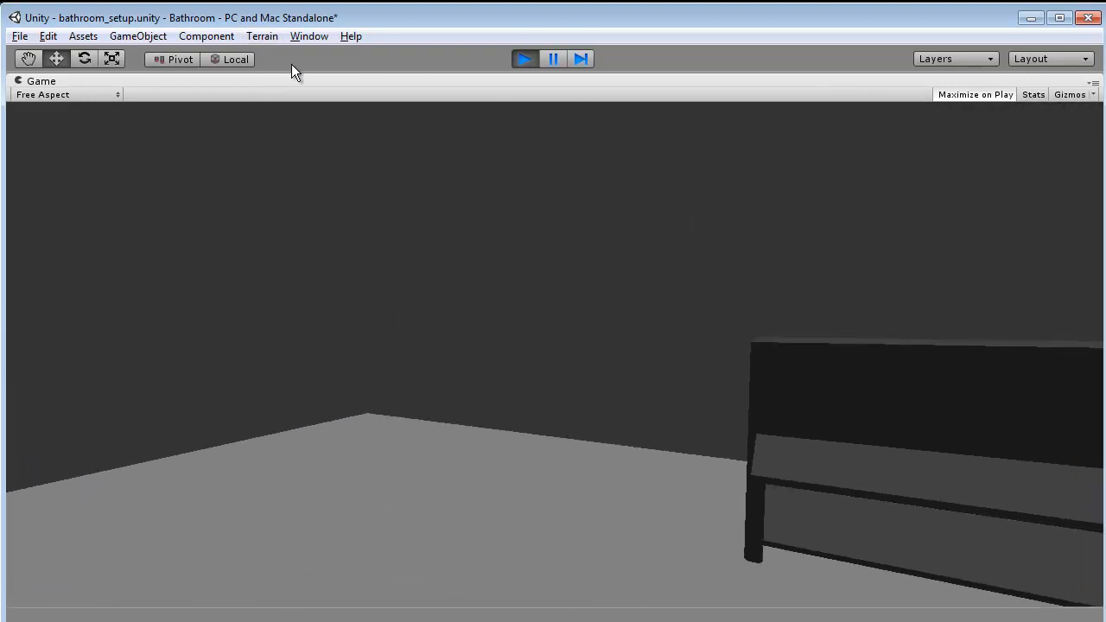
{"action": "key", "text": "a"}
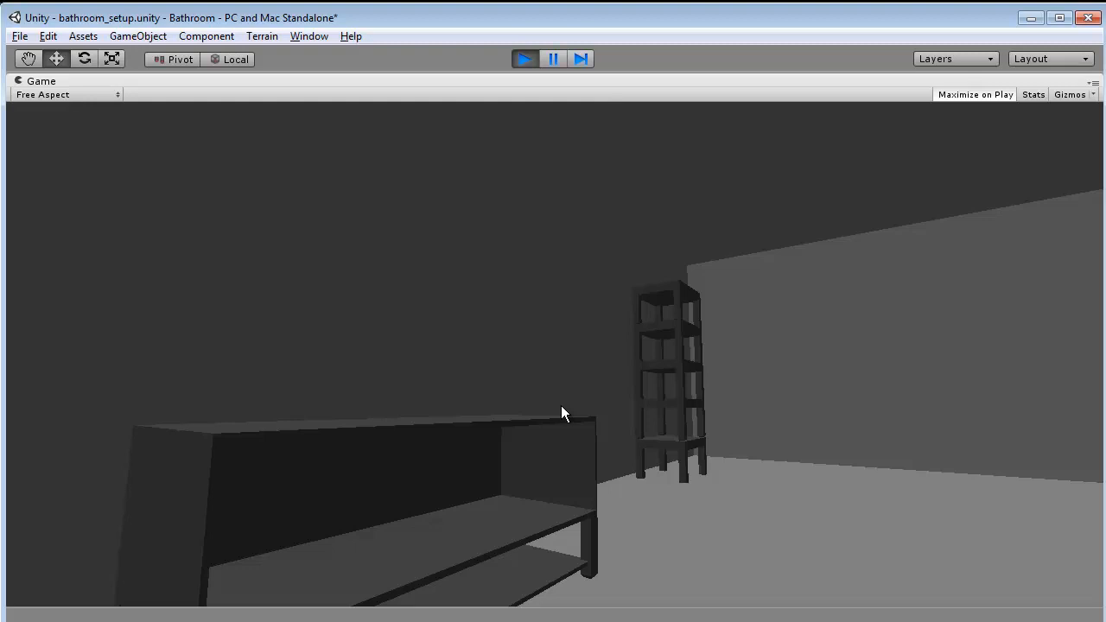
Compare the vanity with the shelving unit and room walls from several viewpoints in the play test, and end it
{"action": "key", "text": "d"}
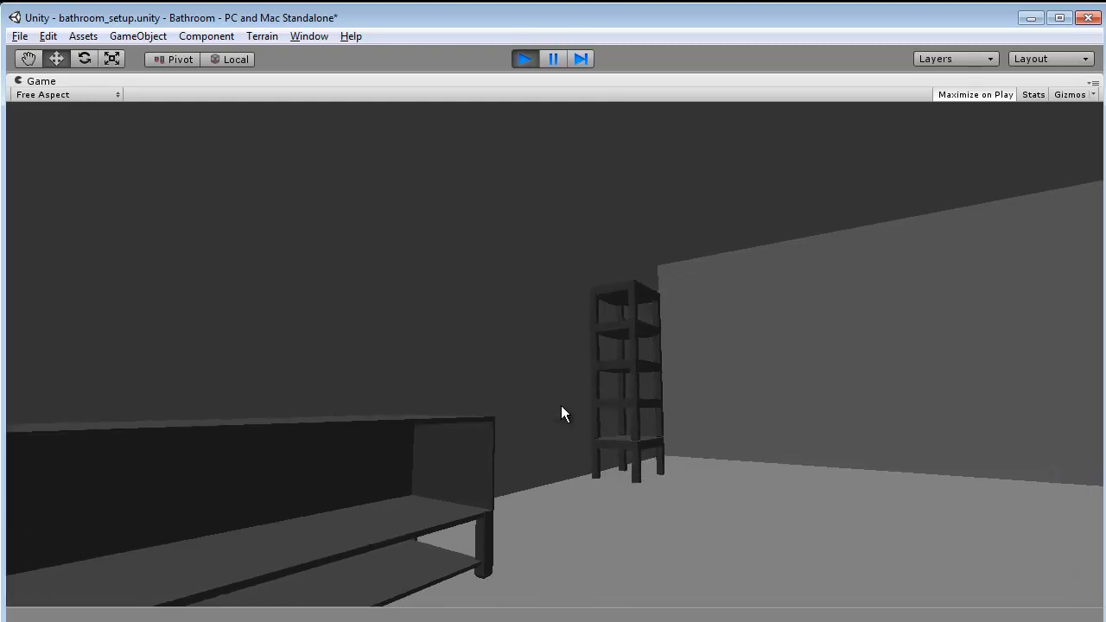
{"action": "key", "text": "d"}
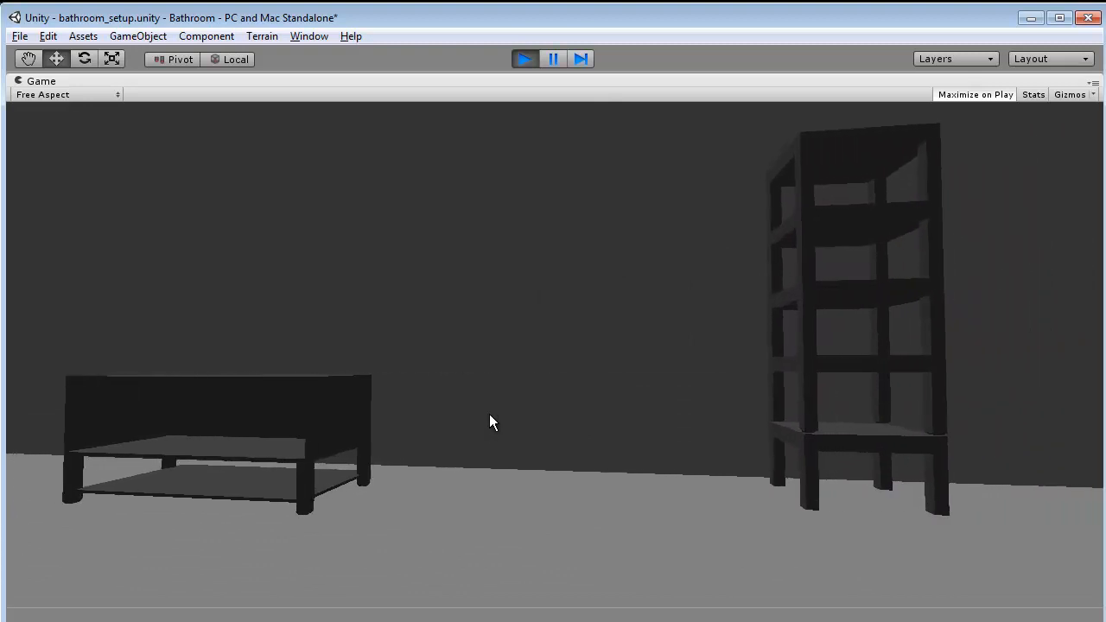
{"action": "key", "text": "a"}
{"action": "key", "text": "d"}
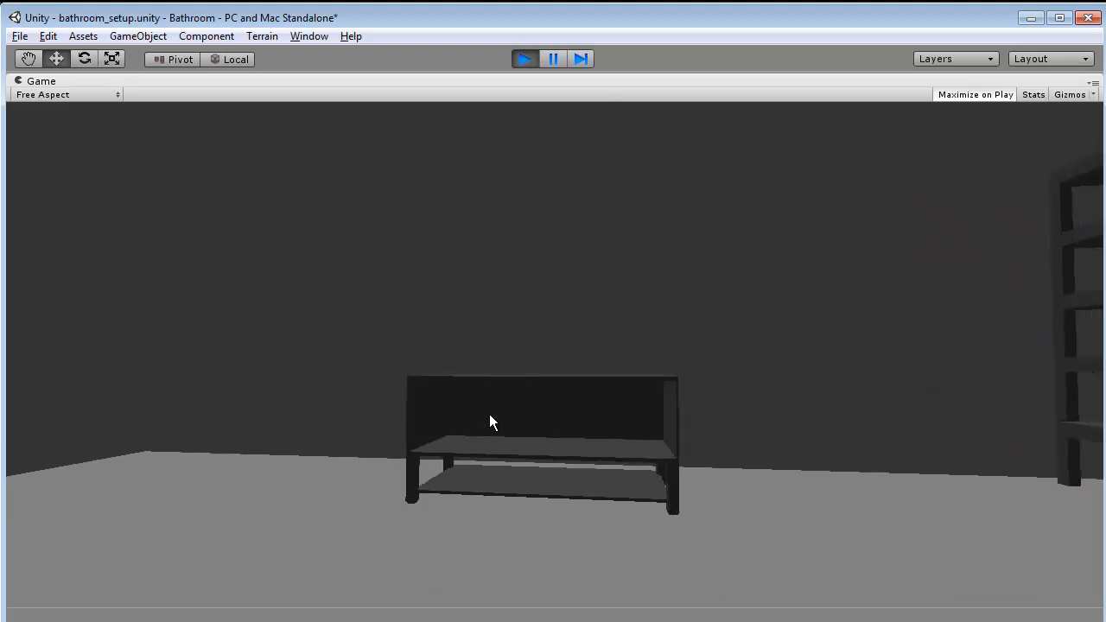
{"action": "key", "text": "d"}
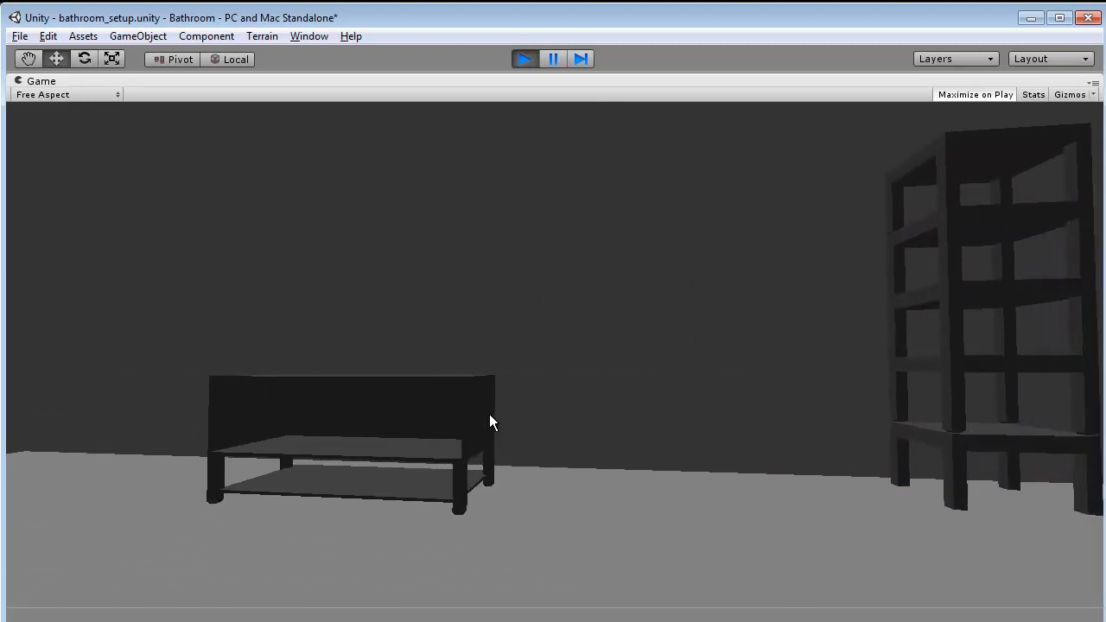
{"action": "key", "text": "a"}
{"action": "key", "text": "d"}
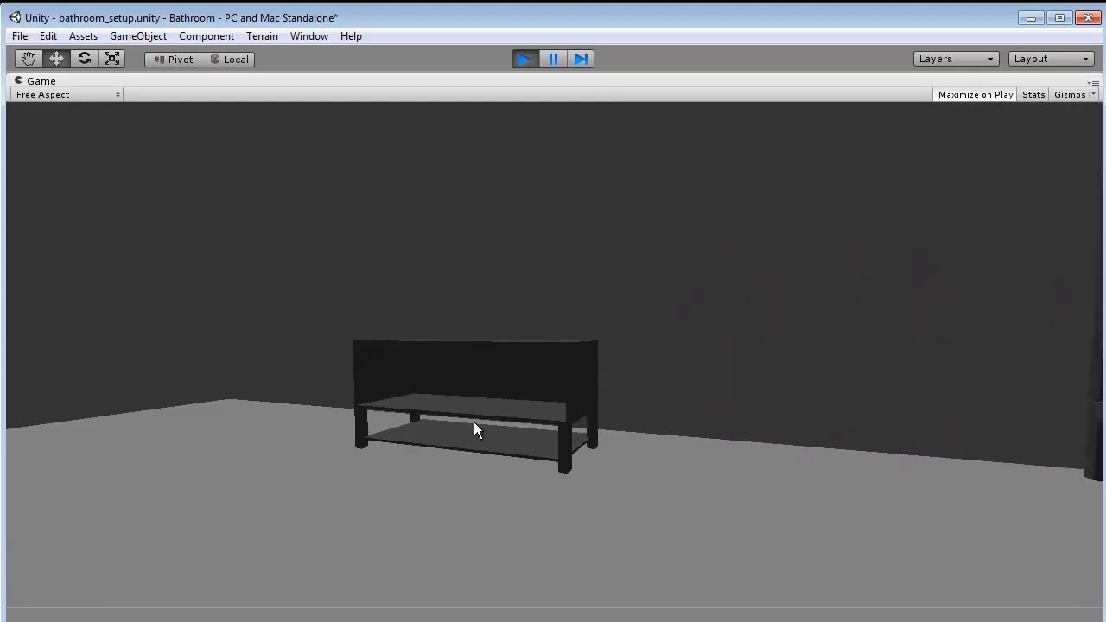
{"action": "key", "text": "w"}
{"action": "key", "text": "a"}
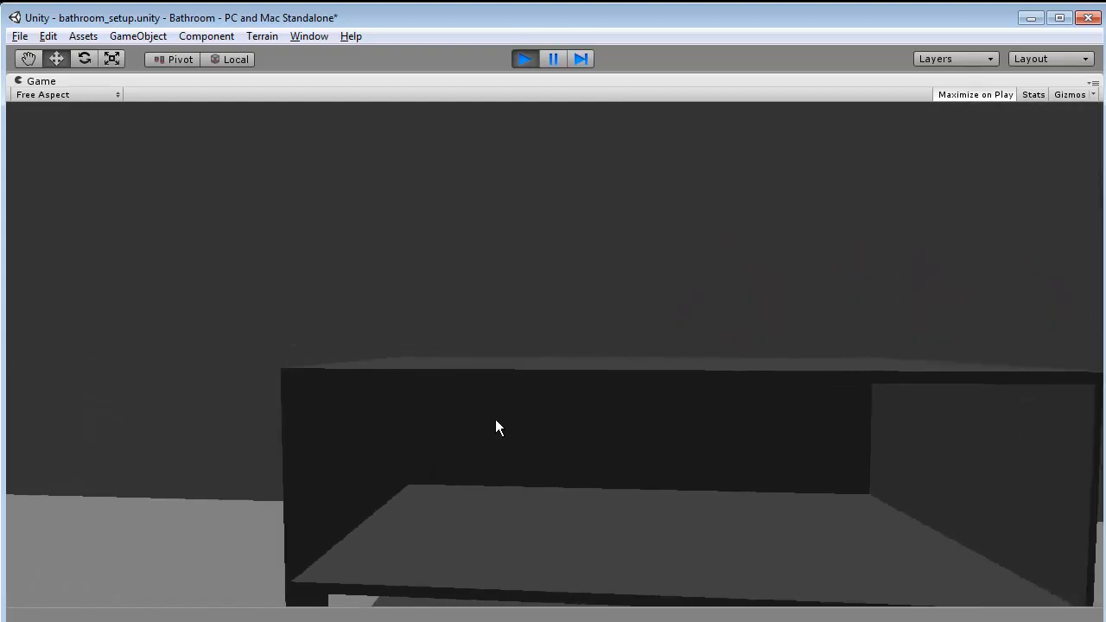
{"action": "key", "text": "d"}
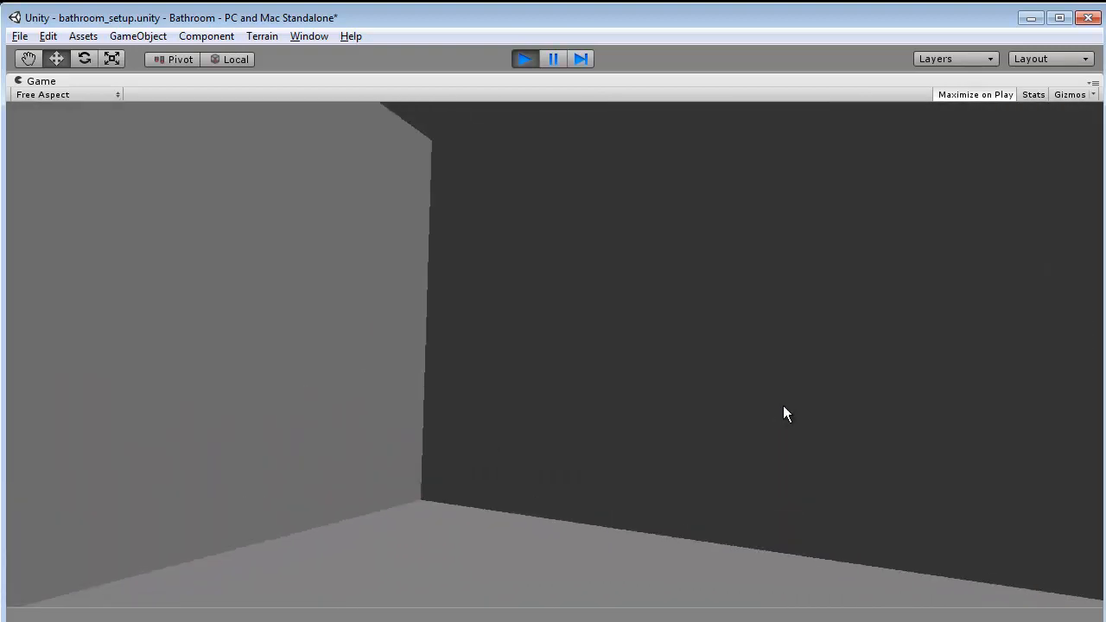
{"action": "key", "text": "w"}
{"action": "key", "text": "w"}
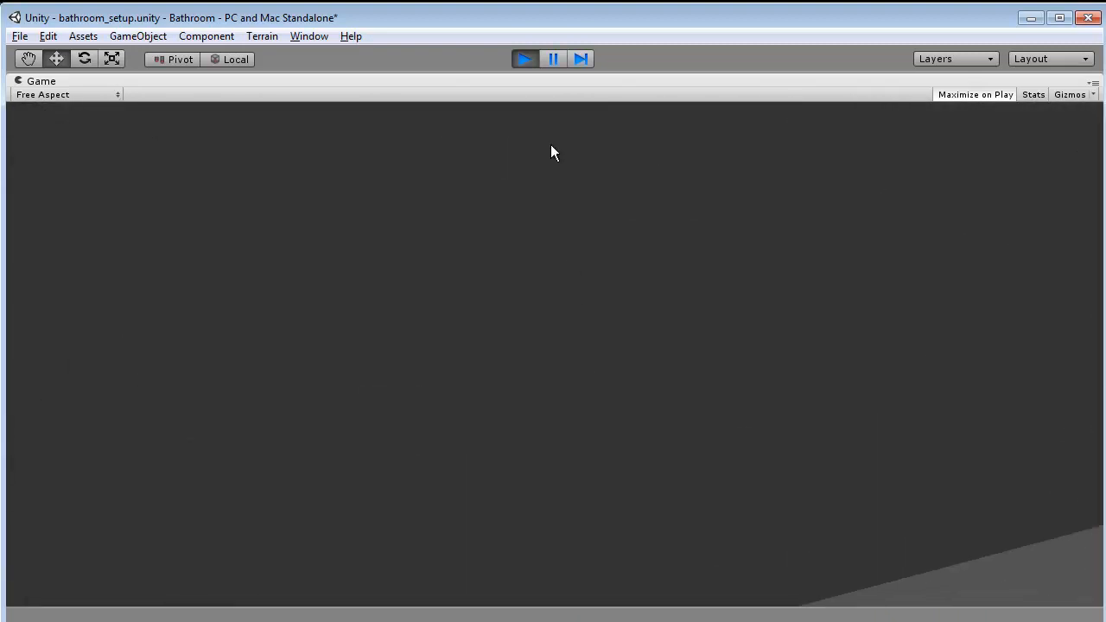
{"action": "left_click", "coordinate": [524, 56]}
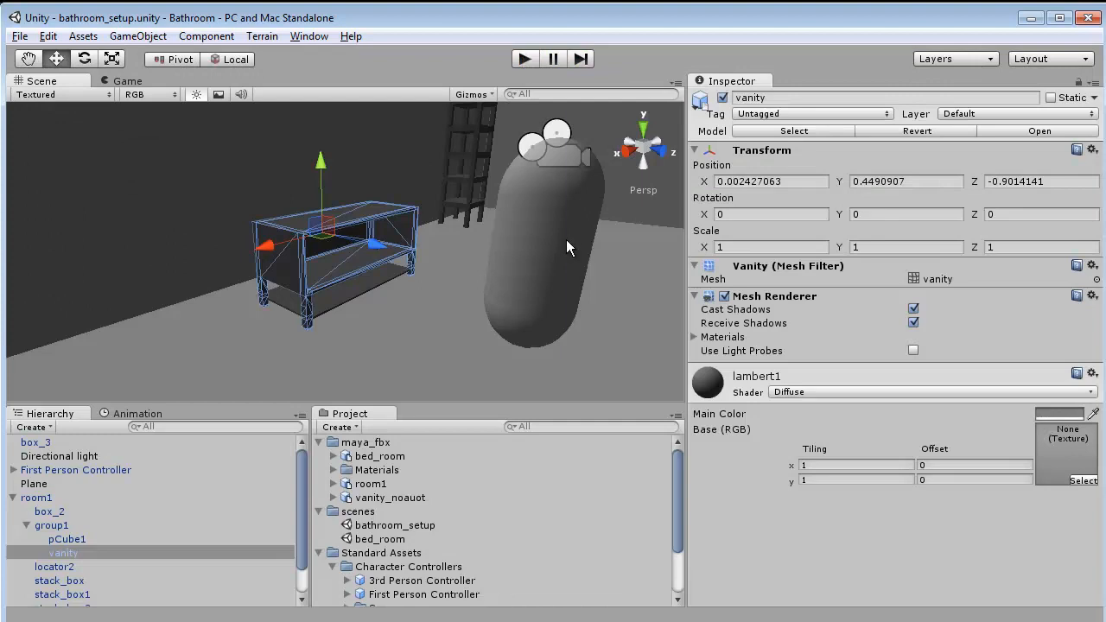
Set the First Person Controller's Character Controller height to 3 and raise the controller to a Y position of about 3.23
{"action": "left_click_drag", "start_coordinate": [547, 244], "coordinate": [504, 286], "text": "alt"}
{"action": "scroll", "coordinate": [441, 243], "scroll_direction": "down", "scroll_amount": 8}
{"action": "scroll", "coordinate": [343, 251], "scroll_direction": "up", "scroll_amount": 8}
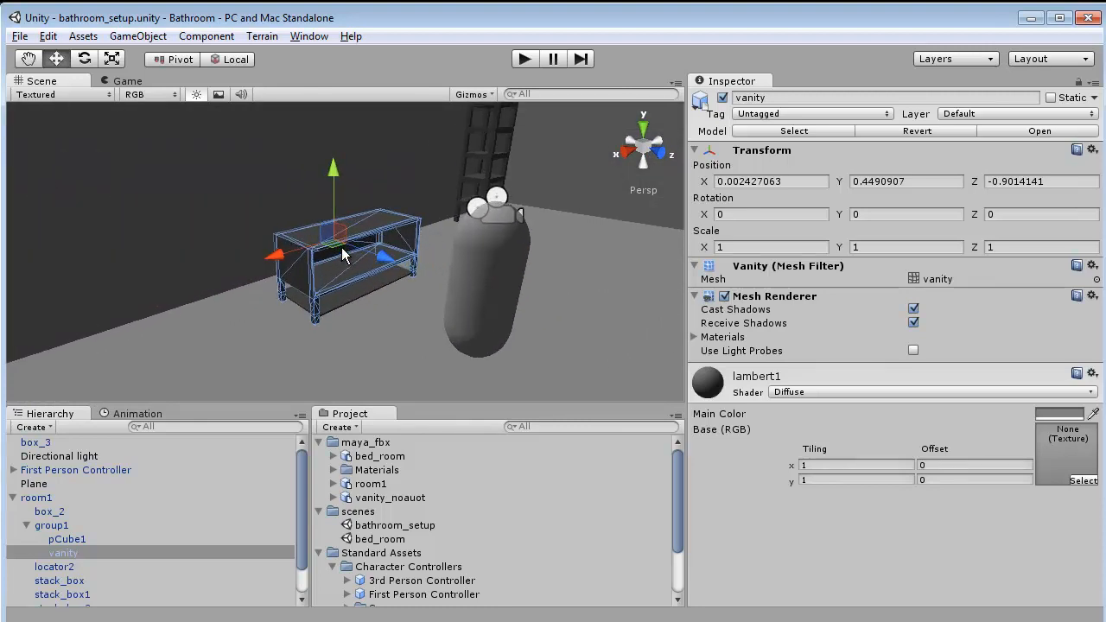
{"action": "scroll", "coordinate": [341, 247], "scroll_direction": "down", "scroll_amount": 2}
{"action": "left_click_drag", "start_coordinate": [410, 254], "coordinate": [361, 259], "text": "alt"}
{"action": "left_click", "coordinate": [343, 263]}
{"action": "left_click", "coordinate": [93, 471]}
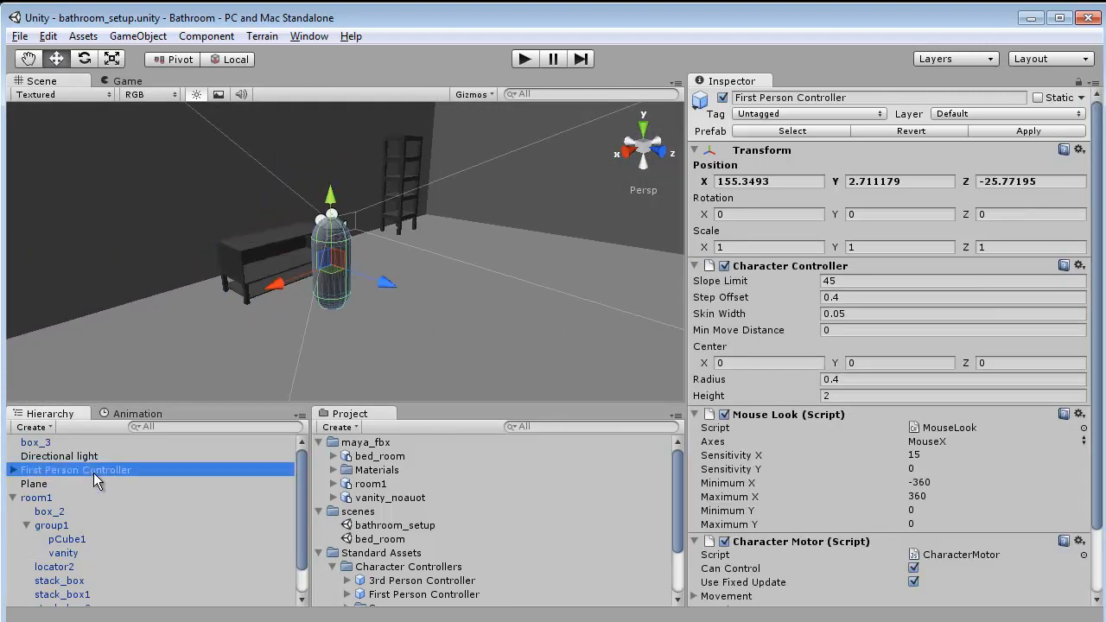
{"action": "left_click", "coordinate": [930, 395]}
{"action": "key", "text": "BackSpace"}
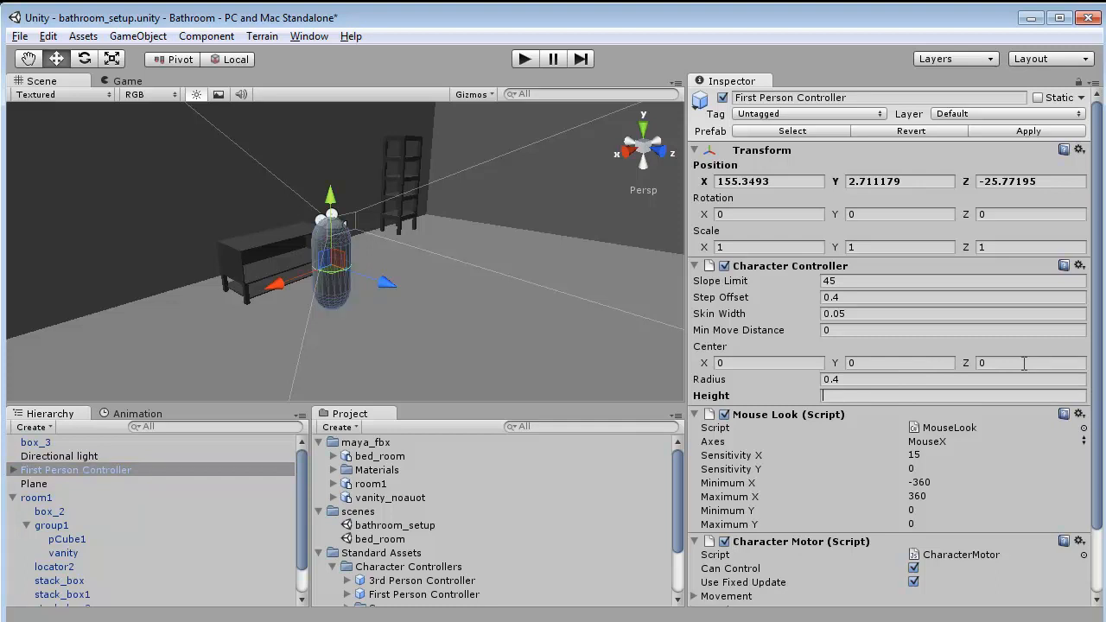
{"action": "type", "text": "3"}
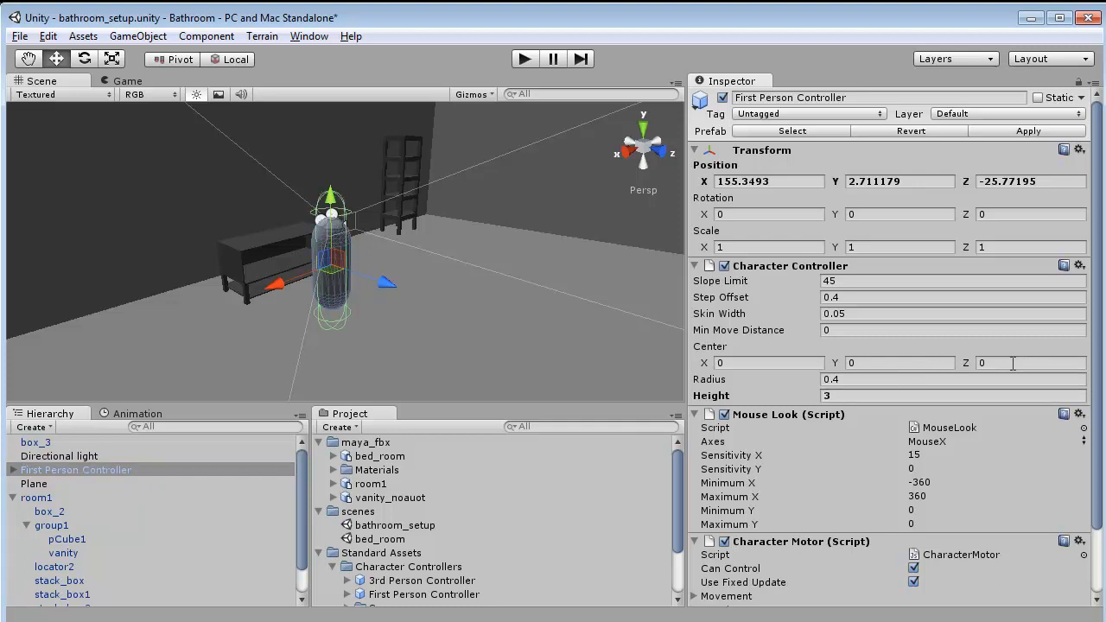
{"action": "left_click_drag", "start_coordinate": [333, 200], "coordinate": [257, 190]}
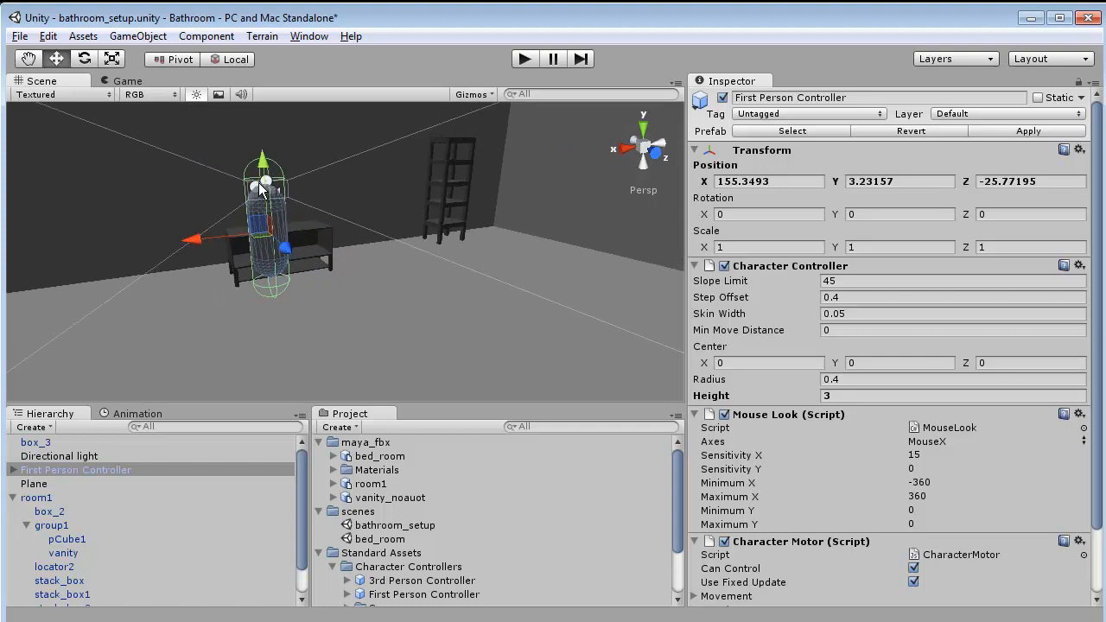
Play-test the bathroom with the taller controller, viewing the vanity from close up and from farther back to judge its scale
{"action": "left_click", "coordinate": [528, 59]}
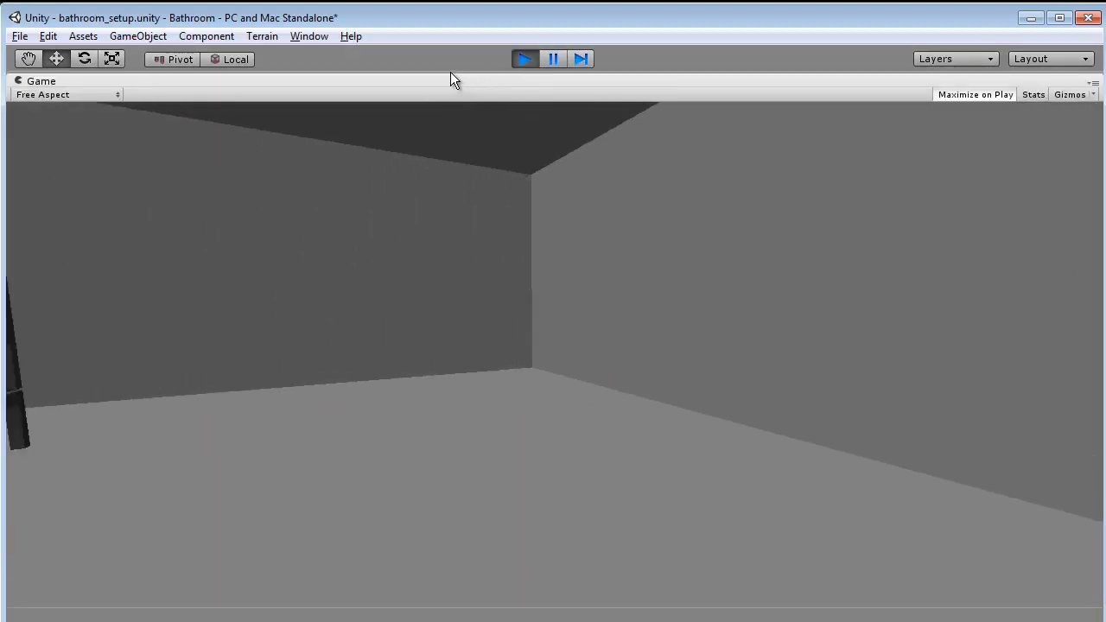
{"action": "key", "text": "w"}
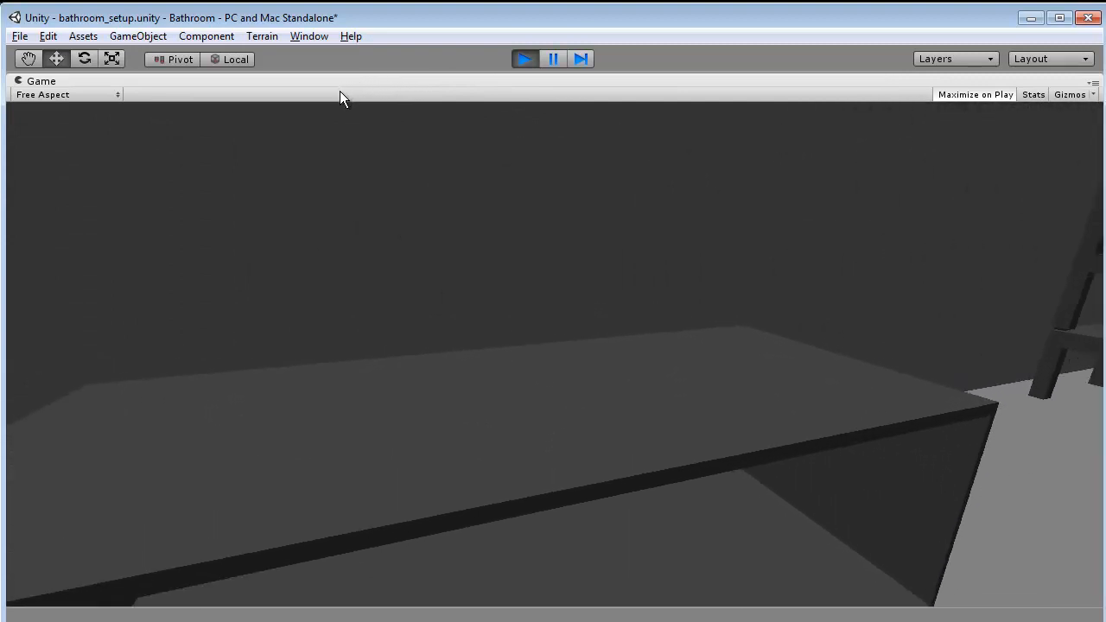
{"action": "key", "text": "s"}
{"action": "key", "text": "s"}
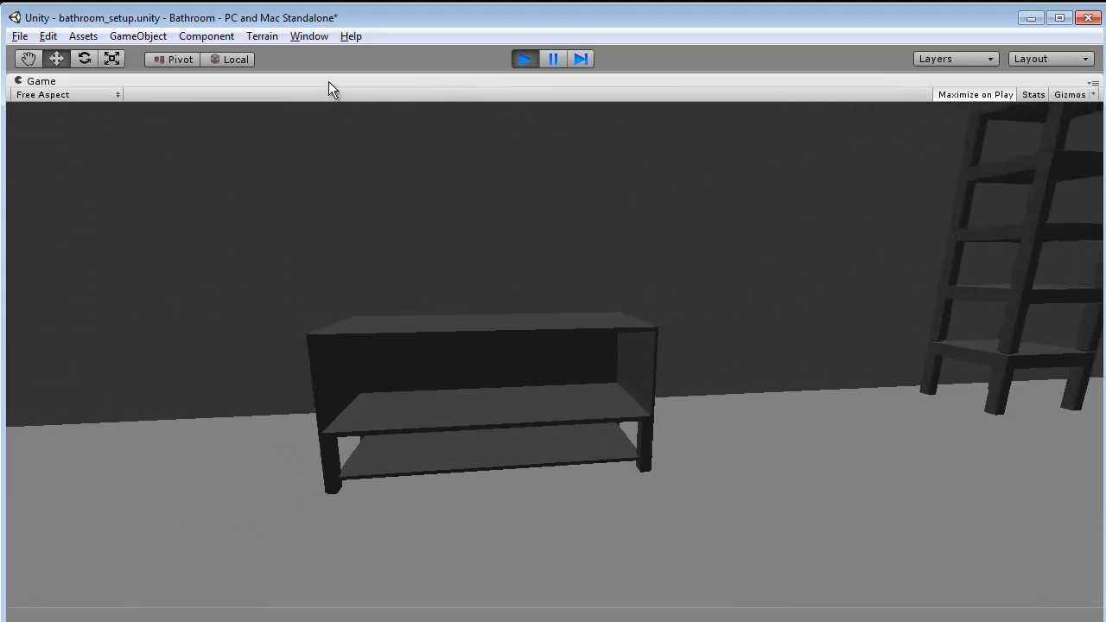
{"action": "key", "text": "a"}
{"action": "key", "text": "s"}
{"action": "key", "text": "s"}
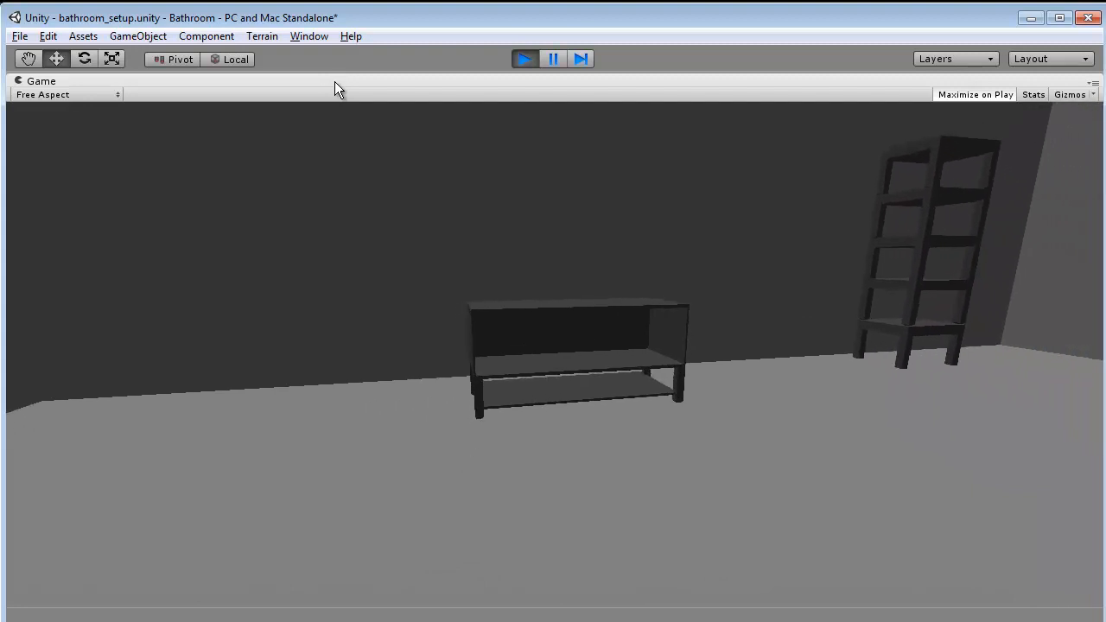
{"action": "key", "text": "w"}
{"action": "key", "text": "a"}
{"action": "key", "text": "w"}
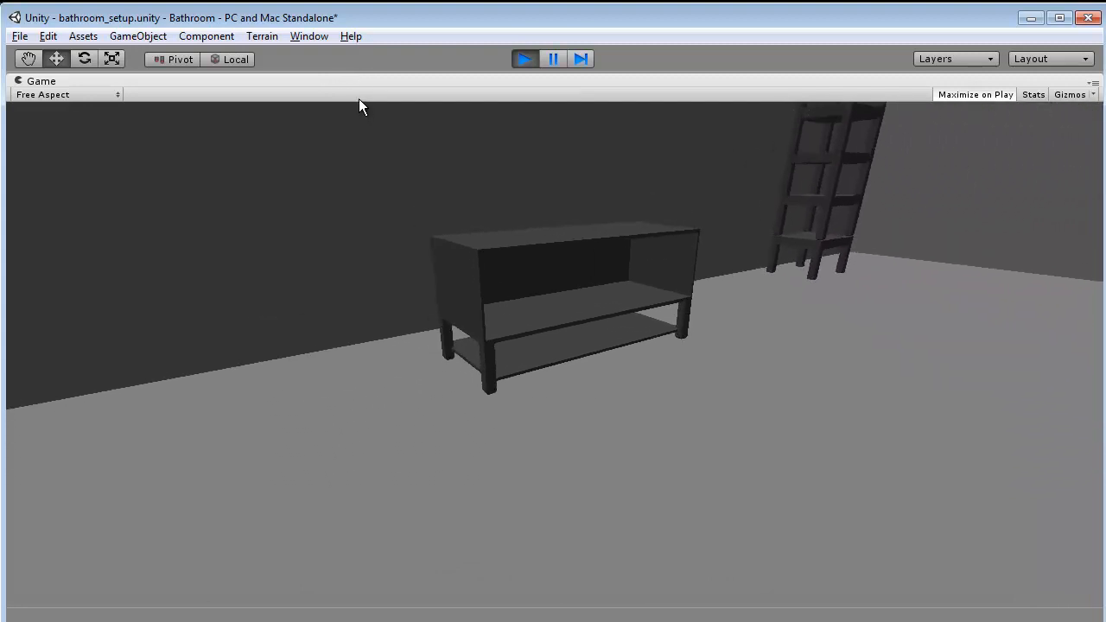
{"action": "key", "text": "d"}
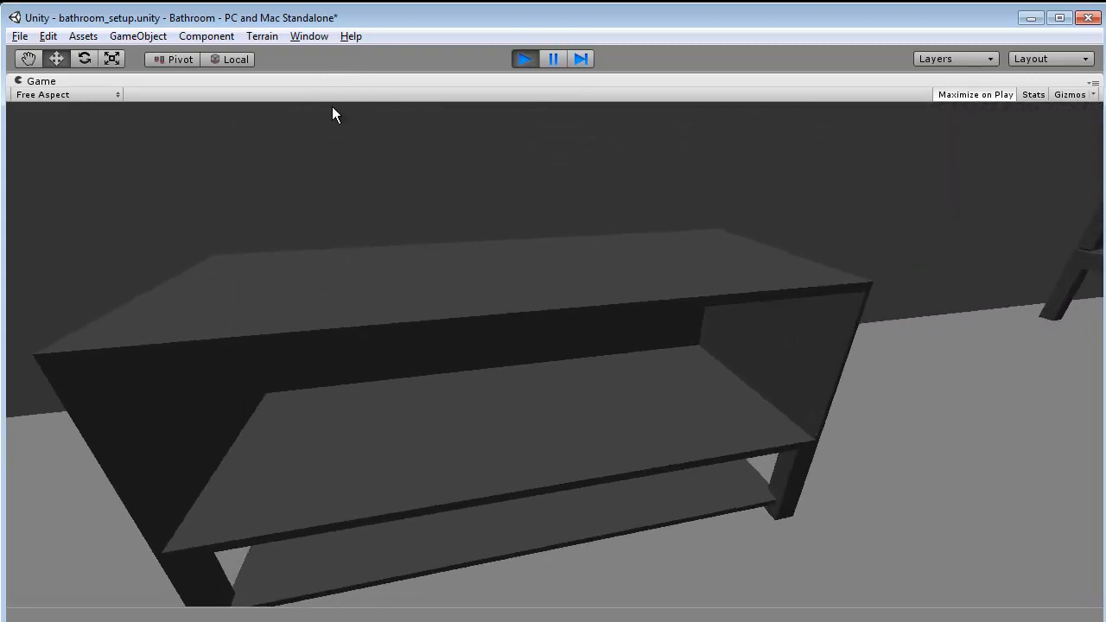
{"action": "key", "text": "w"}
{"action": "key", "text": "s"}
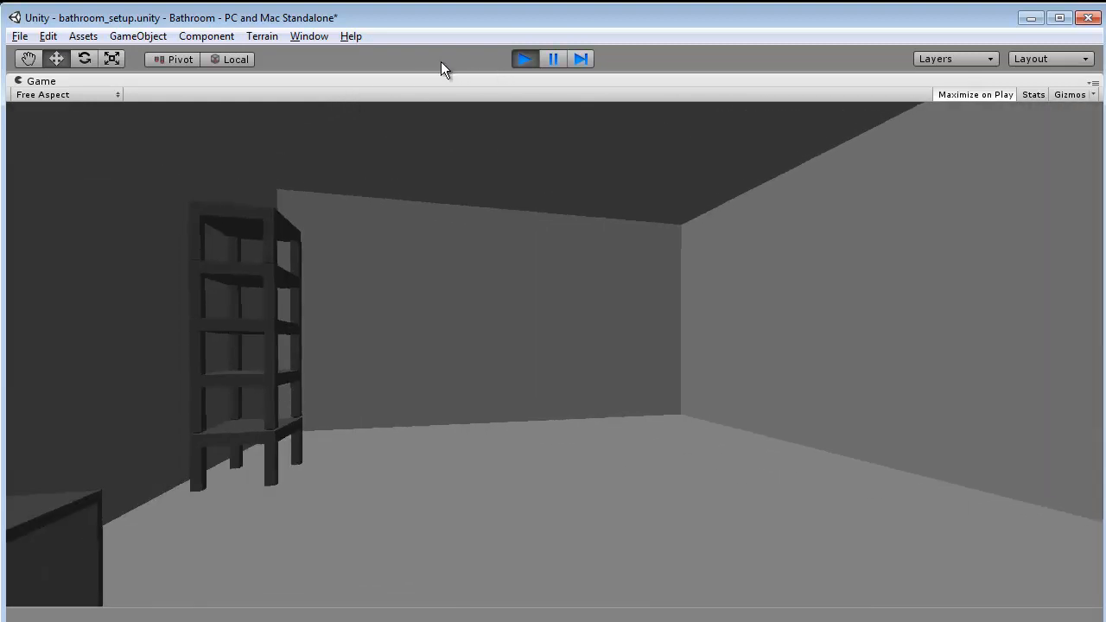
Walk up to the tall shelving unit and back away to check its scale, and end the play test
{"action": "key", "text": "w"}
{"action": "key", "text": "w"}
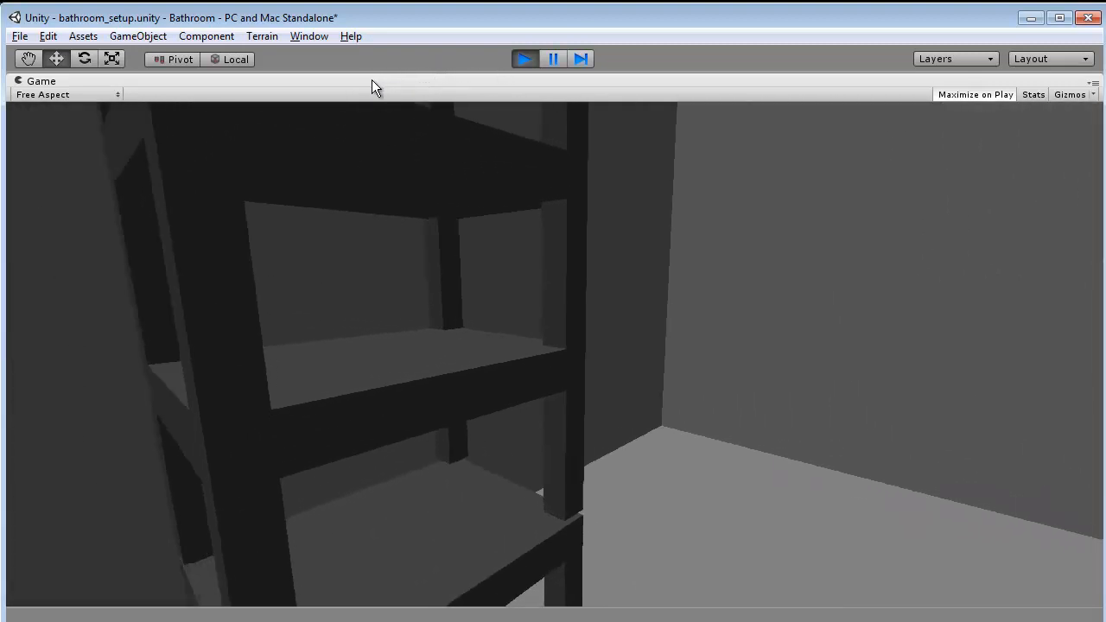
{"action": "key", "text": "s"}
{"action": "key", "text": "s"}
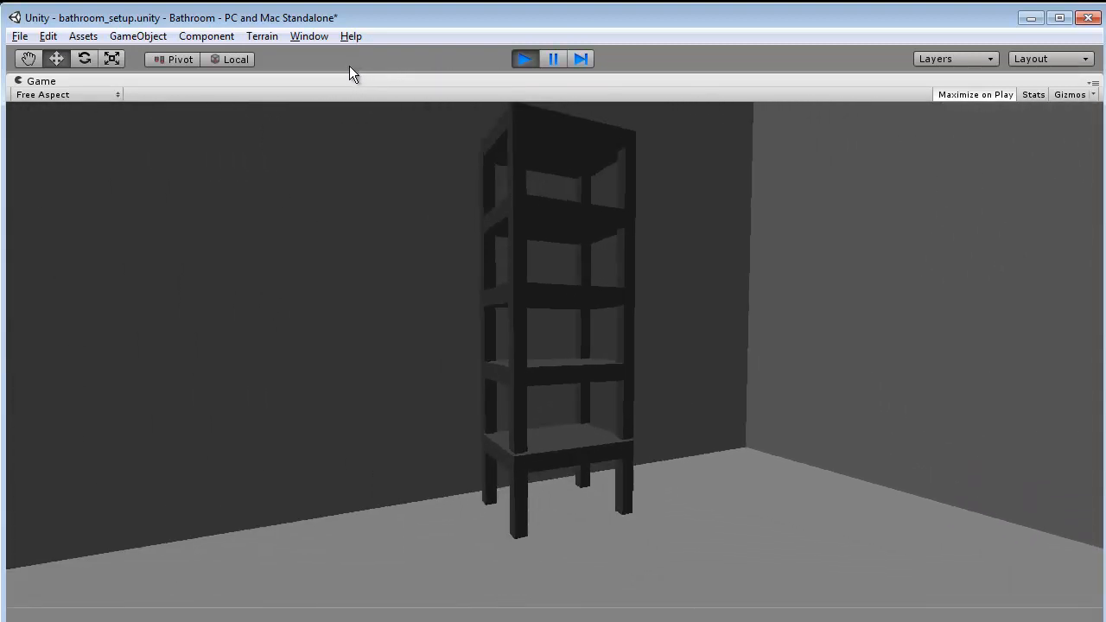
{"action": "key", "text": "a"}
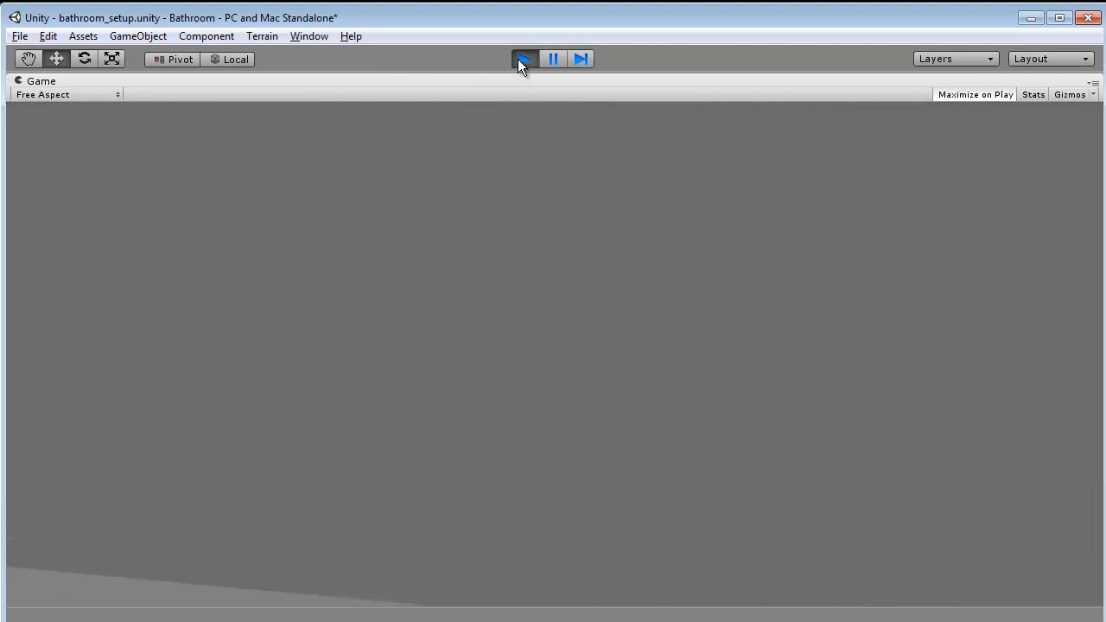
{"action": "left_click", "coordinate": [523, 59]}
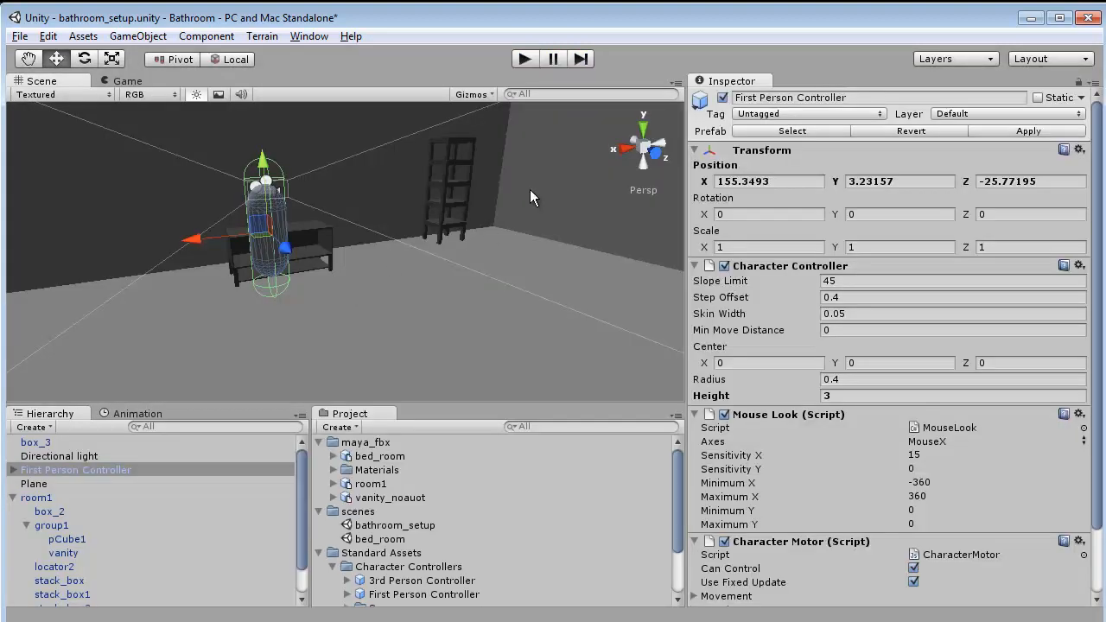
{"action": "left_click", "coordinate": [457, 149]}
{"action": "left_click", "coordinate": [454, 145]}
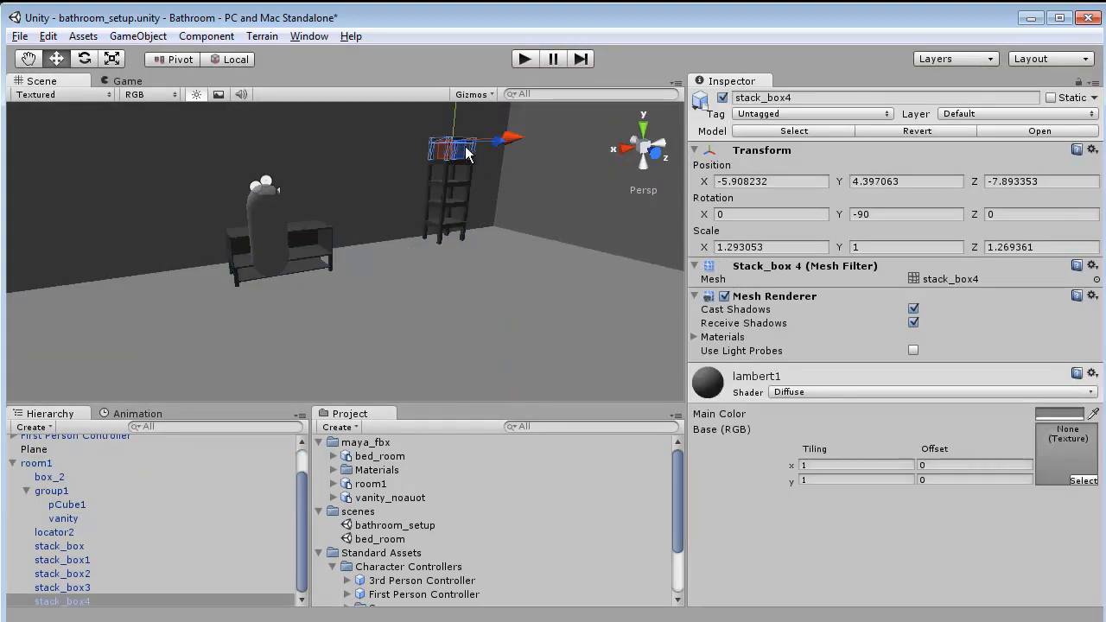
{"action": "key", "text": "Delete"}
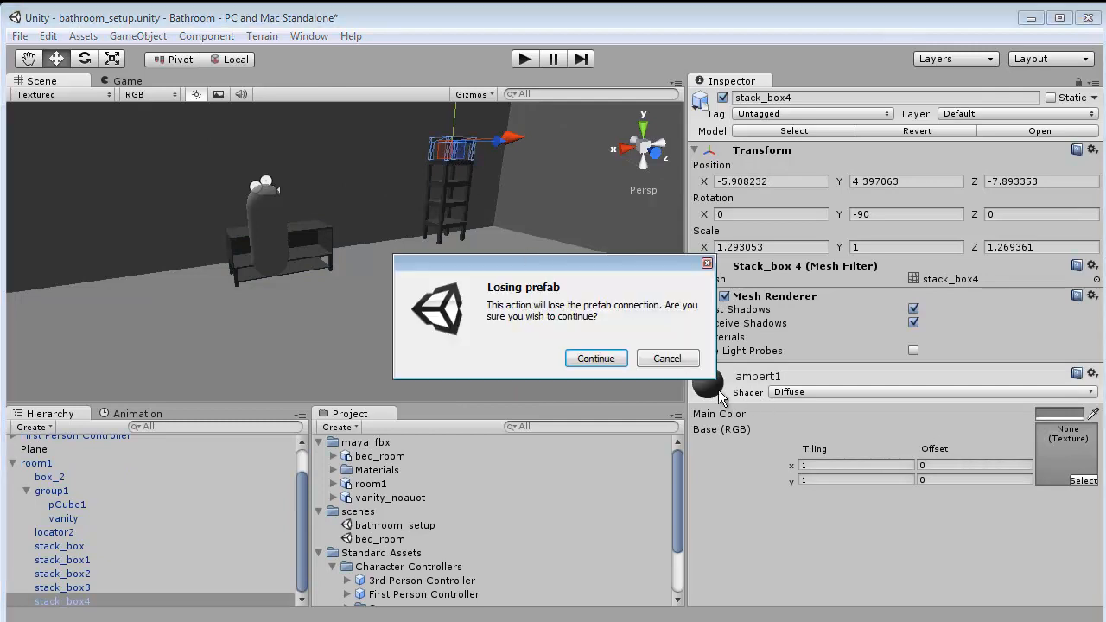
{"action": "left_click", "coordinate": [682, 356]}
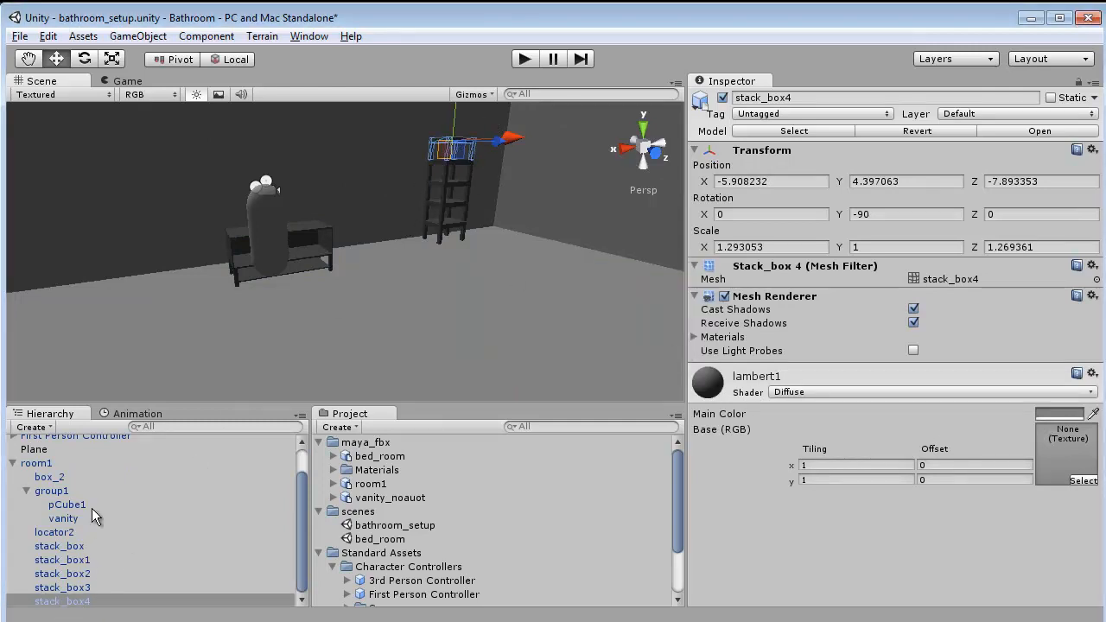
Identify the shelving unit's boxes in the room1 hierarchy and delete stack_box4, accepting the loss of the prefab connection
{"action": "left_click", "coordinate": [76, 546]}
{"action": "left_click", "coordinate": [76, 561]}
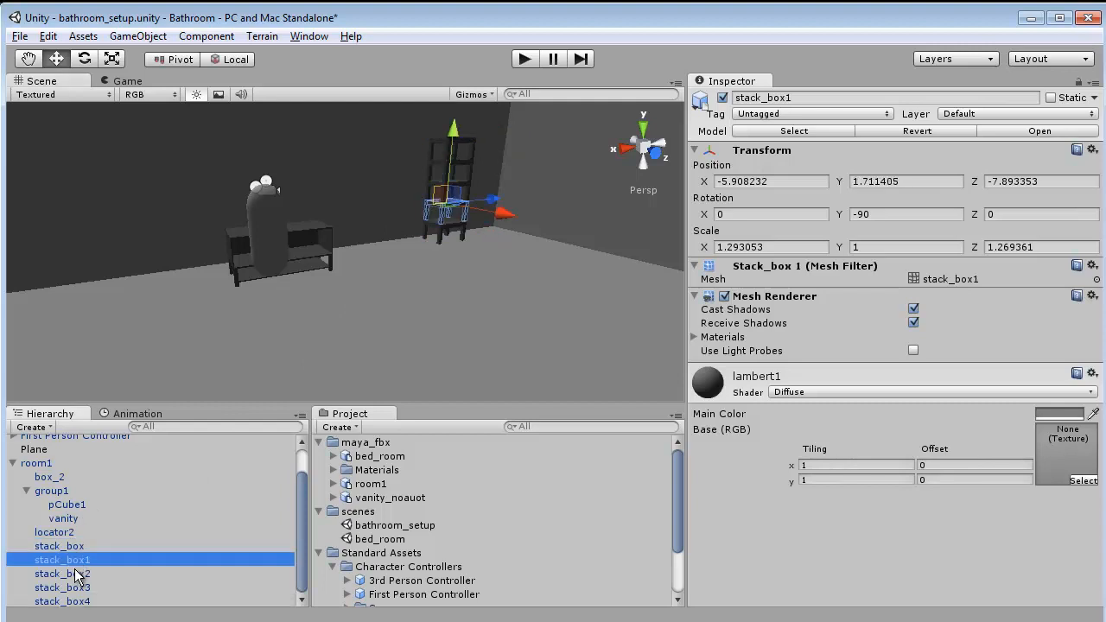
{"action": "left_click", "coordinate": [79, 577]}
{"action": "left_click", "coordinate": [91, 587]}
{"action": "left_click", "coordinate": [79, 600]}
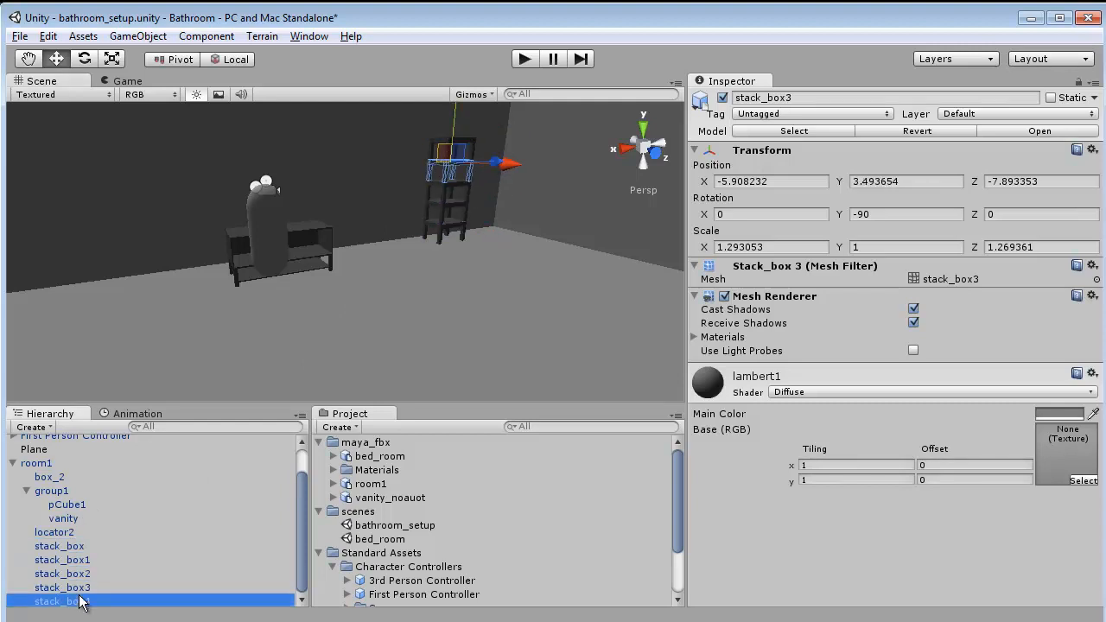
{"action": "key", "text": "Delete"}
{"action": "left_click", "coordinate": [596, 362]}
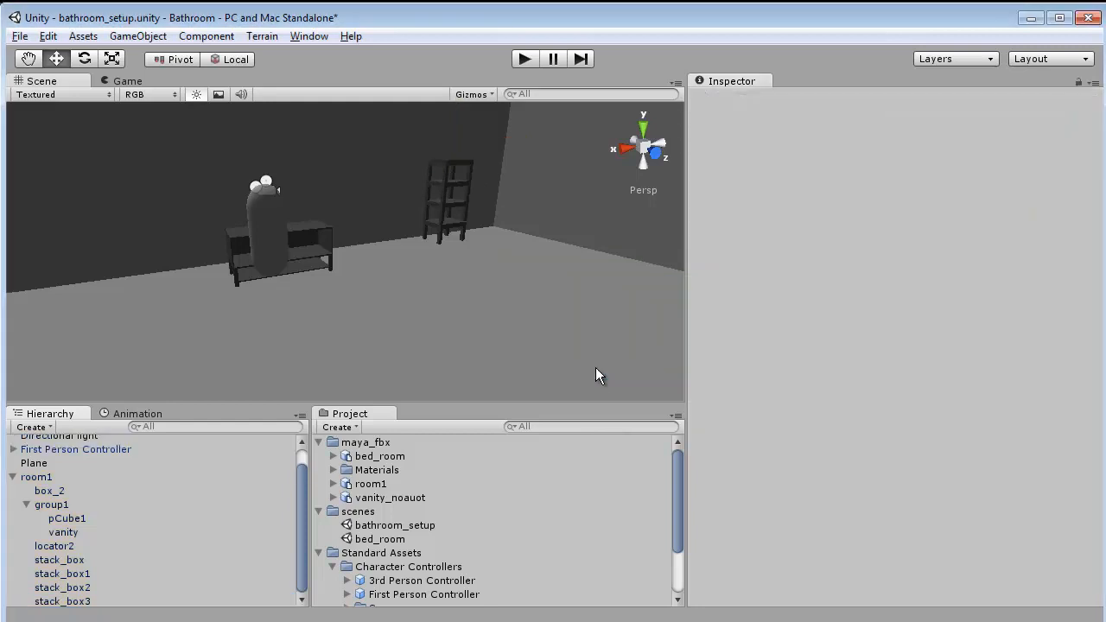
Play-test the bathroom with the shortened shelving unit, walking up to the shelves and the vanity, and end the play test
{"action": "left_click", "coordinate": [525, 58]}
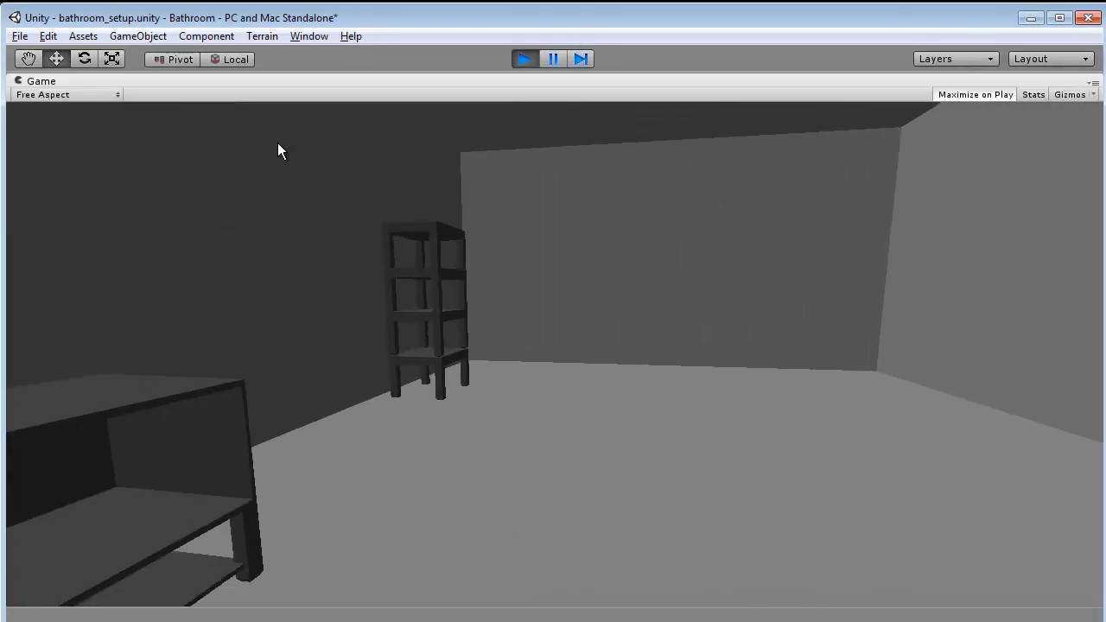
{"action": "key", "text": "w"}
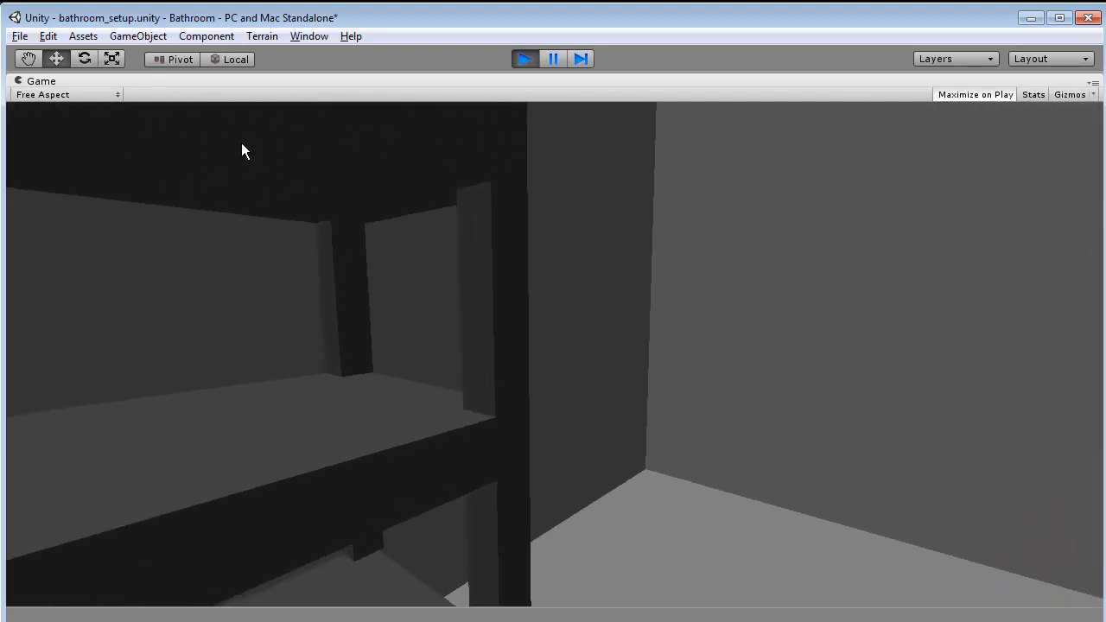
{"action": "key", "text": "s"}
{"action": "key", "text": "a"}
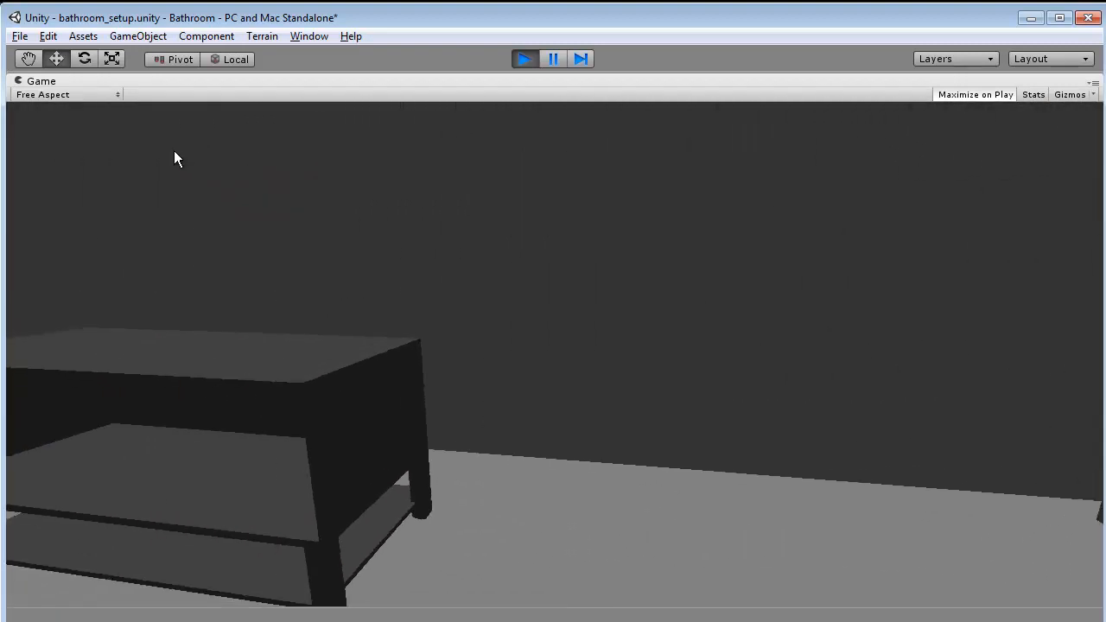
{"action": "key", "text": "w"}
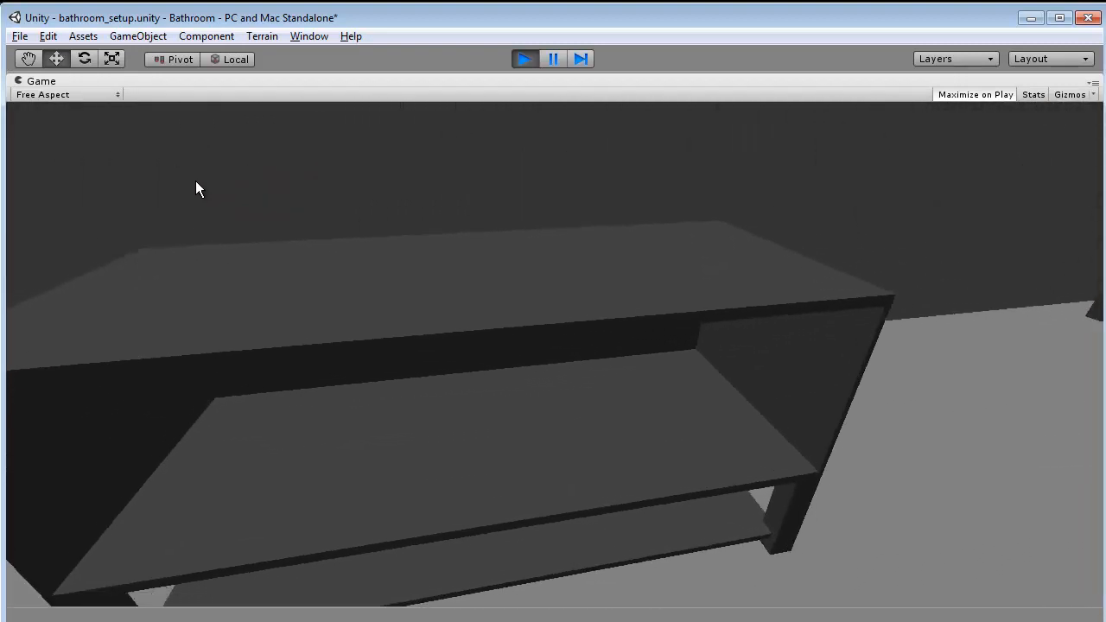
{"action": "key", "text": "w"}
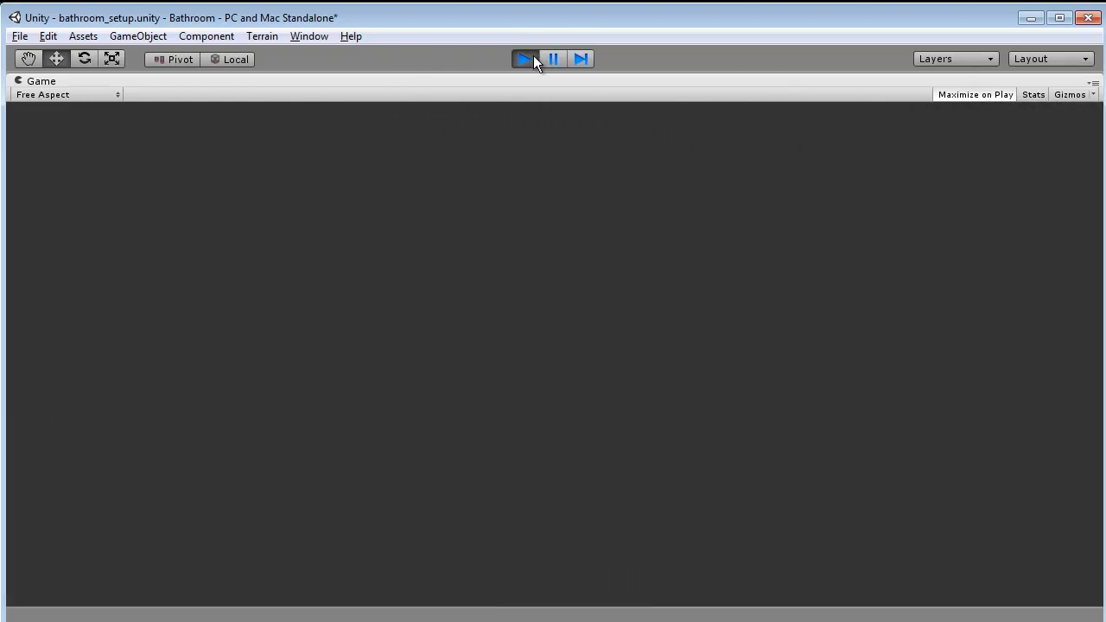
{"action": "left_click", "coordinate": [523, 60]}
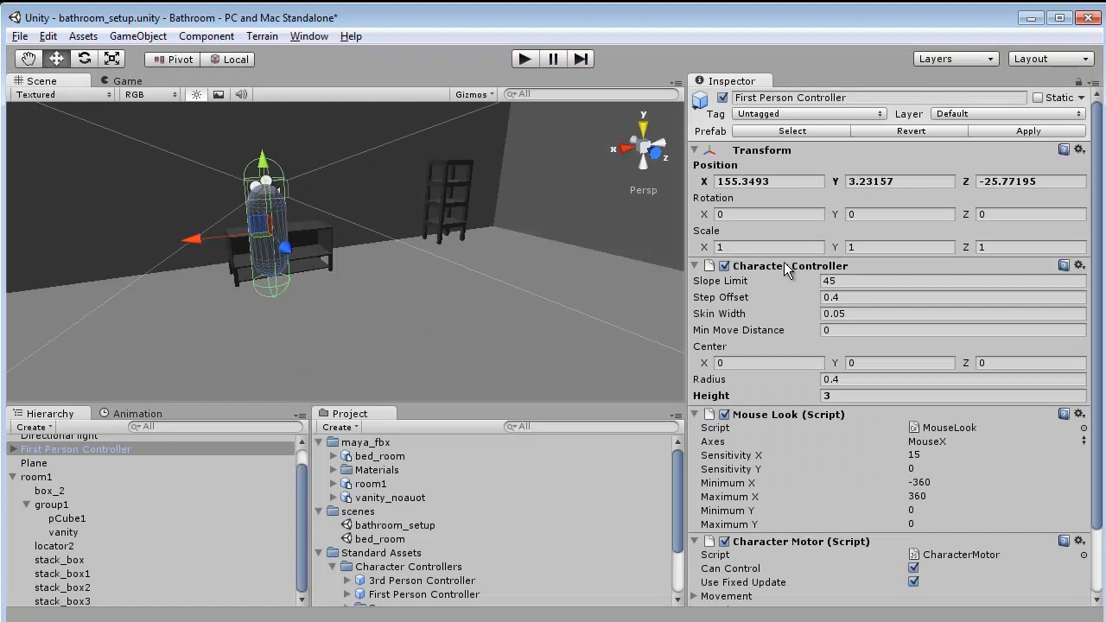
Set the First Person Controller's Character Controller height to 4 and raise the controller to a Y position of about 3.6
{"action": "left_click", "coordinate": [885, 396]}
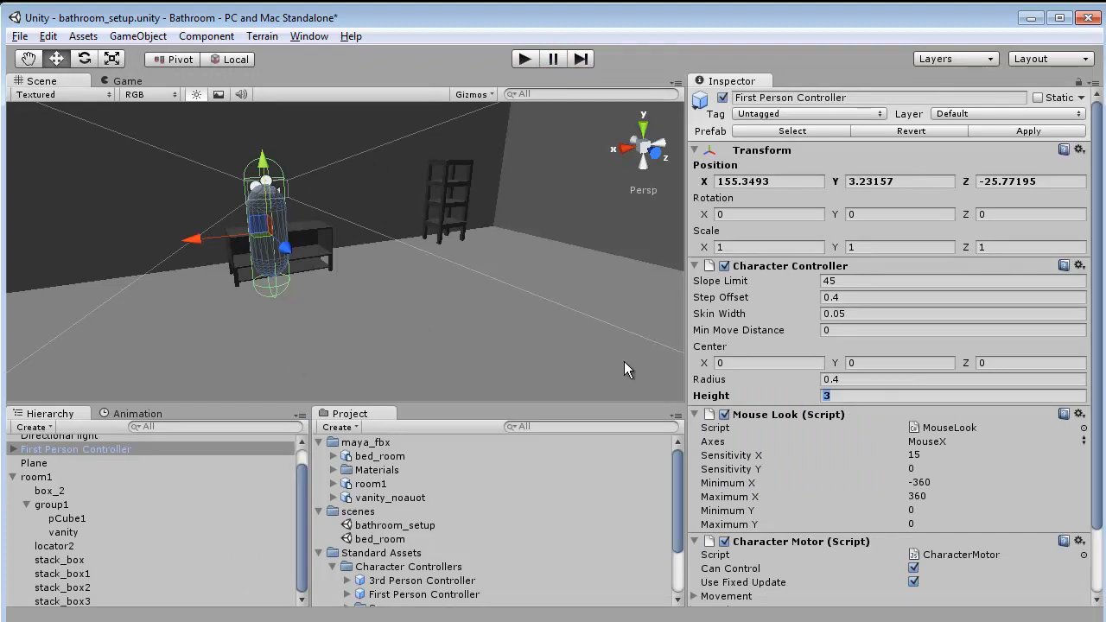
{"action": "type", "text": "4"}
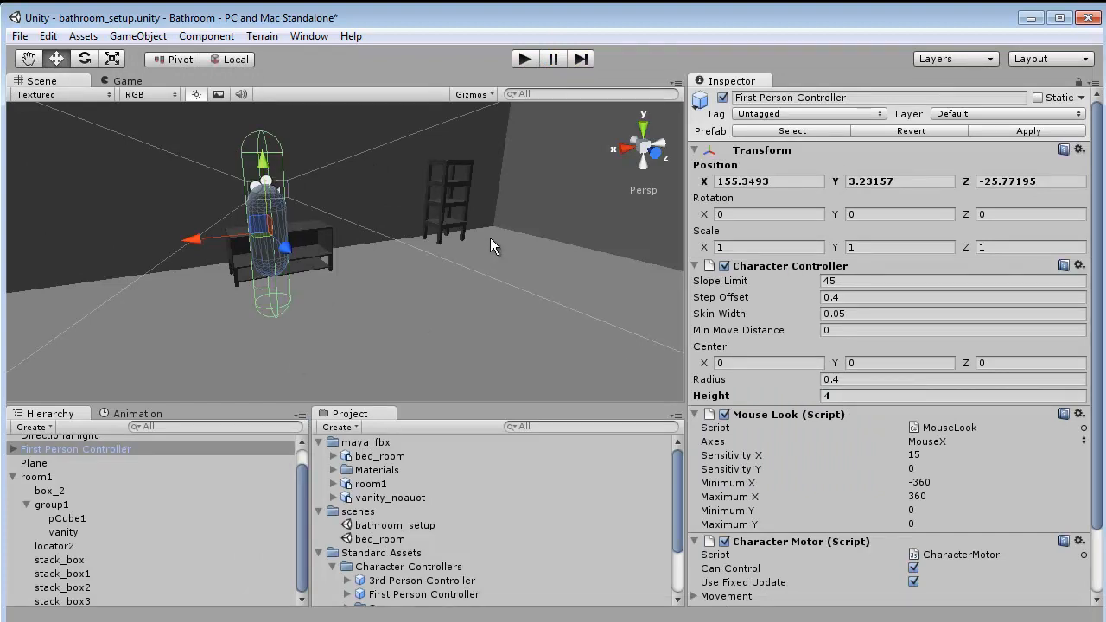
{"action": "left_click_drag", "start_coordinate": [267, 172], "coordinate": [266, 153]}
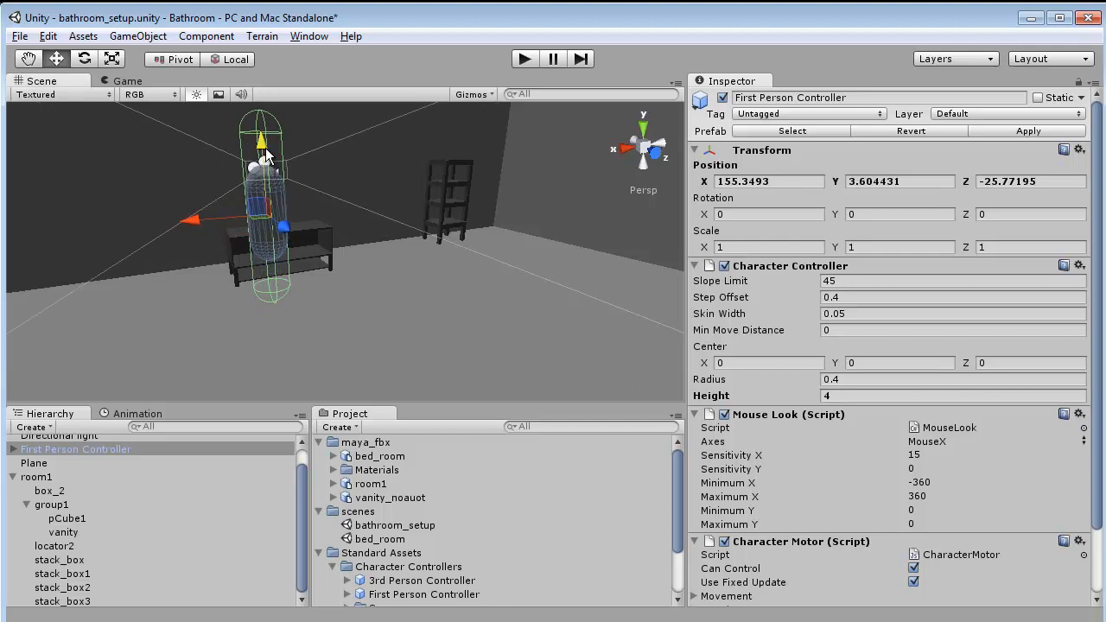
Start a play test with the taller controller and walk up to the shelving unit and back to judge its scale
{"action": "left_click", "coordinate": [526, 58]}
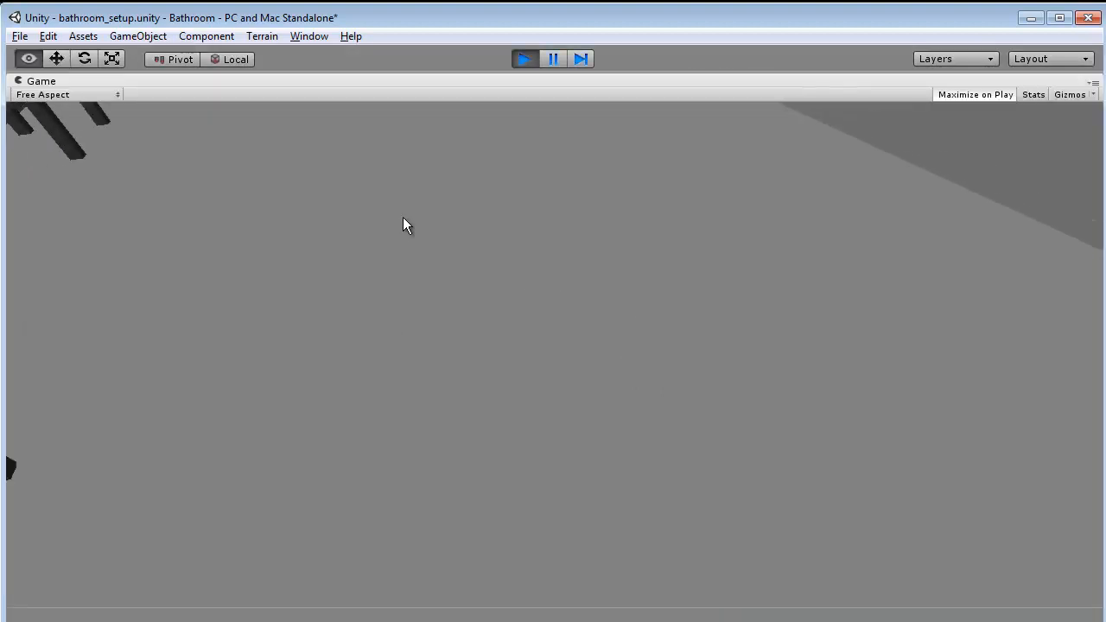
{"action": "key", "text": "d"}
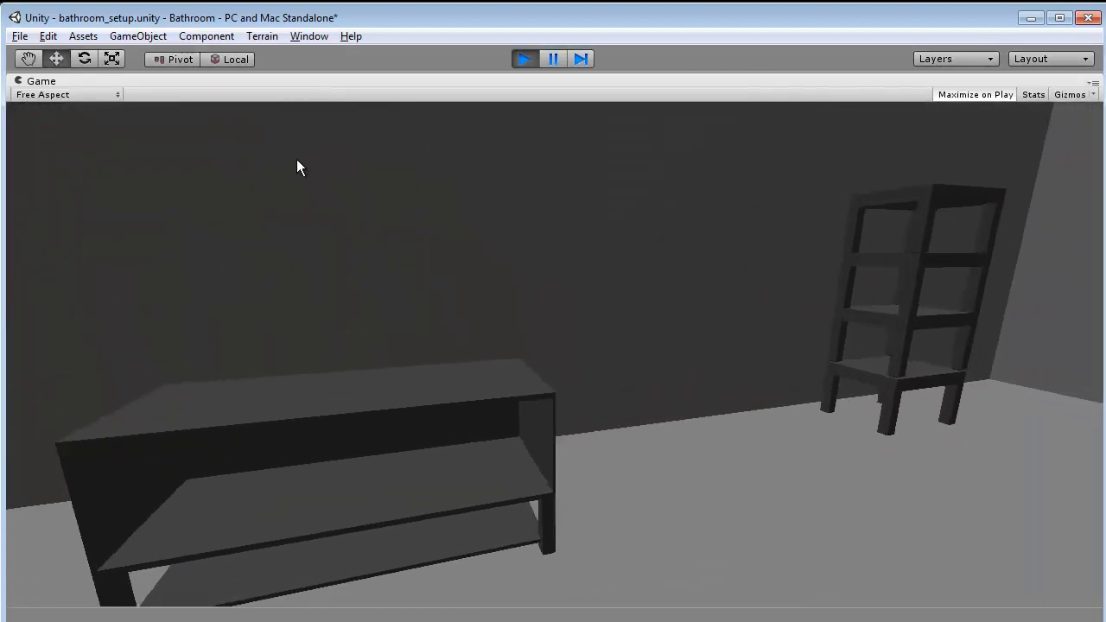
{"action": "key", "text": "w"}
{"action": "key", "text": "w"}
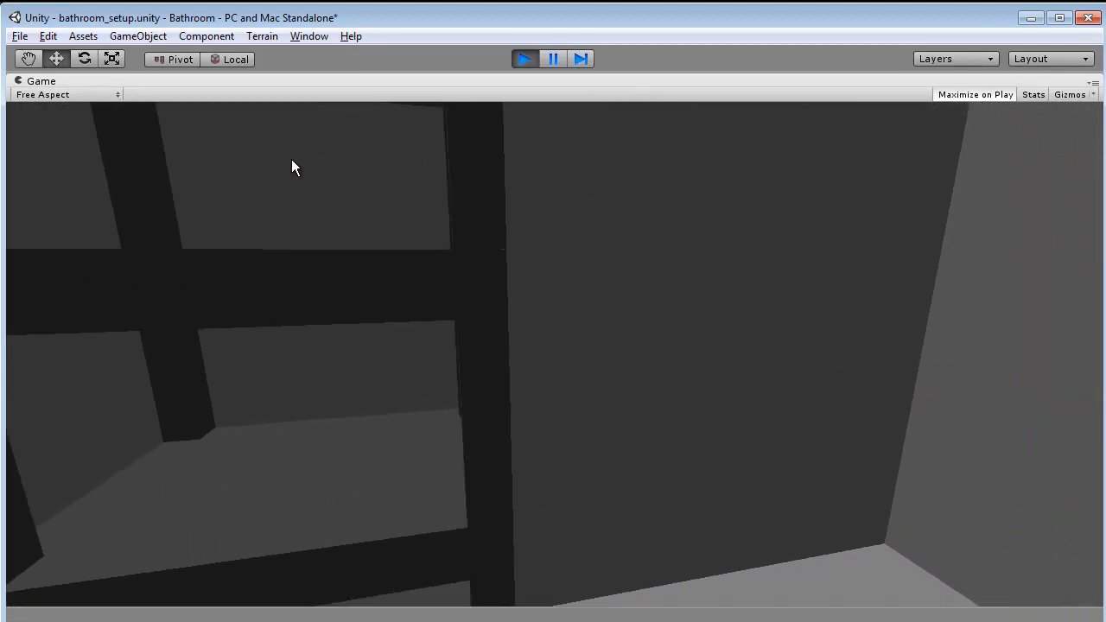
{"action": "key", "text": "s"}
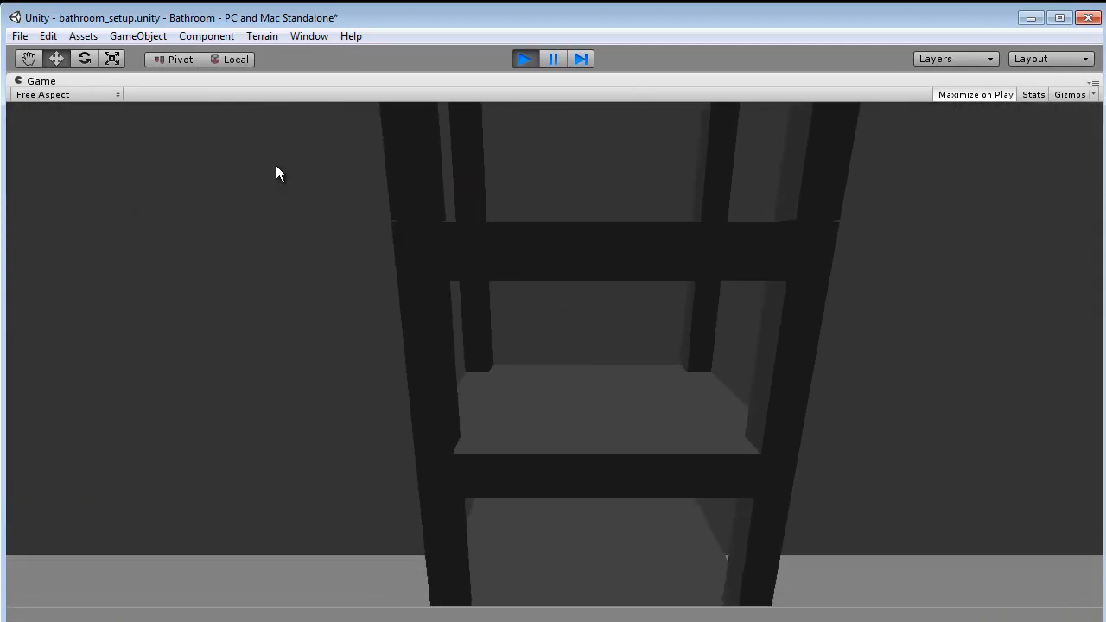
{"action": "key", "text": "a"}
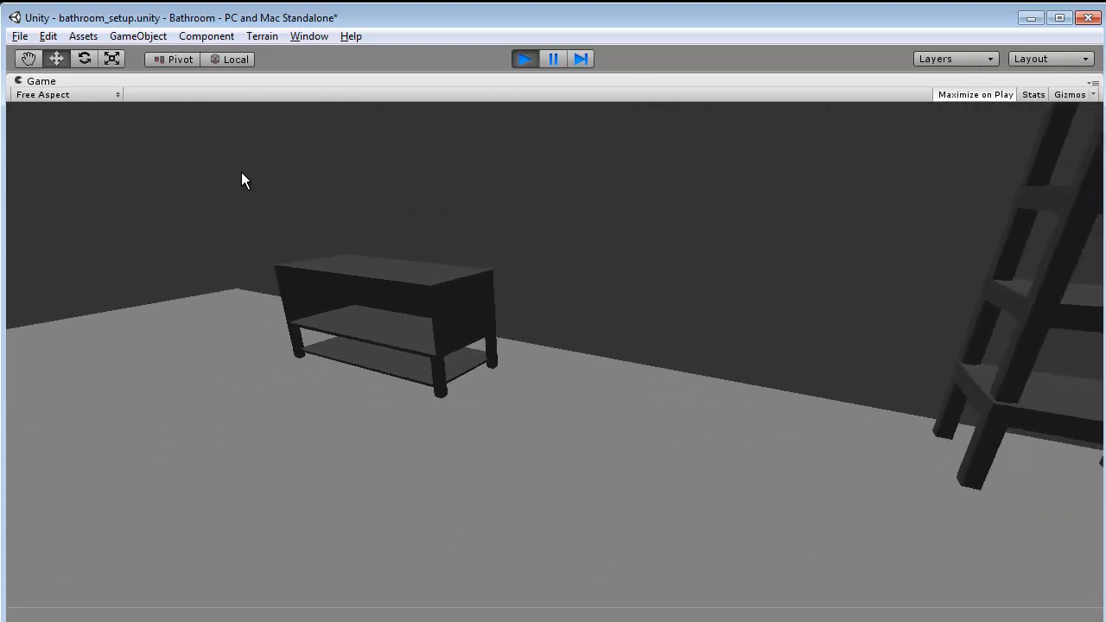
View the vanity from across the room and from close up in the play test to judge its scale
{"action": "key", "text": "s"}
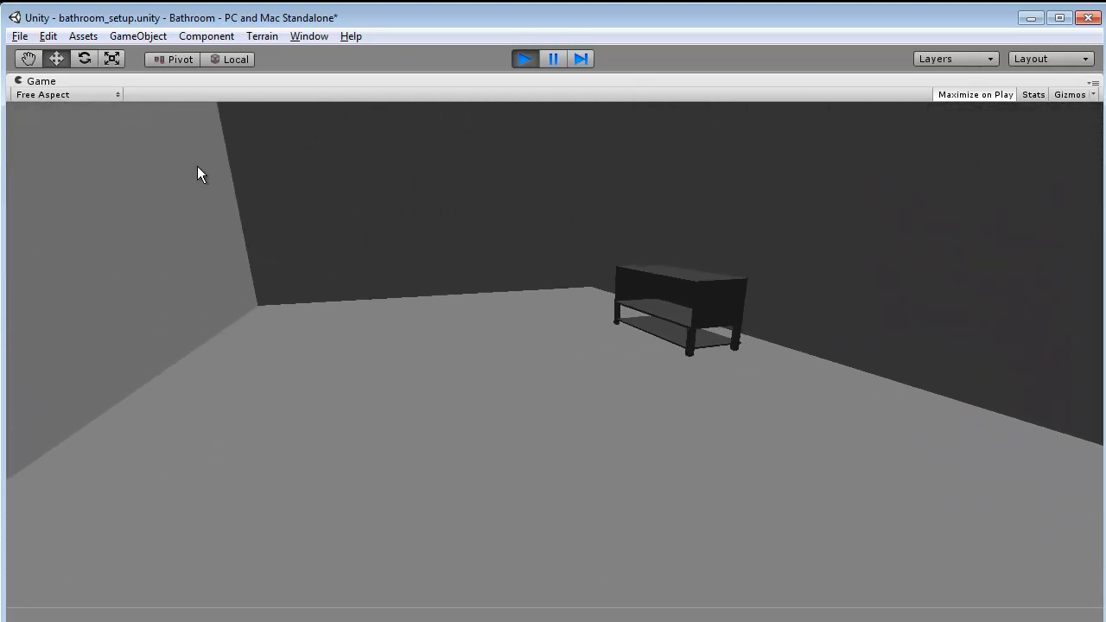
{"action": "key", "text": "w"}
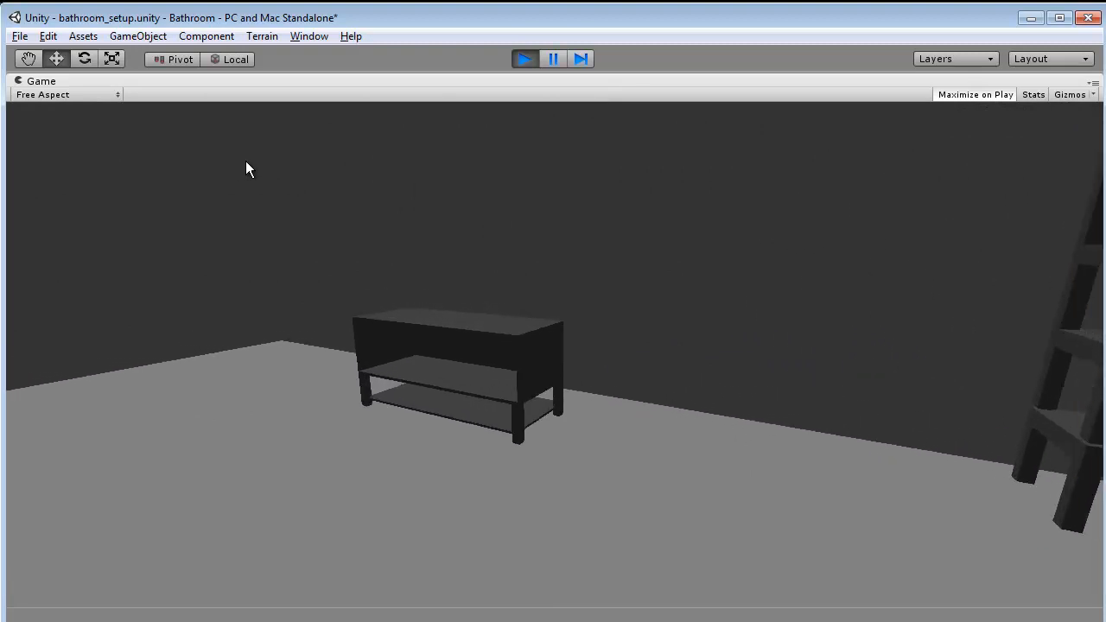
{"action": "key", "text": "a"}
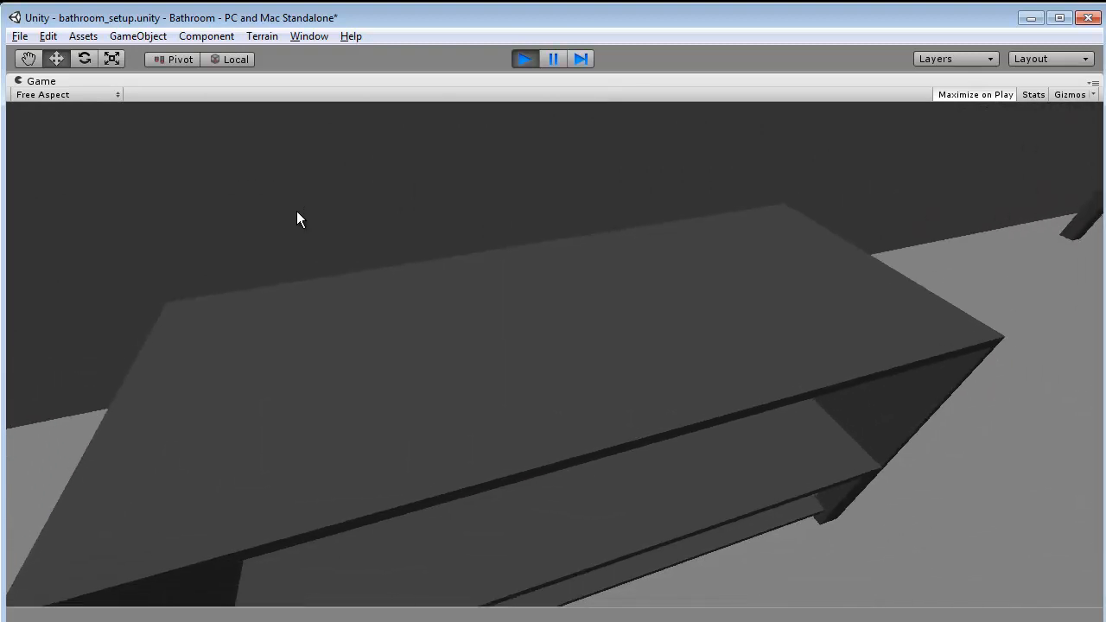
{"action": "key", "text": "d"}
{"action": "key", "text": "w"}
{"action": "key", "text": "w"}
{"action": "key", "text": "d"}
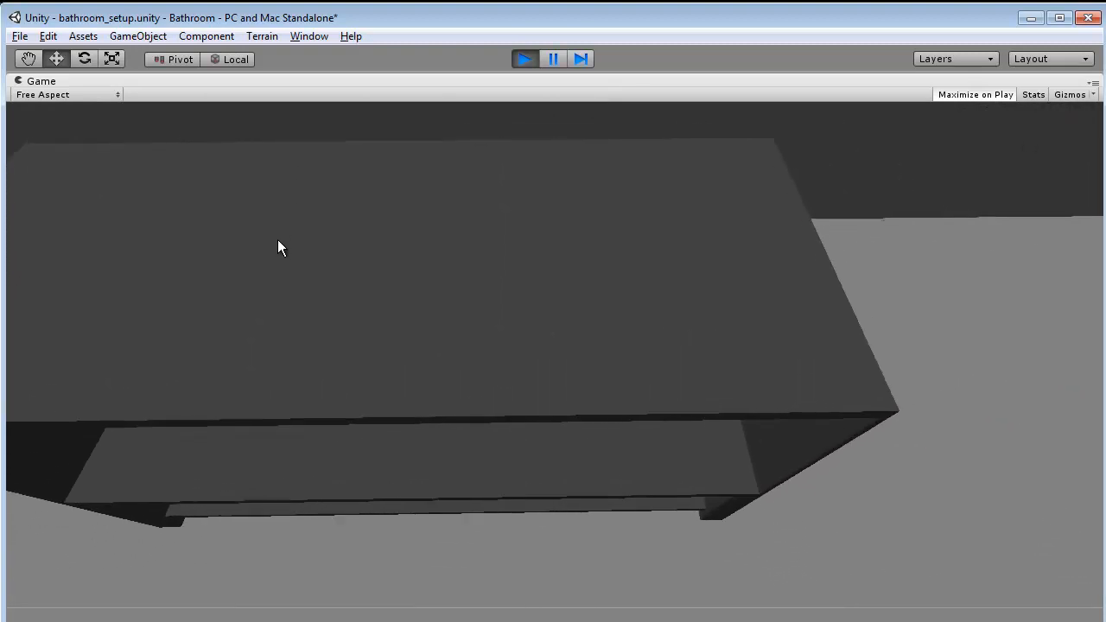
Walk toward the room corner and look back across the walls and furniture to check the room's scale, and end the play test
{"action": "key", "text": "w"}
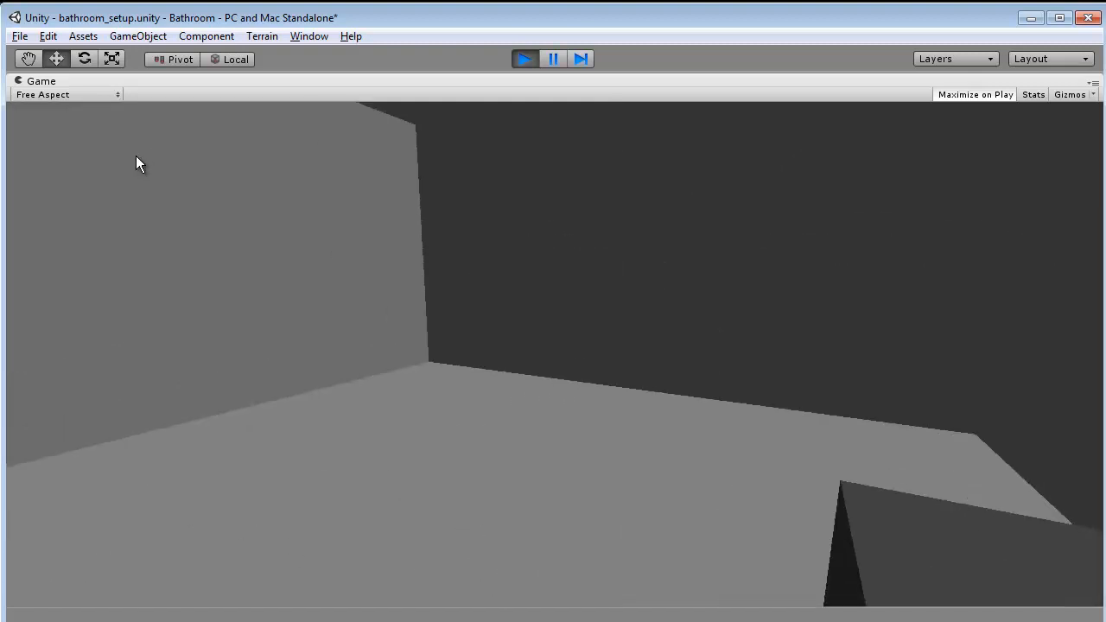
{"action": "key", "text": "a"}
{"action": "key", "text": "w"}
{"action": "key", "text": "w"}
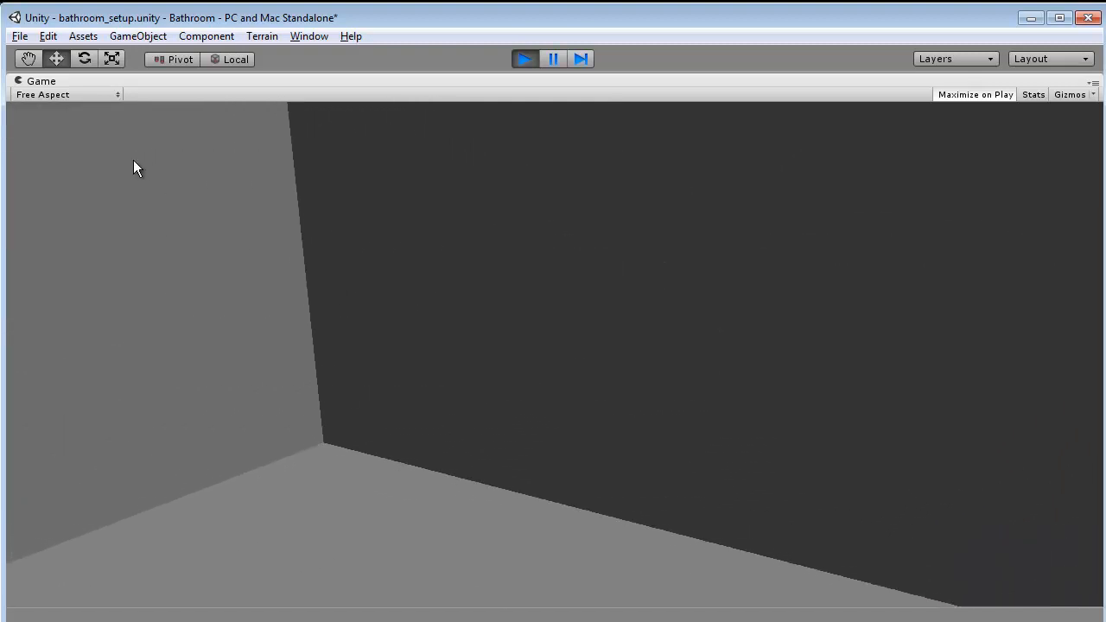
{"action": "key", "text": "s"}
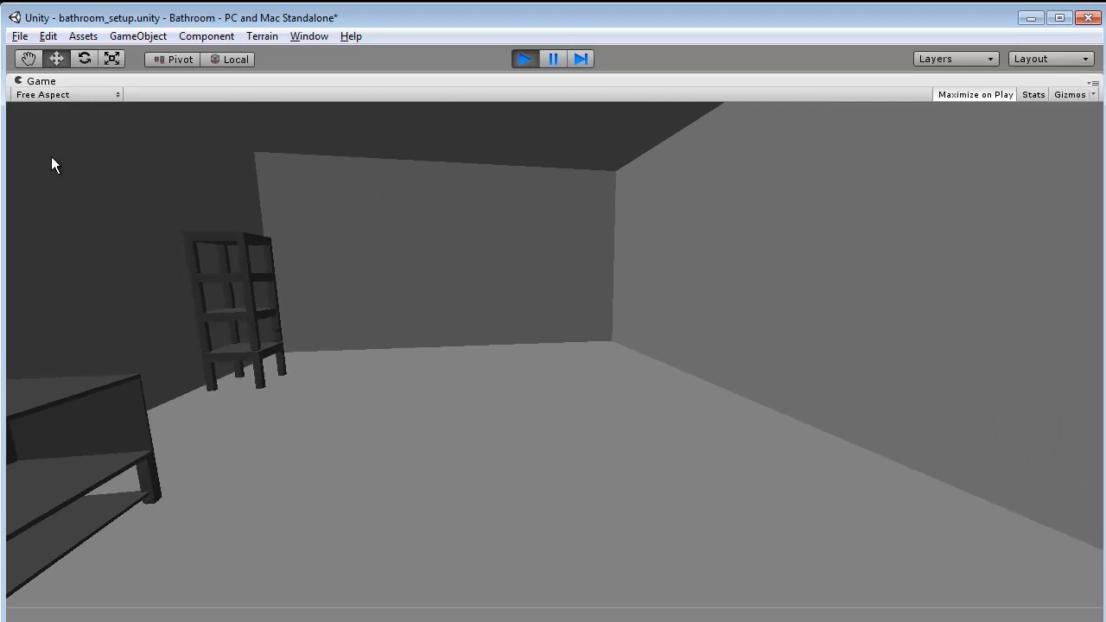
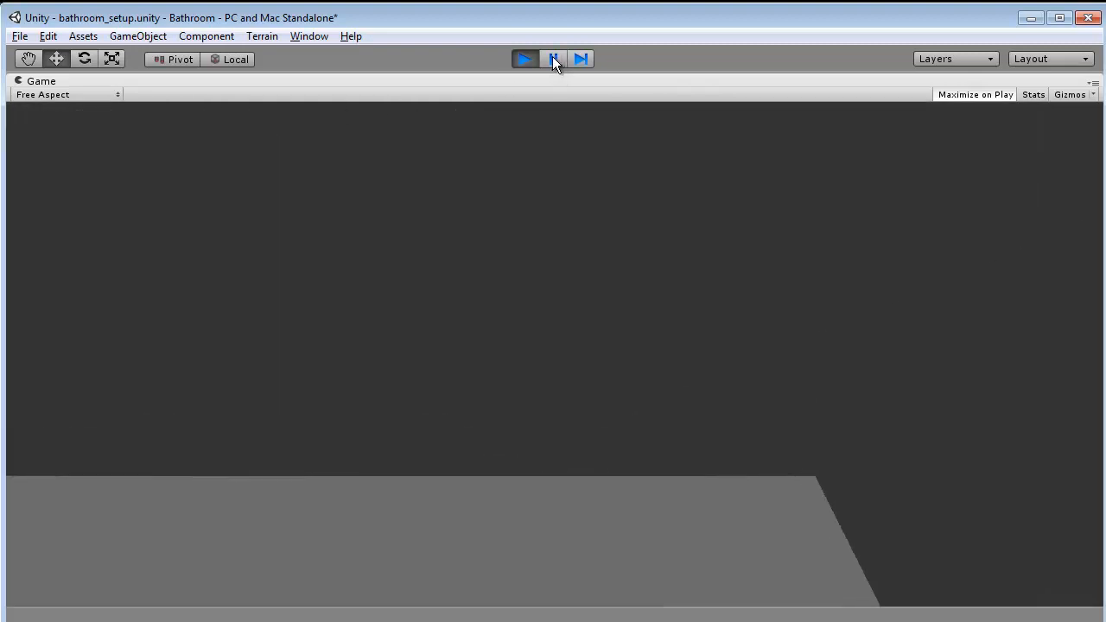
{"action": "left_click", "coordinate": [523, 60]}
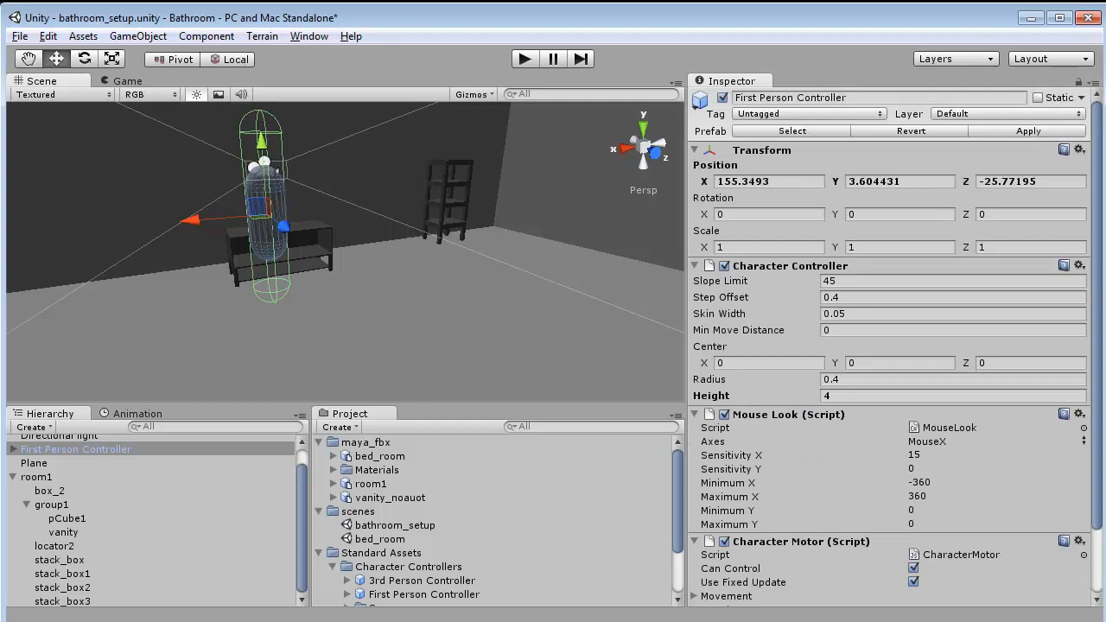
Switch to Maya and start opening a scene, going to the Unity 3d Bathroom project's scenes folder
{"action": "key", "text": "alt+Tab"}
{"action": "left_click", "coordinate": [581, 342]}
{"action": "key", "text": "space"}
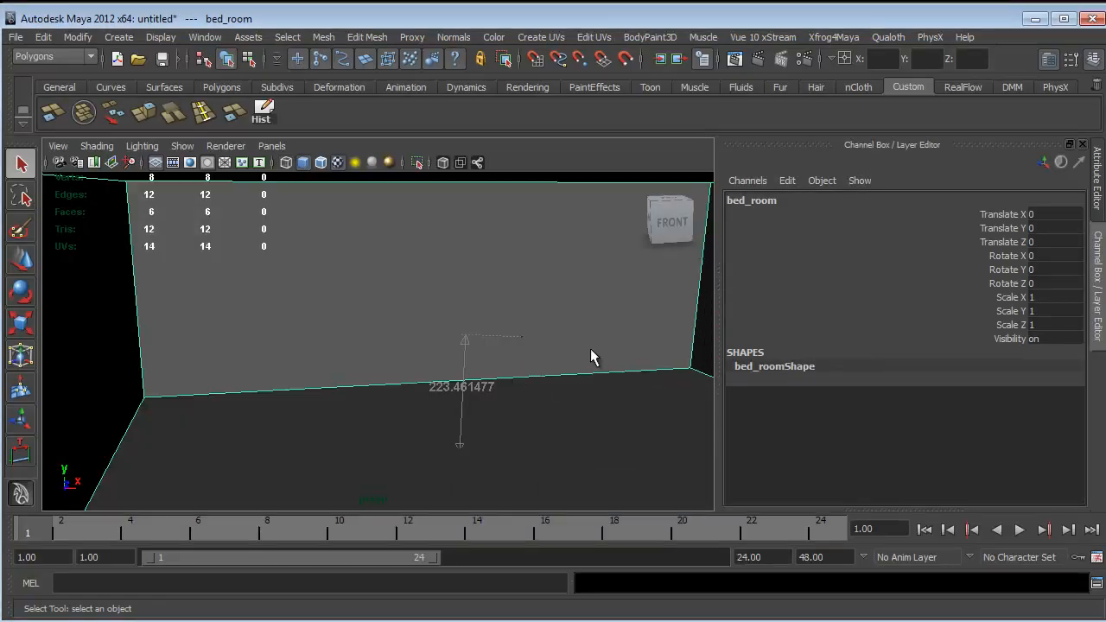
{"action": "key", "text": "ctrl+o"}
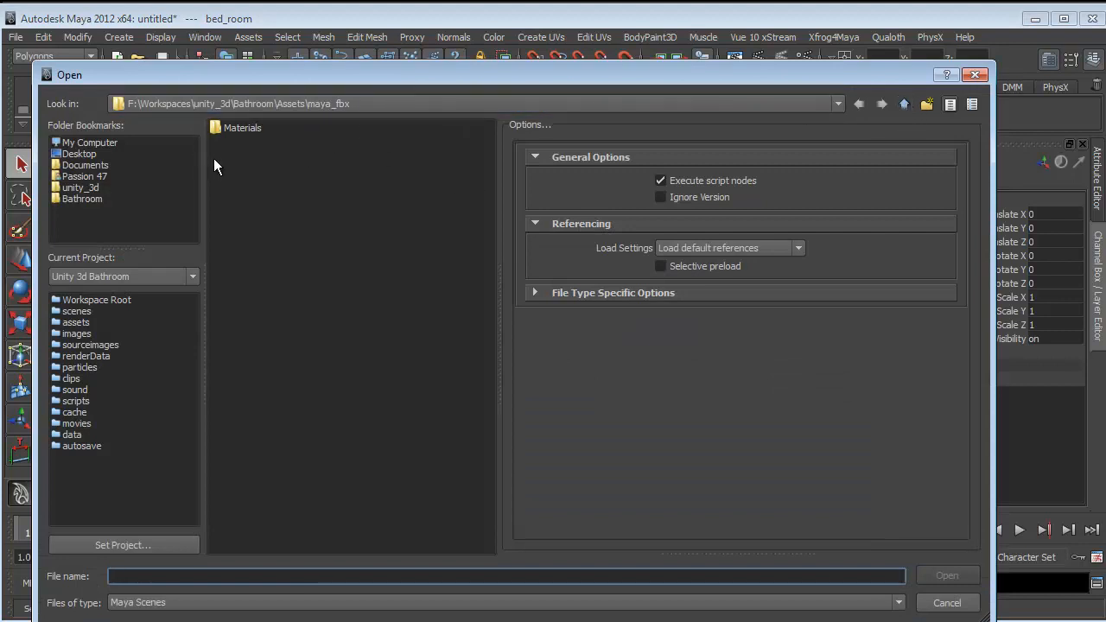
{"action": "left_click", "coordinate": [77, 311]}
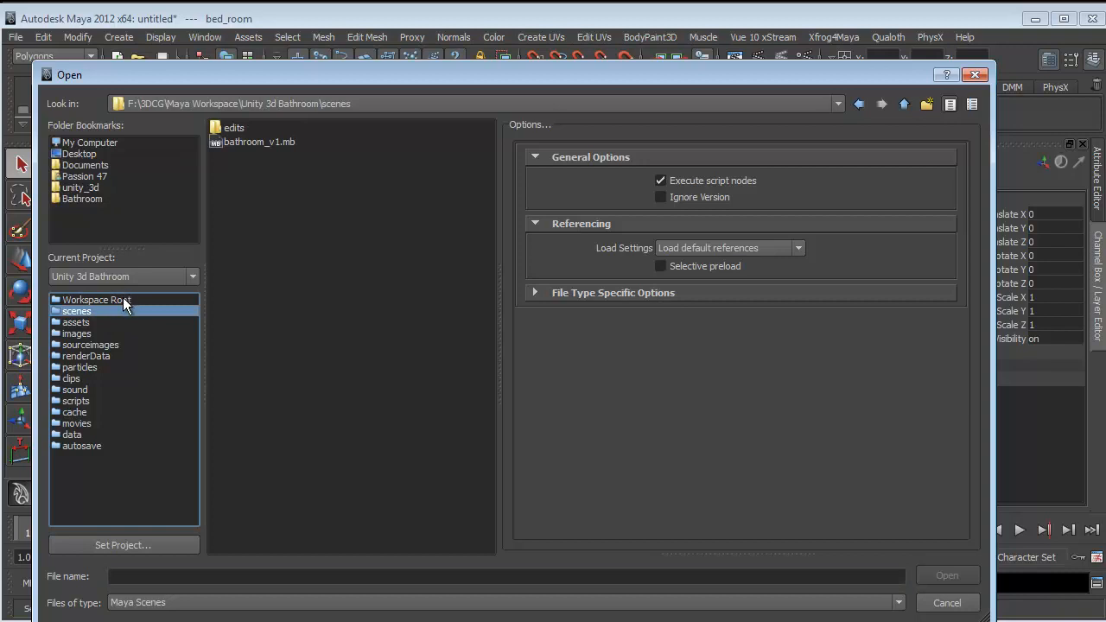
Look through the project's data, cache and scripts folders for scene files, and return to the scenes folder
{"action": "left_click", "coordinate": [90, 435]}
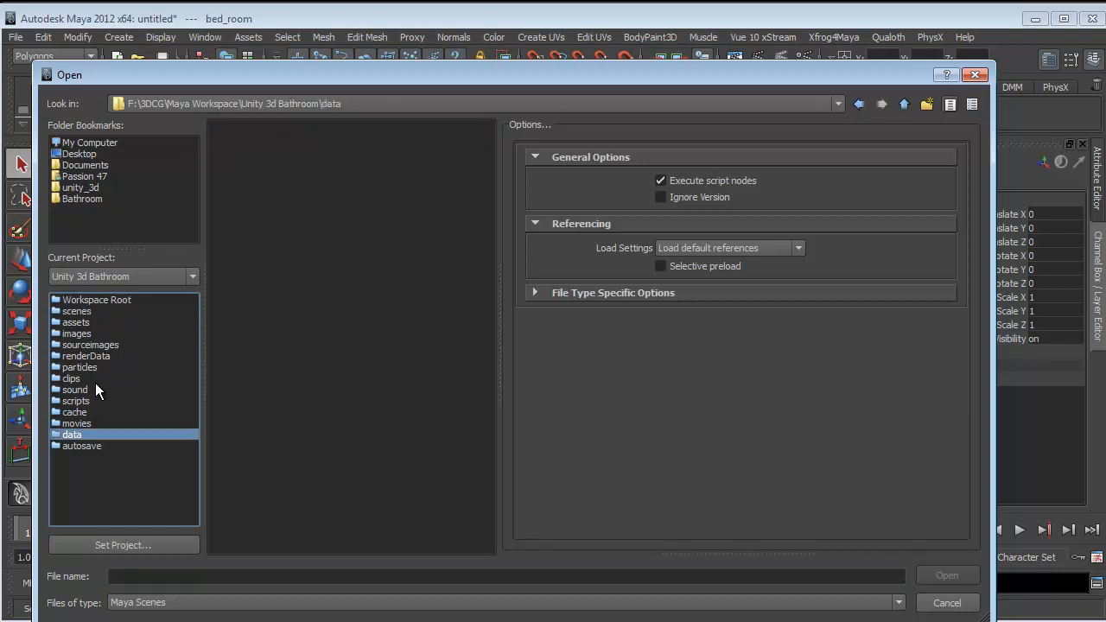
{"action": "left_click", "coordinate": [88, 412]}
{"action": "left_click", "coordinate": [86, 401]}
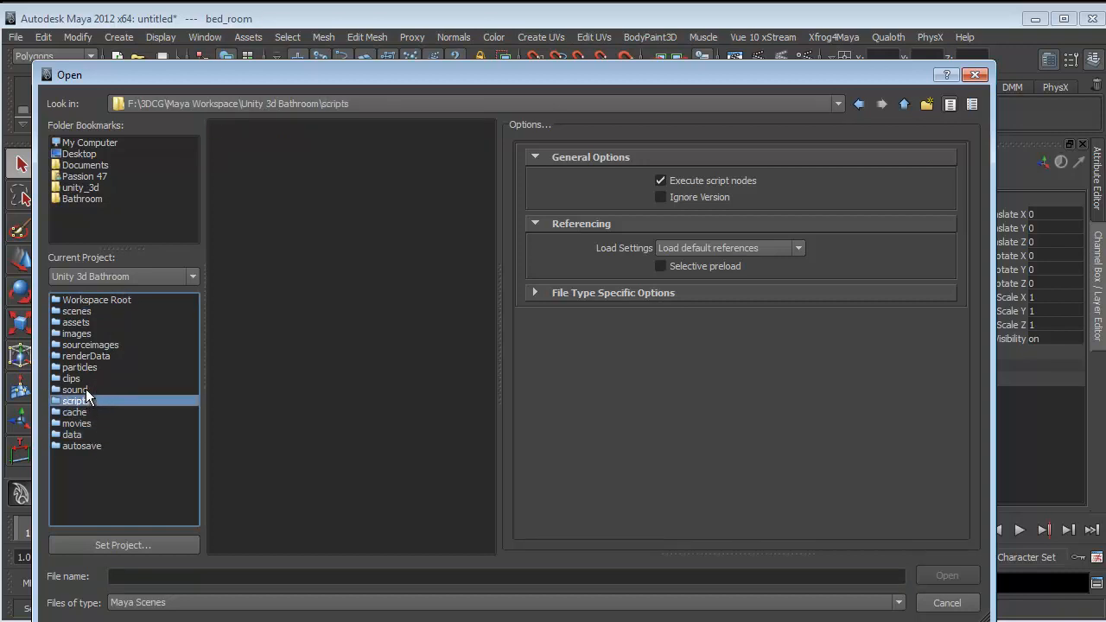
{"action": "left_click", "coordinate": [77, 312]}
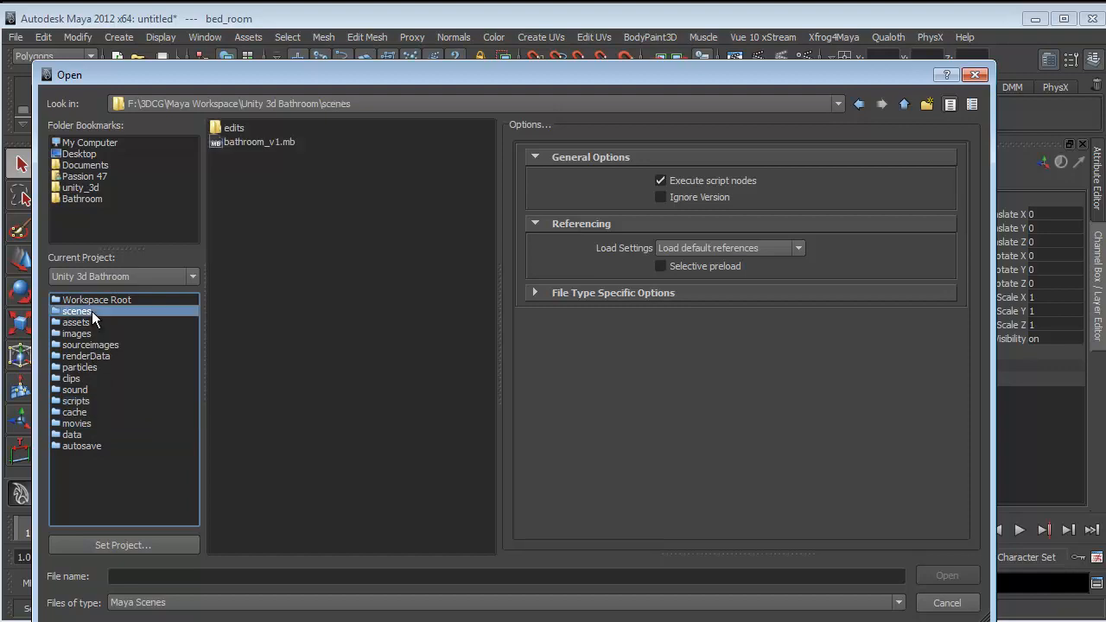
Open bathroom_v1.mb from the scenes folder, discarding the changes to the untitled scene
{"action": "left_click", "coordinate": [288, 144]}
{"action": "left_click", "coordinate": [942, 579]}
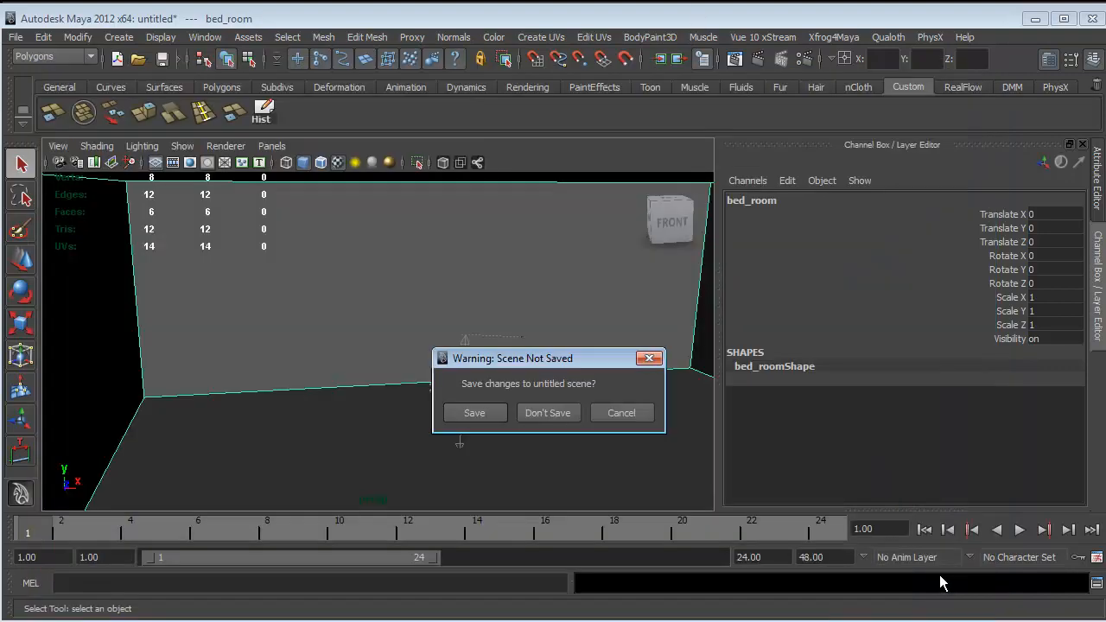
{"action": "left_click", "coordinate": [548, 413]}
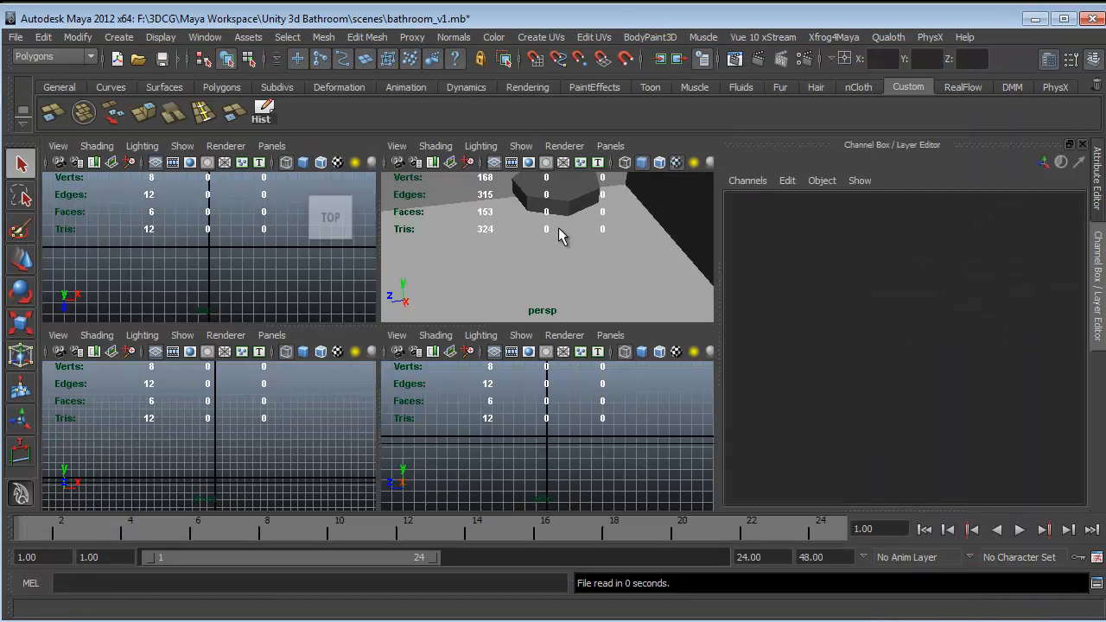
Maximize the perspective view and examine the room's walls, floor, vanity and small stool from close up and from above
{"action": "key", "text": "space"}
{"action": "left_click_drag", "start_coordinate": [424, 353], "coordinate": [311, 205], "text": "alt"}
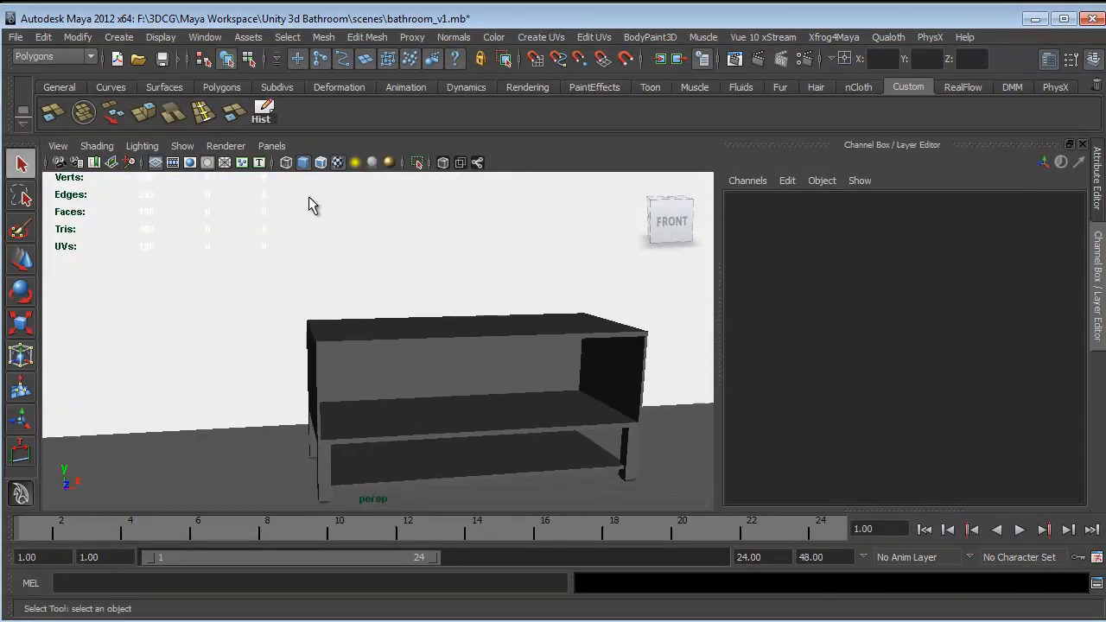
{"action": "middle_click_drag", "start_coordinate": [532, 246], "coordinate": [359, 257], "text": "alt"}
{"action": "right_click_drag", "start_coordinate": [528, 285], "coordinate": [188, 248], "text": "alt"}
{"action": "right_click_drag", "start_coordinate": [354, 255], "coordinate": [118, 267], "text": "alt"}
{"action": "left_click_drag", "start_coordinate": [119, 267], "coordinate": [276, 376], "text": "alt"}
{"action": "right_click_drag", "start_coordinate": [277, 375], "coordinate": [642, 320], "text": "alt"}
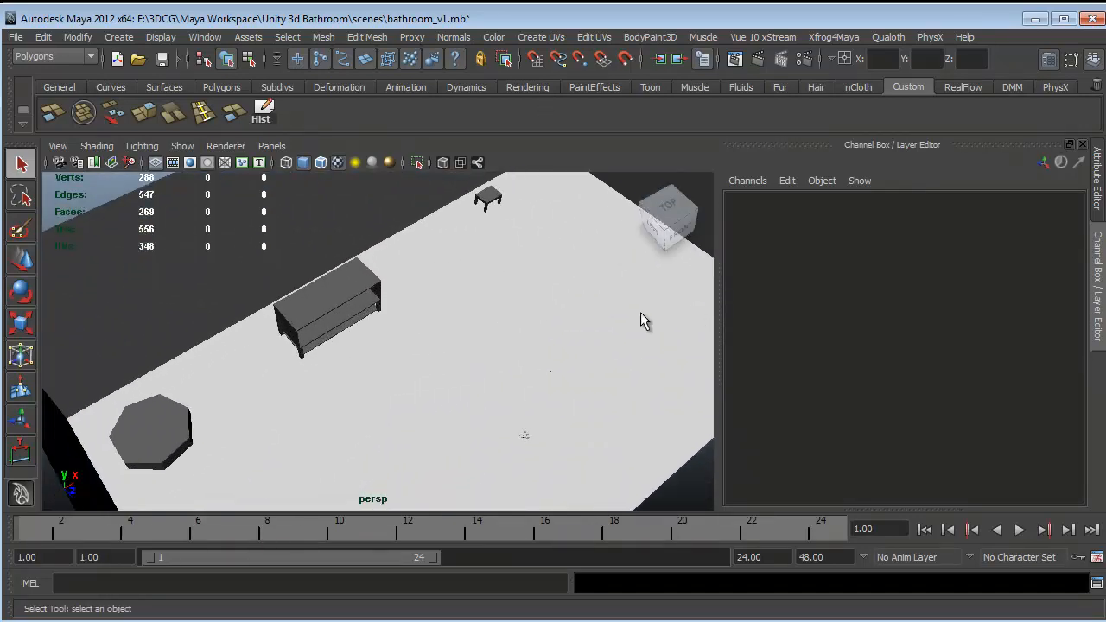
{"action": "left_click_drag", "start_coordinate": [641, 321], "coordinate": [519, 358], "text": "alt"}
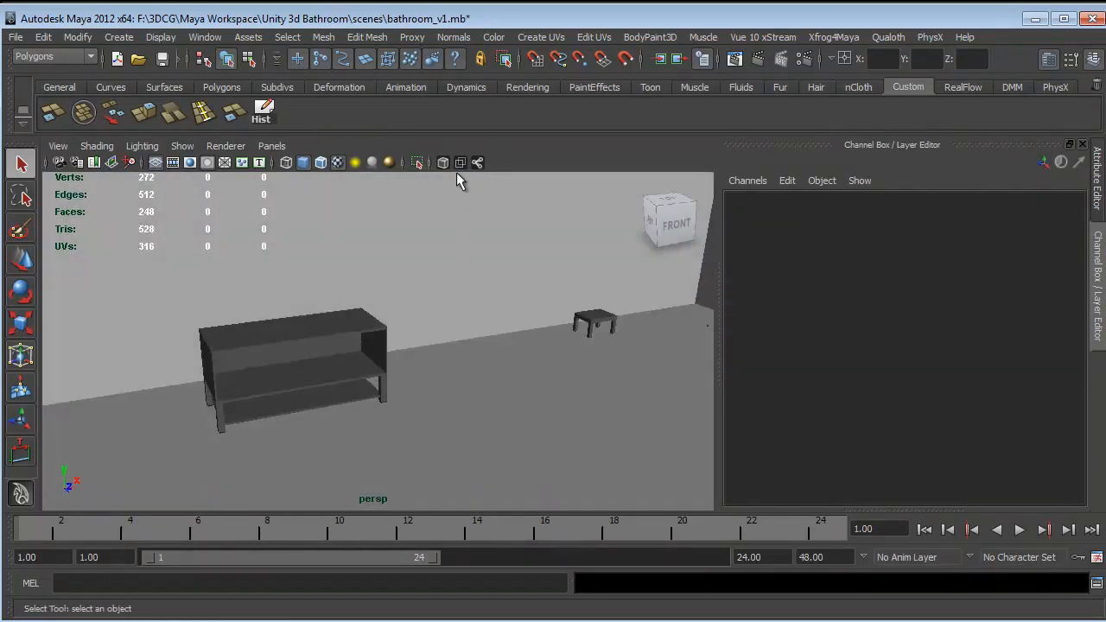
{"action": "left_click_drag", "start_coordinate": [459, 180], "coordinate": [470, 257], "text": "alt"}
{"action": "left_click", "coordinate": [410, 254]}
{"action": "left_click", "coordinate": [369, 407], "text": "shift"}
{"action": "left_click_drag", "start_coordinate": [414, 366], "coordinate": [372, 389], "text": "alt"}
{"action": "left_click", "coordinate": [385, 389]}
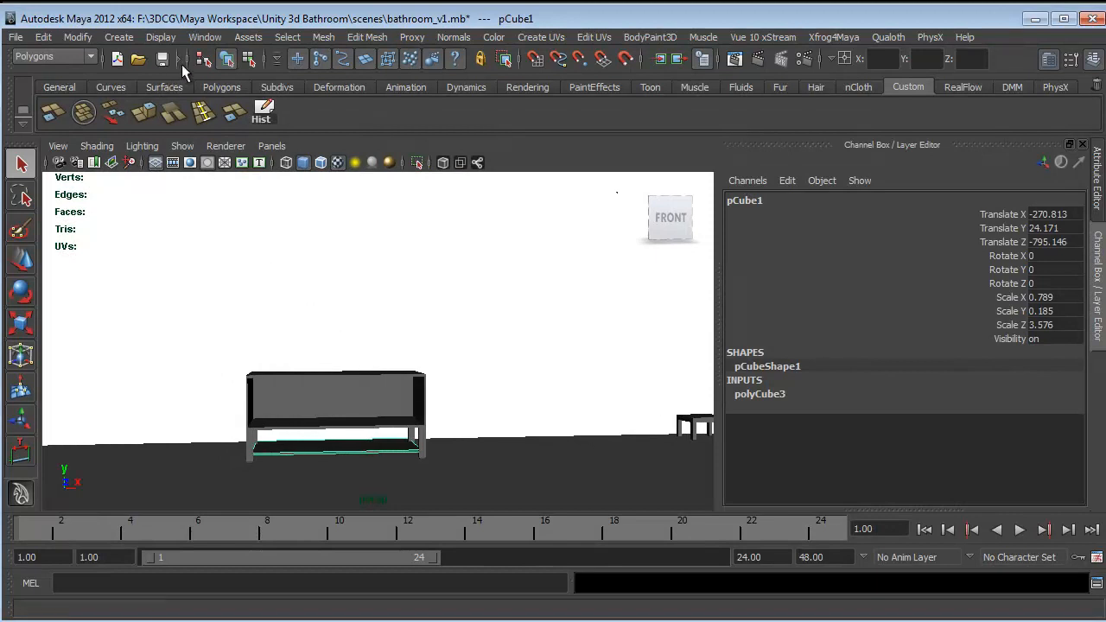
{"action": "key", "text": "a"}
{"action": "left_click_drag", "start_coordinate": [393, 329], "coordinate": [424, 380], "text": "alt"}
Create a polygon cube in the bathroom scene and set its width to 300
{"action": "left_click", "coordinate": [119, 38]}
{"action": "mouse_move", "coordinate": [252, 77]}
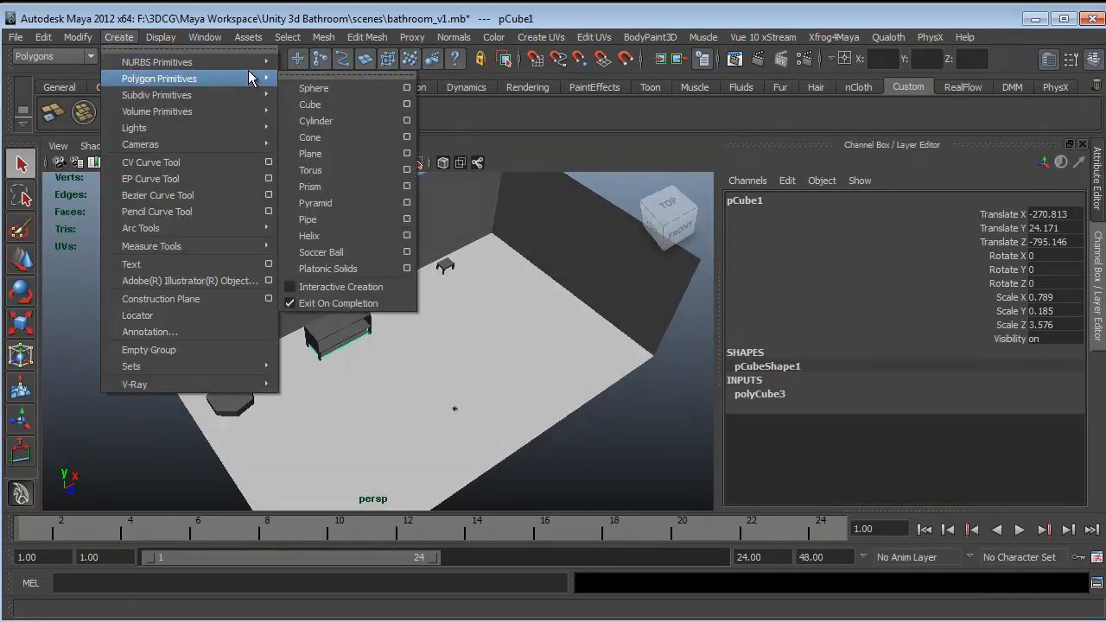
{"action": "left_click", "coordinate": [355, 104]}
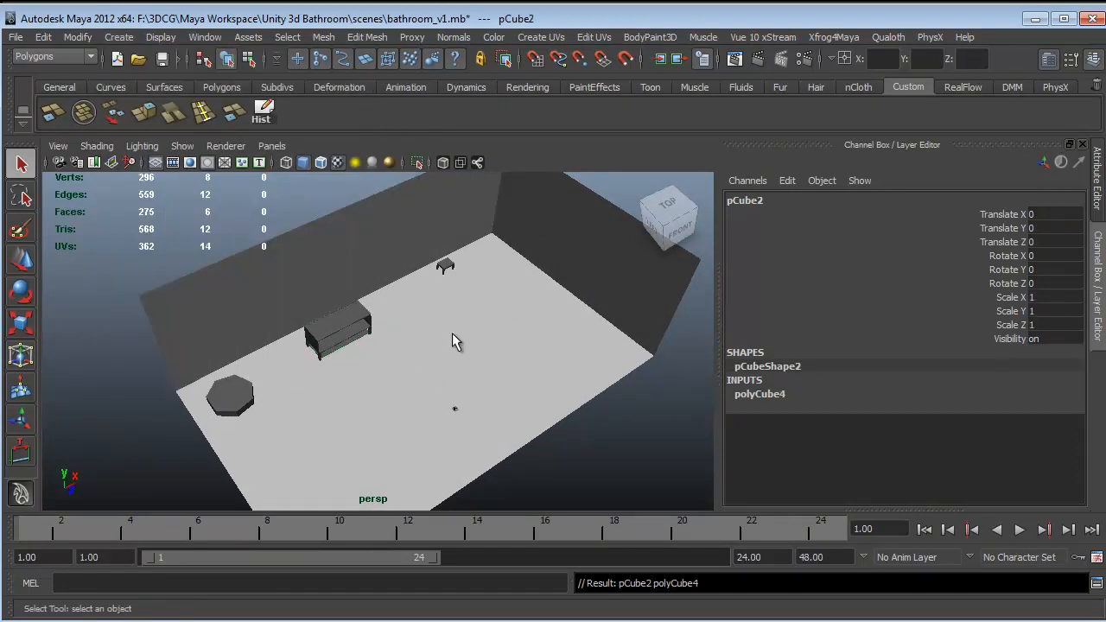
{"action": "key", "text": "f"}
{"action": "left_click_drag", "start_coordinate": [457, 346], "coordinate": [348, 311], "text": "alt"}
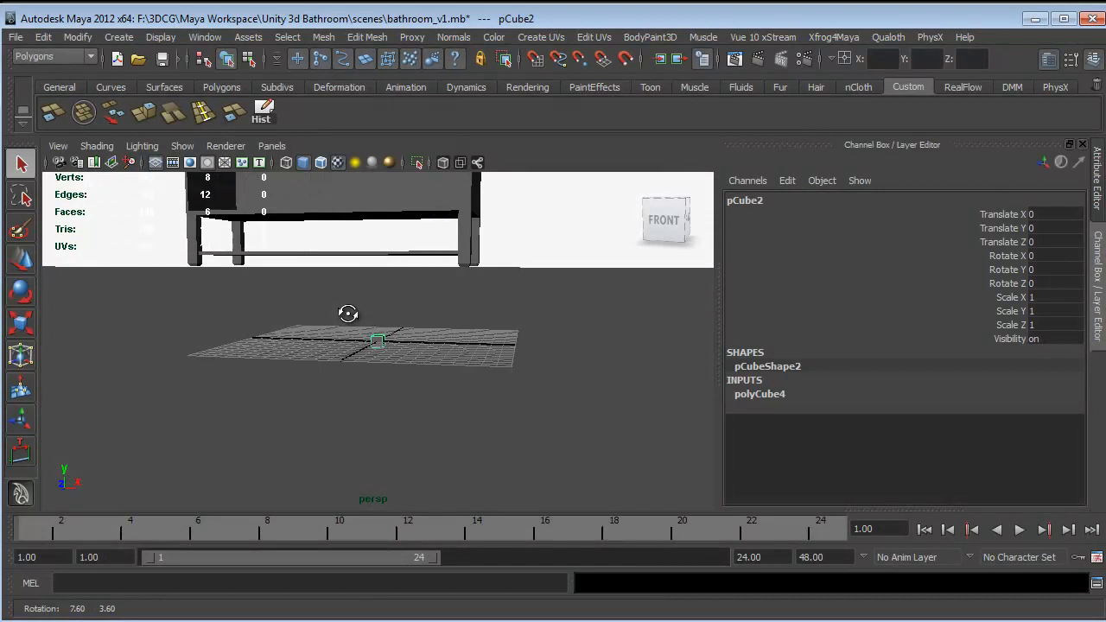
{"action": "left_click", "coordinate": [787, 399]}
{"action": "left_click", "coordinate": [1033, 435]}
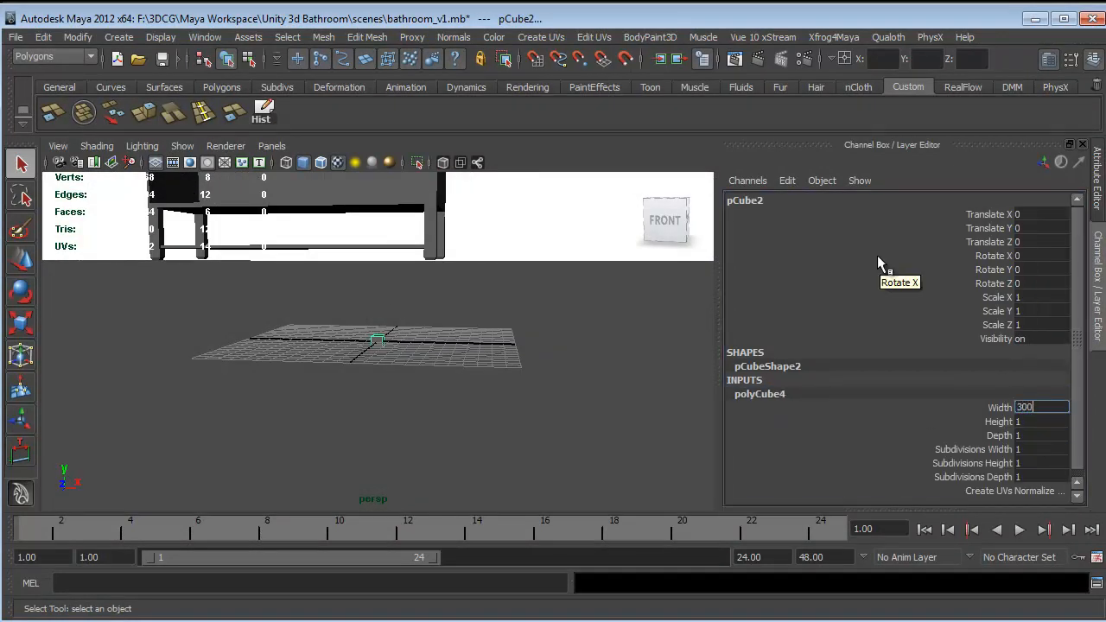
{"action": "key", "text": "Return"}
Move the new cube across the floor to in front of the vanity, at about X -212.6 and Z -392.6
{"action": "left_click_drag", "start_coordinate": [368, 273], "coordinate": [501, 346], "text": "alt"}
{"action": "key", "text": "w"}
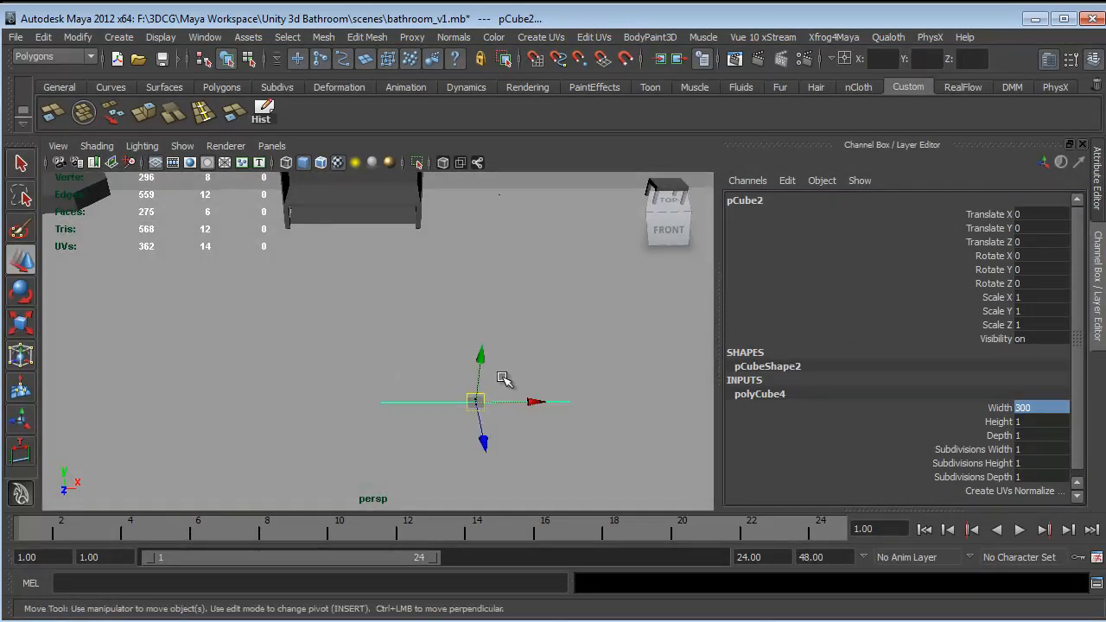
{"action": "left_click_drag", "start_coordinate": [535, 409], "coordinate": [407, 401]}
{"action": "left_click_drag", "start_coordinate": [358, 439], "coordinate": [404, 271]}
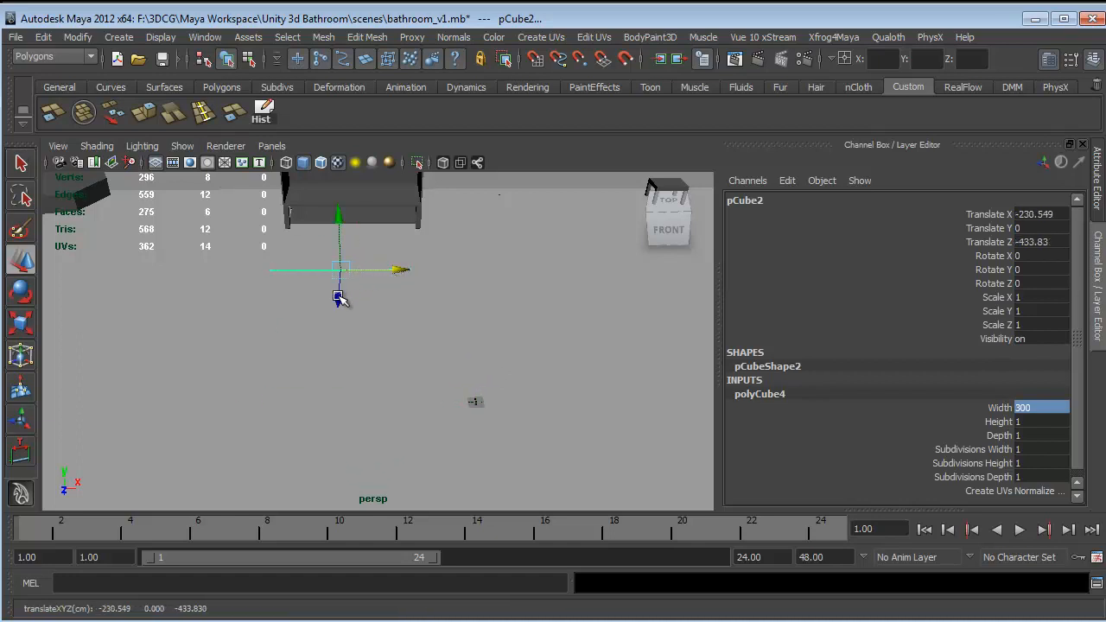
{"action": "left_click_drag", "start_coordinate": [338, 297], "coordinate": [519, 272]}
Try heights of 250 and 15 on the cube in front of the vanity
{"action": "left_click", "coordinate": [1034, 423]}
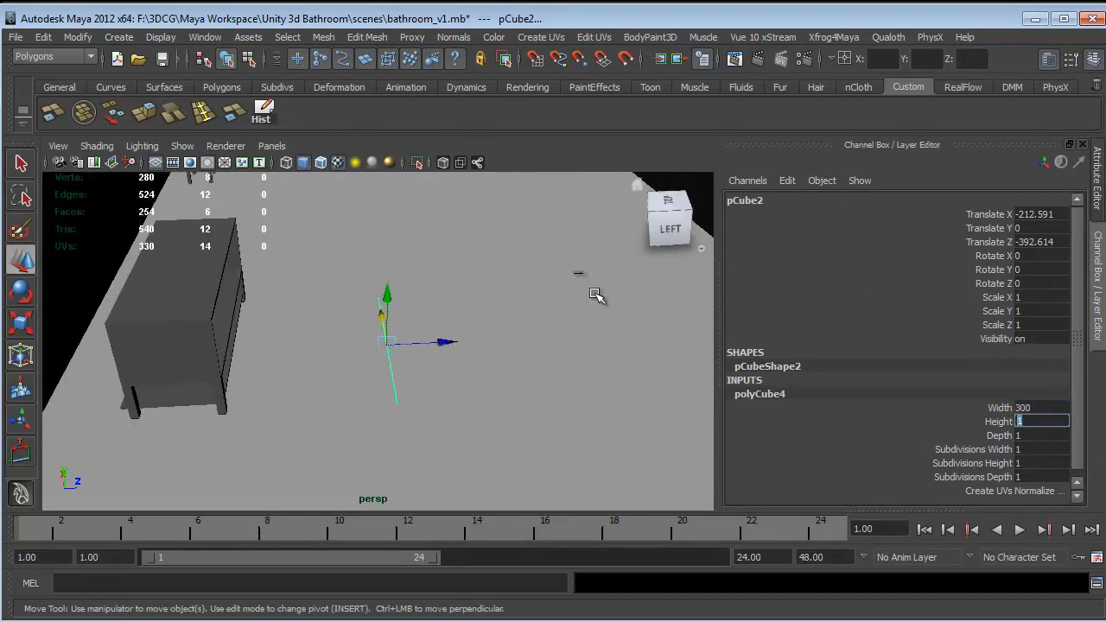
{"action": "type", "text": "250"}
{"action": "key", "text": "Return"}
{"action": "left_click_drag", "start_coordinate": [494, 290], "coordinate": [630, 314], "text": "alt"}
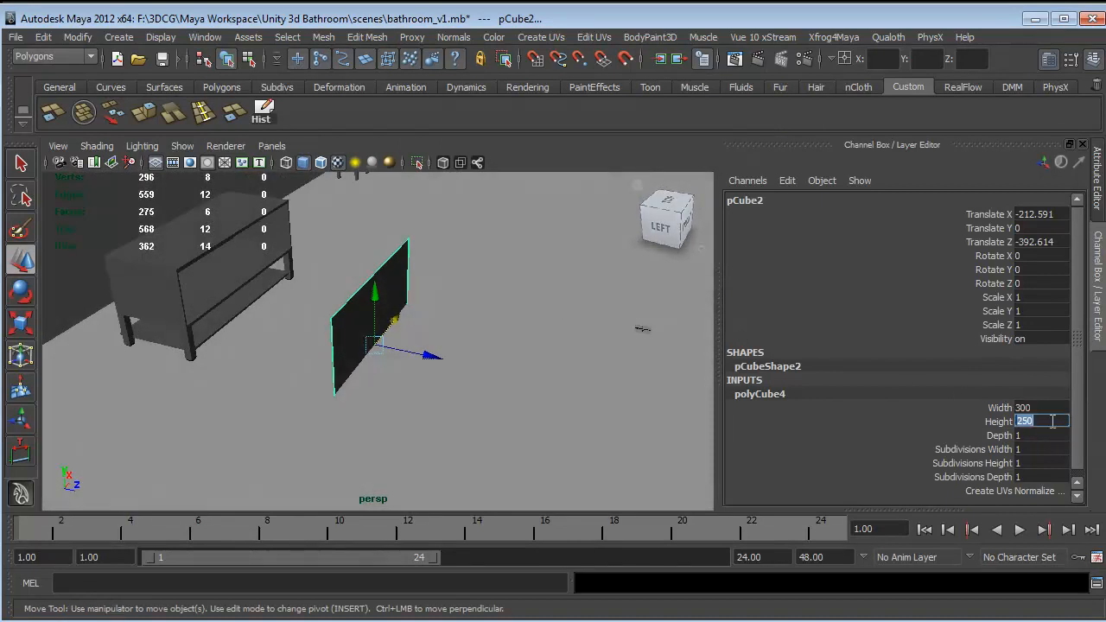
{"action": "type", "text": "15"}
{"action": "key", "text": "Return"}
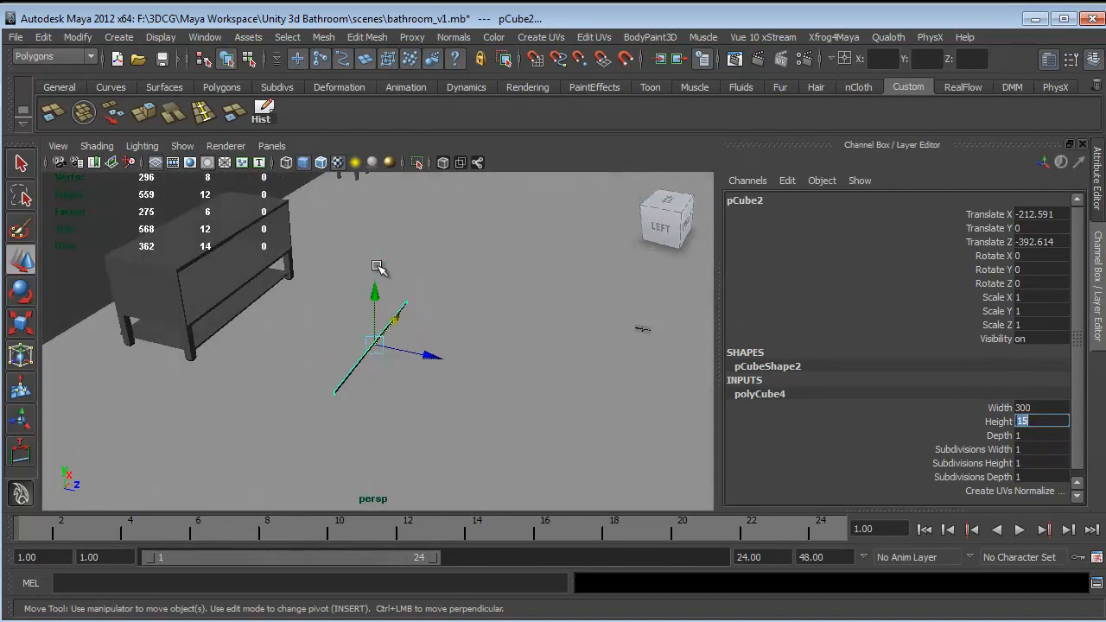
Set the cube's height to 10 and its depth to 250 to form a flat slab
{"action": "left_click_drag", "start_coordinate": [377, 266], "coordinate": [527, 298], "text": "alt"}
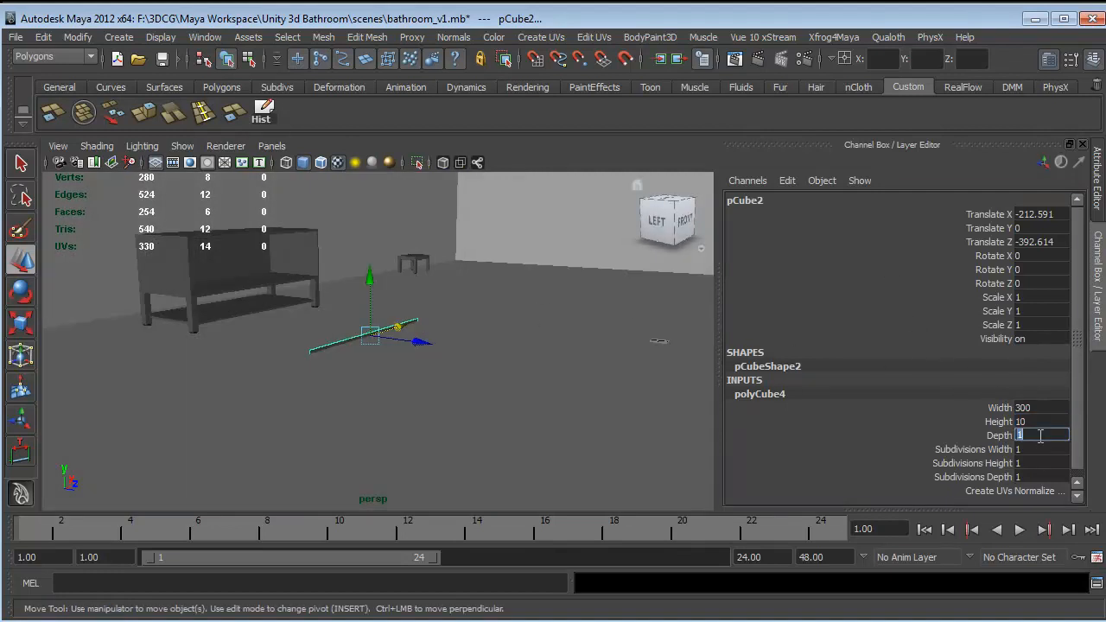
{"action": "type", "text": "250"}
{"action": "key", "text": "Return"}
Raise the slab to about Y 9.7 and move it closer to the vanity, to about Z -478.8
{"action": "left_click_drag", "start_coordinate": [492, 265], "coordinate": [494, 291], "text": "alt"}
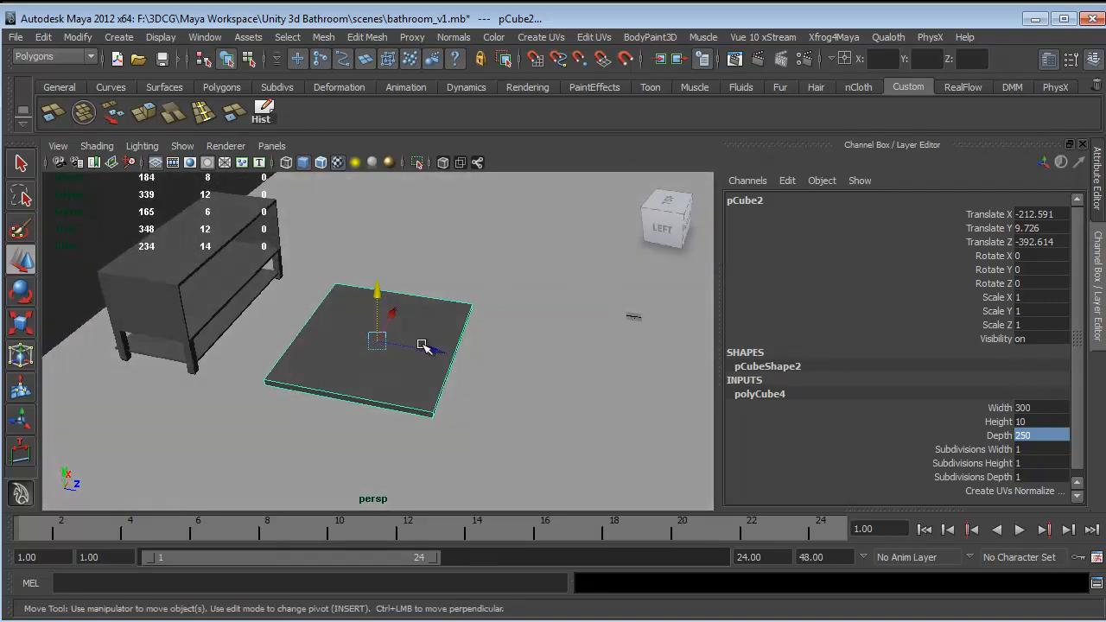
{"action": "left_click_drag", "start_coordinate": [425, 349], "coordinate": [372, 333]}
{"action": "left_click_drag", "start_coordinate": [372, 333], "coordinate": [648, 247], "text": "alt"}
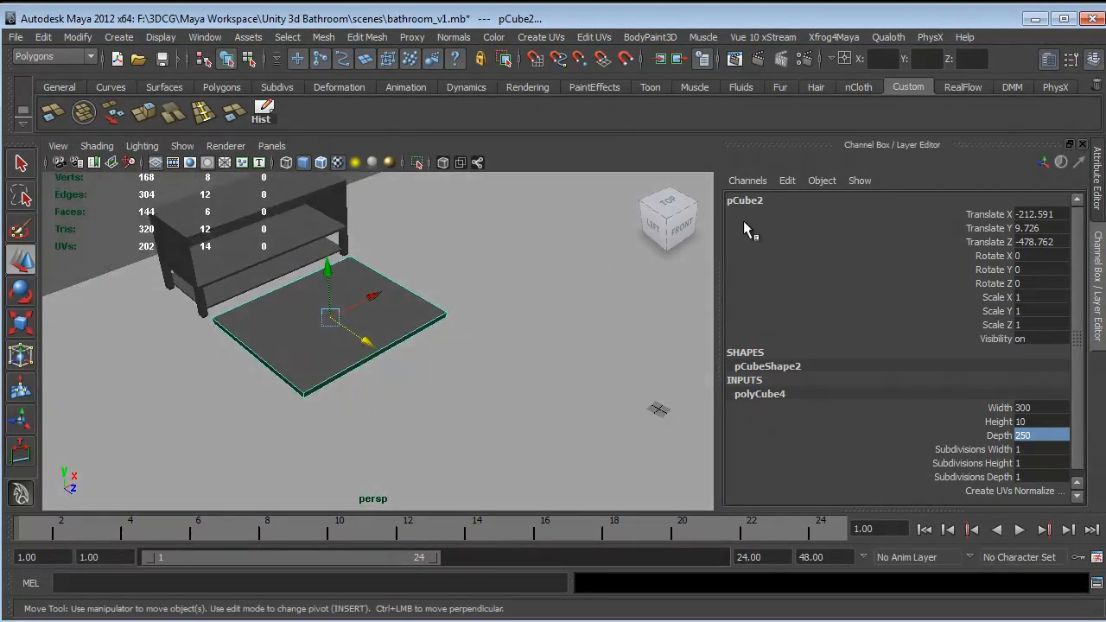
Rename the slab in front of the vanity as carpet
{"action": "double_click", "coordinate": [745, 200]}
{"action": "left_click_drag", "start_coordinate": [778, 202], "coordinate": [726, 200]}
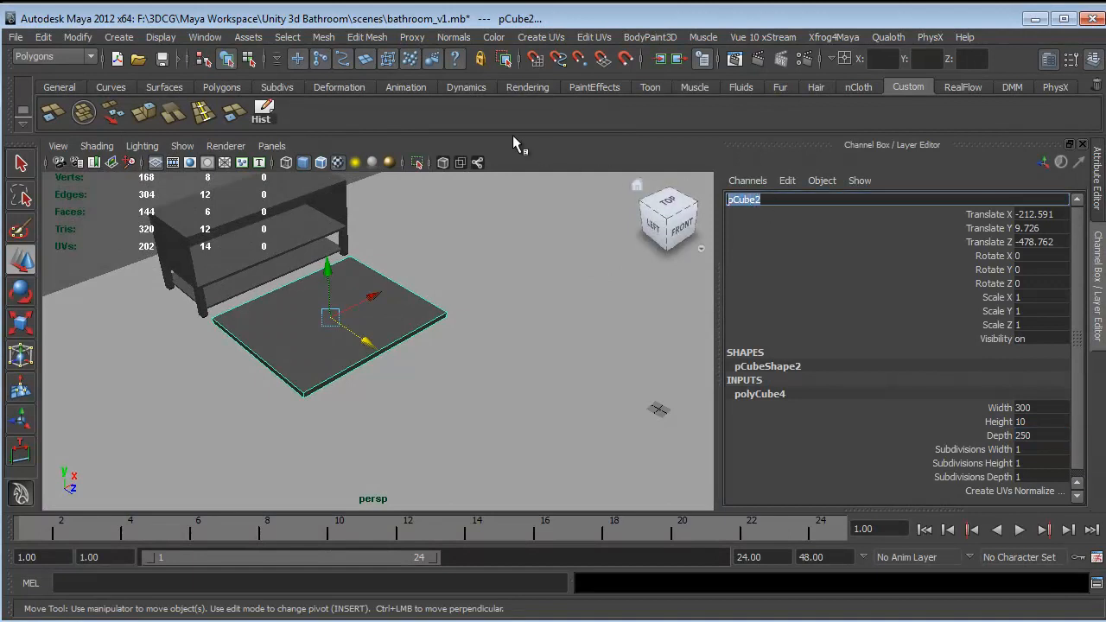
{"action": "type", "text": "carpet"}
{"action": "key", "text": "Return"}
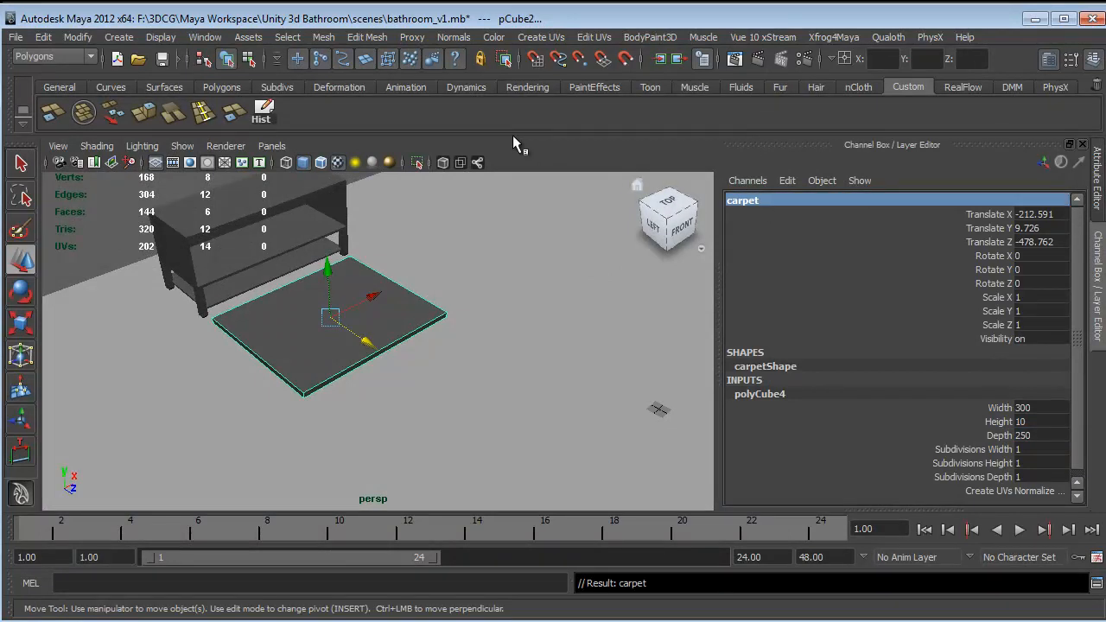
Examine the carpet's thickness and its placement in front of the vanity from several angles, and return to the Select tool
{"action": "left_click_drag", "start_coordinate": [366, 208], "coordinate": [524, 284], "text": "alt"}
{"action": "right_click_drag", "start_coordinate": [523, 285], "coordinate": [378, 308], "text": "alt"}
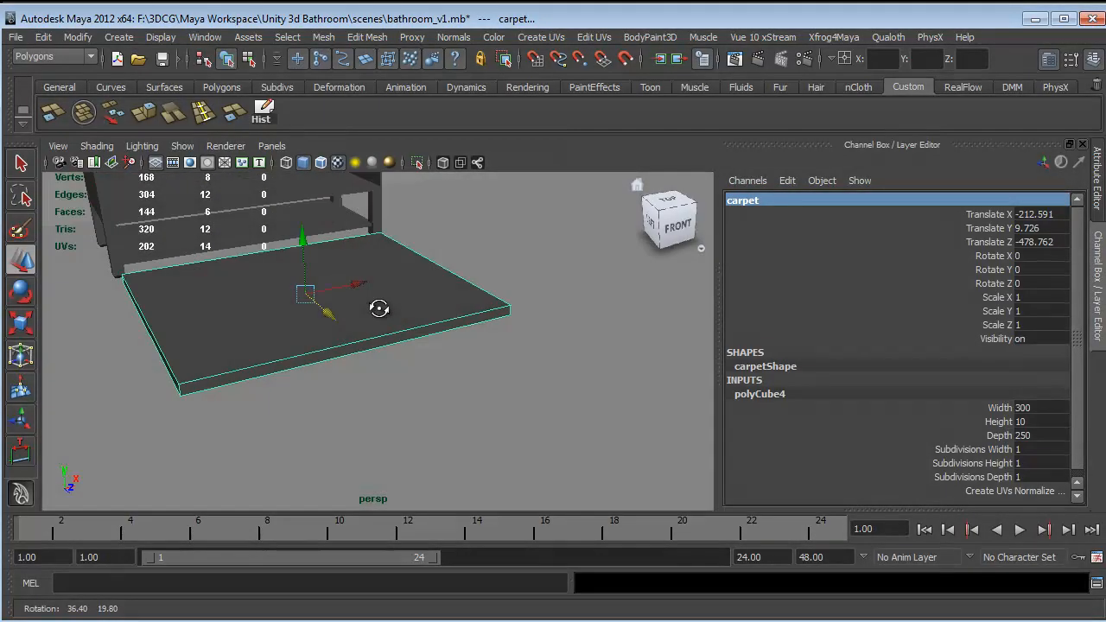
{"action": "left_click_drag", "start_coordinate": [378, 309], "coordinate": [353, 291], "text": "alt"}
{"action": "right_click_drag", "start_coordinate": [354, 292], "coordinate": [356, 354], "text": "alt"}
{"action": "left_click_drag", "start_coordinate": [356, 355], "coordinate": [282, 289], "text": "alt"}
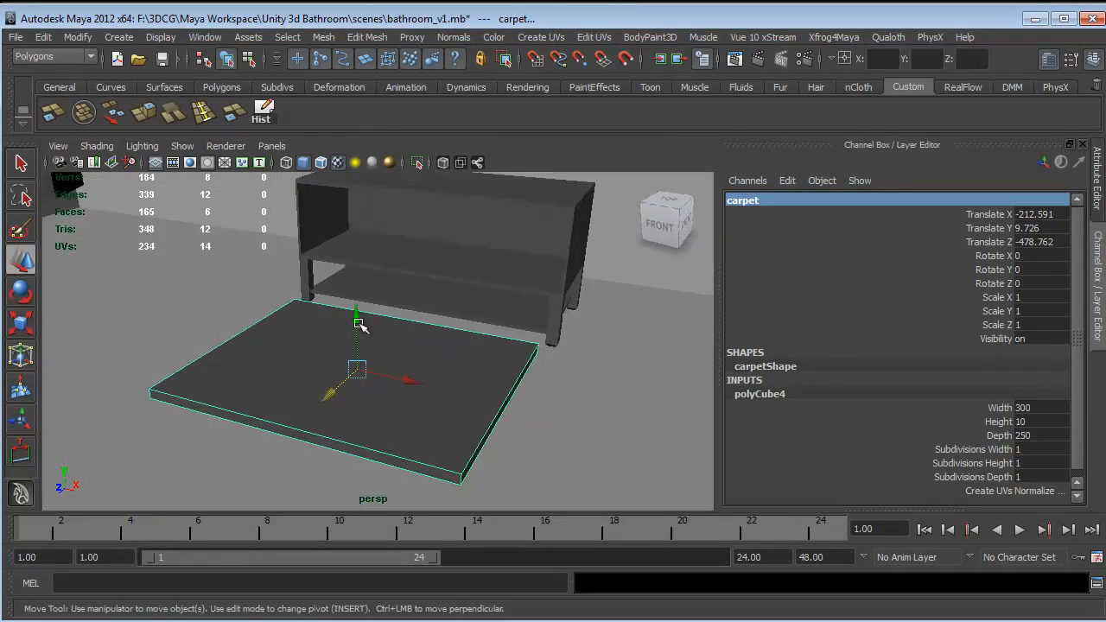
{"action": "left_click_drag", "start_coordinate": [358, 314], "coordinate": [517, 369], "text": "alt"}
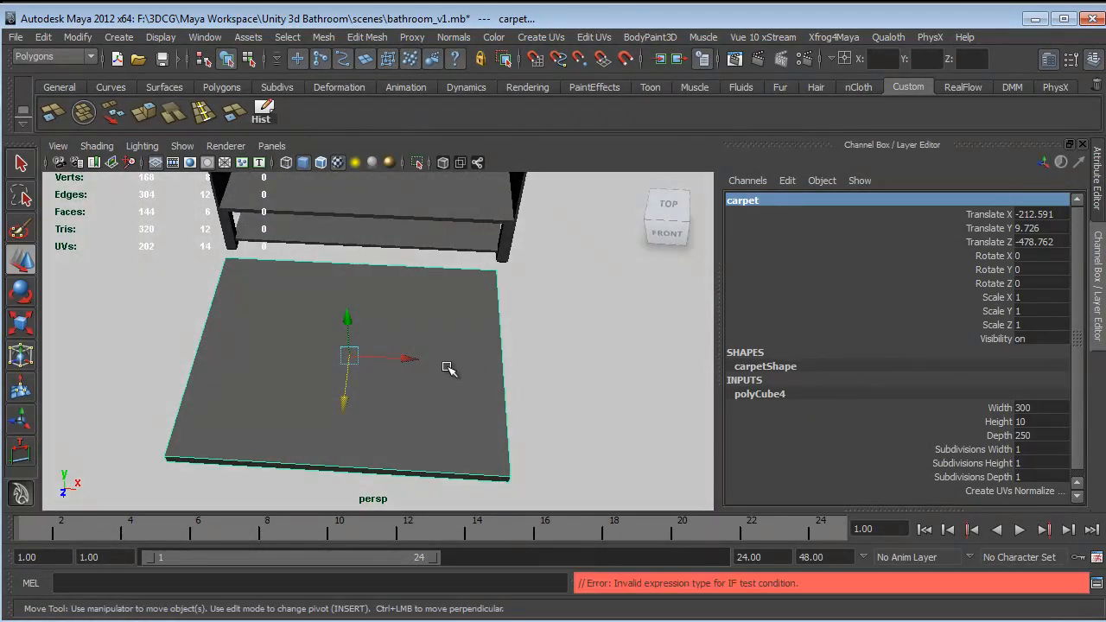
{"action": "key", "text": "t"}
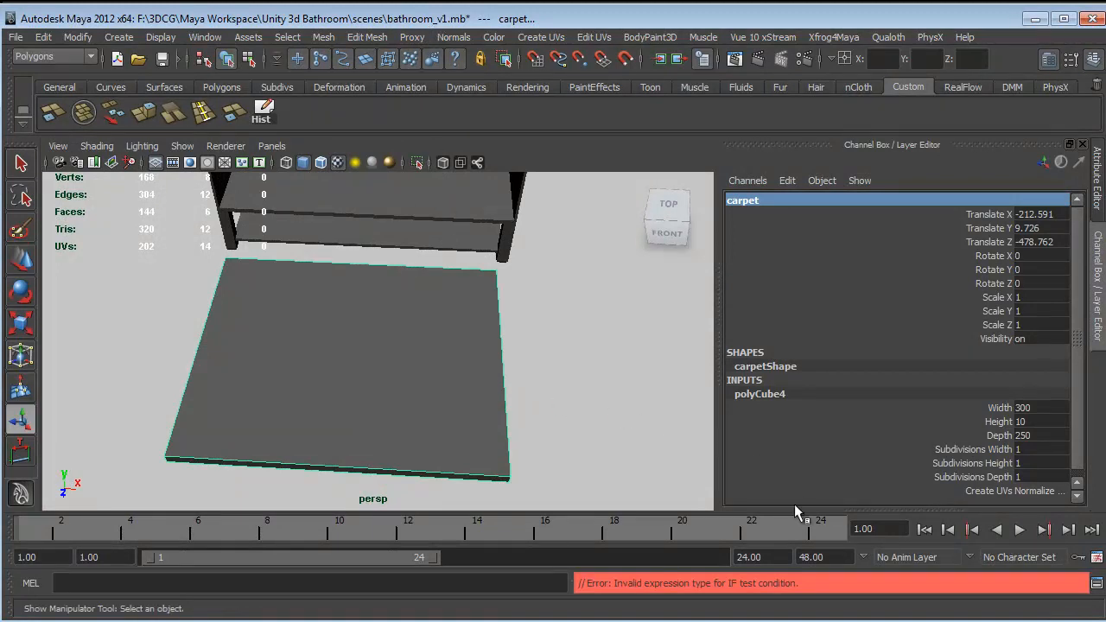
{"action": "left_click", "coordinate": [22, 163]}
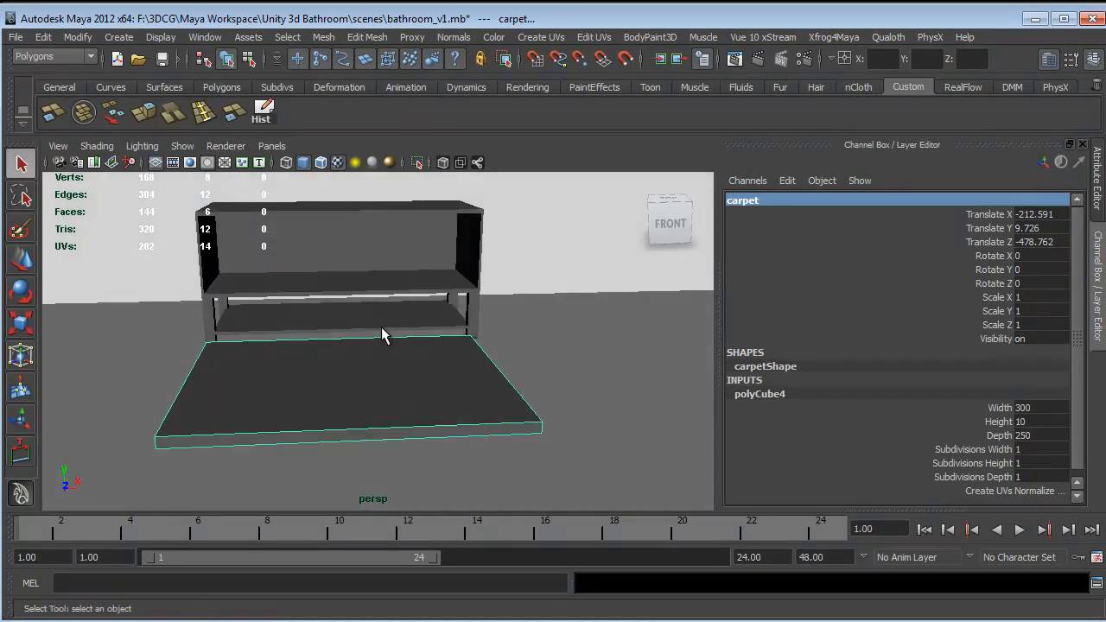
Select the carpet, freeze its transformations and delete all construction history in the scene
{"action": "left_click", "coordinate": [381, 327]}
{"action": "left_click", "coordinate": [385, 365]}
{"action": "left_click_drag", "start_coordinate": [411, 229], "coordinate": [308, 357], "text": "alt"}
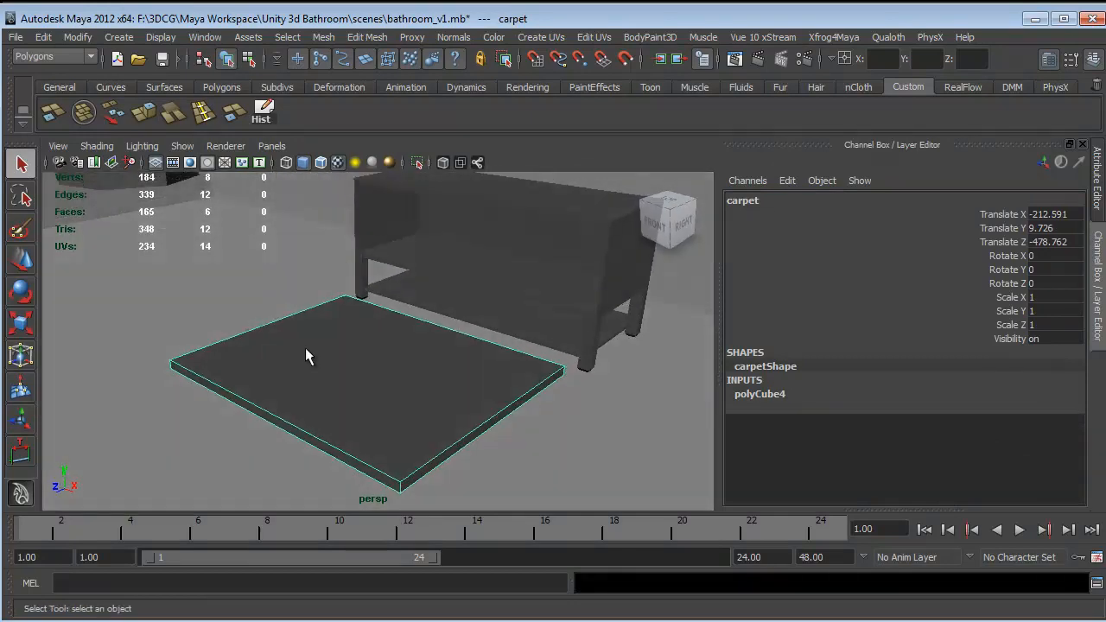
{"action": "left_click", "coordinate": [116, 37]}
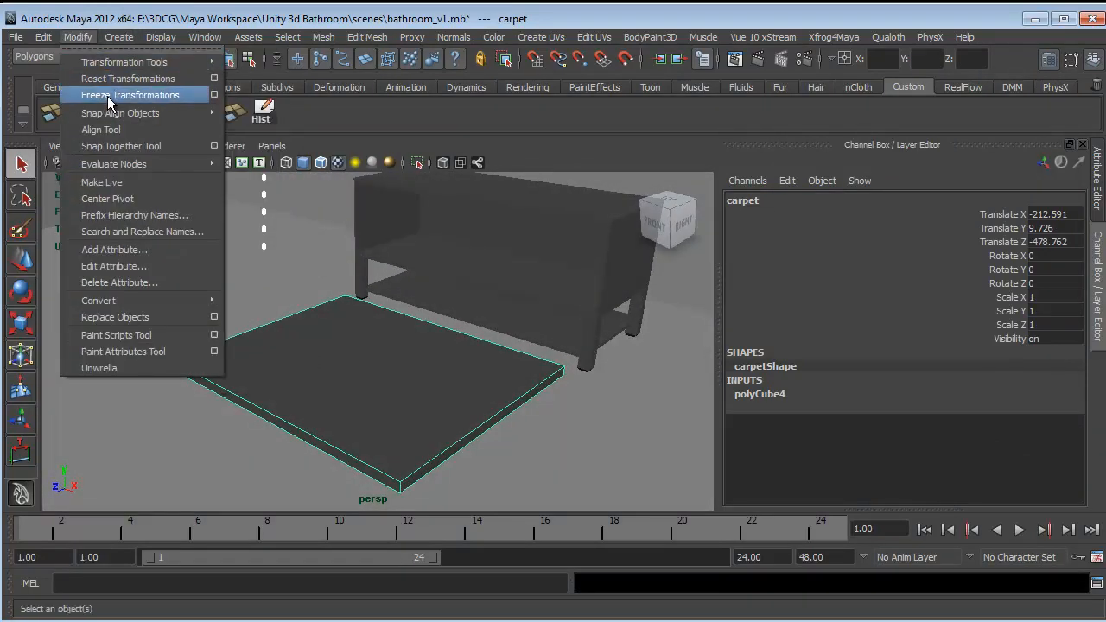
{"action": "left_click", "coordinate": [94, 95]}
{"action": "left_click", "coordinate": [44, 37]}
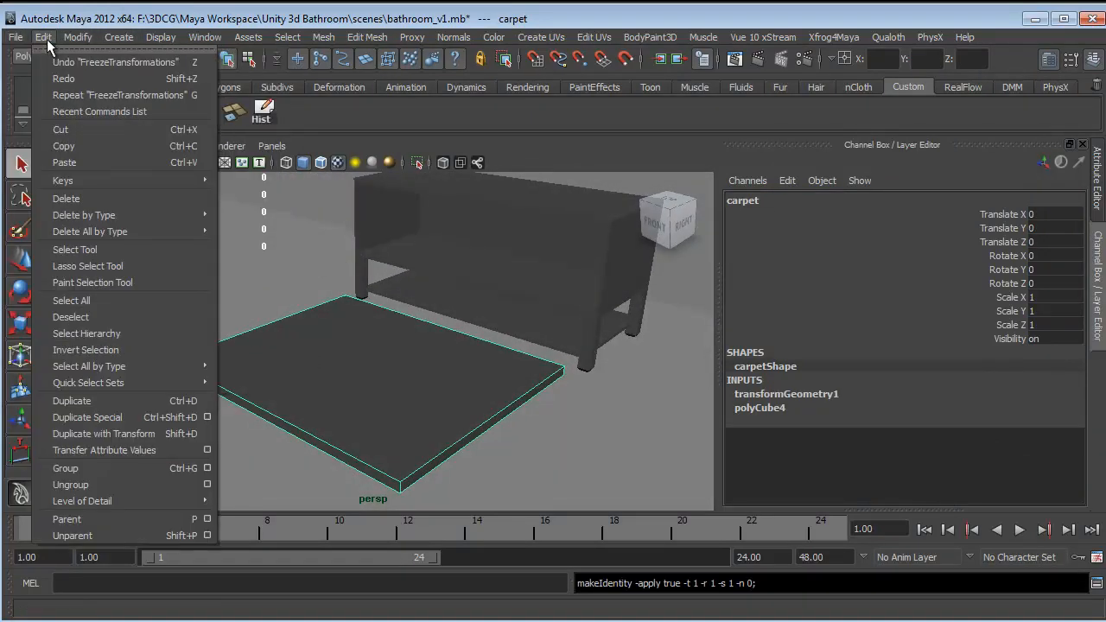
{"action": "mouse_move", "coordinate": [185, 231]}
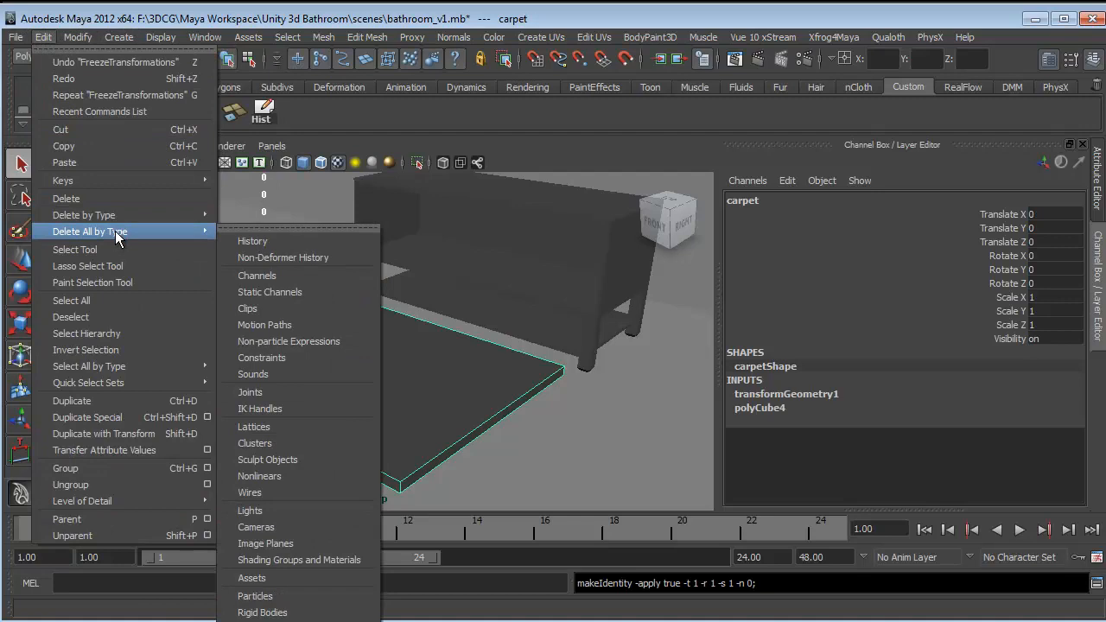
{"action": "left_click", "coordinate": [245, 241]}
Start exporting the selected carpet as FBX and browse to the Bathroom project's Assets/maya_fbx folder
{"action": "left_click", "coordinate": [17, 38]}
{"action": "left_click", "coordinate": [22, 41]}
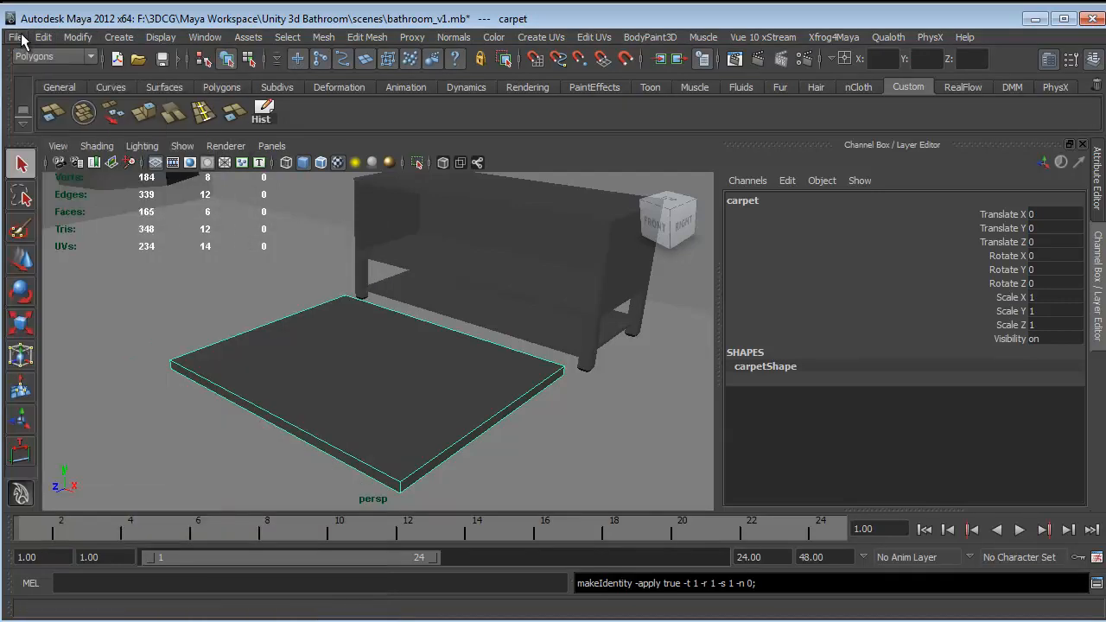
{"action": "left_click", "coordinate": [23, 41]}
{"action": "left_click", "coordinate": [100, 264]}
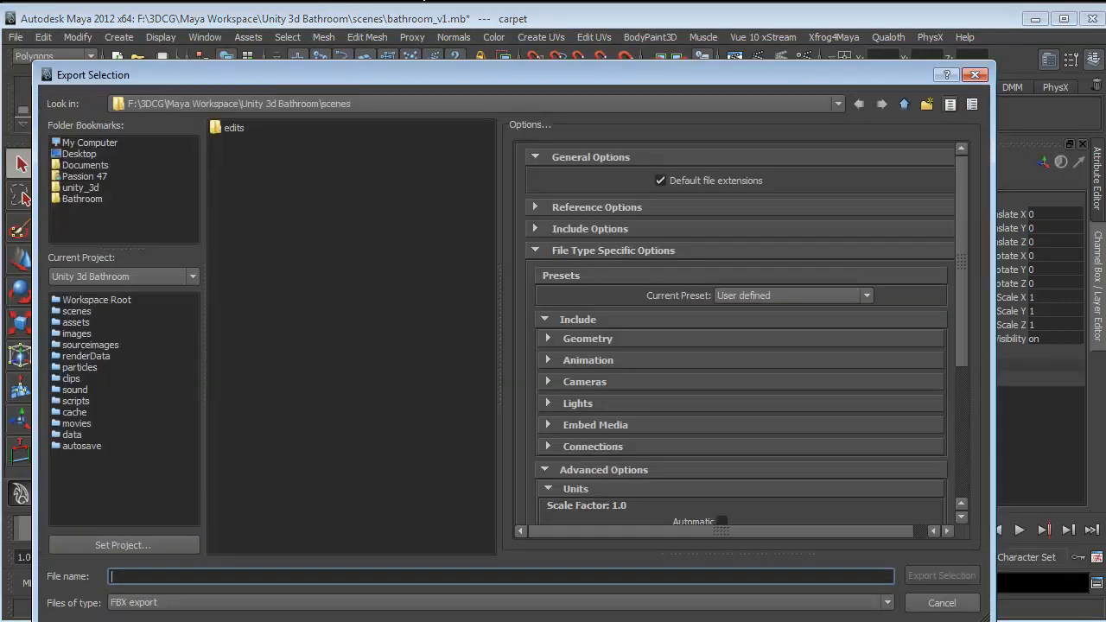
{"action": "left_click", "coordinate": [85, 200]}
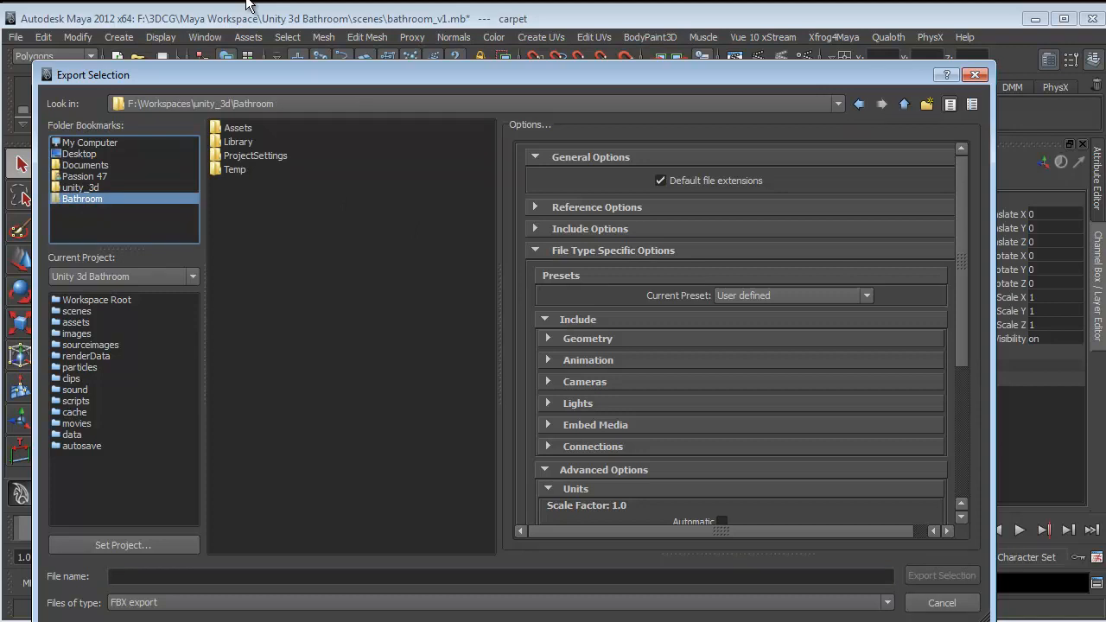
{"action": "double_click", "coordinate": [242, 128]}
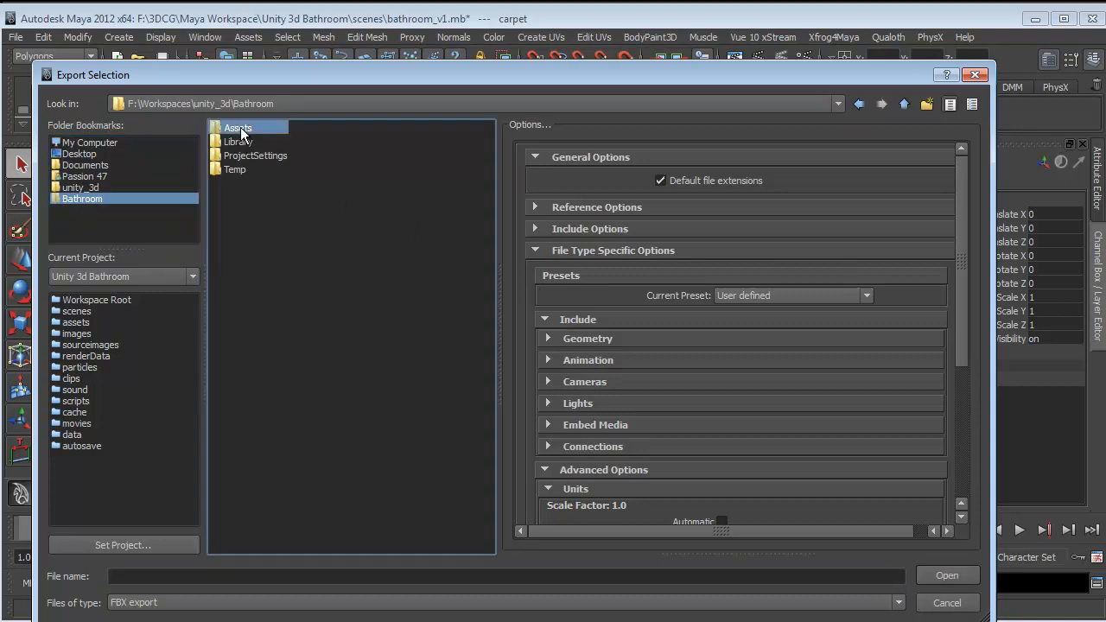
{"action": "double_click", "coordinate": [257, 128]}
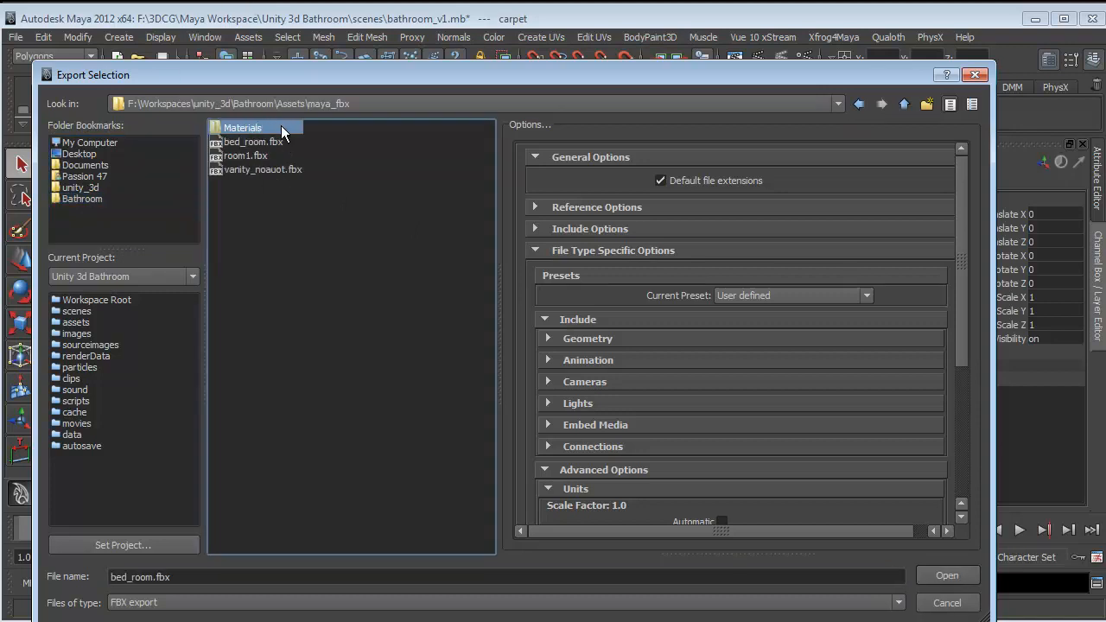
Name the export file carpet, check the FBX unit and format options, and export the selection
{"action": "left_click", "coordinate": [226, 577]}
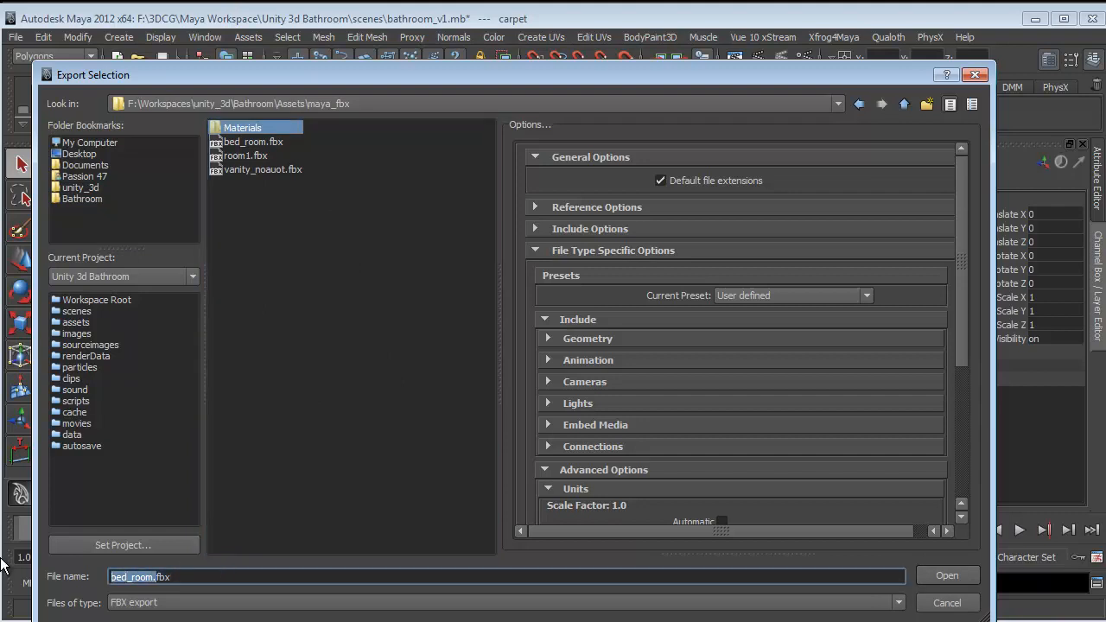
{"action": "key", "text": "BackSpace"}
{"action": "key", "text": "BackSpace"}
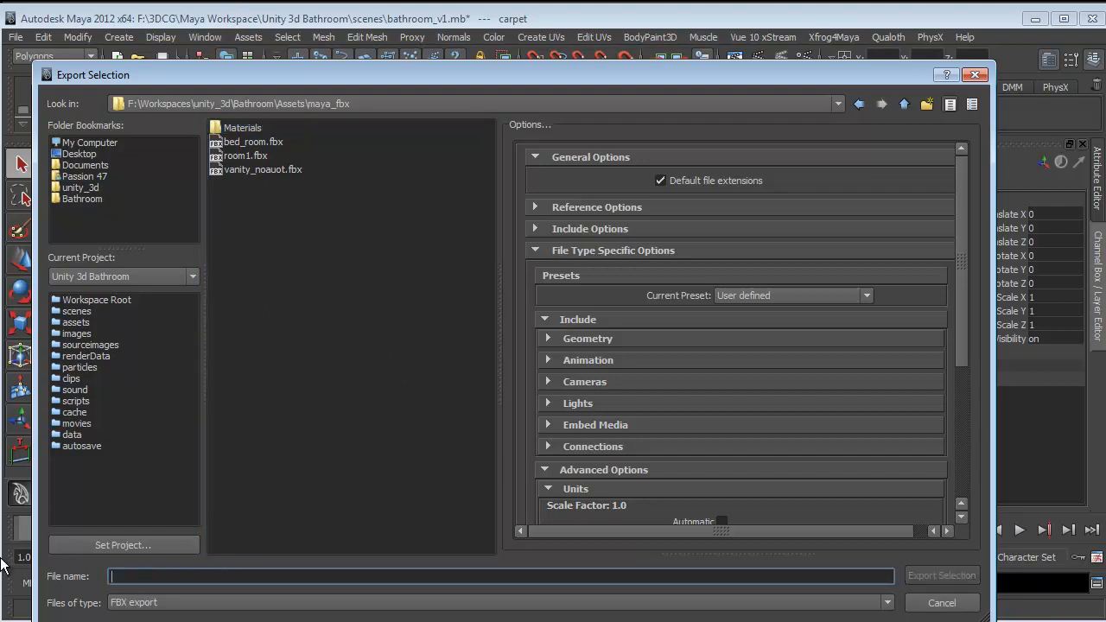
{"action": "type", "text": "carpet"}
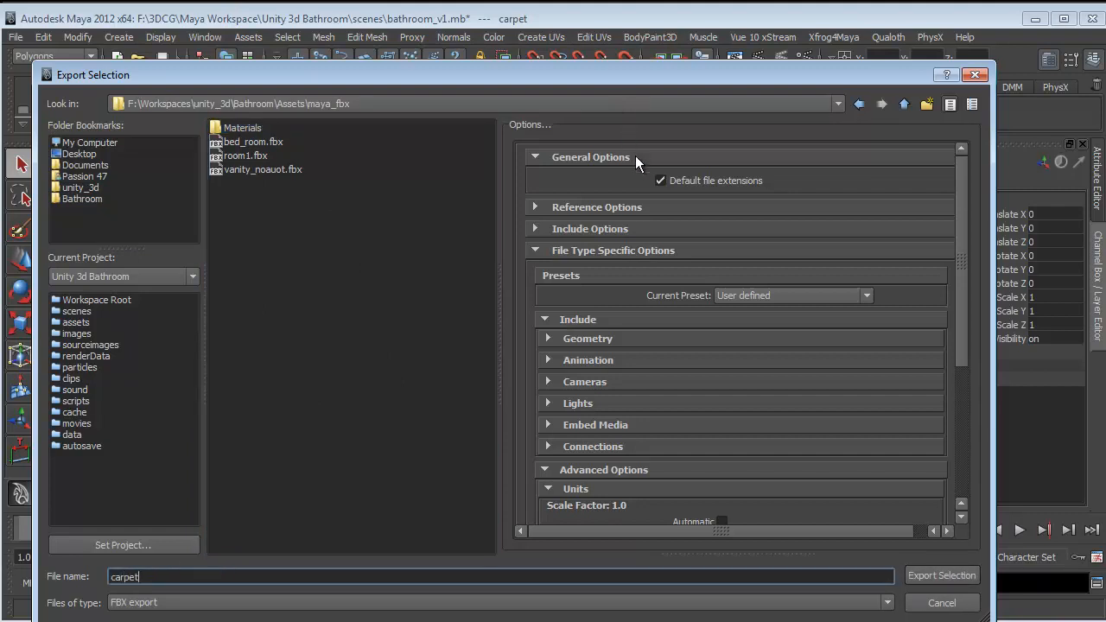
{"action": "left_click_drag", "start_coordinate": [967, 188], "coordinate": [950, 328]}
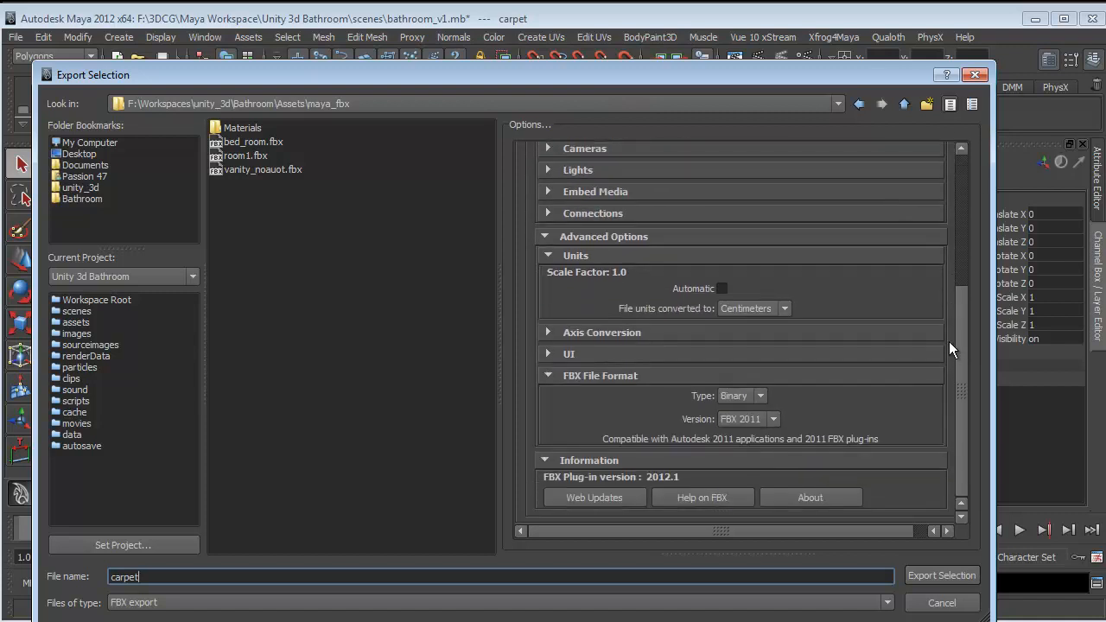
{"action": "left_click", "coordinate": [958, 579]}
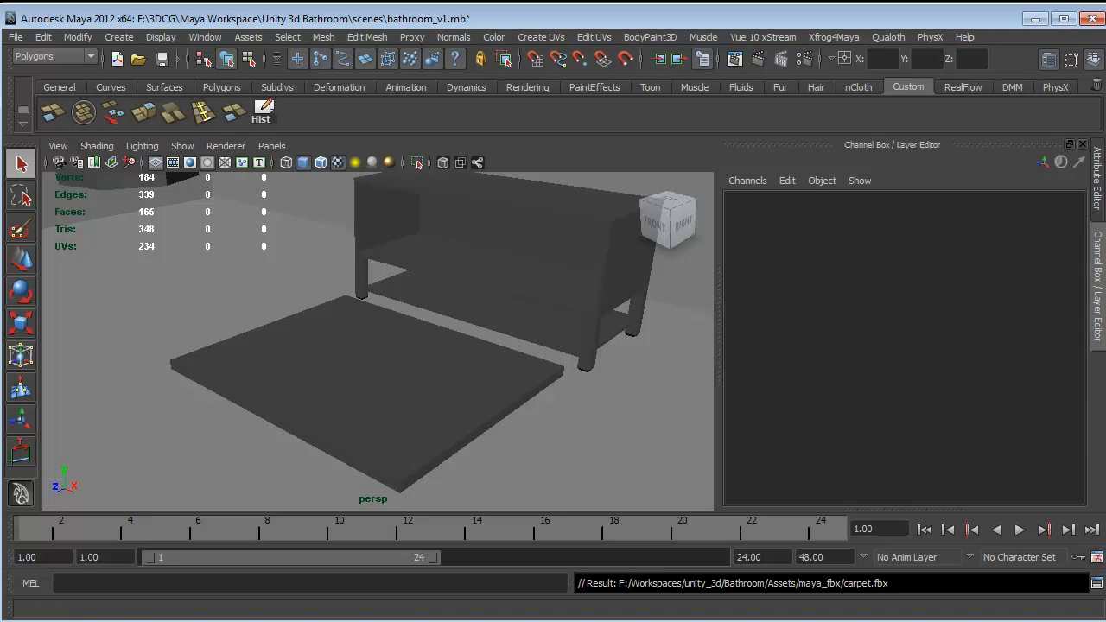
Switch to Unity and place the carpet model from maya_fbx into the scene, on the floor near the vanity
{"action": "key", "text": "alt+Tab"}
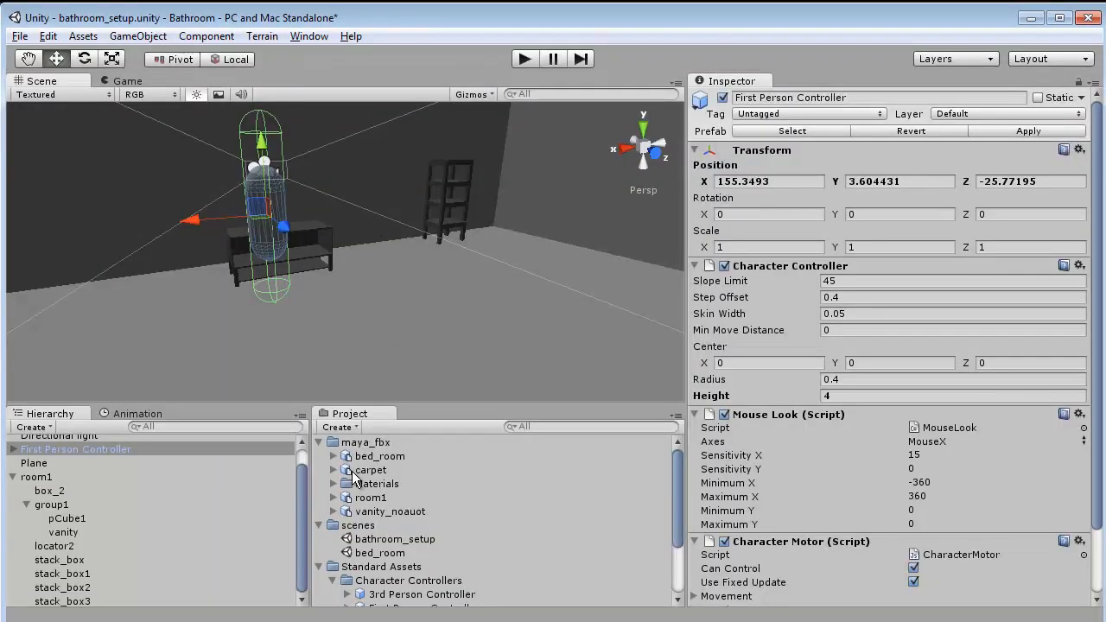
{"action": "left_click", "coordinate": [351, 472]}
{"action": "left_click_drag", "start_coordinate": [354, 472], "coordinate": [336, 301]}
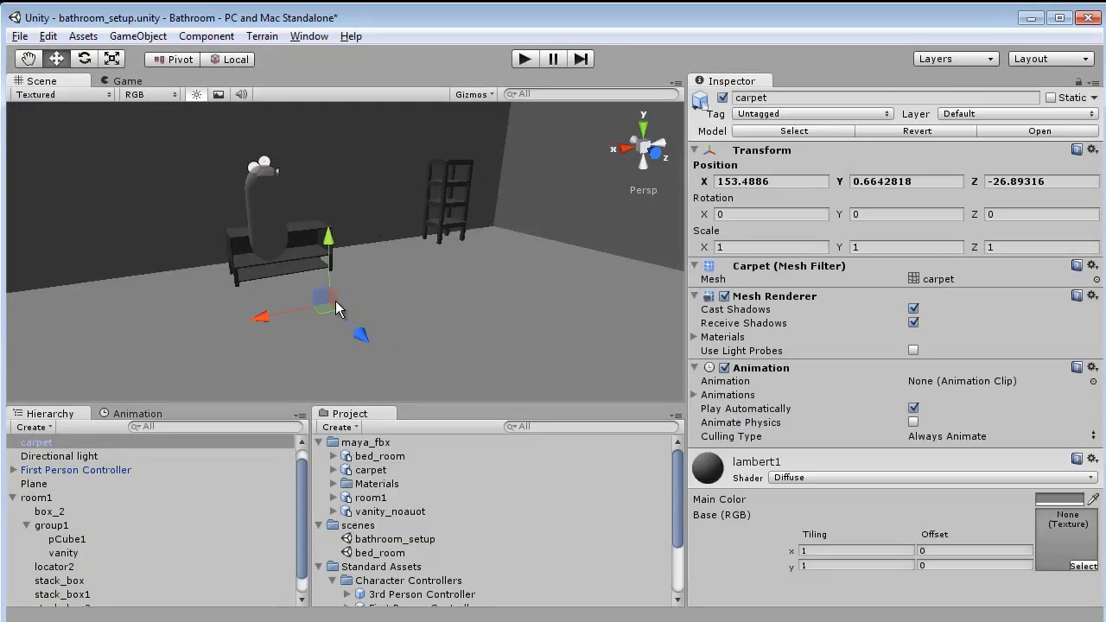
Set the carpet's position to 0, 0, 0 and frame it in the Scene view
{"action": "left_click", "coordinate": [804, 186]}
{"action": "type", "text": "0"}
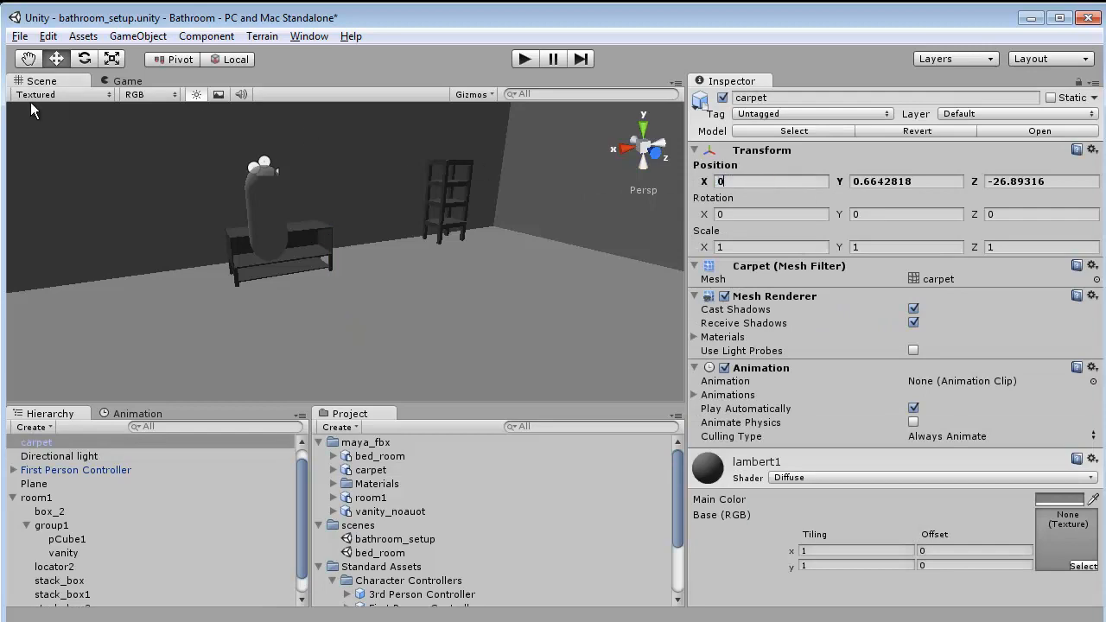
{"action": "key", "text": "Tab"}
{"action": "type", "text": "0"}
{"action": "key", "text": "Tab"}
{"action": "type", "text": "0"}
{"action": "key", "text": "f"}
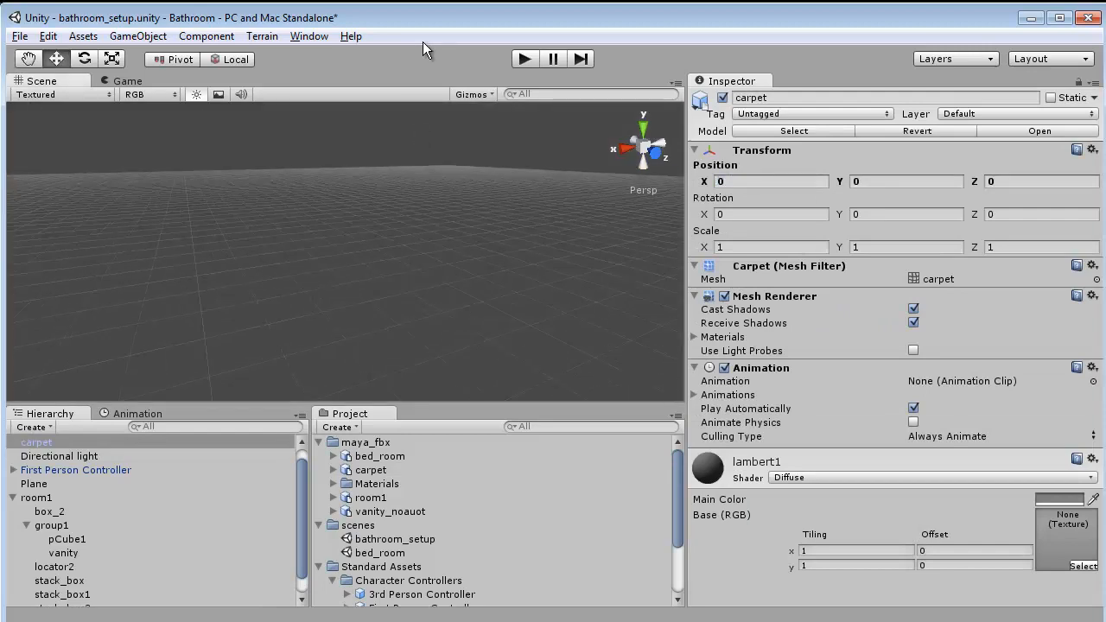
Try to move the room objects together towards the carpet at the origin
{"action": "right_click_drag", "start_coordinate": [138, 255], "coordinate": [194, 241], "text": "alt"}
{"action": "left_click_drag", "start_coordinate": [194, 233], "coordinate": [369, 257], "text": "alt"}
{"action": "key", "text": "ctrl+z"}
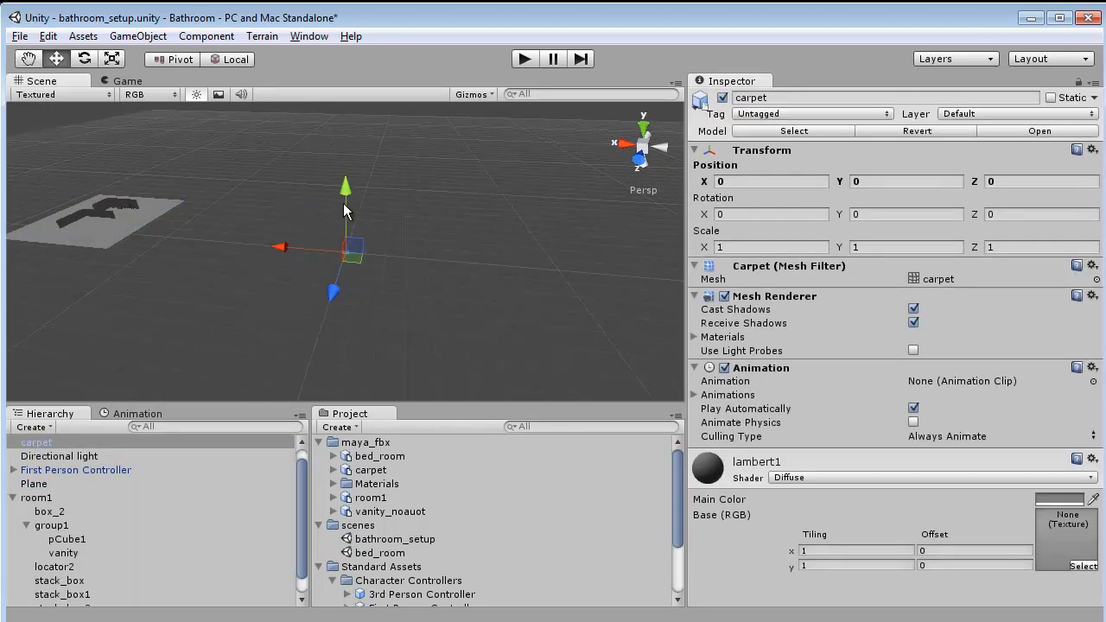
{"action": "left_click_drag", "start_coordinate": [189, 272], "coordinate": [10, 152]}
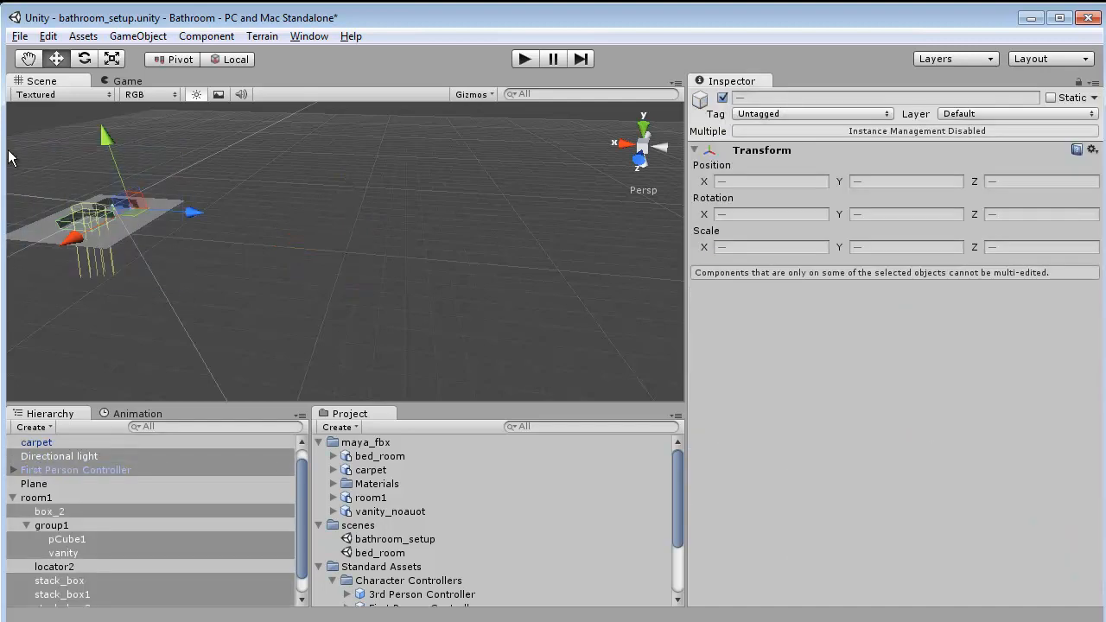
{"action": "left_click_drag", "start_coordinate": [196, 213], "coordinate": [351, 236]}
{"action": "key", "text": "ctrl+z"}
Select the floor plane and box_3 in turn, with room1 collapsed in the hierarchy, to locate the room
{"action": "left_click", "coordinate": [143, 230]}
{"action": "left_click", "coordinate": [138, 222]}
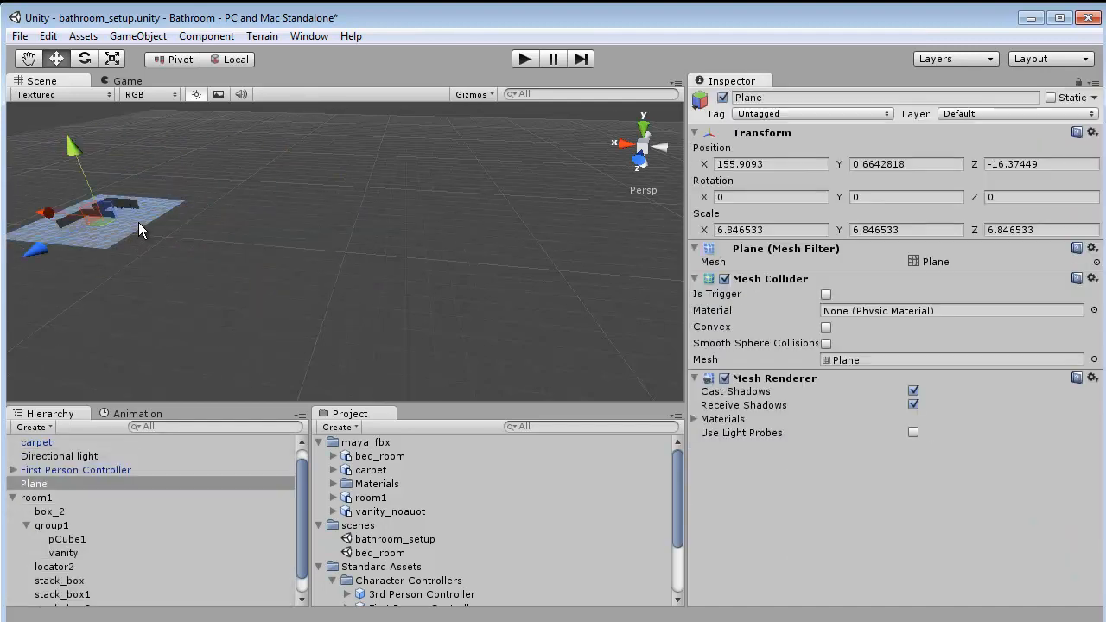
{"action": "left_click", "coordinate": [12, 498]}
{"action": "left_click", "coordinate": [64, 543]}
{"action": "left_click", "coordinate": [54, 443]}
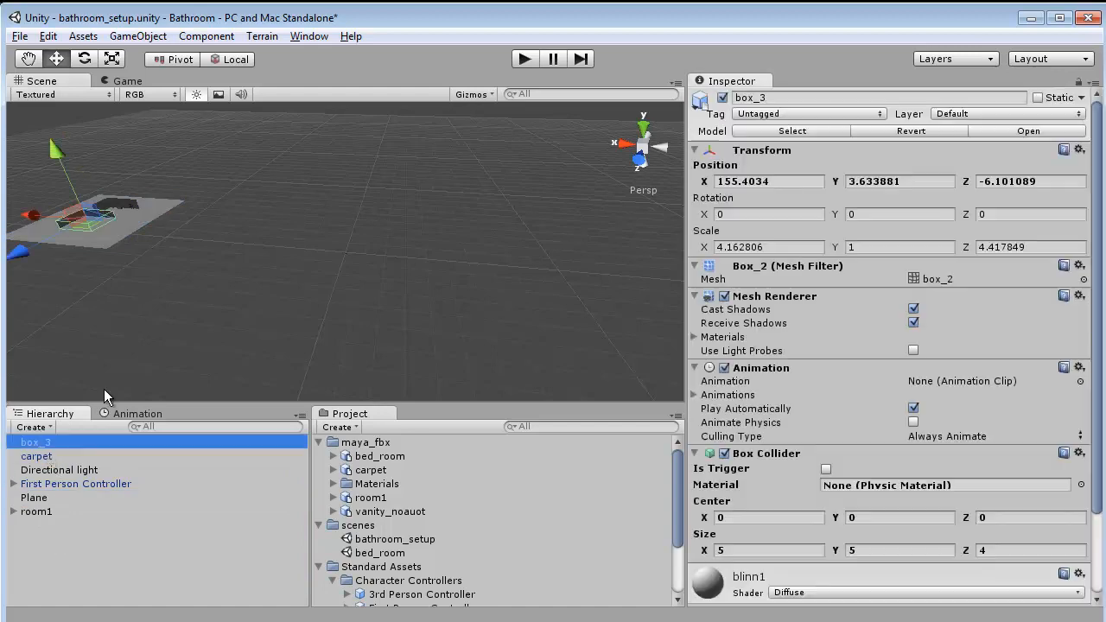
Select the carpet and move it along X to about 191.7, close to the edge of the floor plane
{"action": "left_click_drag", "start_coordinate": [355, 270], "coordinate": [308, 207]}
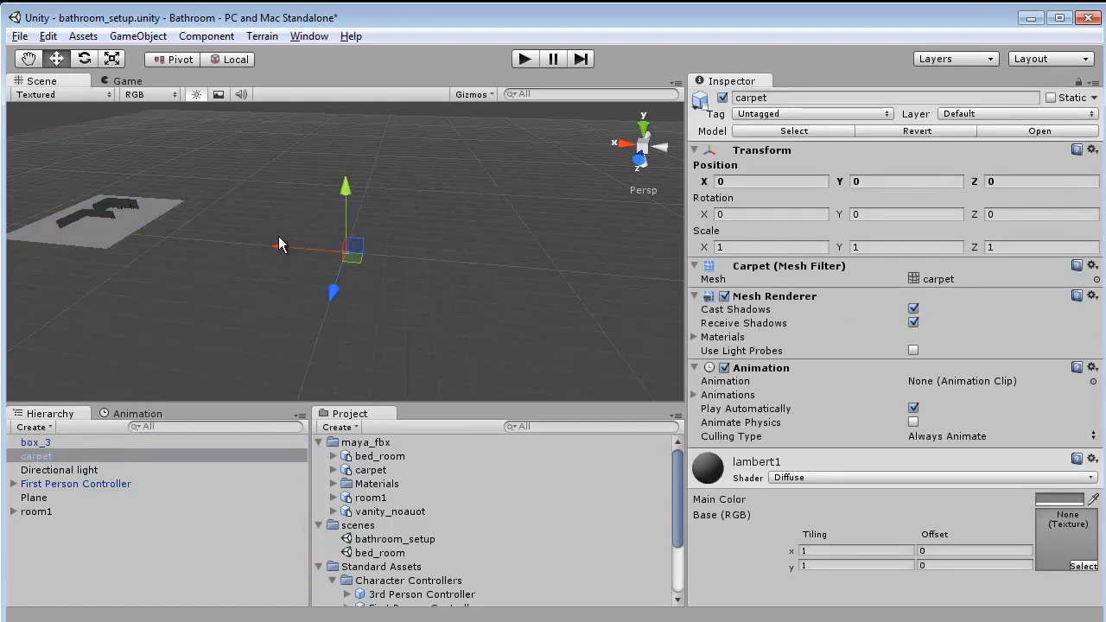
{"action": "left_click_drag", "start_coordinate": [279, 245], "coordinate": [193, 243]}
{"action": "key", "text": "f"}
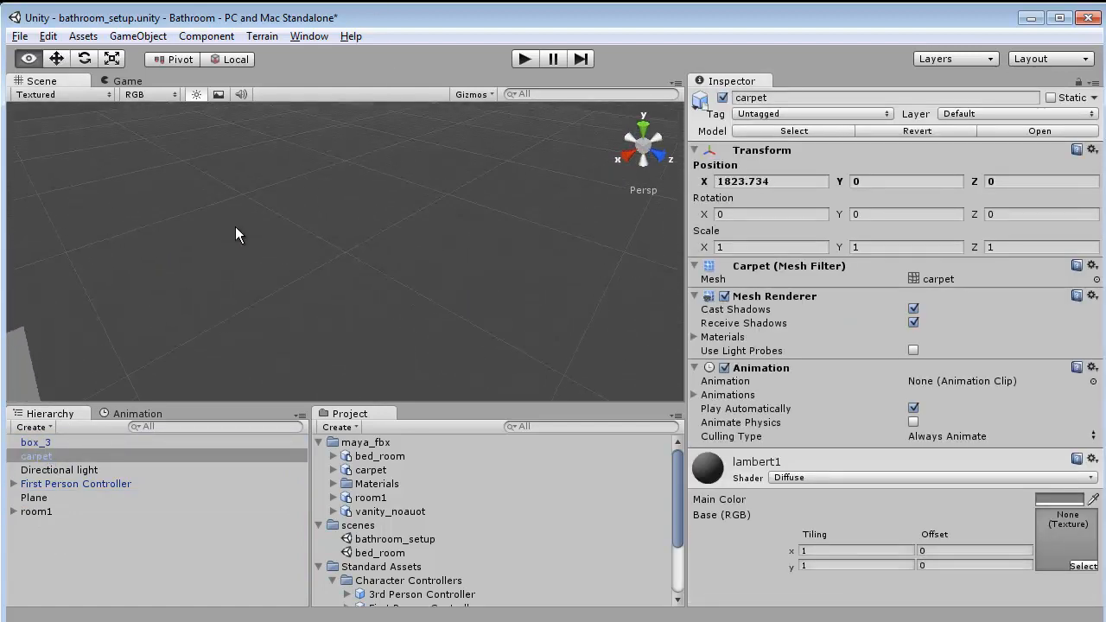
{"action": "right_click_drag", "start_coordinate": [363, 229], "coordinate": [127, 225], "text": "alt"}
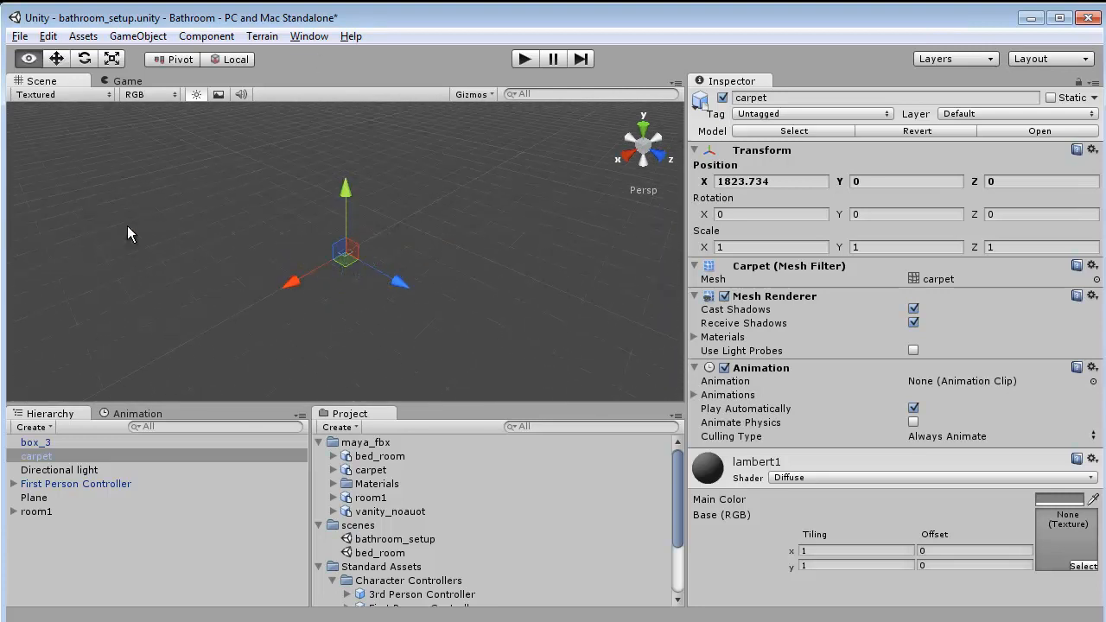
{"action": "right_click_drag", "start_coordinate": [233, 237], "coordinate": [14, 291], "text": "alt"}
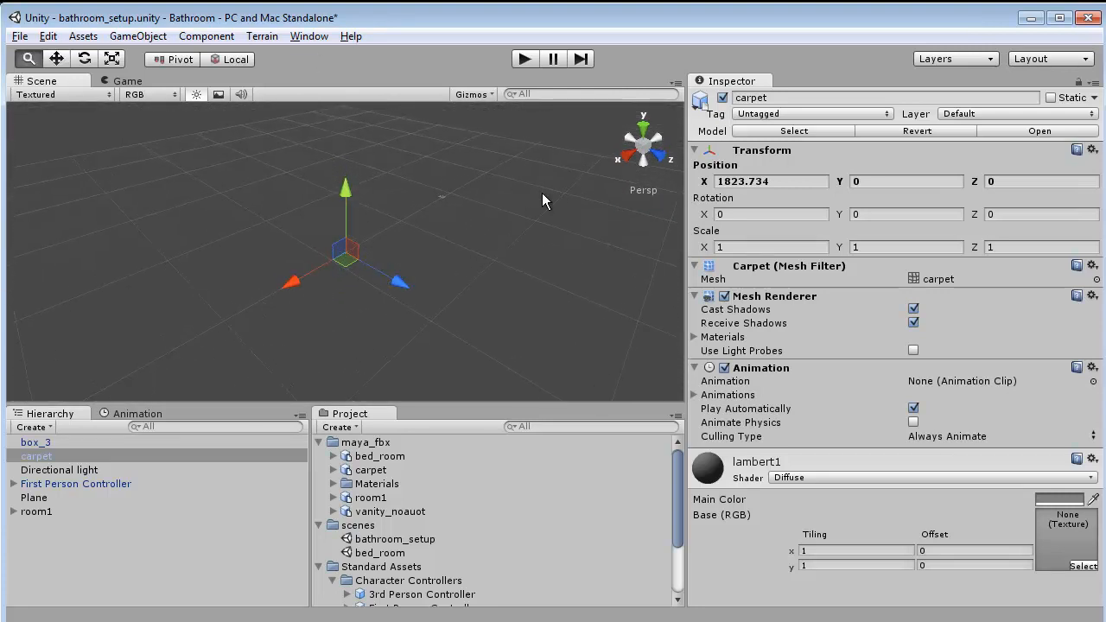
{"action": "left_click_drag", "start_coordinate": [293, 288], "coordinate": [426, 219]}
{"action": "key", "text": "f"}
{"action": "right_click_drag", "start_coordinate": [426, 219], "coordinate": [344, 241], "text": "alt"}
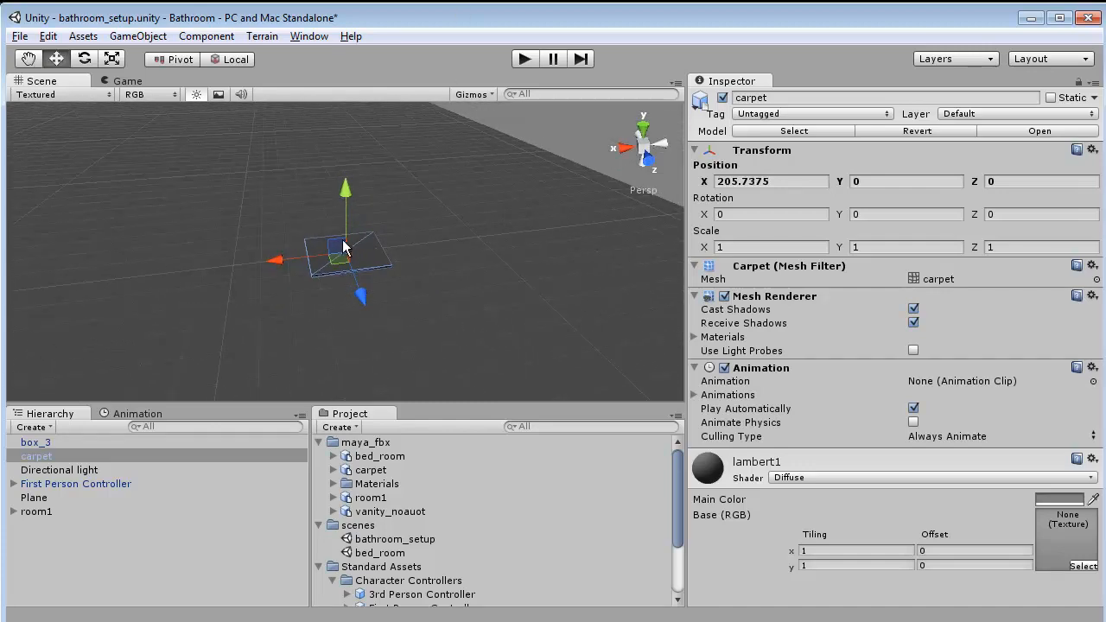
{"action": "left_click_drag", "start_coordinate": [281, 258], "coordinate": [641, 166]}
{"action": "middle_click_drag", "start_coordinate": [641, 166], "coordinate": [46, 316]}
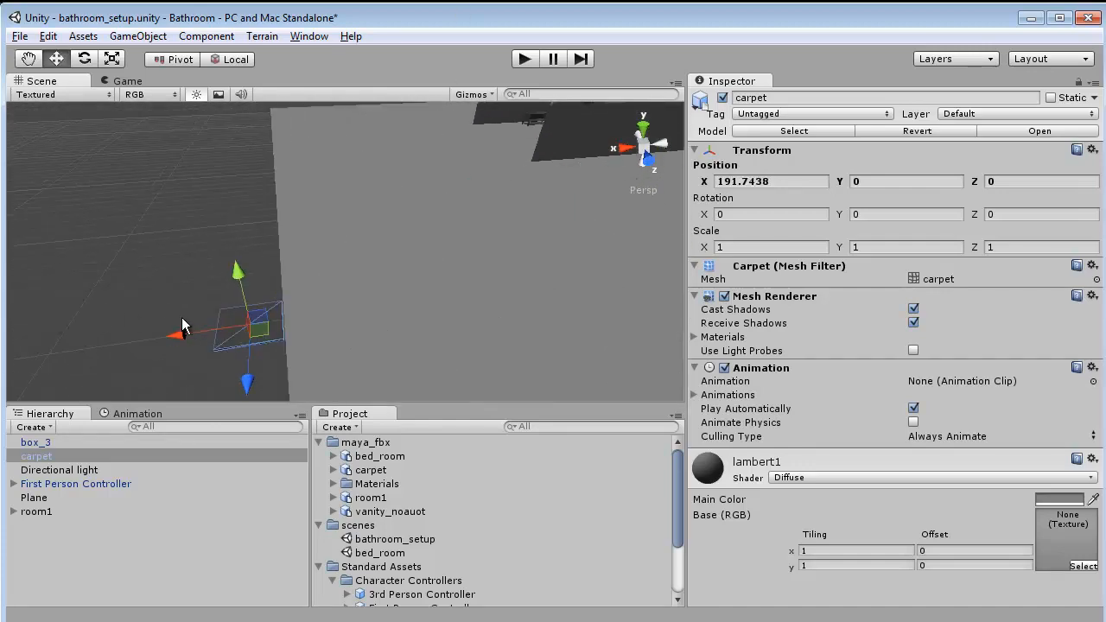
Move the carpet across the floor plane into the room, to about X 149.5 and Z -29.7
{"action": "left_click_drag", "start_coordinate": [182, 317], "coordinate": [285, 138]}
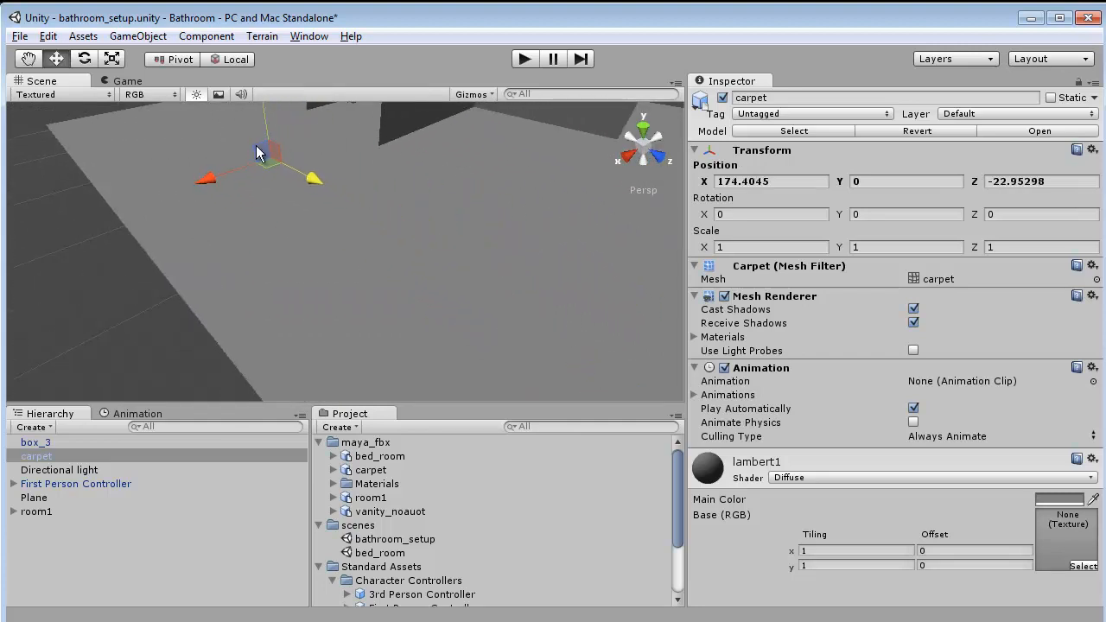
{"action": "scroll", "coordinate": [262, 323], "scroll_direction": "down", "scroll_amount": 5}
{"action": "left_click_drag", "start_coordinate": [237, 295], "coordinate": [388, 152]}
{"action": "left_click_drag", "start_coordinate": [491, 216], "coordinate": [447, 188]}
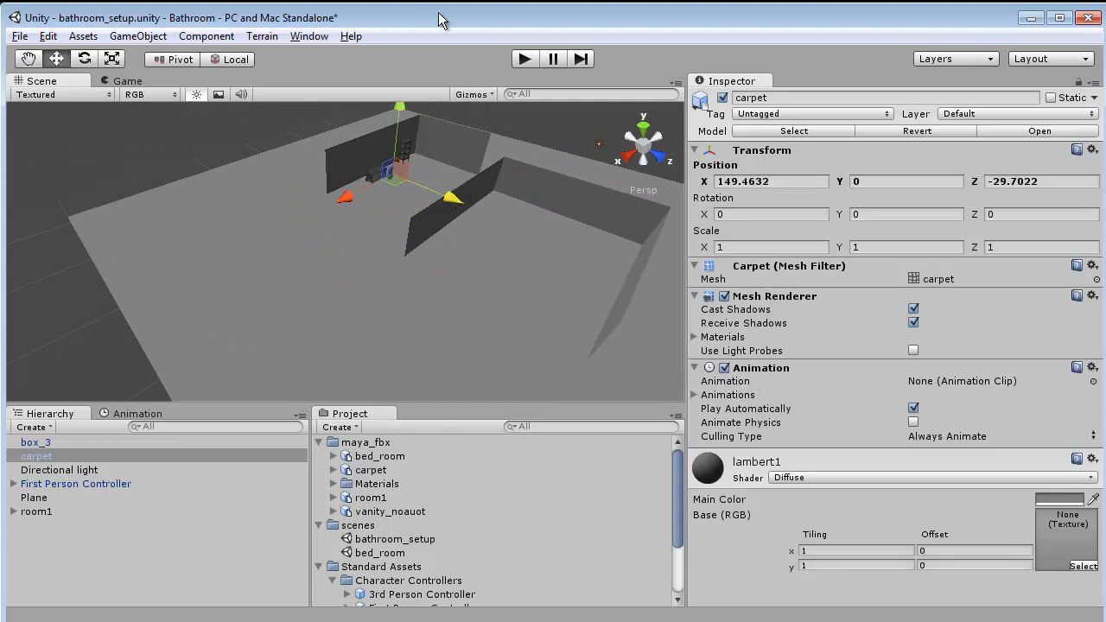
Position the carpet on the floor in front of the vanity, at about X 154.2, Y 1.06 and Z -27.1
{"action": "key", "text": "f"}
{"action": "left_click_drag", "start_coordinate": [383, 231], "coordinate": [342, 288], "text": "alt"}
{"action": "left_click_drag", "start_coordinate": [342, 288], "coordinate": [172, 316], "text": "alt"}
{"action": "left_click_drag", "start_coordinate": [172, 317], "coordinate": [285, 298], "text": "alt"}
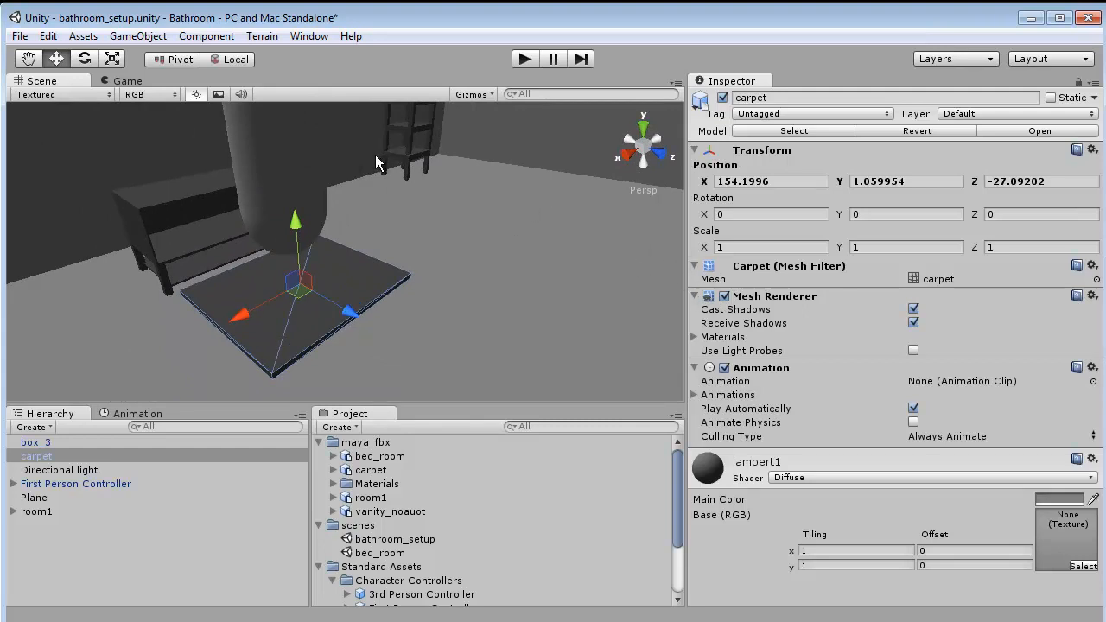
{"action": "left_click_drag", "start_coordinate": [386, 181], "coordinate": [254, 202], "text": "alt"}
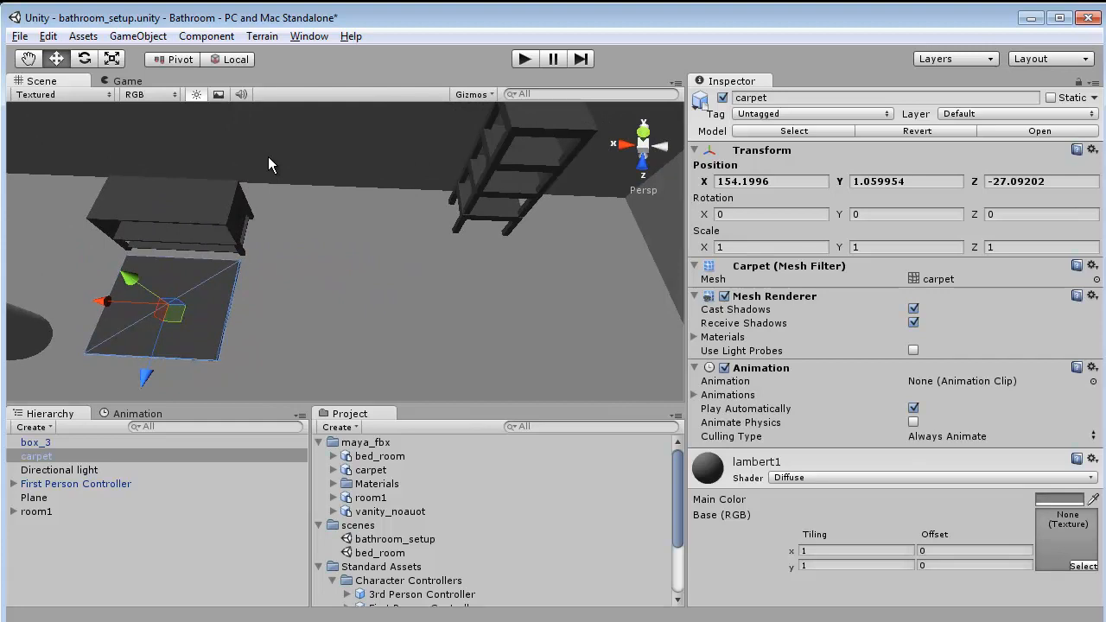
Deselect the carpet, examine its placement within the whole room, and select the room walls
{"action": "left_click", "coordinate": [380, 456]}
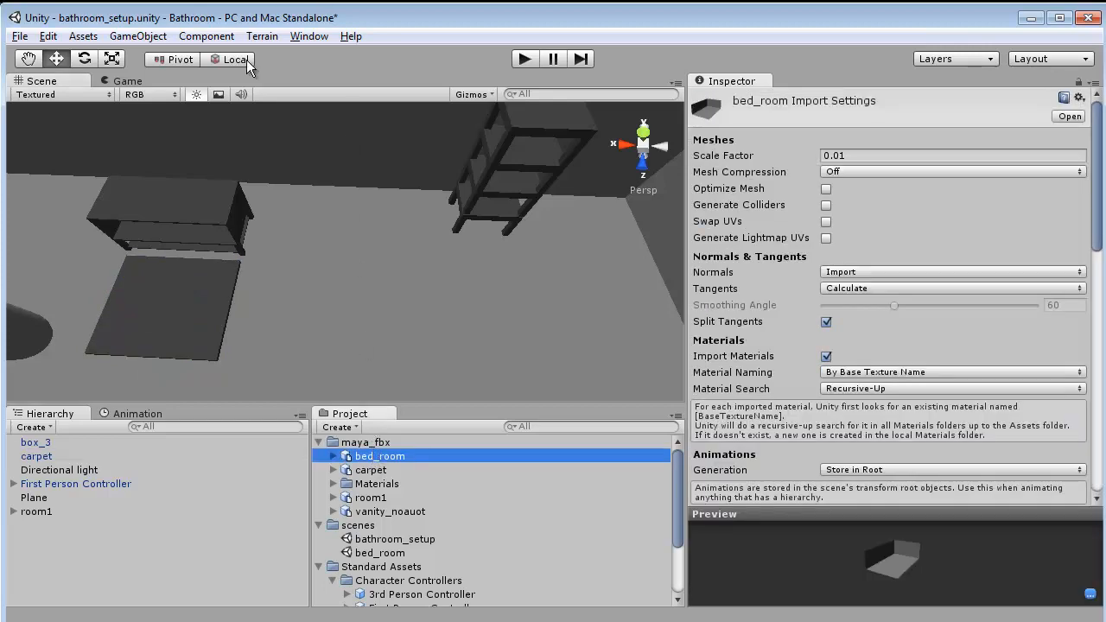
{"action": "scroll", "coordinate": [363, 235], "scroll_direction": "up", "scroll_amount": 1}
{"action": "right_click_drag", "start_coordinate": [363, 235], "coordinate": [372, 200], "text": "alt"}
{"action": "left_click", "coordinate": [370, 197]}
{"action": "left_click_drag", "start_coordinate": [368, 198], "coordinate": [350, 155], "text": "alt"}
{"action": "right_click_drag", "start_coordinate": [351, 155], "coordinate": [308, 229], "text": "alt"}
{"action": "left_click_drag", "start_coordinate": [308, 229], "coordinate": [289, 249], "text": "alt"}
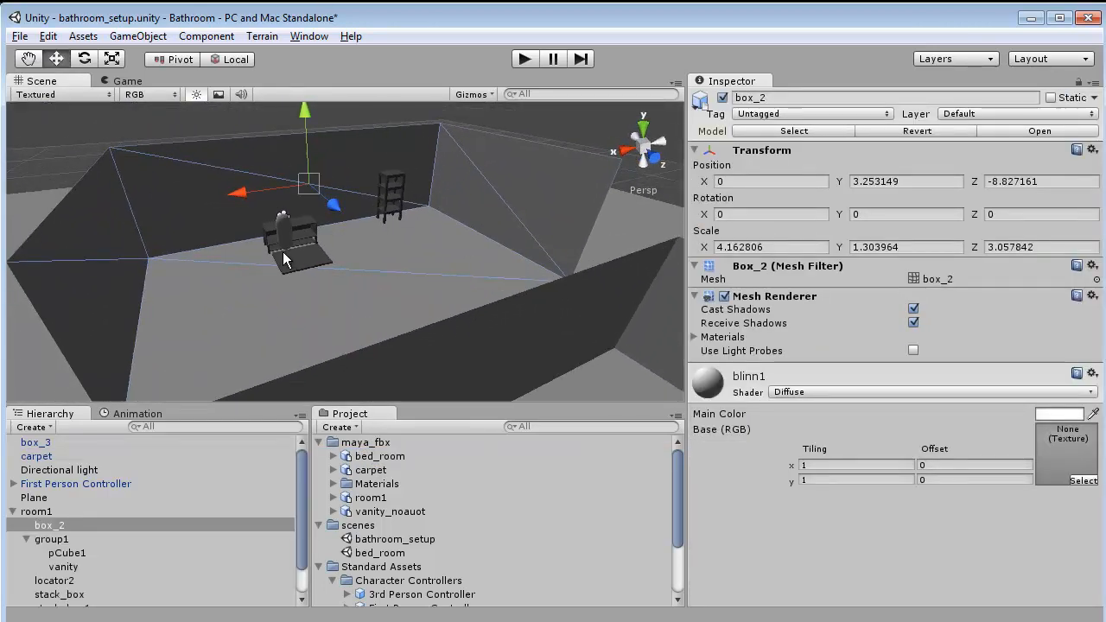
Add the carpet, vanity, stack_box1 and stack_box3 to the selected walls, view them together, and clear the selection
{"action": "left_click", "coordinate": [309, 238], "text": "shift"}
{"action": "left_click", "coordinate": [309, 220], "text": "shift"}
{"action": "left_click", "coordinate": [409, 174], "text": "shift"}
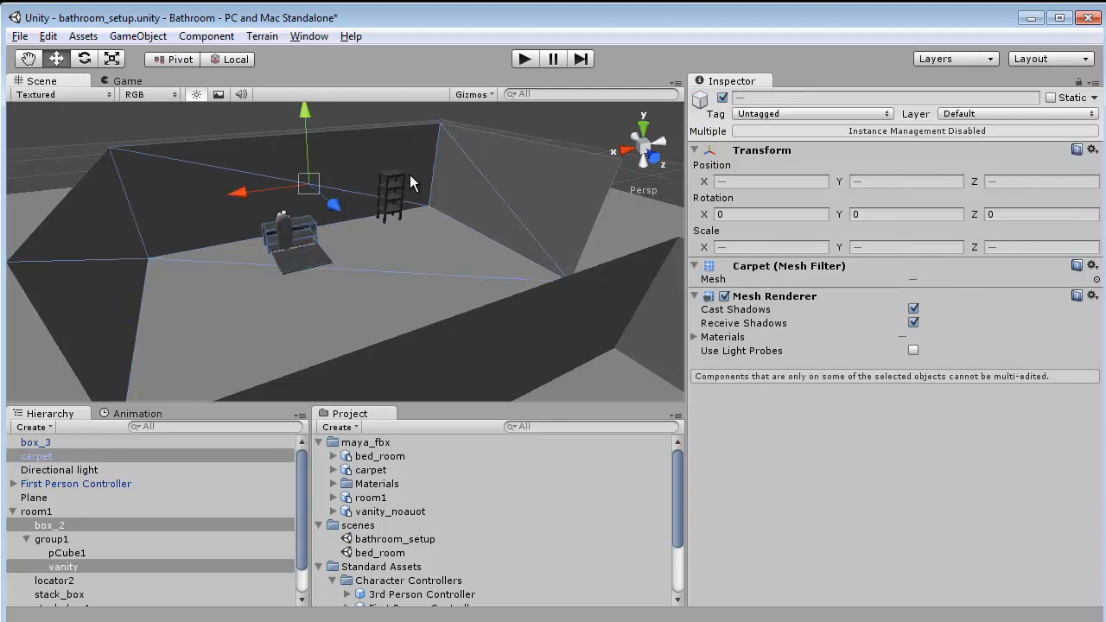
{"action": "left_click", "coordinate": [397, 191], "text": "shift"}
{"action": "left_click", "coordinate": [395, 198], "text": "shift"}
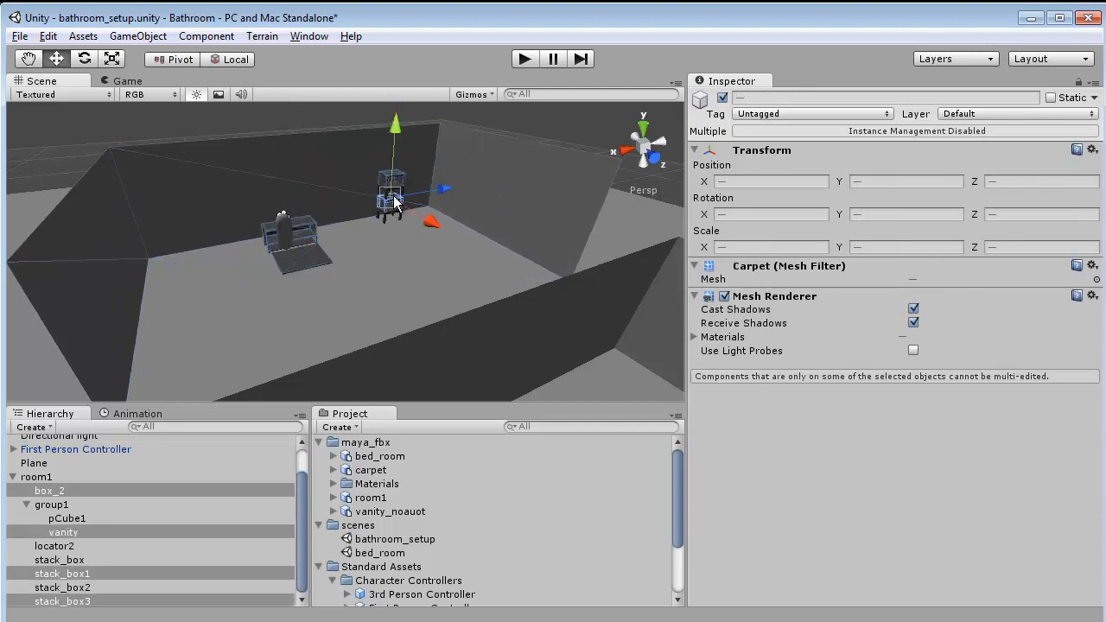
{"action": "left_click_drag", "start_coordinate": [417, 164], "coordinate": [523, 214], "text": "alt"}
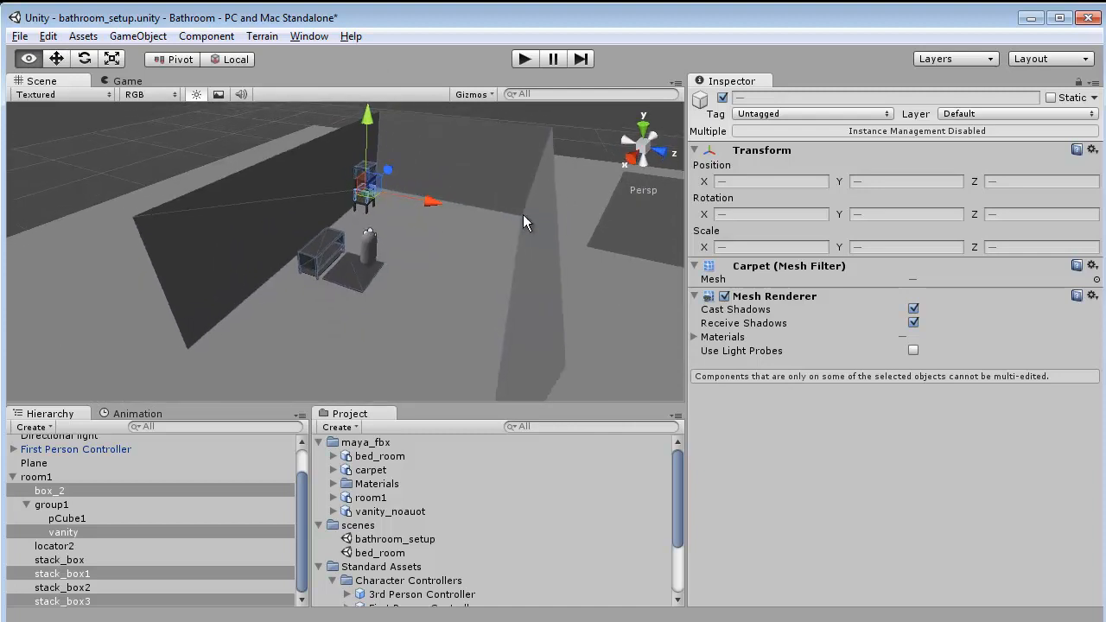
{"action": "left_click", "coordinate": [167, 153]}
View the carpet and character in front of the vanity up close, and start Play mode to test the scene
{"action": "left_click_drag", "start_coordinate": [165, 147], "coordinate": [201, 216], "text": "alt"}
{"action": "right_click_drag", "start_coordinate": [389, 216], "coordinate": [470, 190], "text": "alt"}
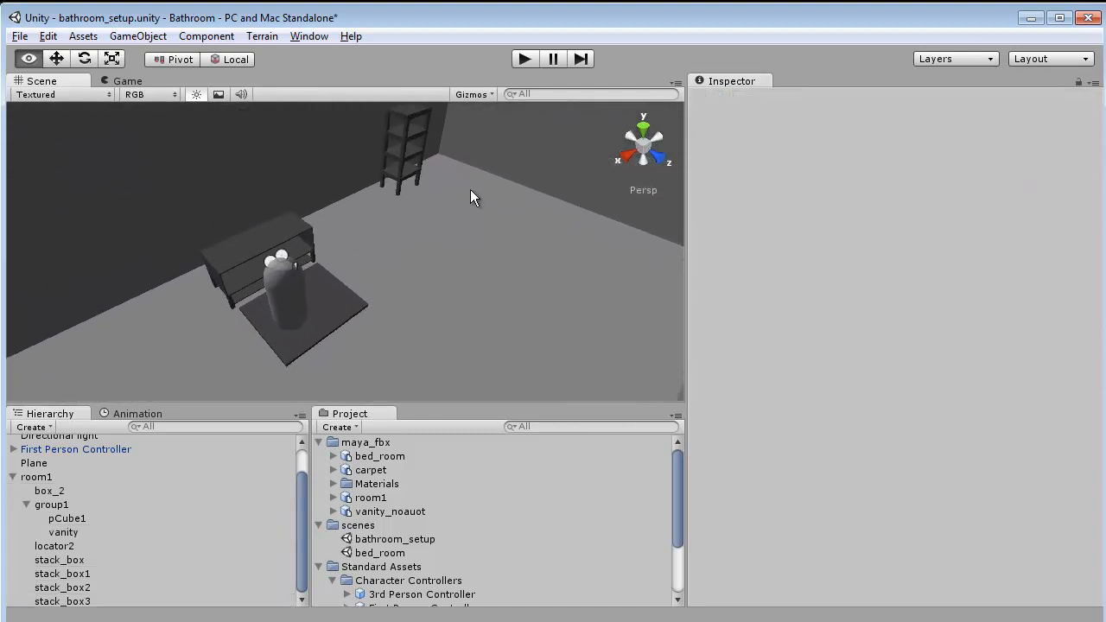
{"action": "left_click", "coordinate": [525, 61]}
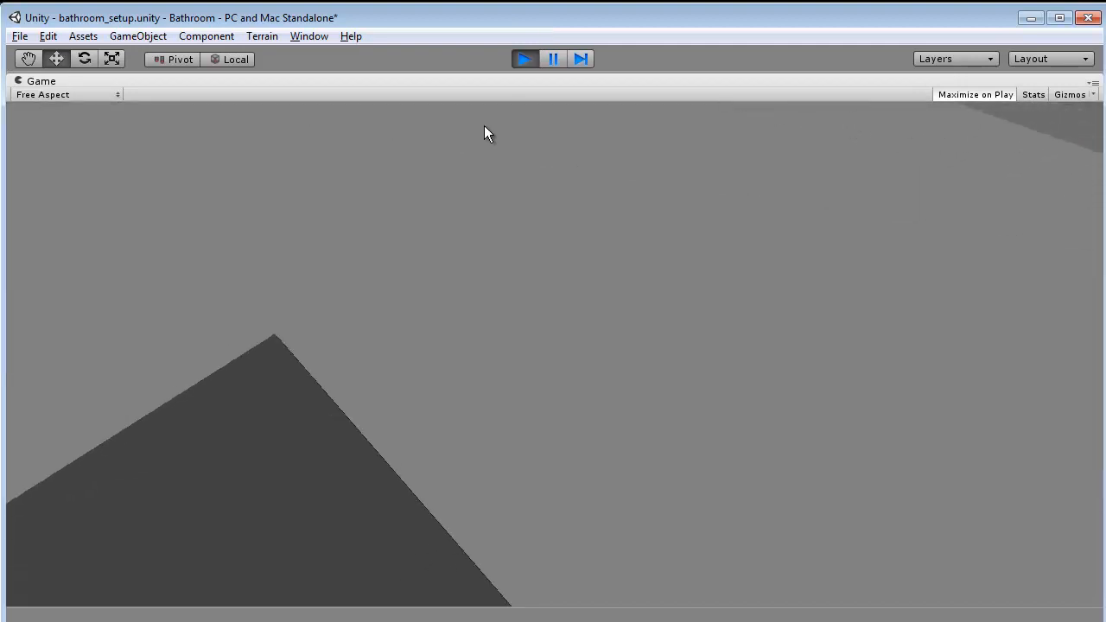
End the play test and set the First Person Controller's Character Controller height to 3
{"action": "key", "text": "d"}
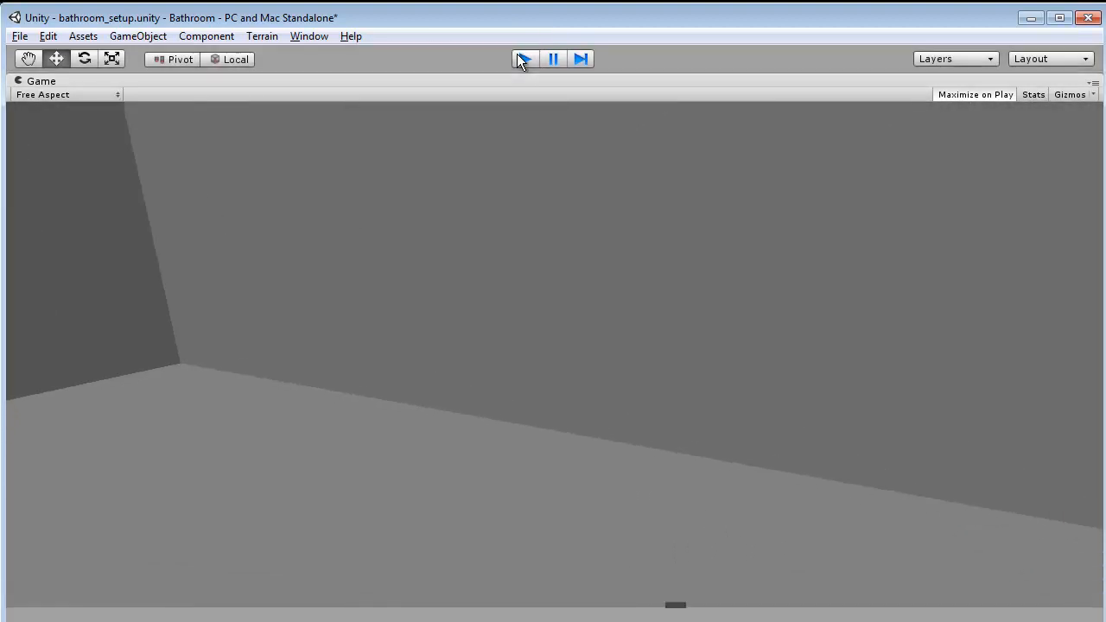
{"action": "left_click", "coordinate": [519, 55]}
{"action": "left_click", "coordinate": [295, 268]}
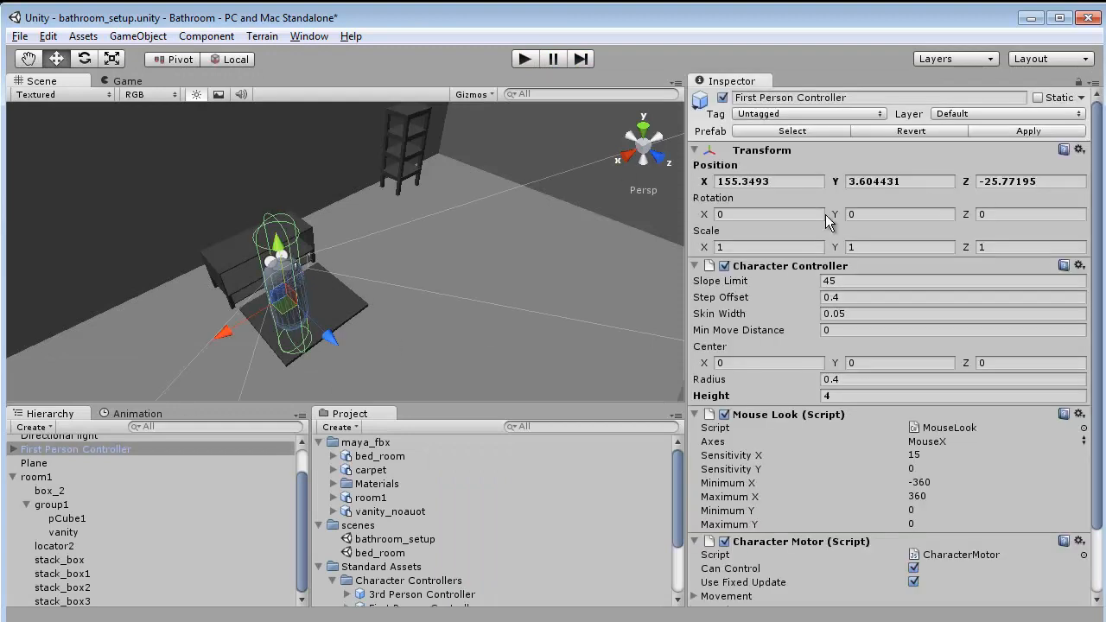
{"action": "left_click", "coordinate": [837, 400]}
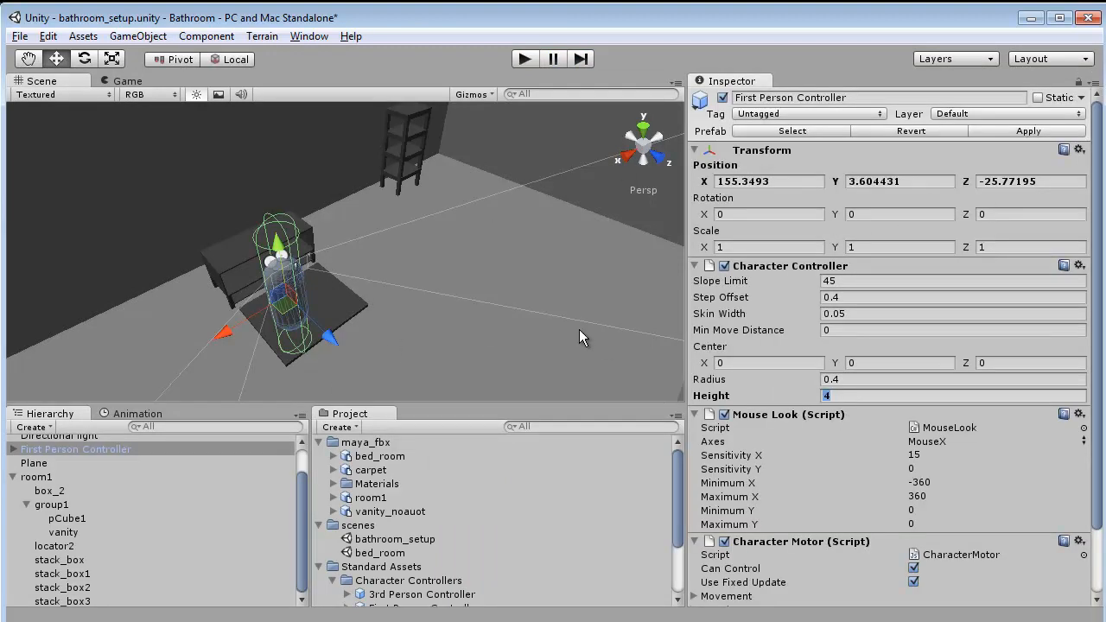
{"action": "type", "text": "3"}
{"action": "key", "text": "Return"}
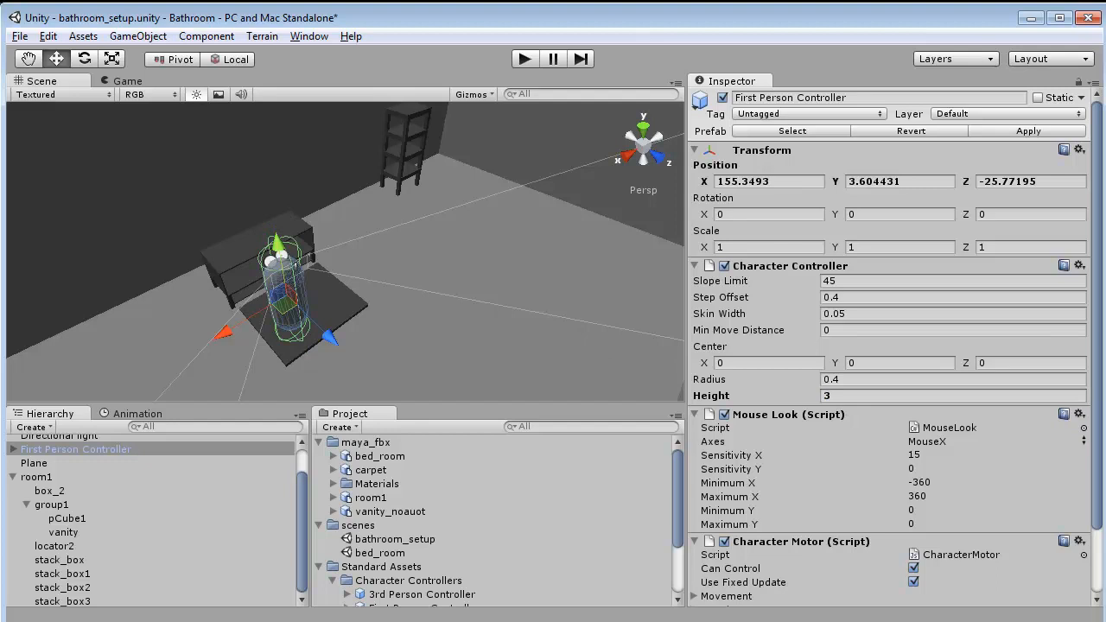
Play the scene and walk around the vanity and carpet to judge their scale from the character's eye level
{"action": "left_click", "coordinate": [524, 58]}
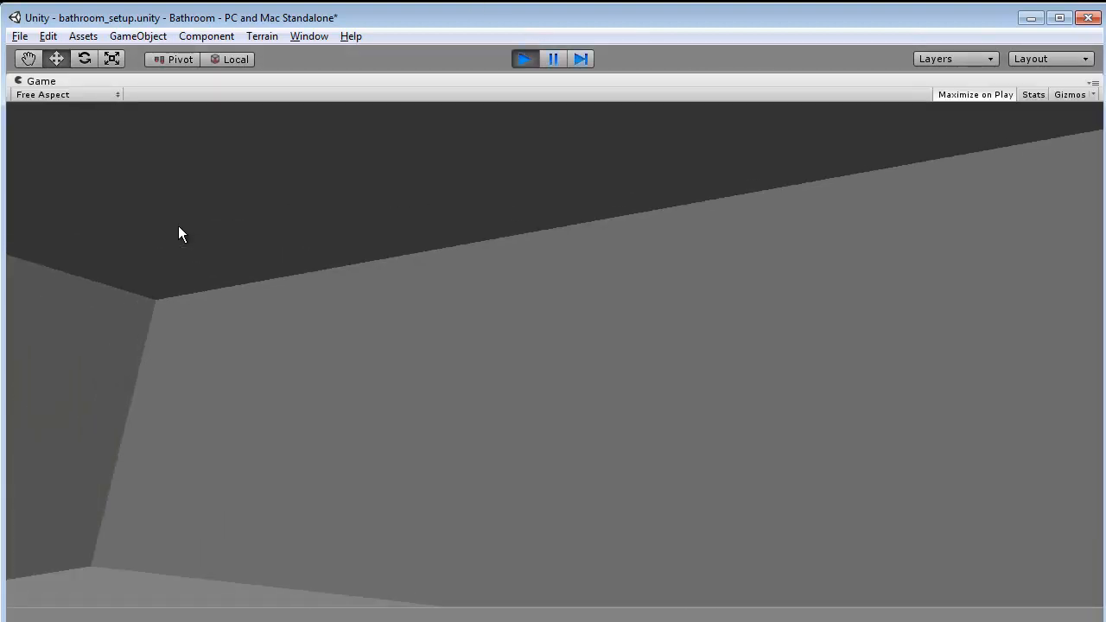
{"action": "key", "text": "d"}
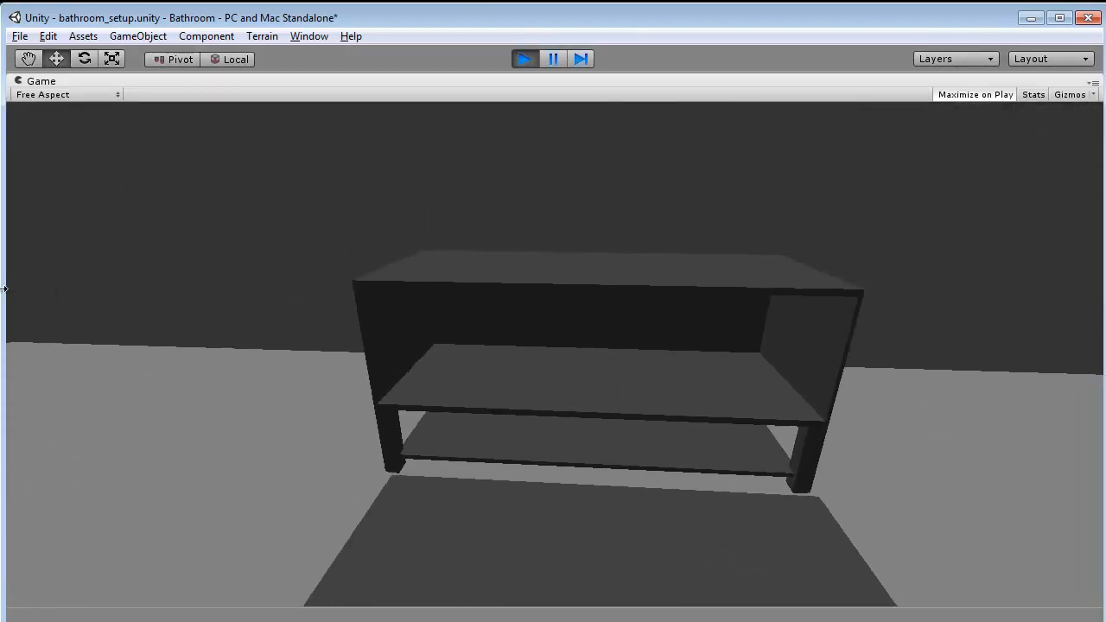
{"action": "key", "text": "s"}
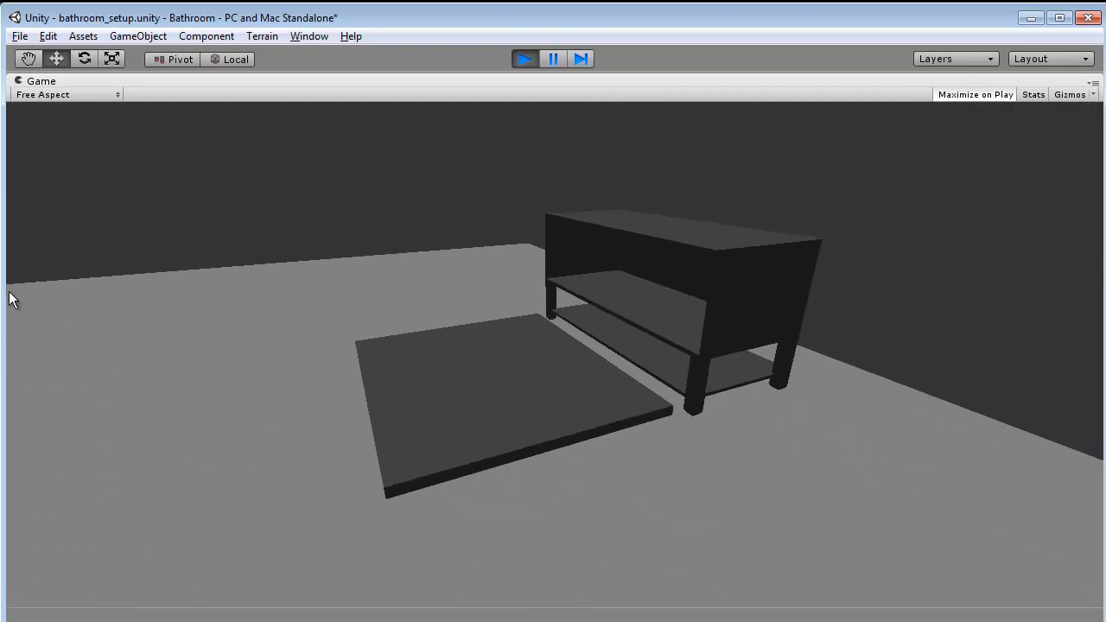
{"action": "key", "text": "w"}
{"action": "key", "text": "w"}
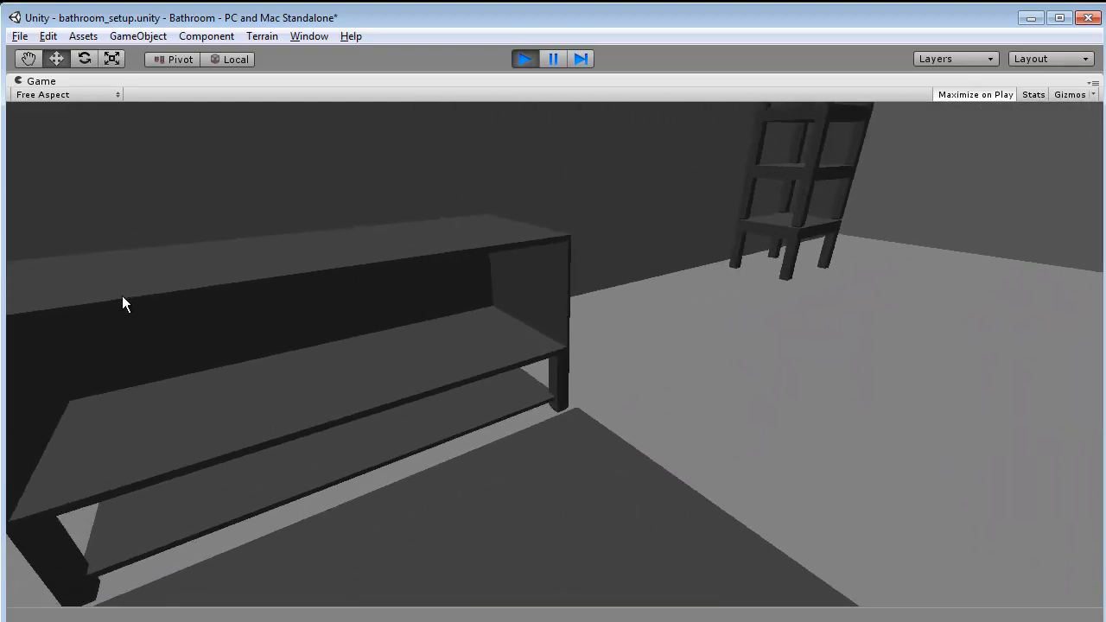
{"action": "key", "text": "s"}
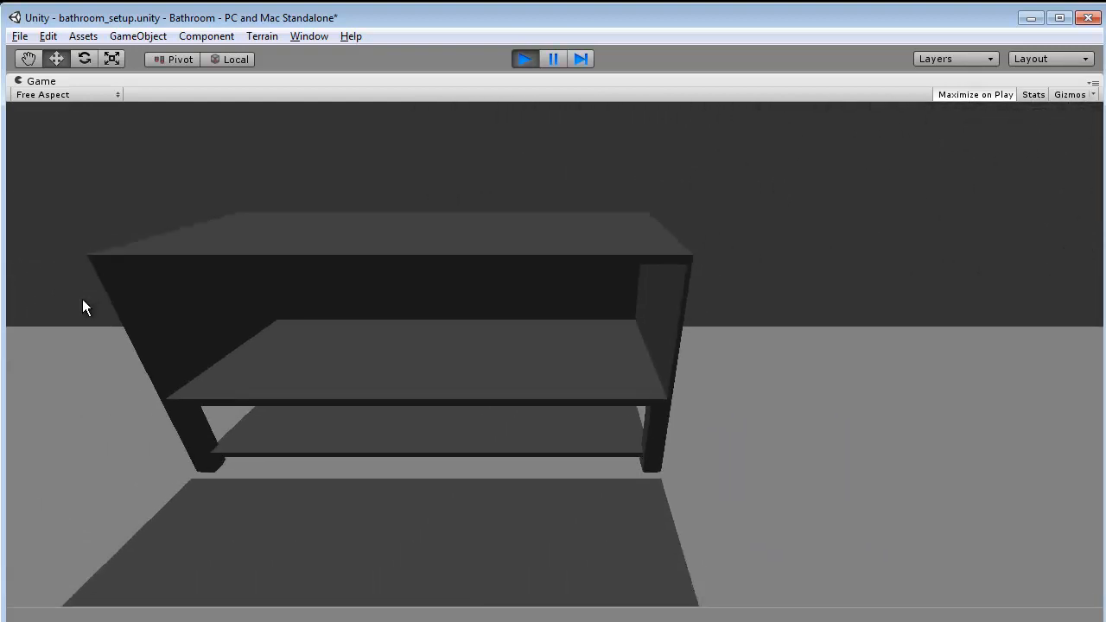
{"action": "key", "text": "w"}
{"action": "key", "text": "a"}
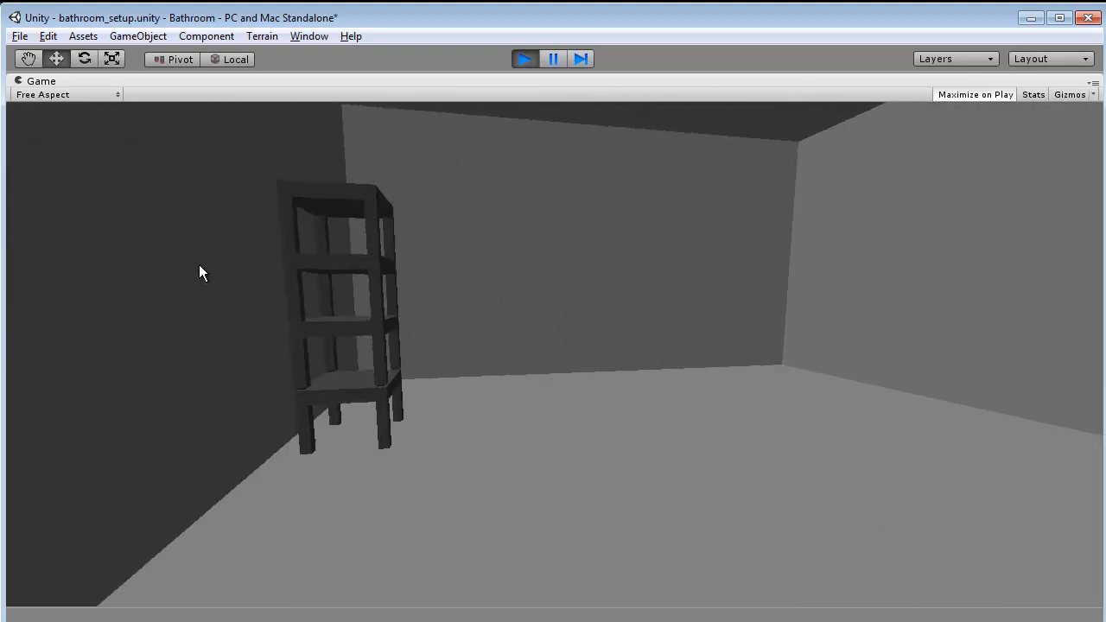
Walk up to the stacked shelf and compare its height with the vanity and carpet across the room
{"action": "key", "text": "d"}
{"action": "key", "text": "w"}
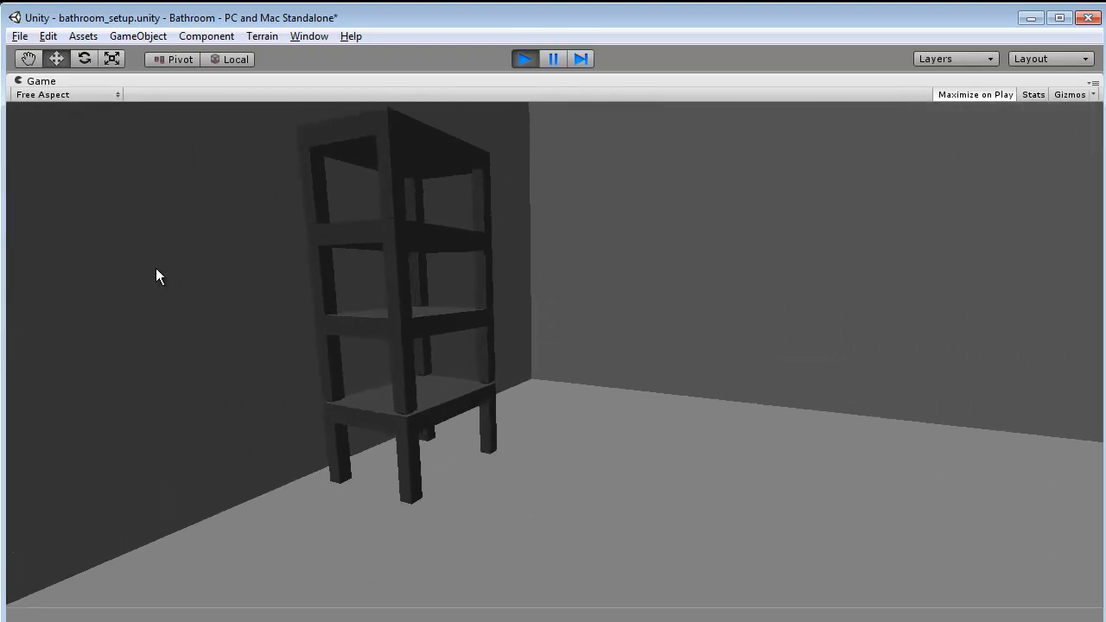
{"action": "key", "text": "s"}
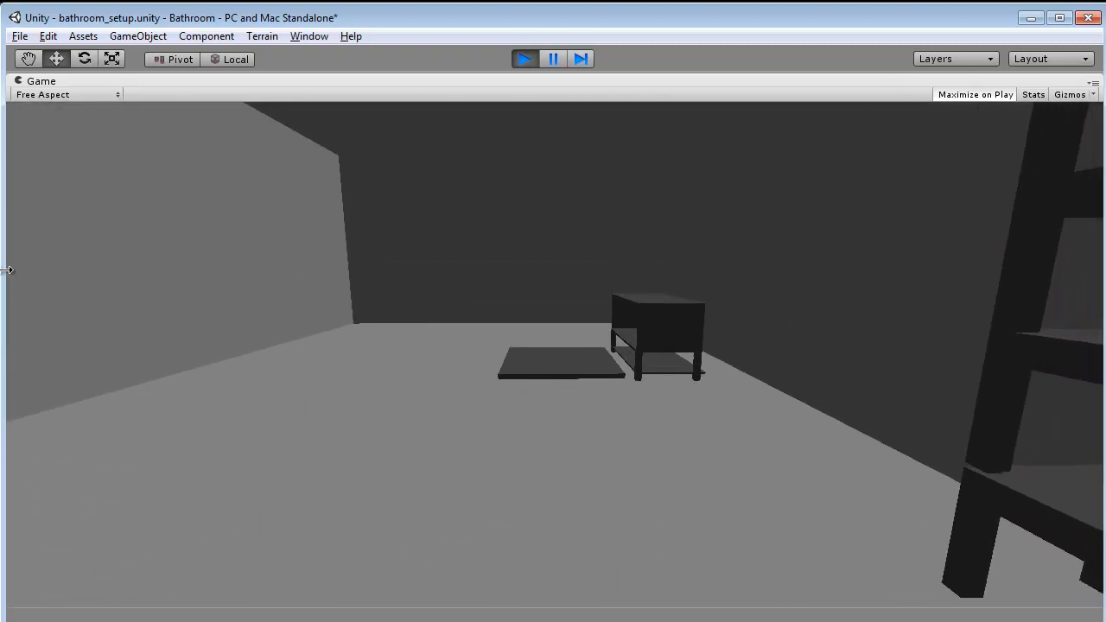
{"action": "key", "text": "s"}
{"action": "key", "text": "s"}
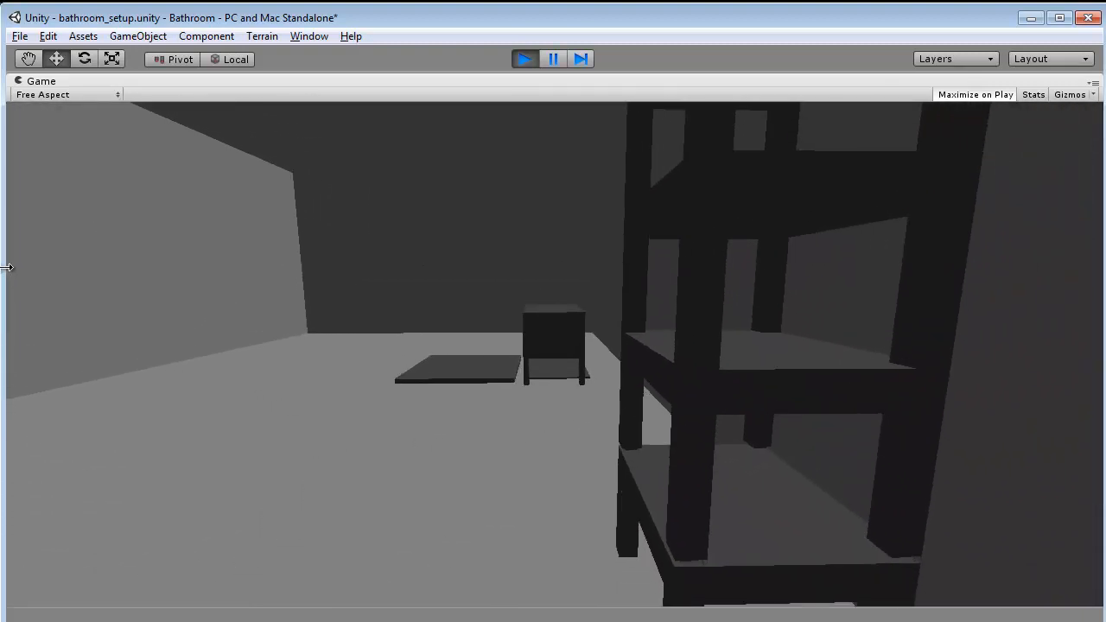
{"action": "key", "text": "w"}
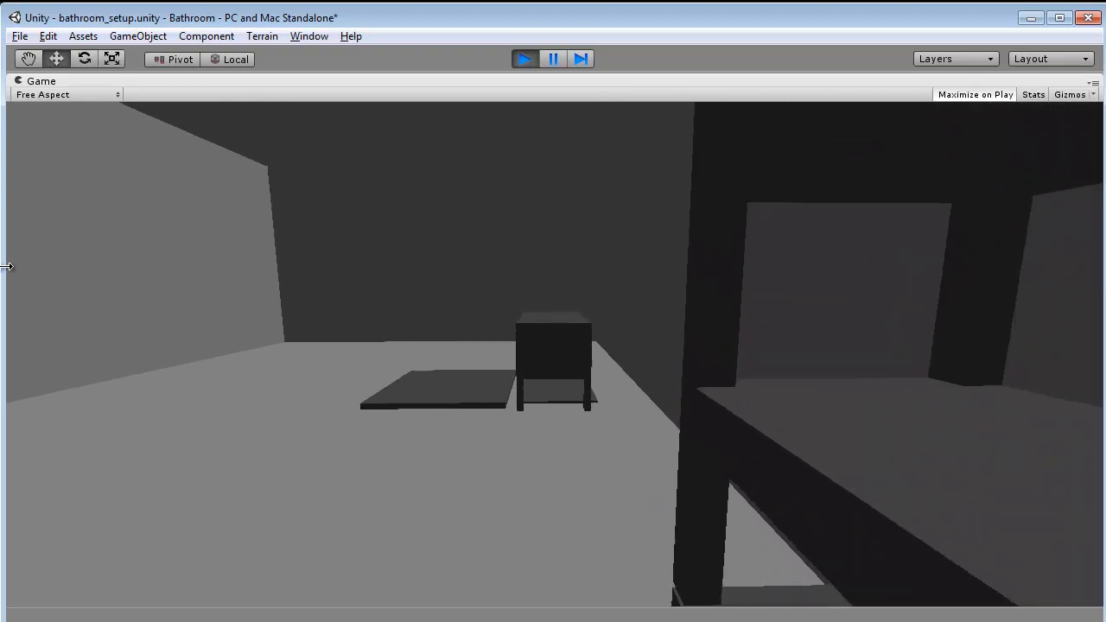
{"action": "key", "text": "a"}
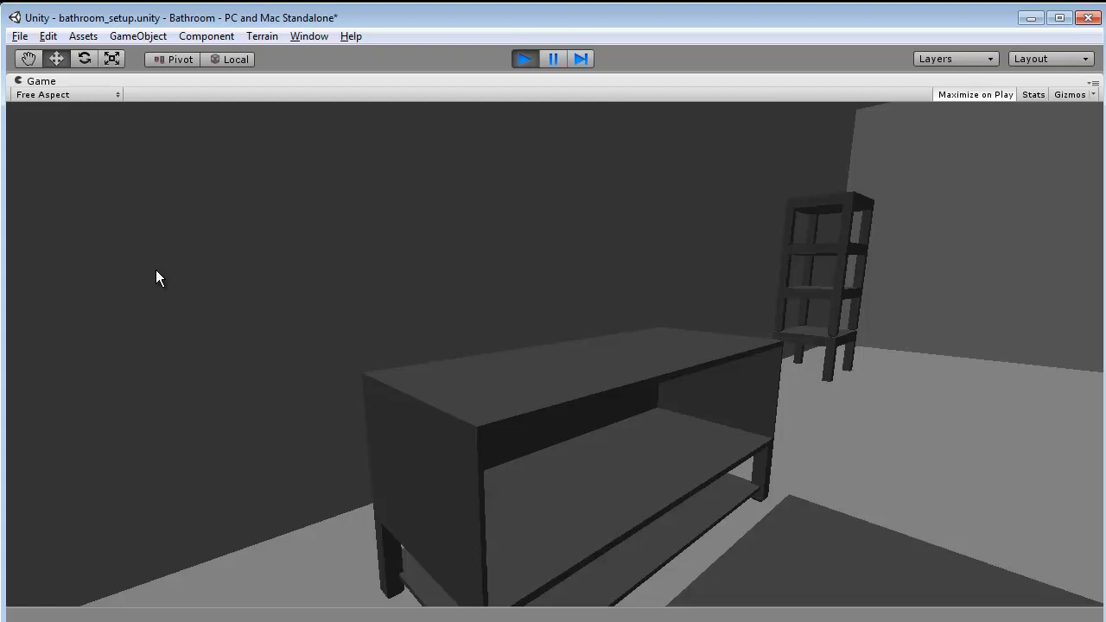
Walk from the vanity back to the stacked shelf and examine its tiers up close from the side
{"action": "key", "text": "d"}
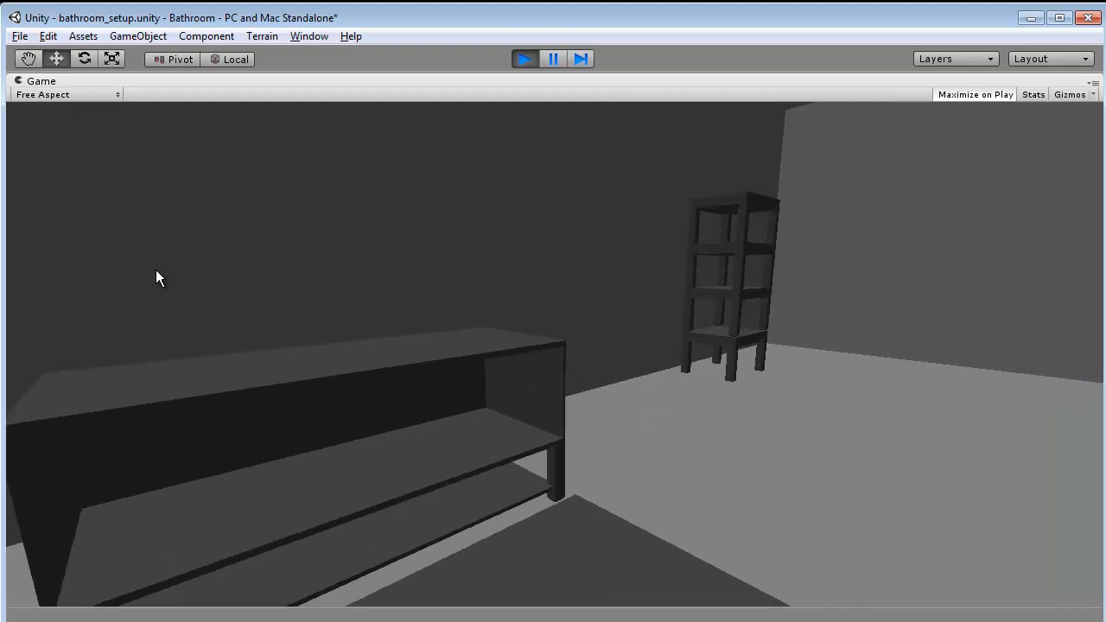
{"action": "key", "text": "w"}
{"action": "key", "text": "d"}
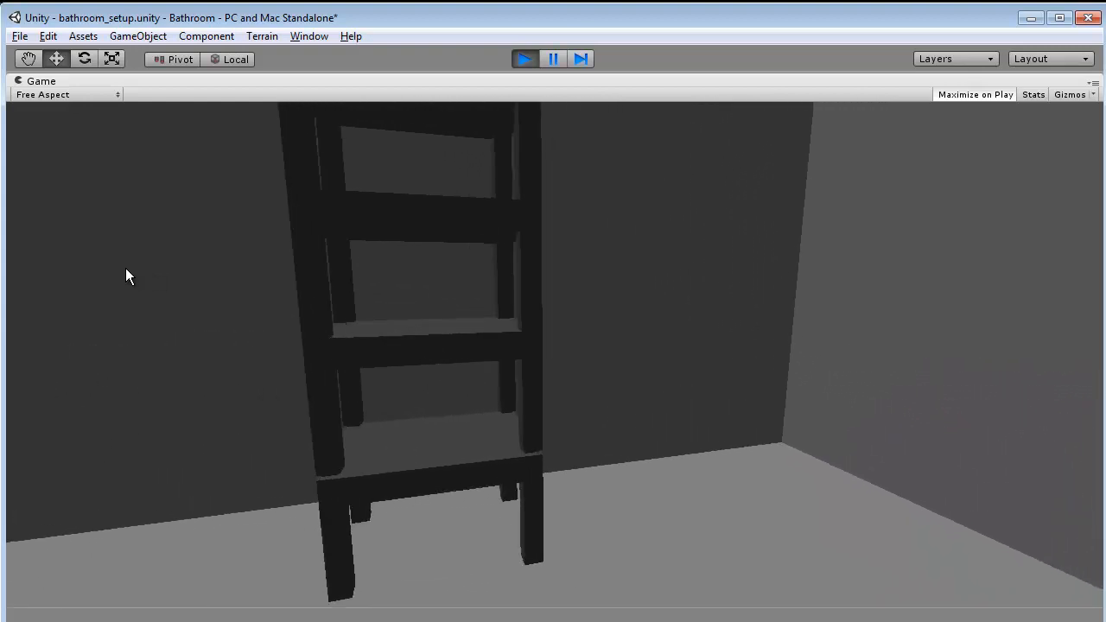
{"action": "key", "text": "a"}
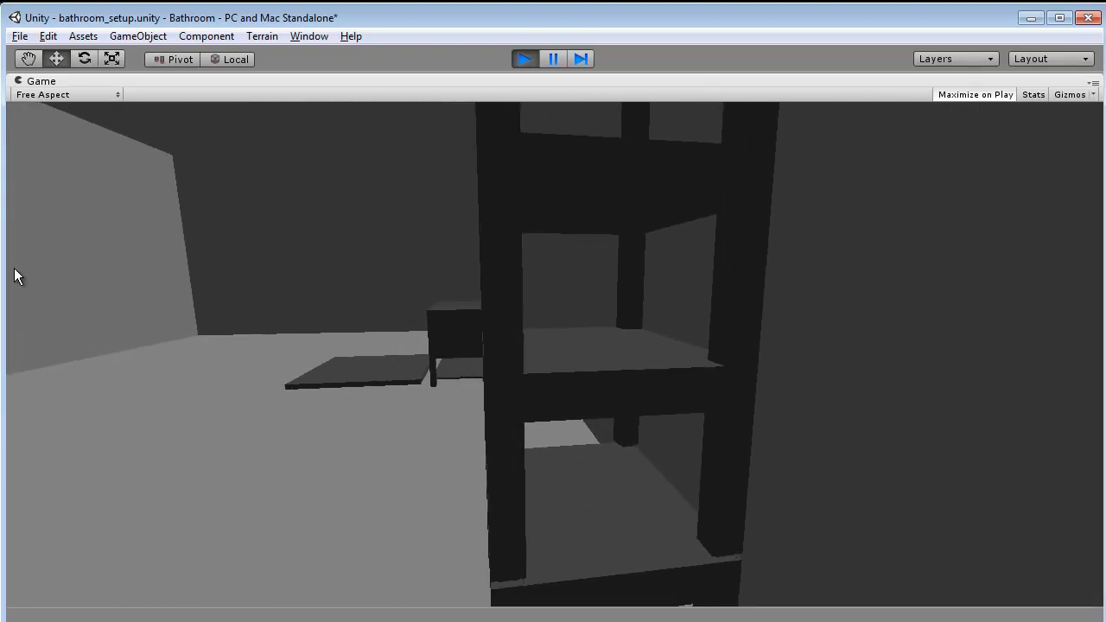
{"action": "key", "text": "w"}
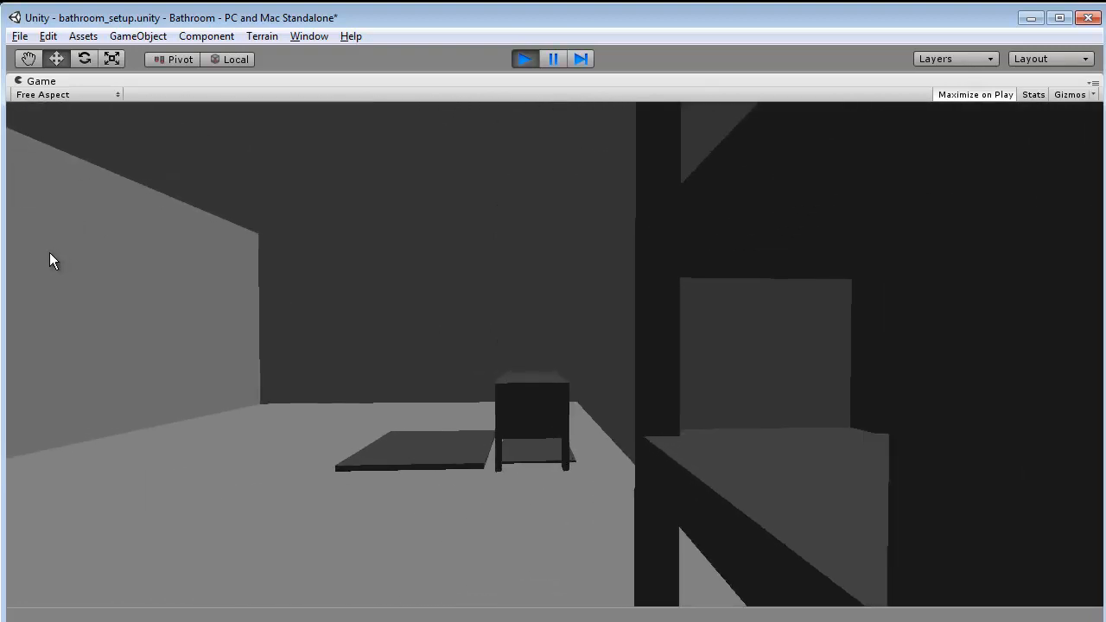
Walk along the room walls and corners and examine the room's size relative to the furniture
{"action": "key", "text": "w"}
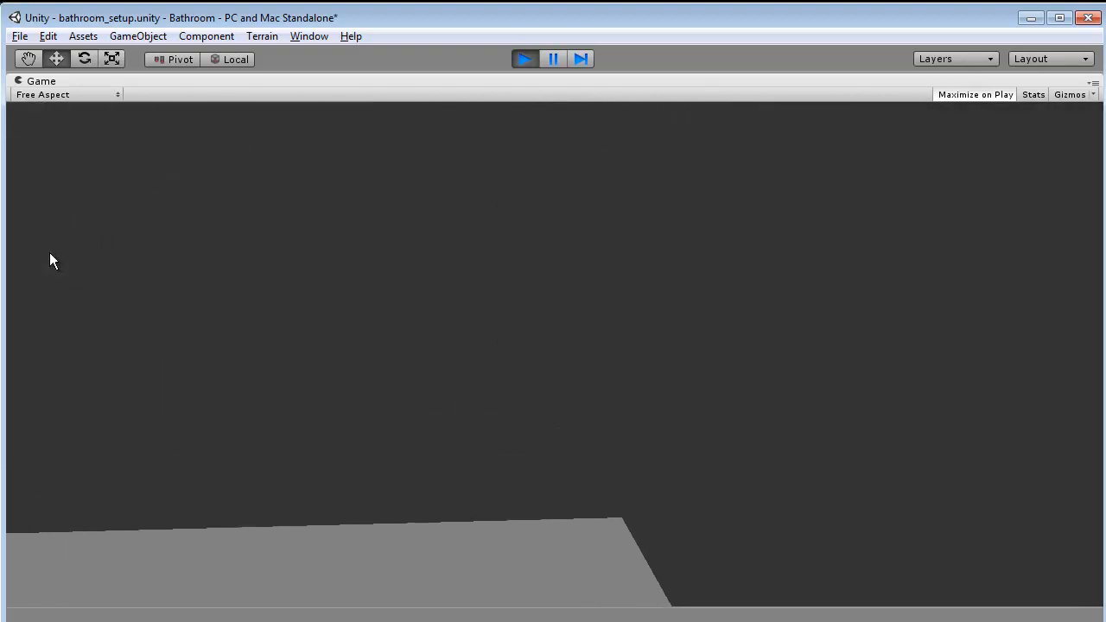
{"action": "key", "text": "w"}
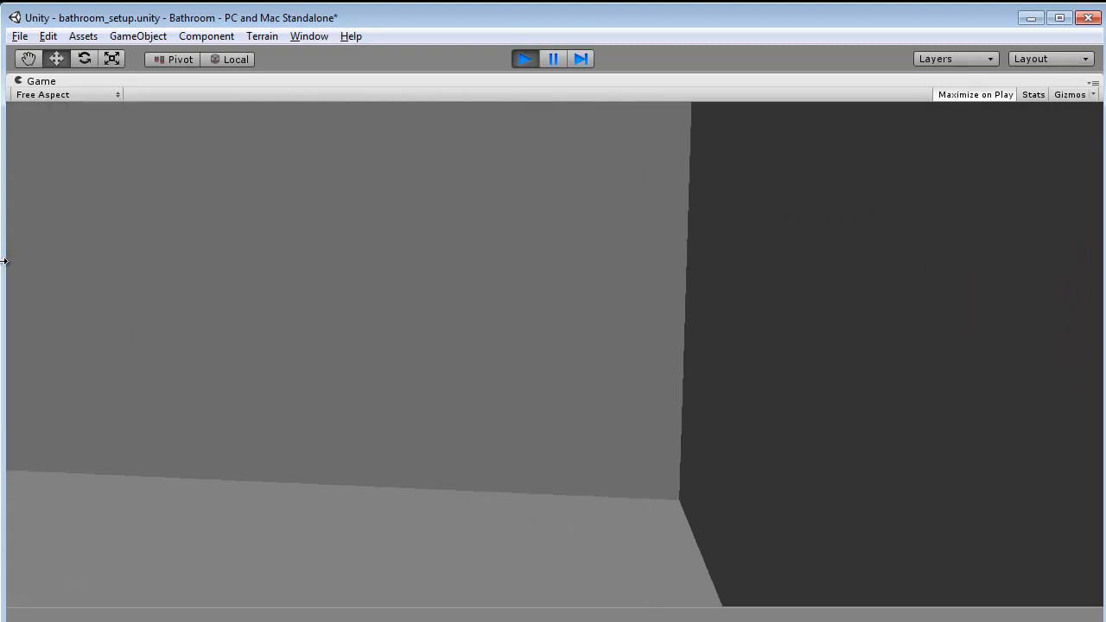
{"action": "key", "text": "w"}
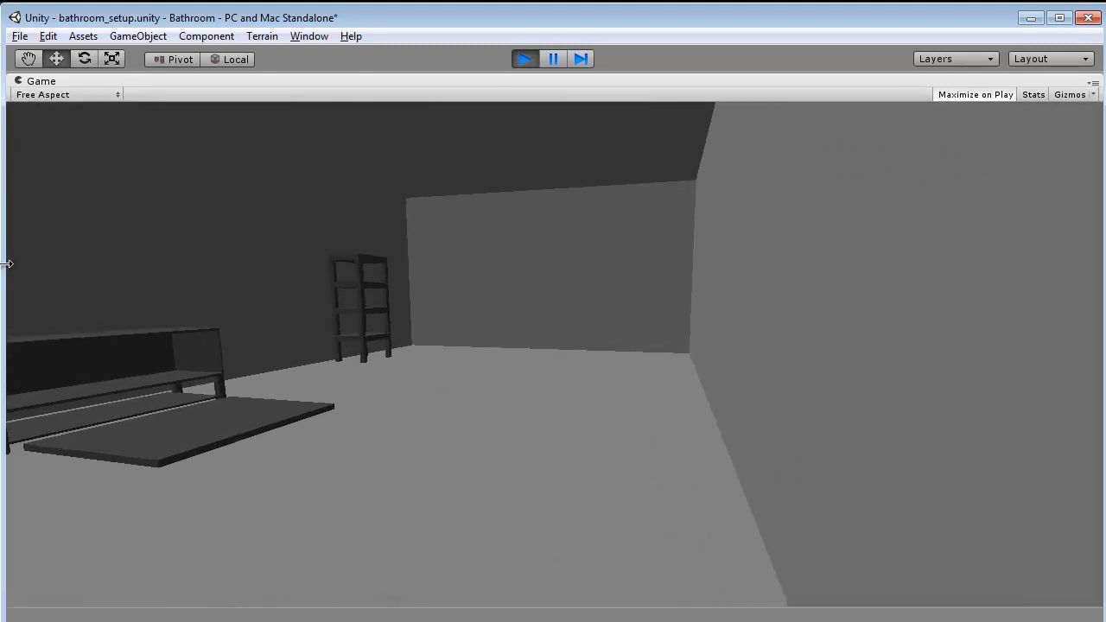
{"action": "key", "text": "w"}
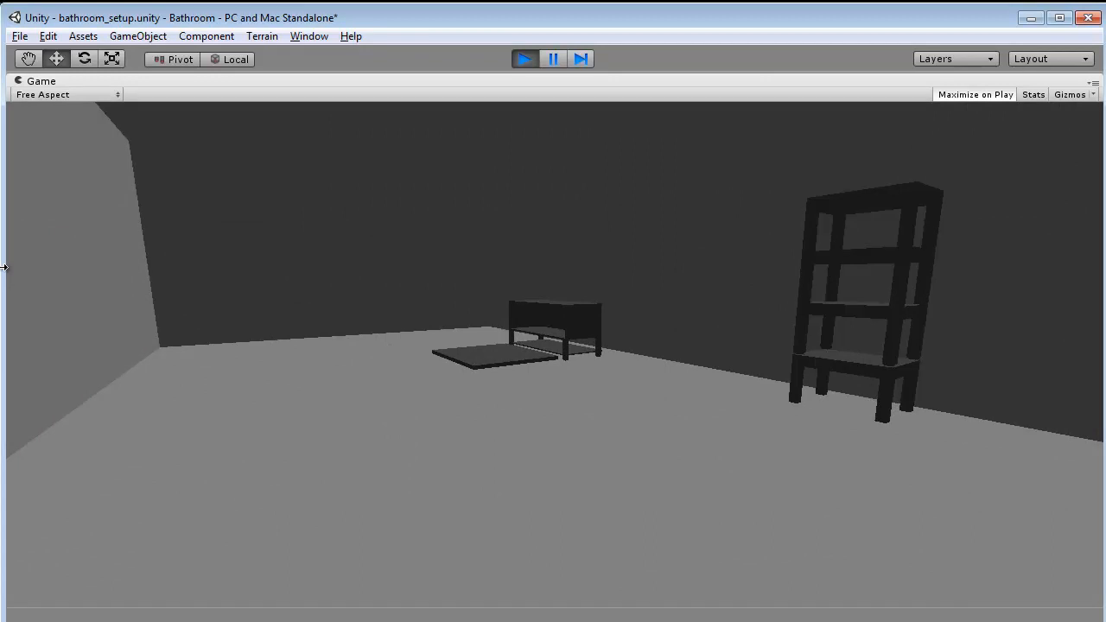
{"action": "key", "text": "w"}
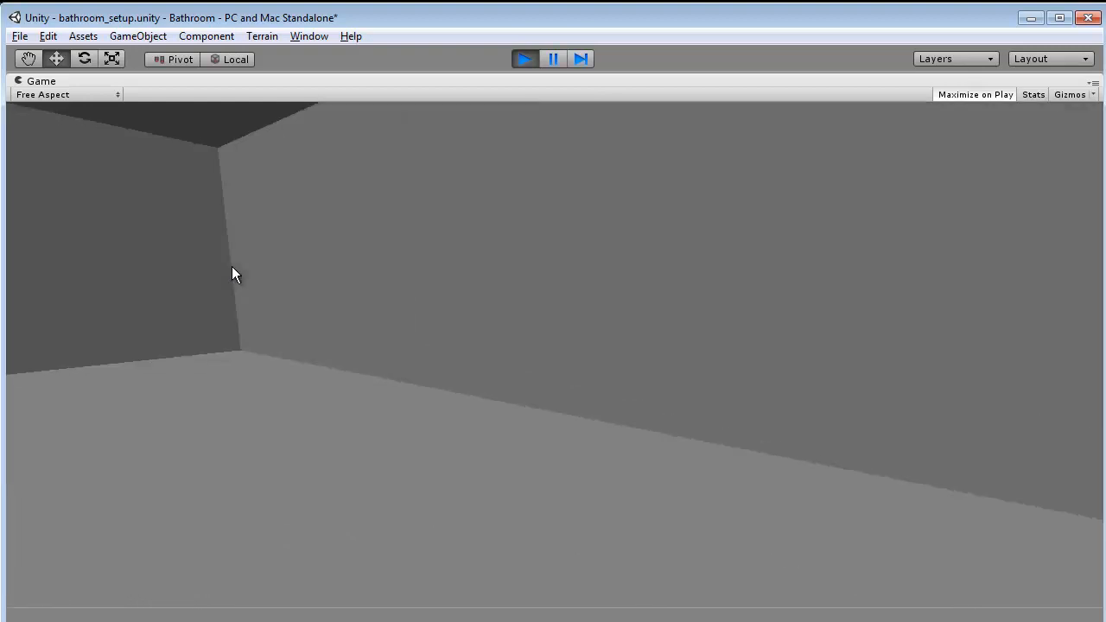
View the vanity and carpet from the side, and walk on to the far room corner
{"action": "key", "text": "s"}
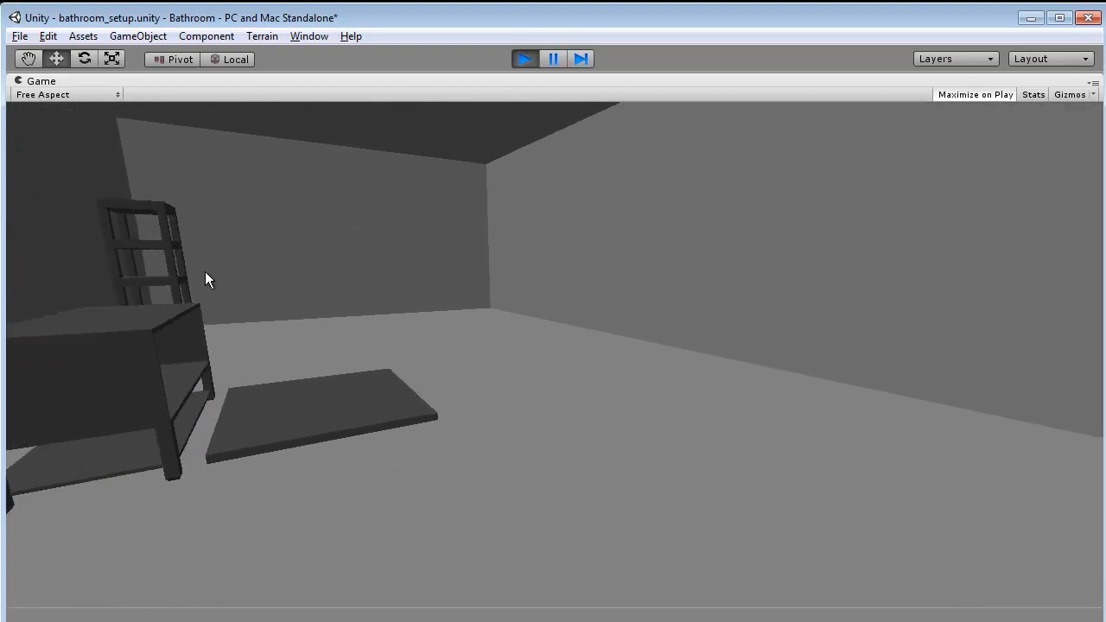
{"action": "key", "text": "w"}
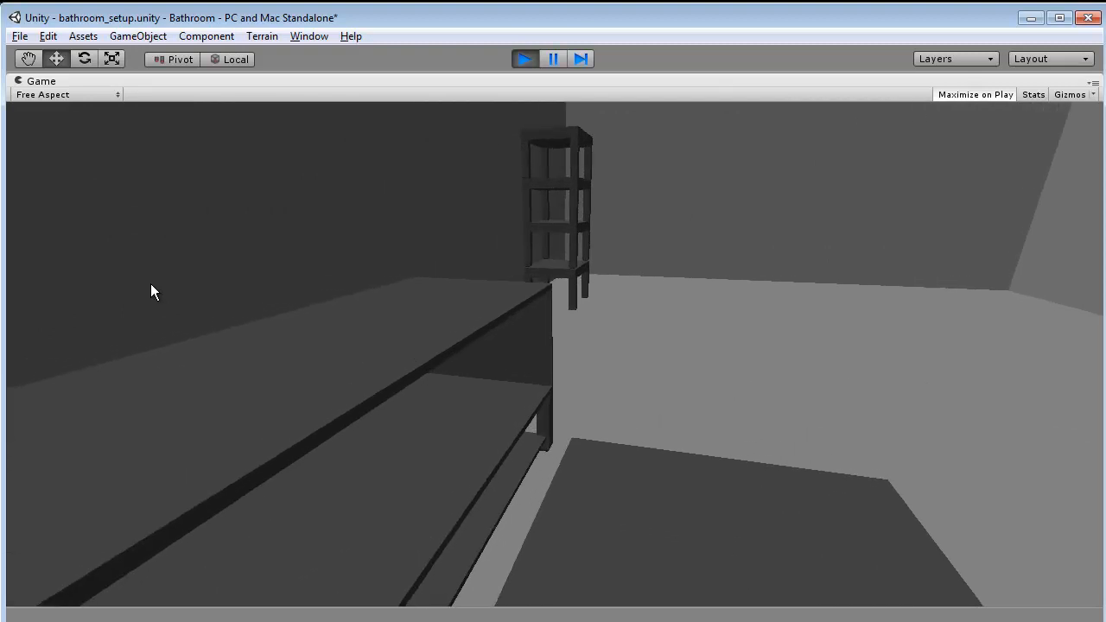
{"action": "key", "text": "s"}
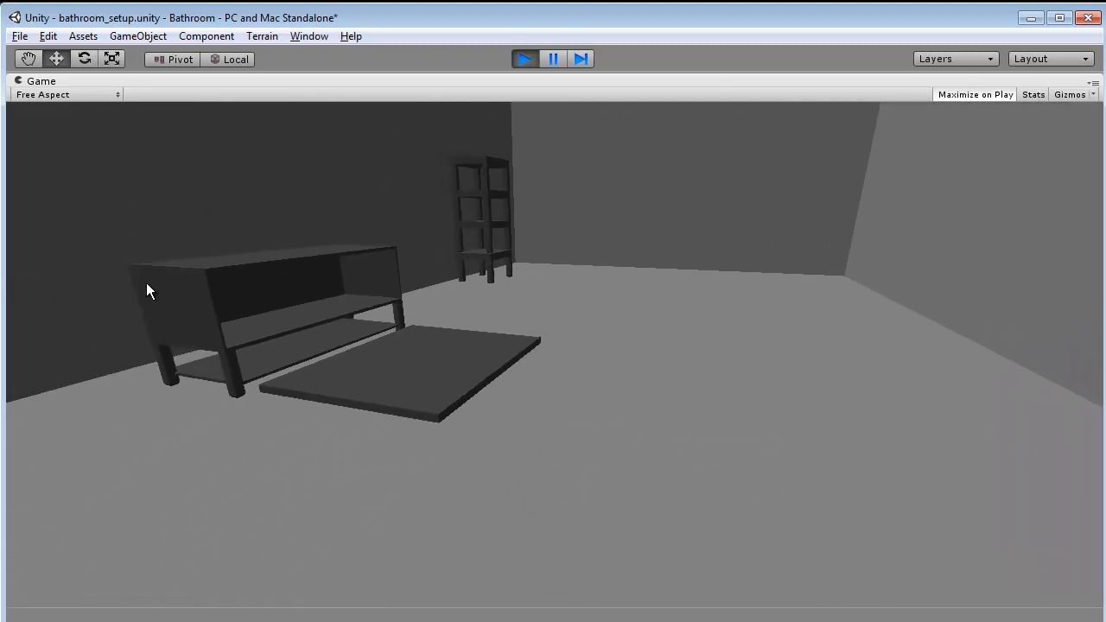
{"action": "key", "text": "d"}
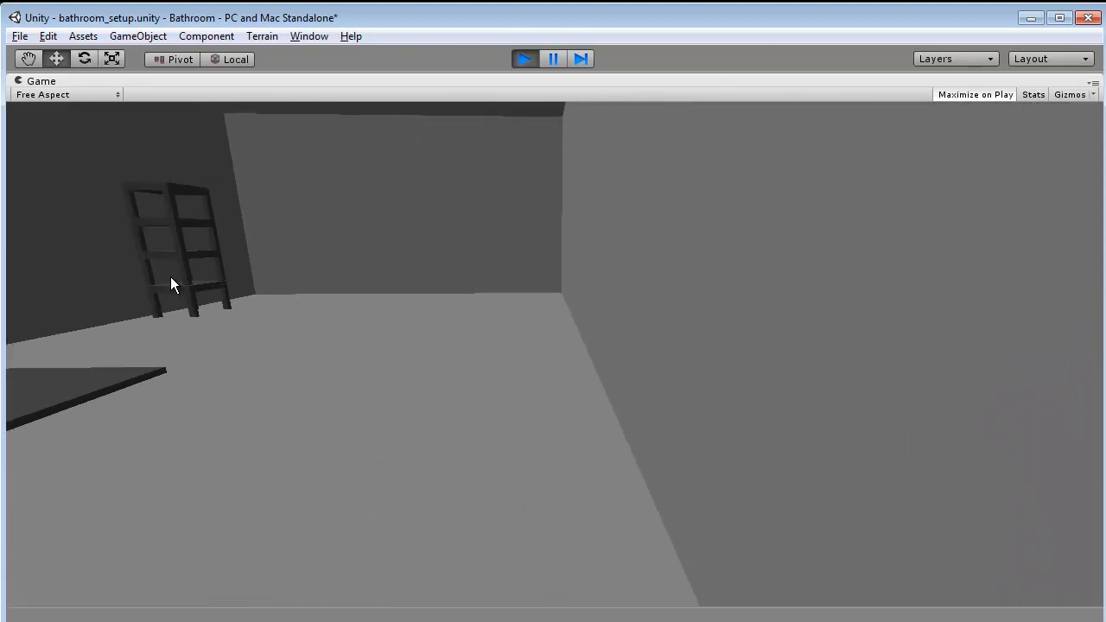
{"action": "key", "text": "w"}
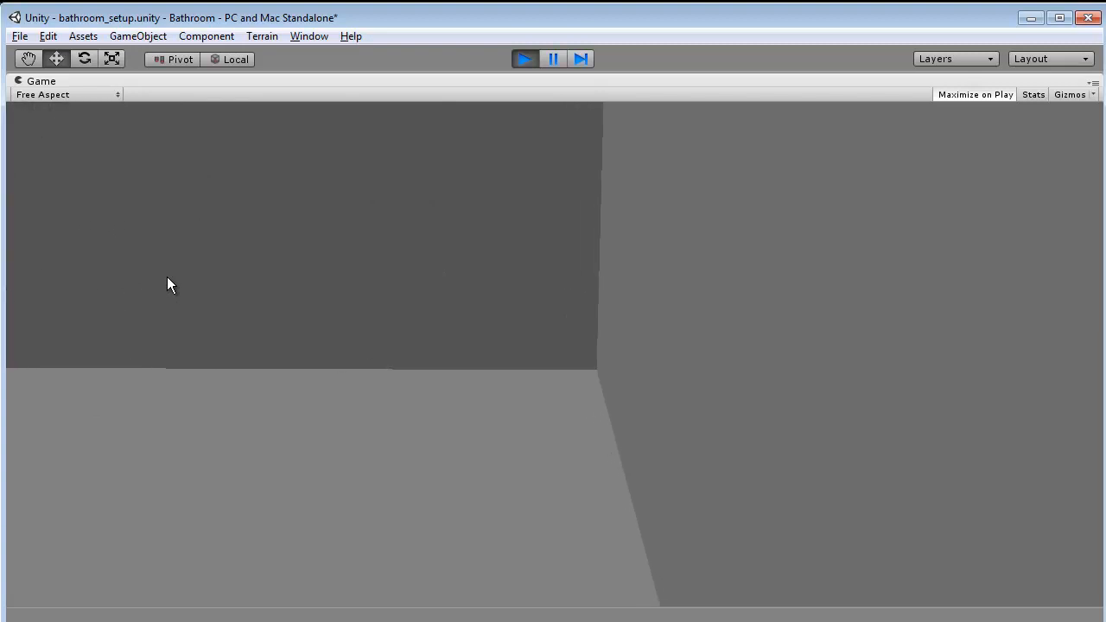
{"action": "key", "text": "s"}
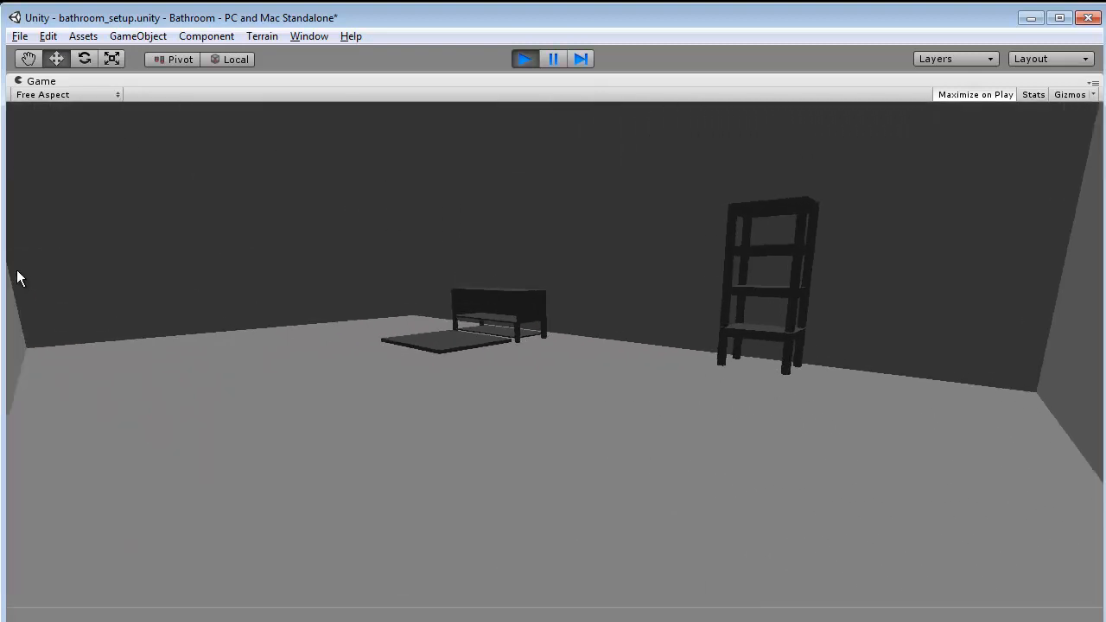
Approach the stacked shelf from the far corner and return to the carpet in front of the vanity to compare proportions
{"action": "key", "text": "w"}
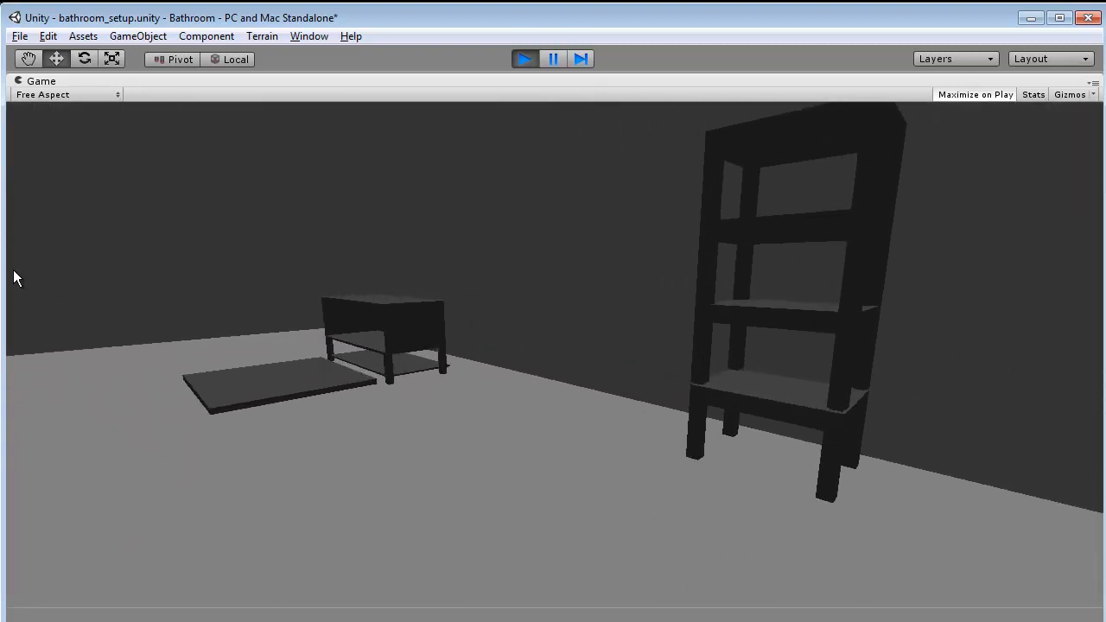
{"action": "key", "text": "w"}
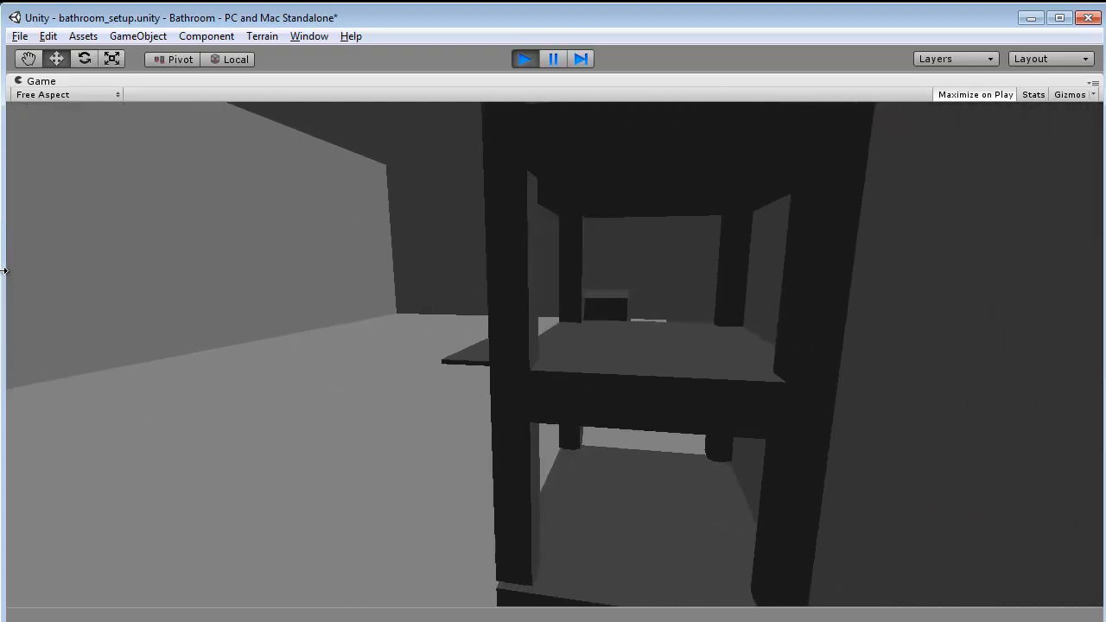
{"action": "key", "text": "s"}
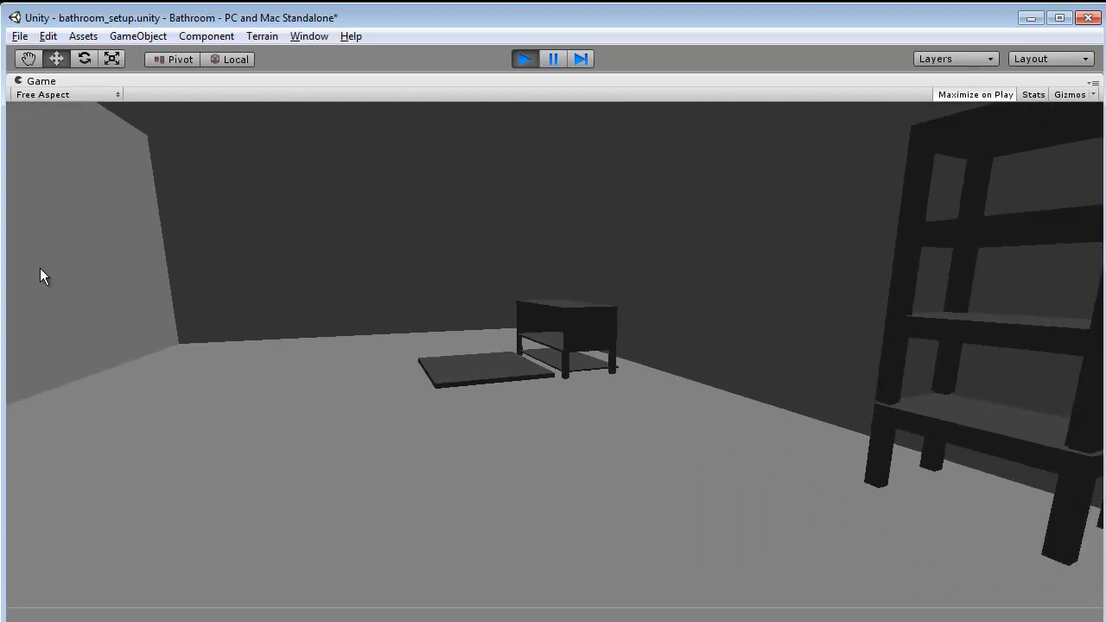
{"action": "key", "text": "w"}
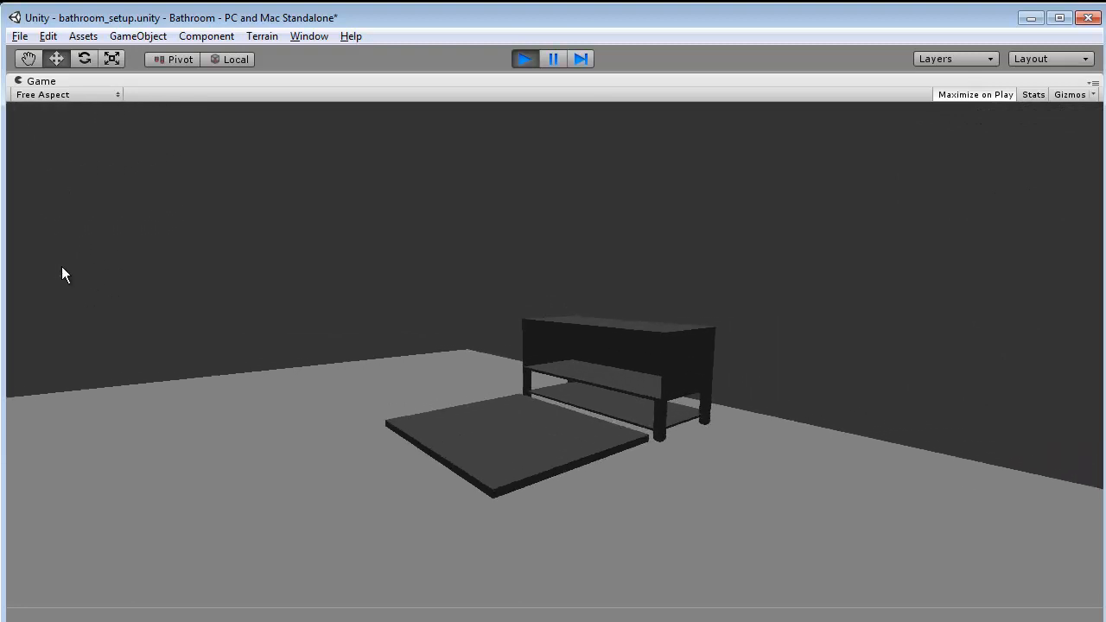
{"action": "key", "text": "w"}
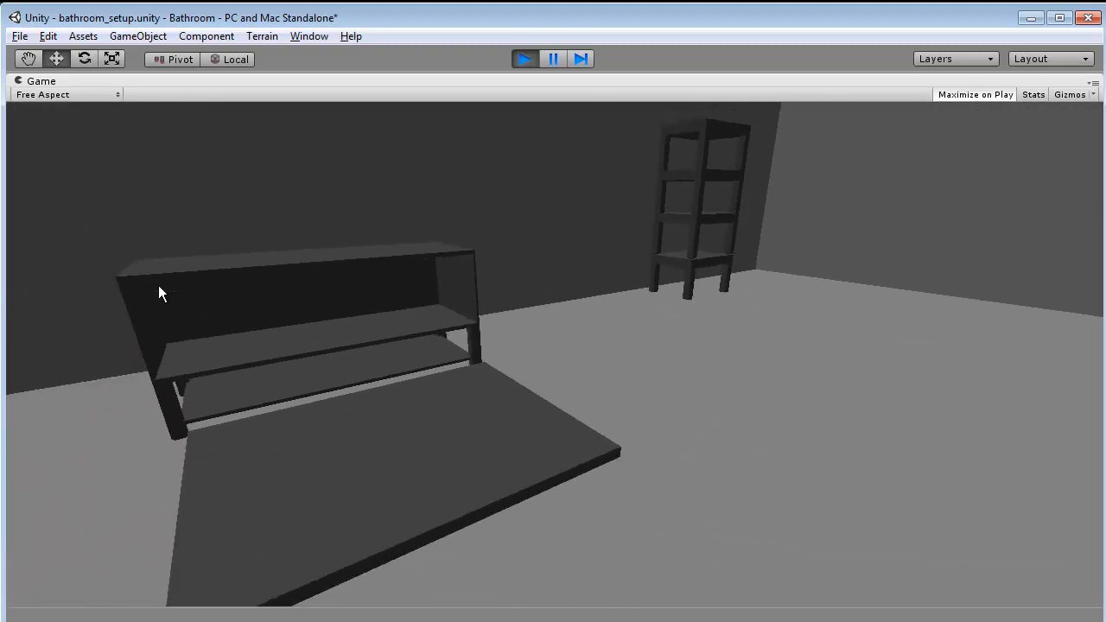
Back away from the carpet toward the far side of the room and compare the vanity, carpet and stacked shelf sizes from a distance
{"action": "key", "text": "w"}
{"action": "key", "text": "a"}
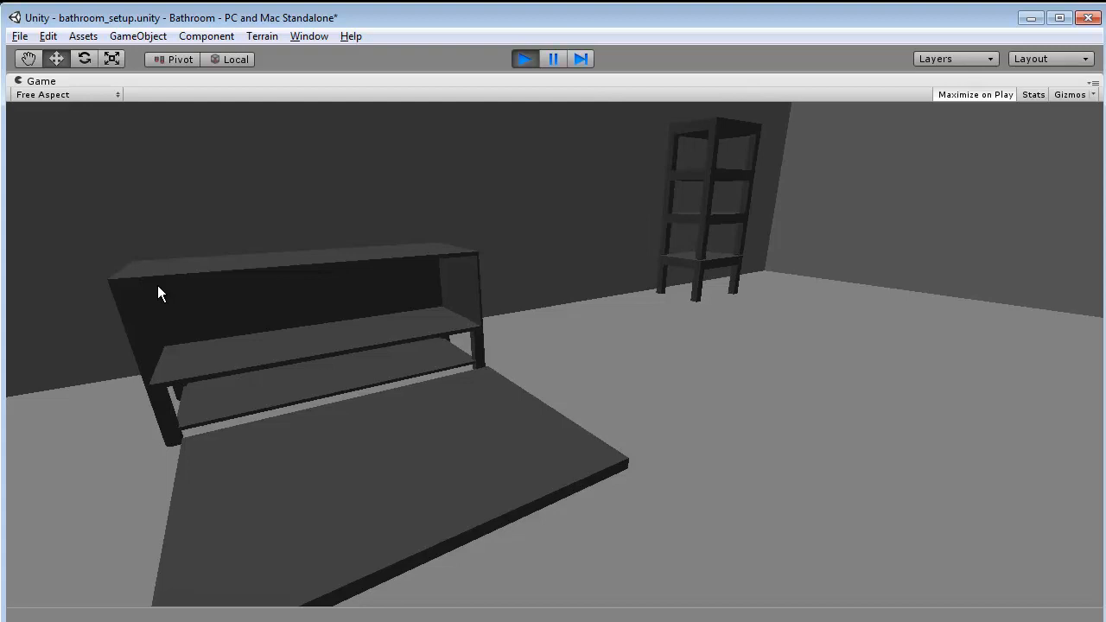
{"action": "key", "text": "d"}
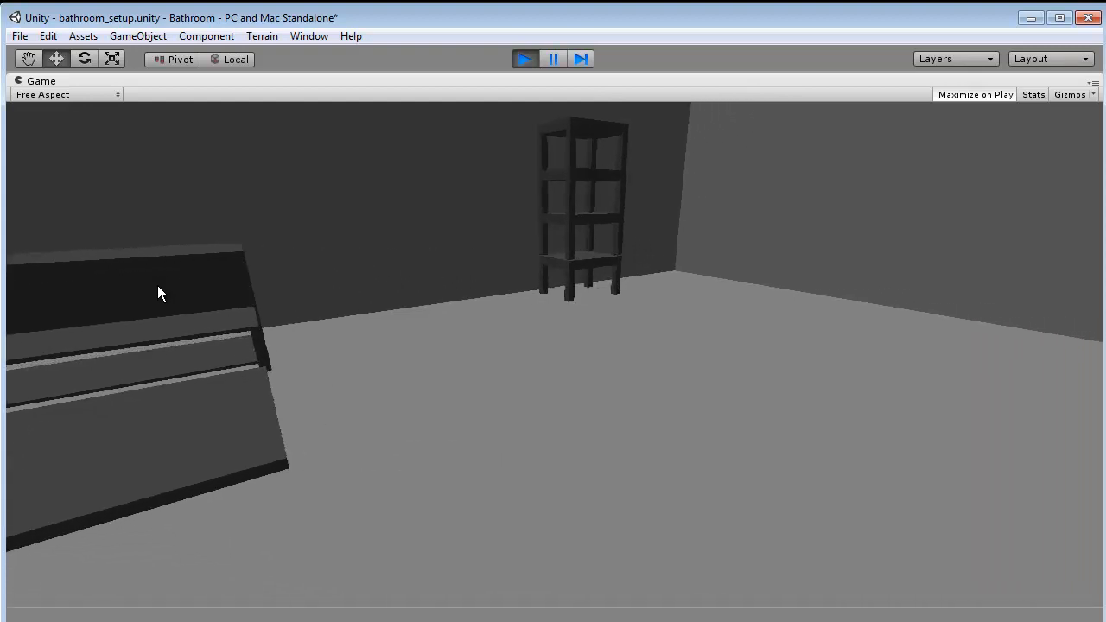
{"action": "key", "text": "s"}
{"action": "key", "text": "d"}
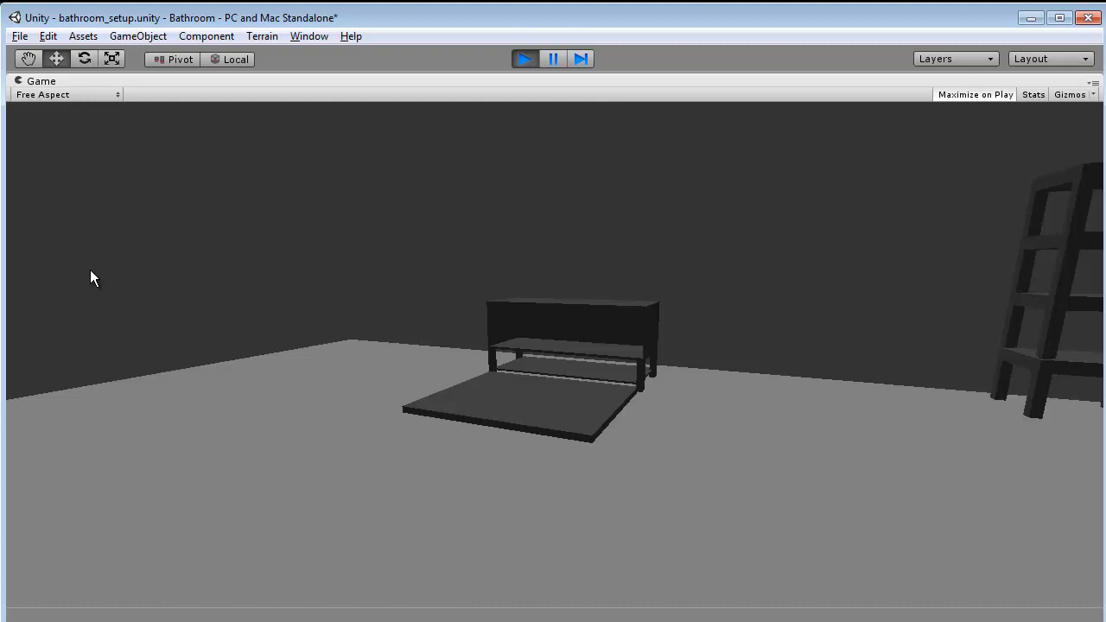
{"action": "key", "text": "w"}
{"action": "key", "text": "s"}
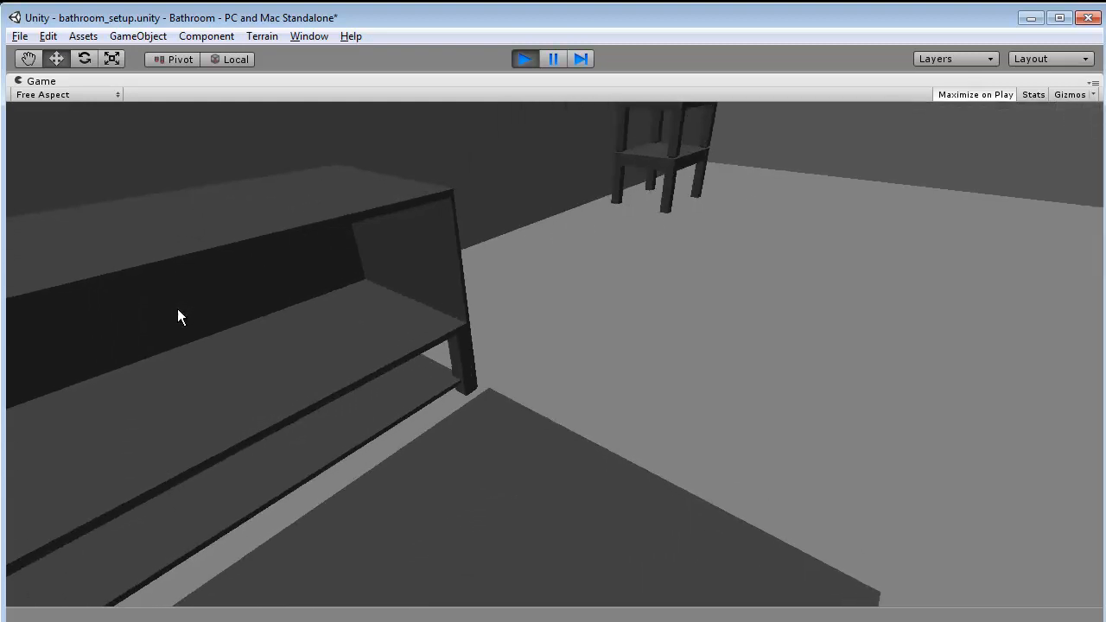
Walk up to the vanity and examine its tabletop height and inner shelves from above and from its end
{"action": "key", "text": "w"}
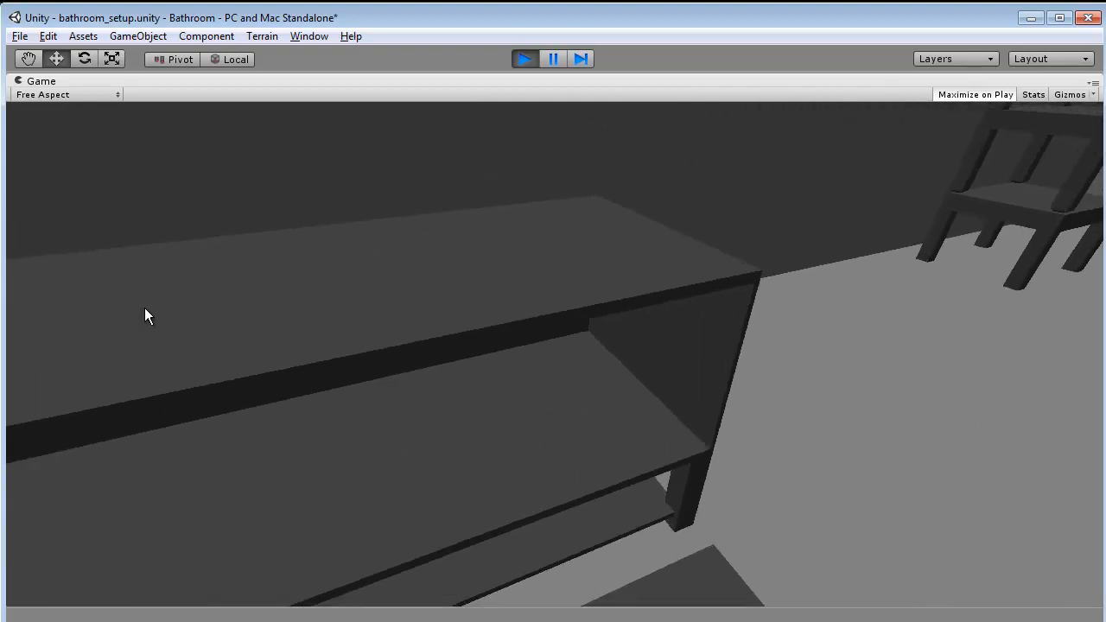
{"action": "key", "text": "s"}
{"action": "key", "text": "s"}
{"action": "key", "text": "a"}
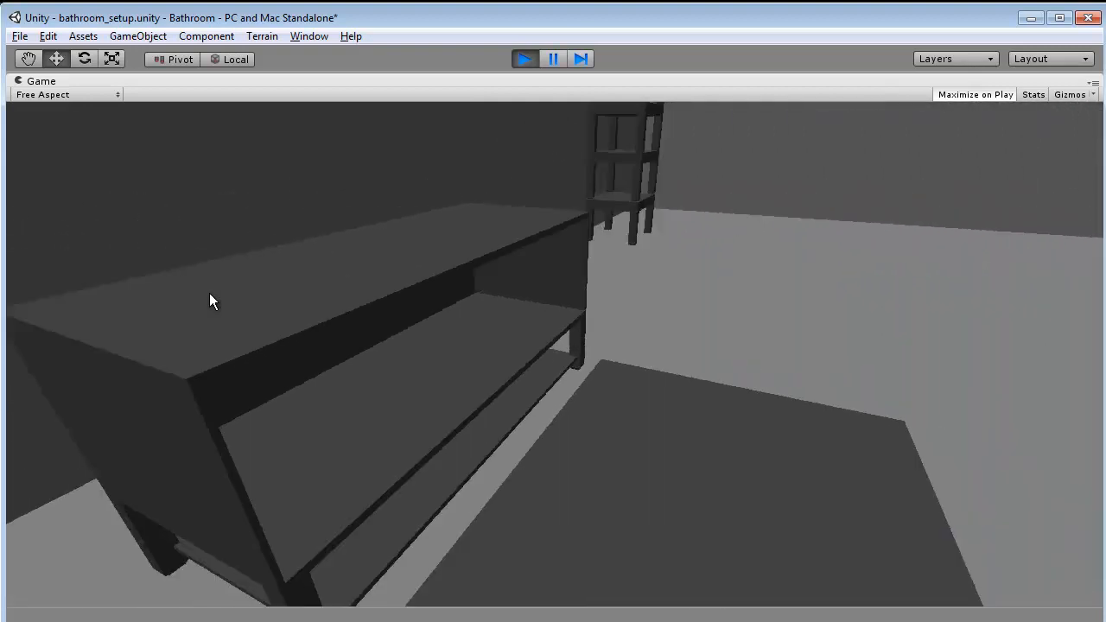
{"action": "key", "text": "w"}
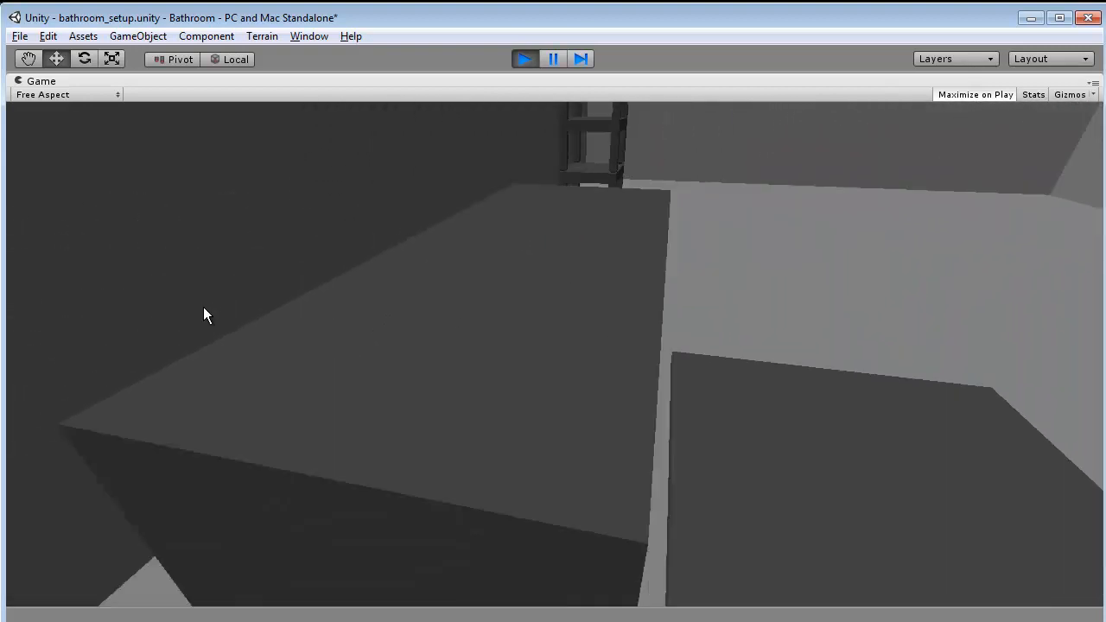
{"action": "key", "text": "s"}
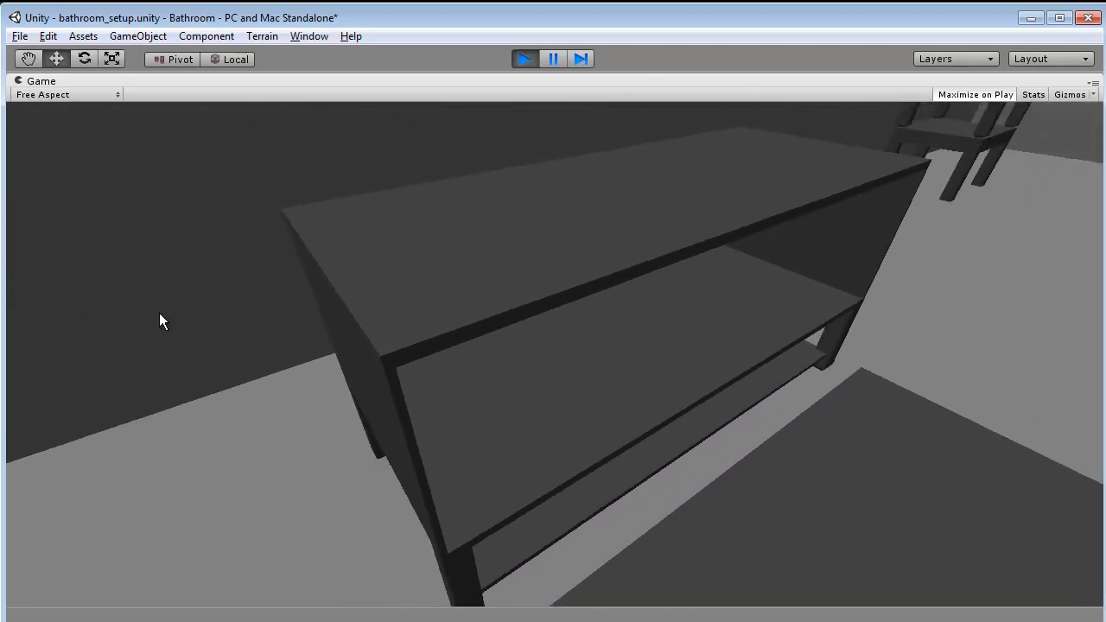
{"action": "key", "text": "d"}
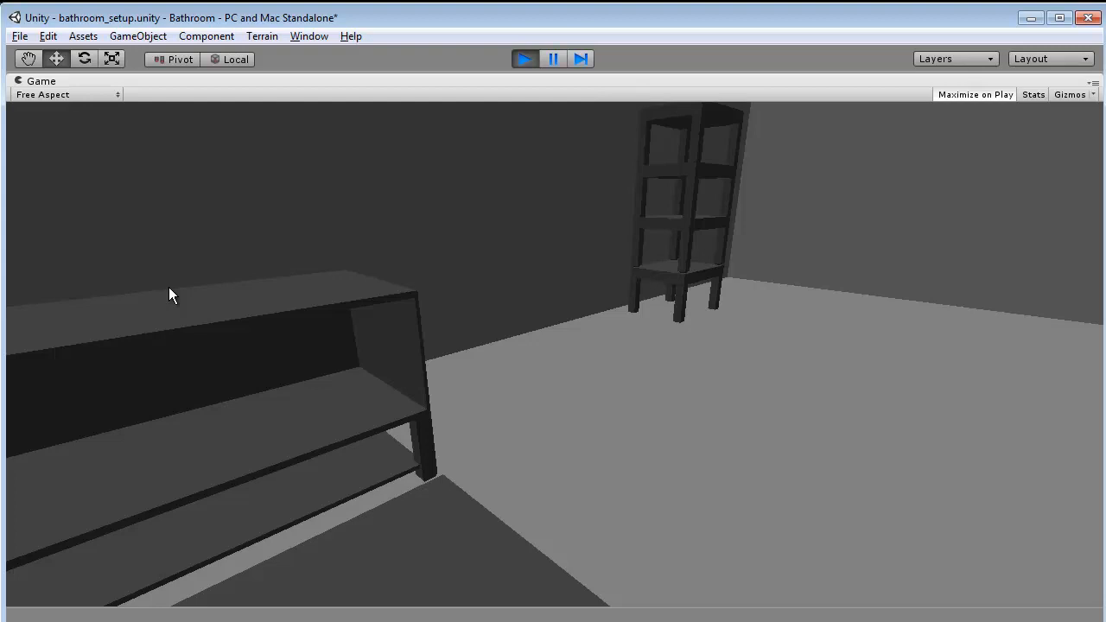
Walk between the vanity and the stacked shelf, and view both with the carpet from several distances before approaching the vanity again
{"action": "key", "text": "d"}
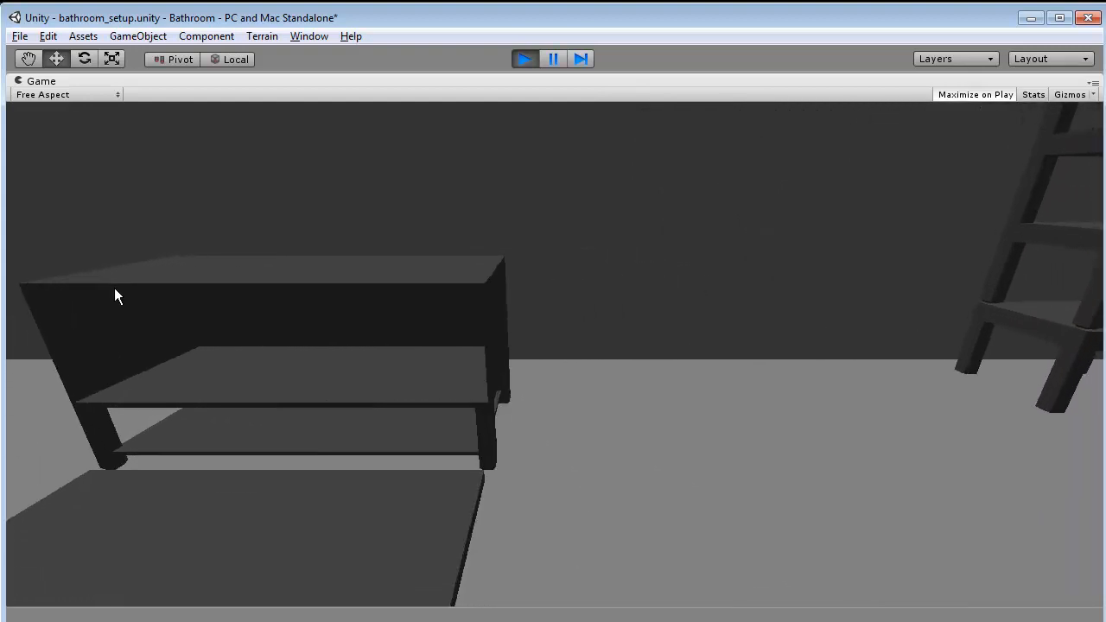
{"action": "key", "text": "d"}
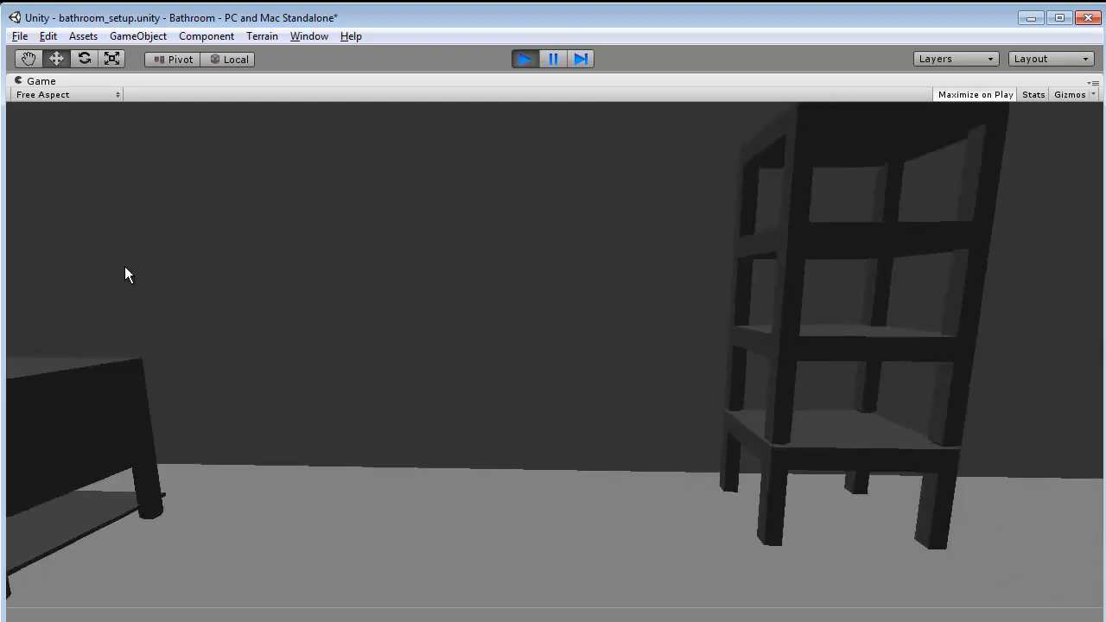
{"action": "key", "text": "a"}
{"action": "key", "text": "s"}
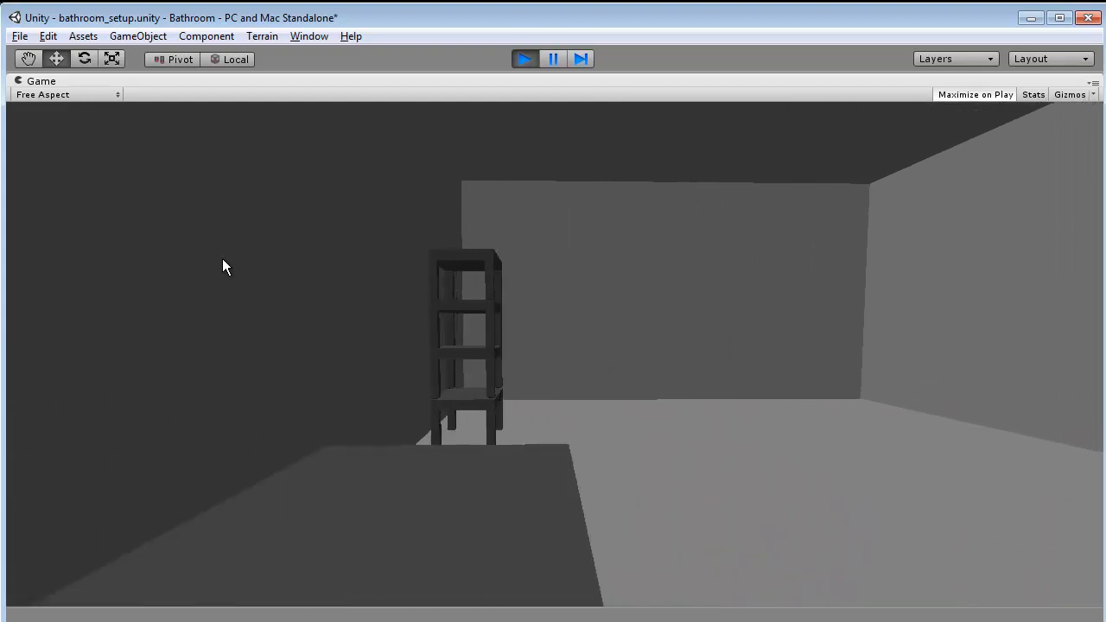
{"action": "key", "text": "s"}
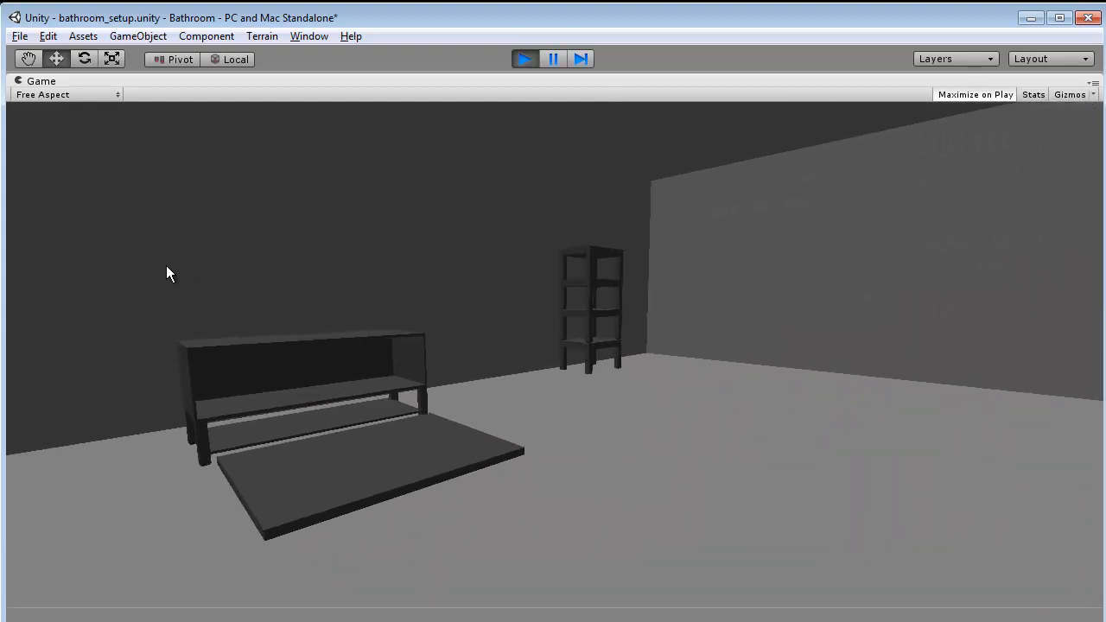
{"action": "key", "text": "d"}
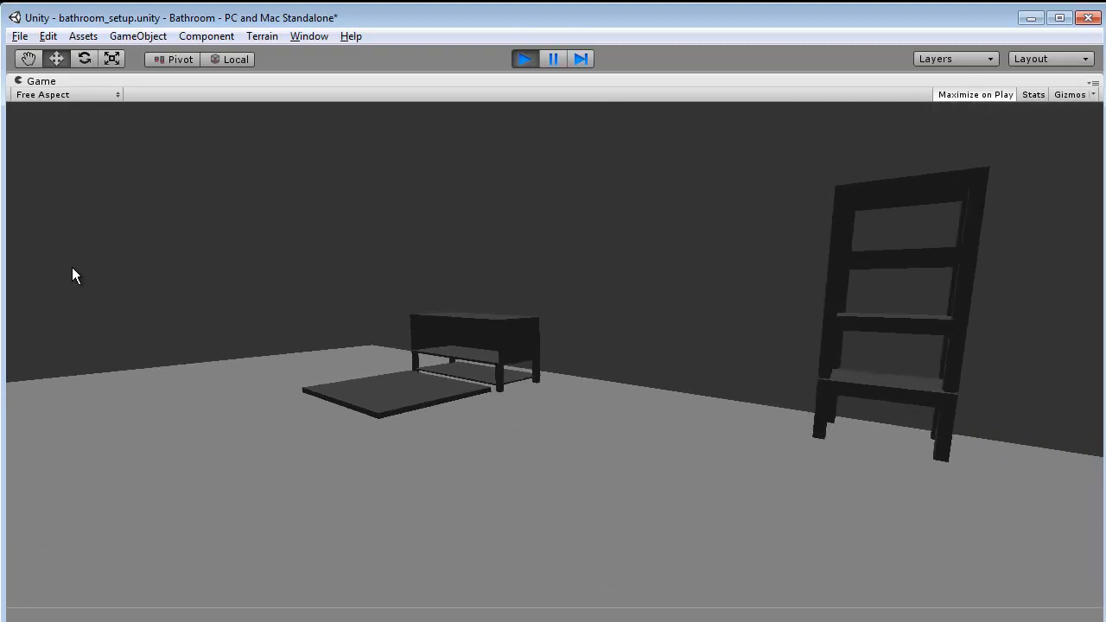
{"action": "key", "text": "w"}
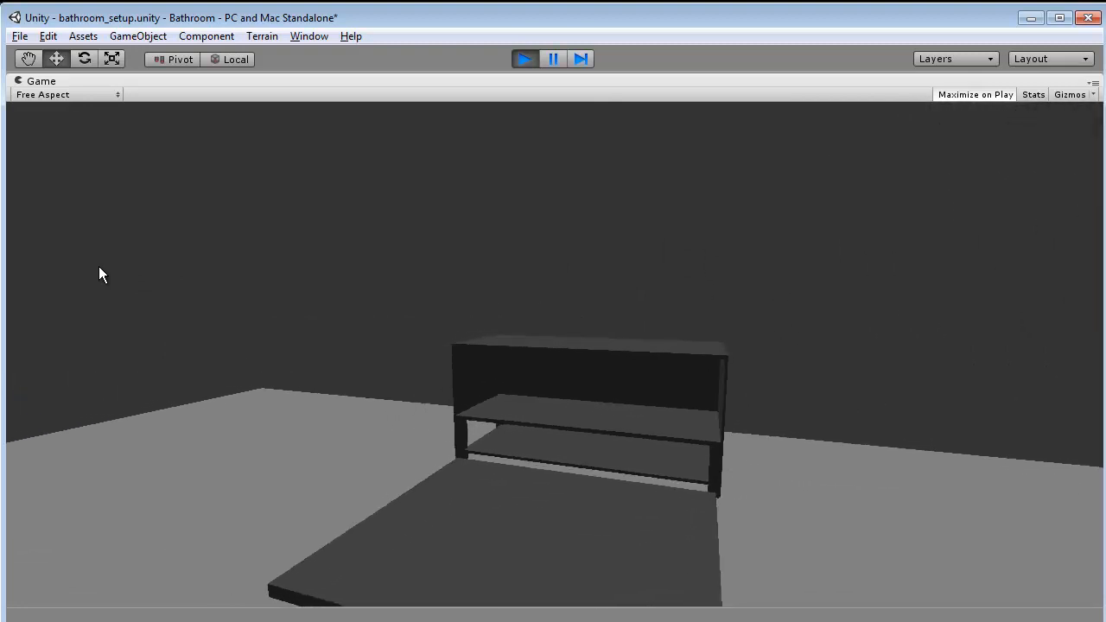
{"action": "key", "text": "w"}
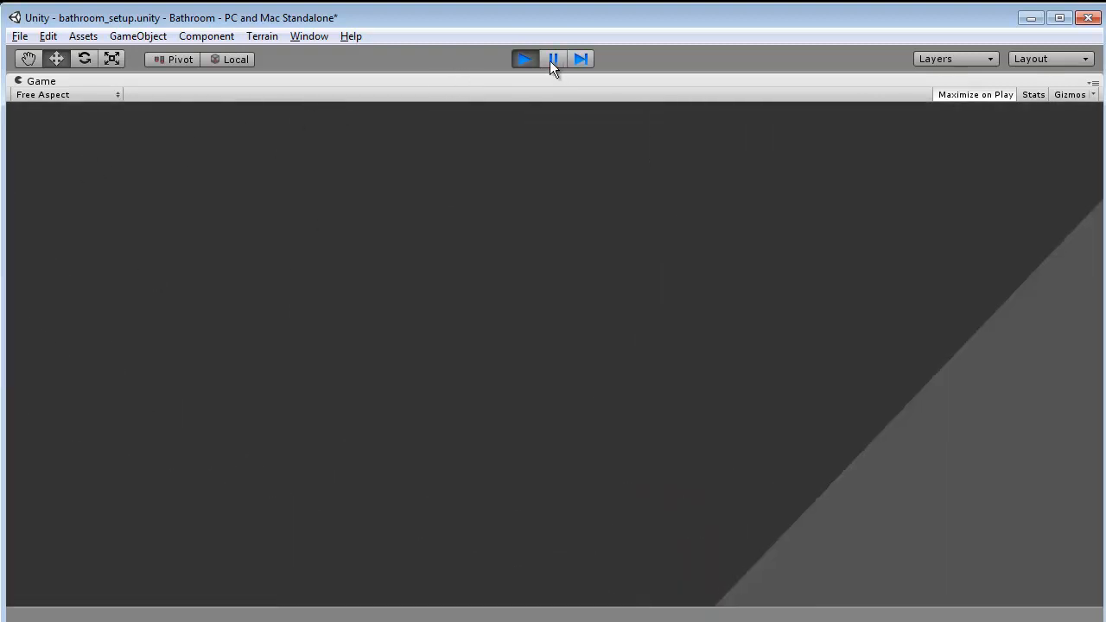
Stop the play test, select stack_box2 in the stacked shelf and orbit the scene view around it
{"action": "left_click", "coordinate": [524, 59]}
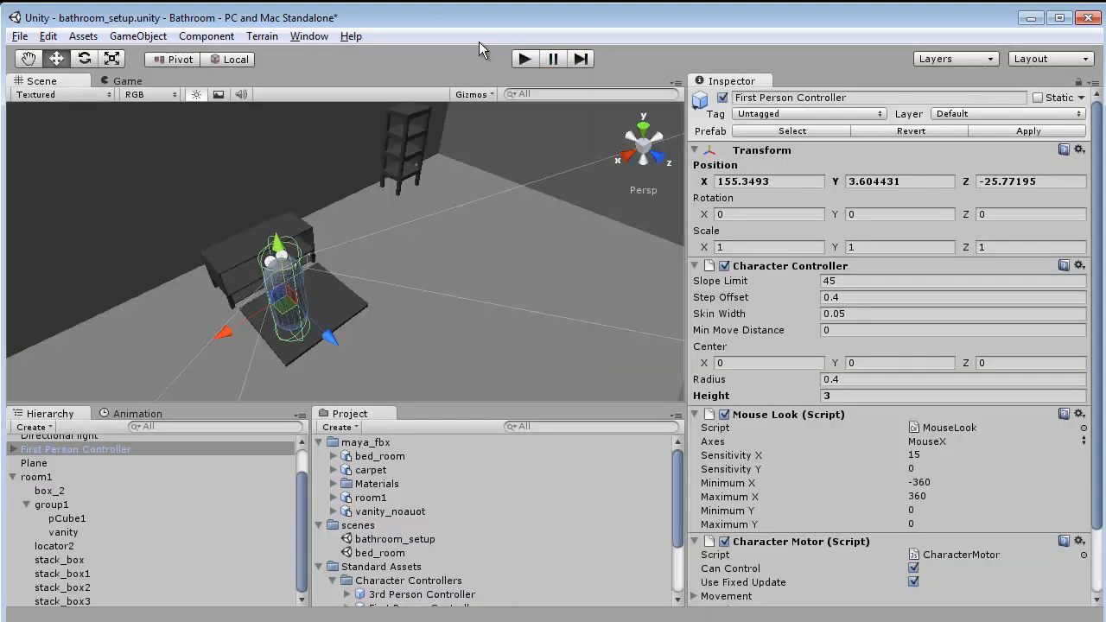
{"action": "left_click", "coordinate": [415, 145]}
{"action": "left_click", "coordinate": [419, 154]}
{"action": "left_click_drag", "start_coordinate": [451, 145], "coordinate": [397, 83], "text": "alt"}
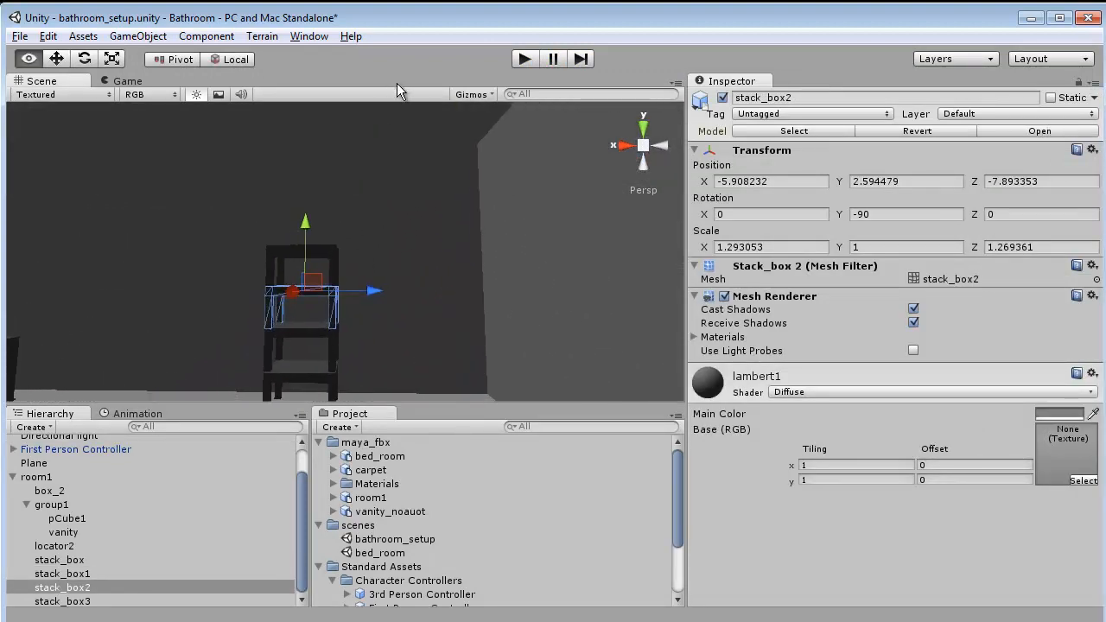
{"action": "left_click_drag", "start_coordinate": [363, 292], "coordinate": [337, 247]}
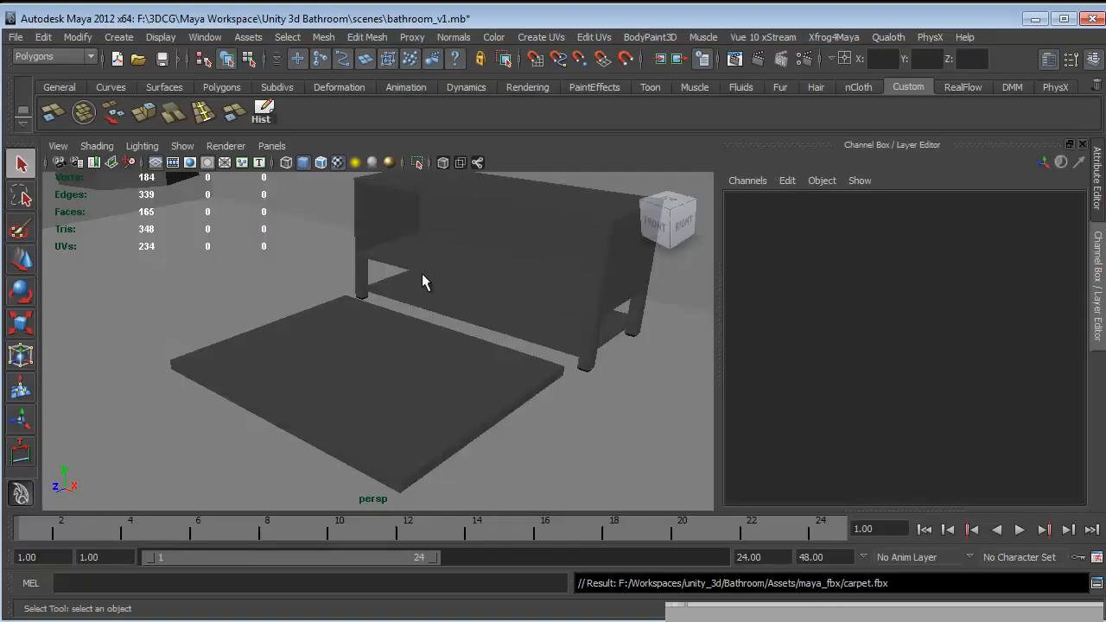
Switch to Maya, duplicate stack_box, raise the copy to Translate Y 132.968 above the original, and duplicate that raised copy
{"action": "left_click_drag", "start_coordinate": [424, 279], "coordinate": [557, 259], "text": "alt"}
{"action": "left_click", "coordinate": [558, 259]}
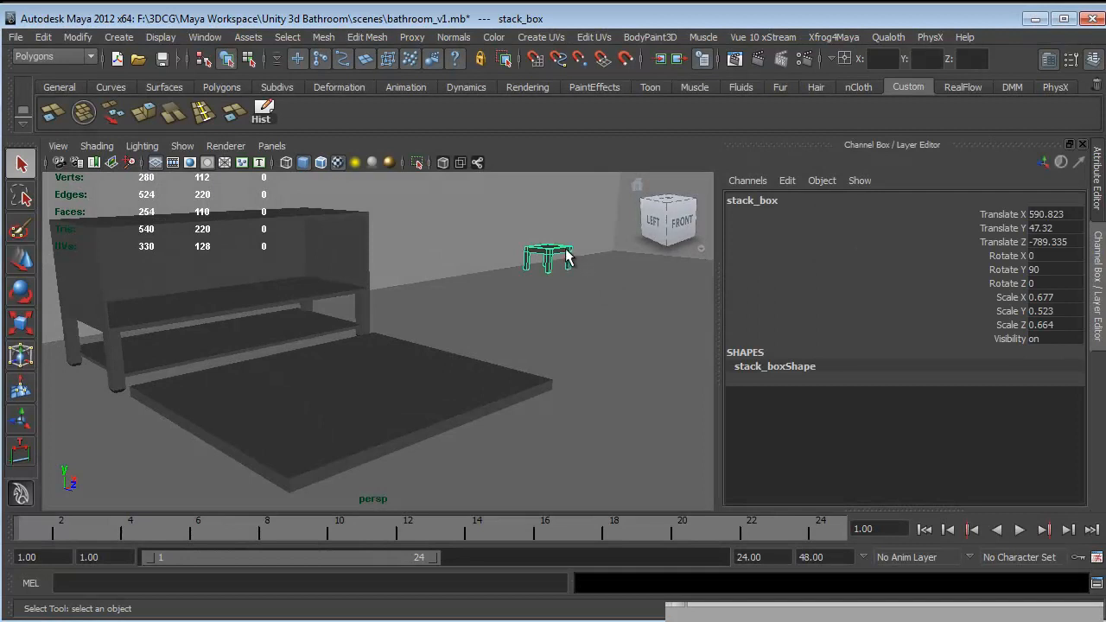
{"action": "key", "text": "ctrl+d"}
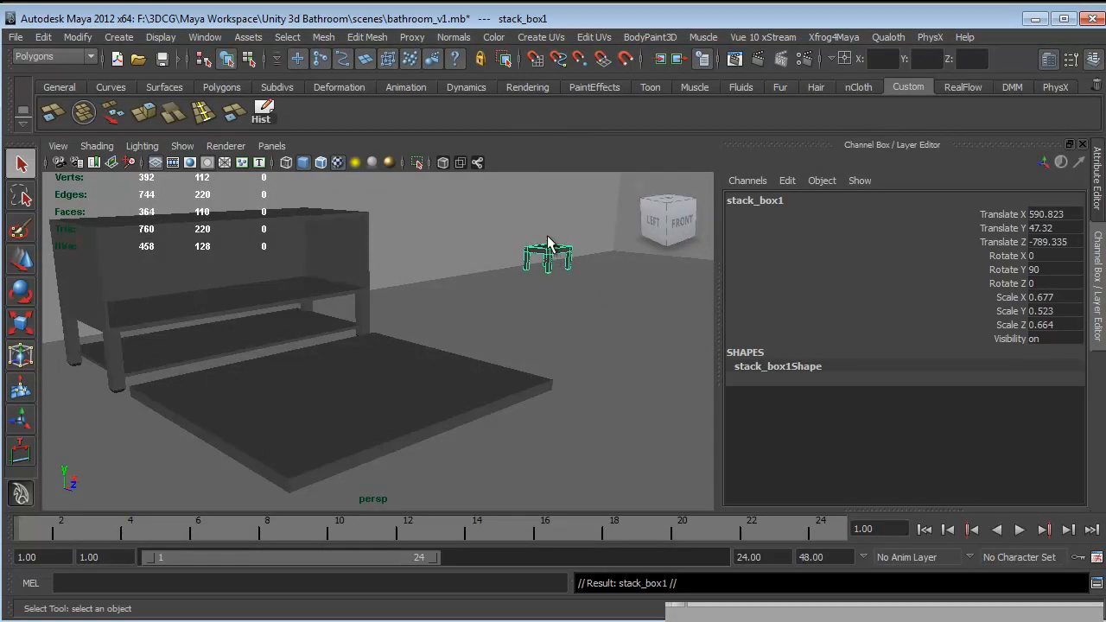
{"action": "key", "text": "w"}
{"action": "left_click_drag", "start_coordinate": [549, 201], "coordinate": [445, 322]}
{"action": "key", "text": "ctrl+d"}
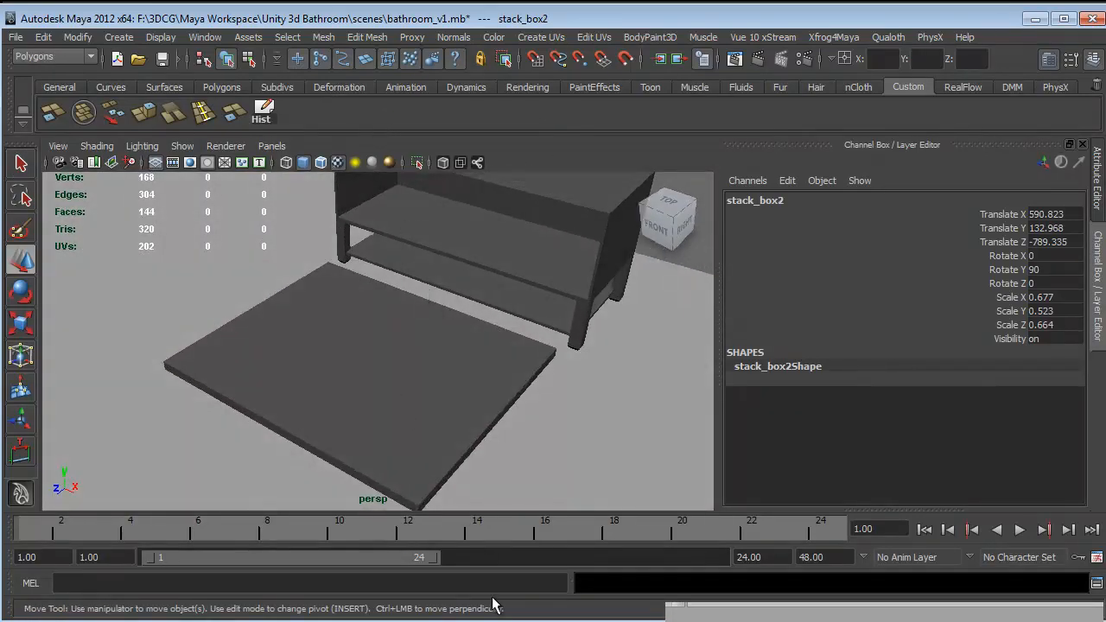